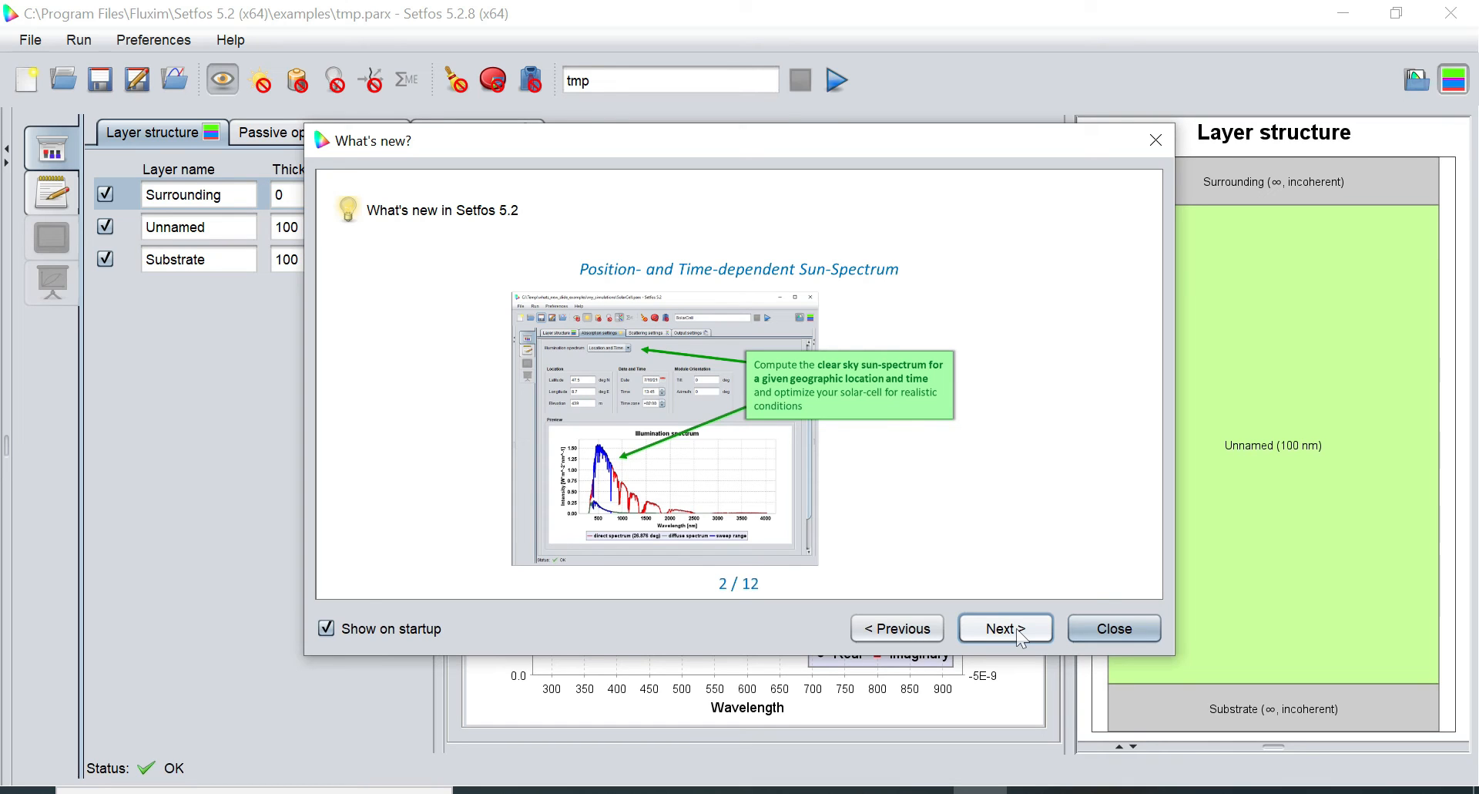
Browse the What's new pages, from Parallel Parameter Sweeps to Stacked Exciton Diagrams, then close the overview
{"action": "left_click", "coordinate": [1015, 627]}
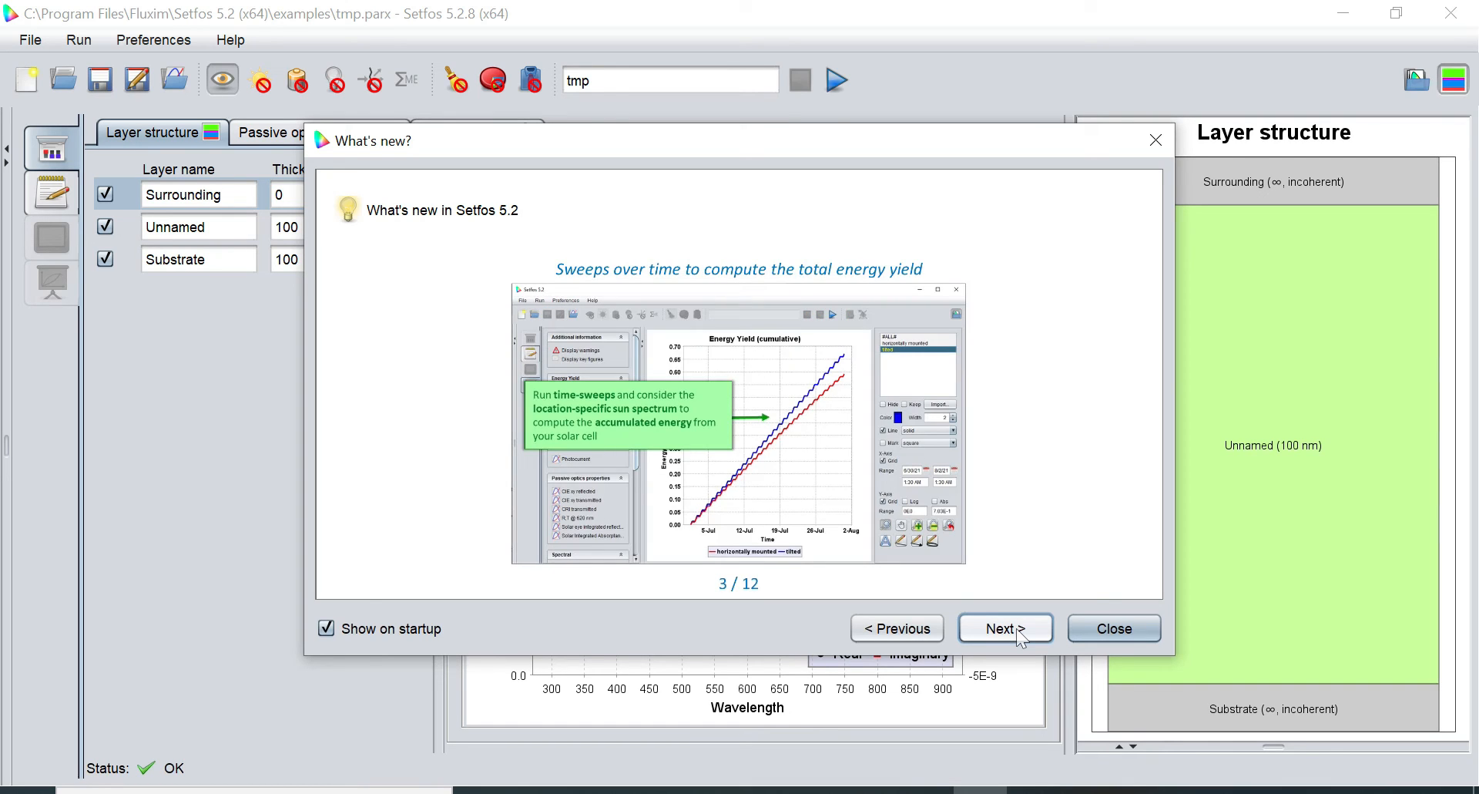
{"action": "left_click", "coordinate": [1016, 627]}
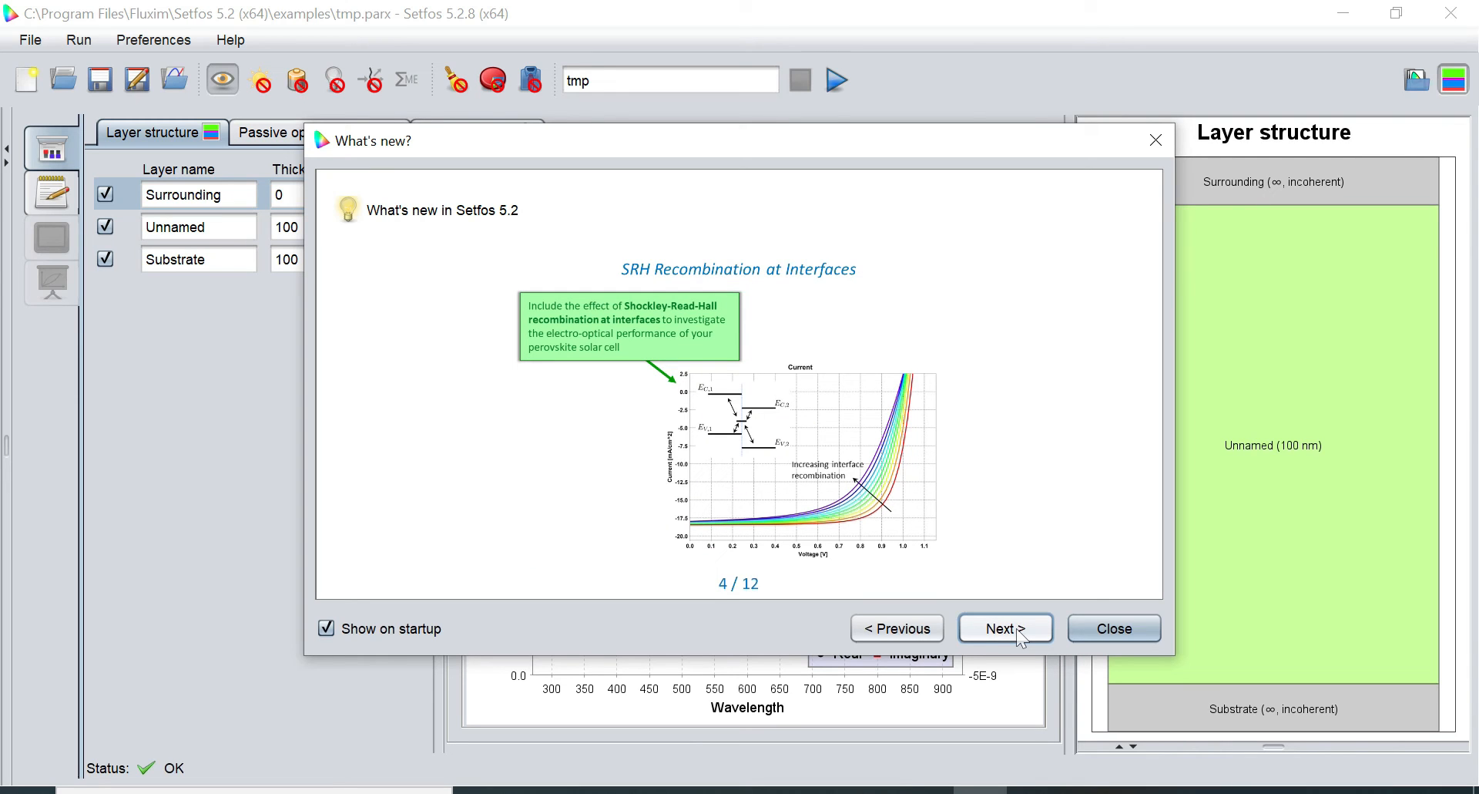
{"action": "left_click", "coordinate": [1016, 627]}
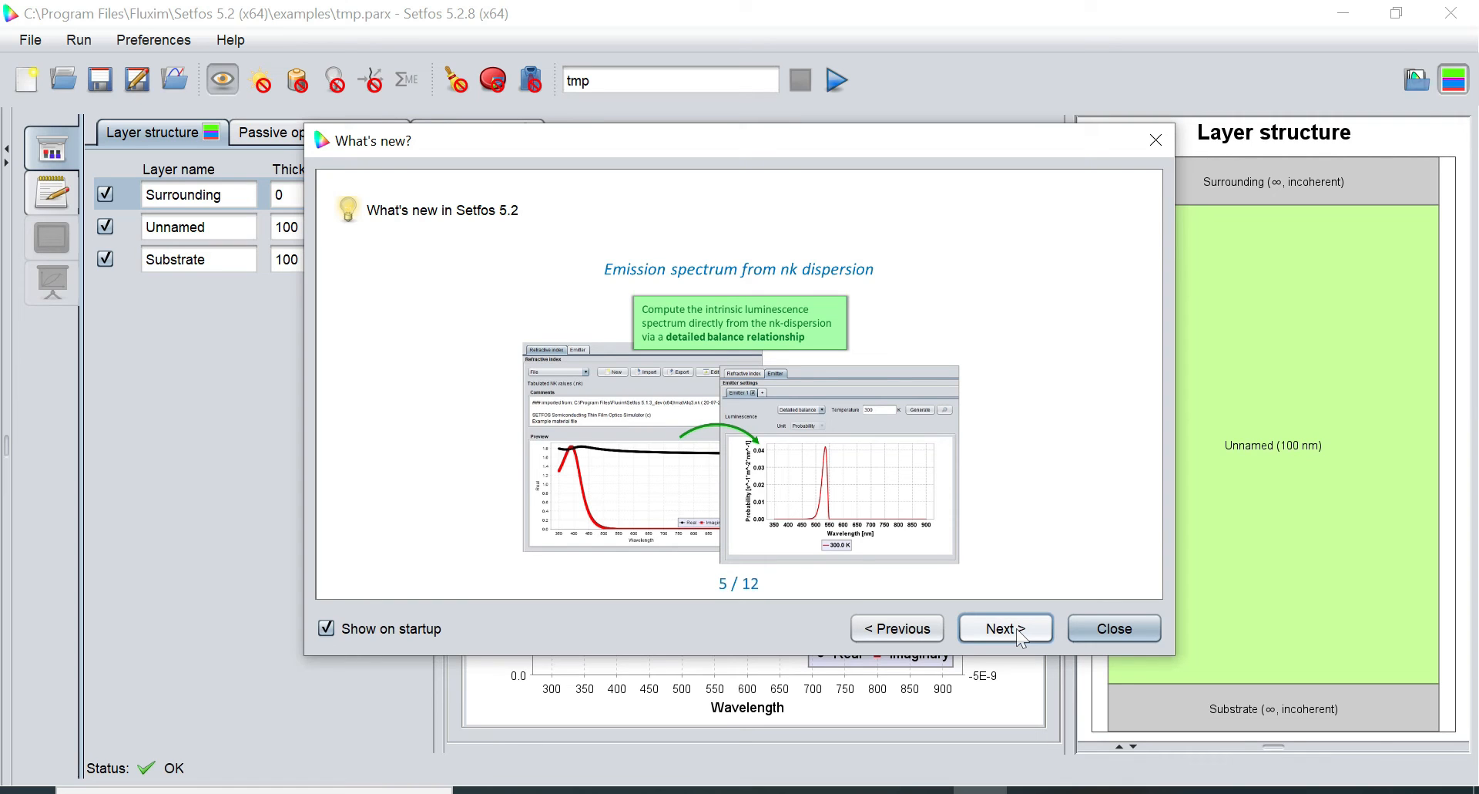
{"action": "left_click", "coordinate": [1015, 627]}
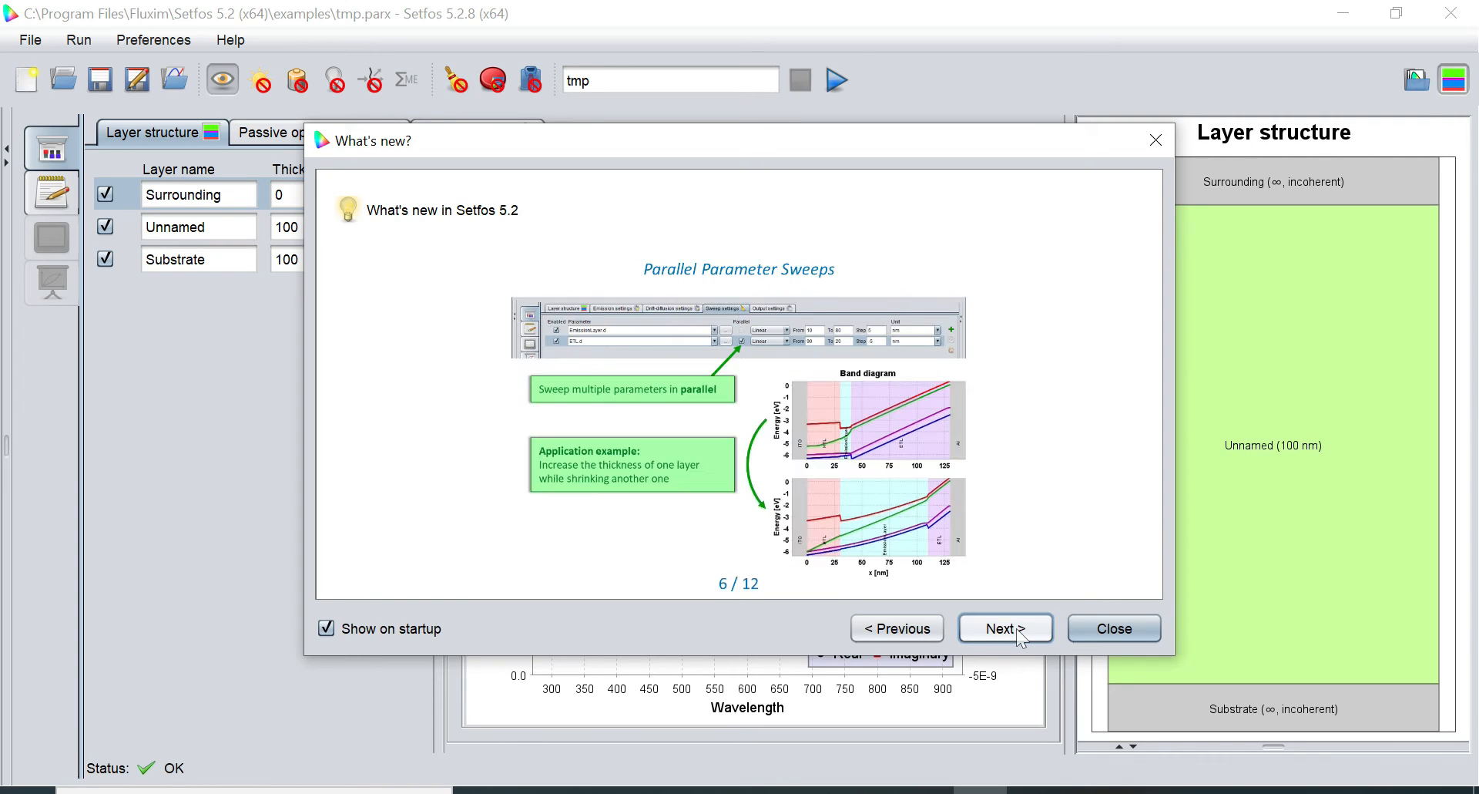
{"action": "left_click", "coordinate": [1016, 627]}
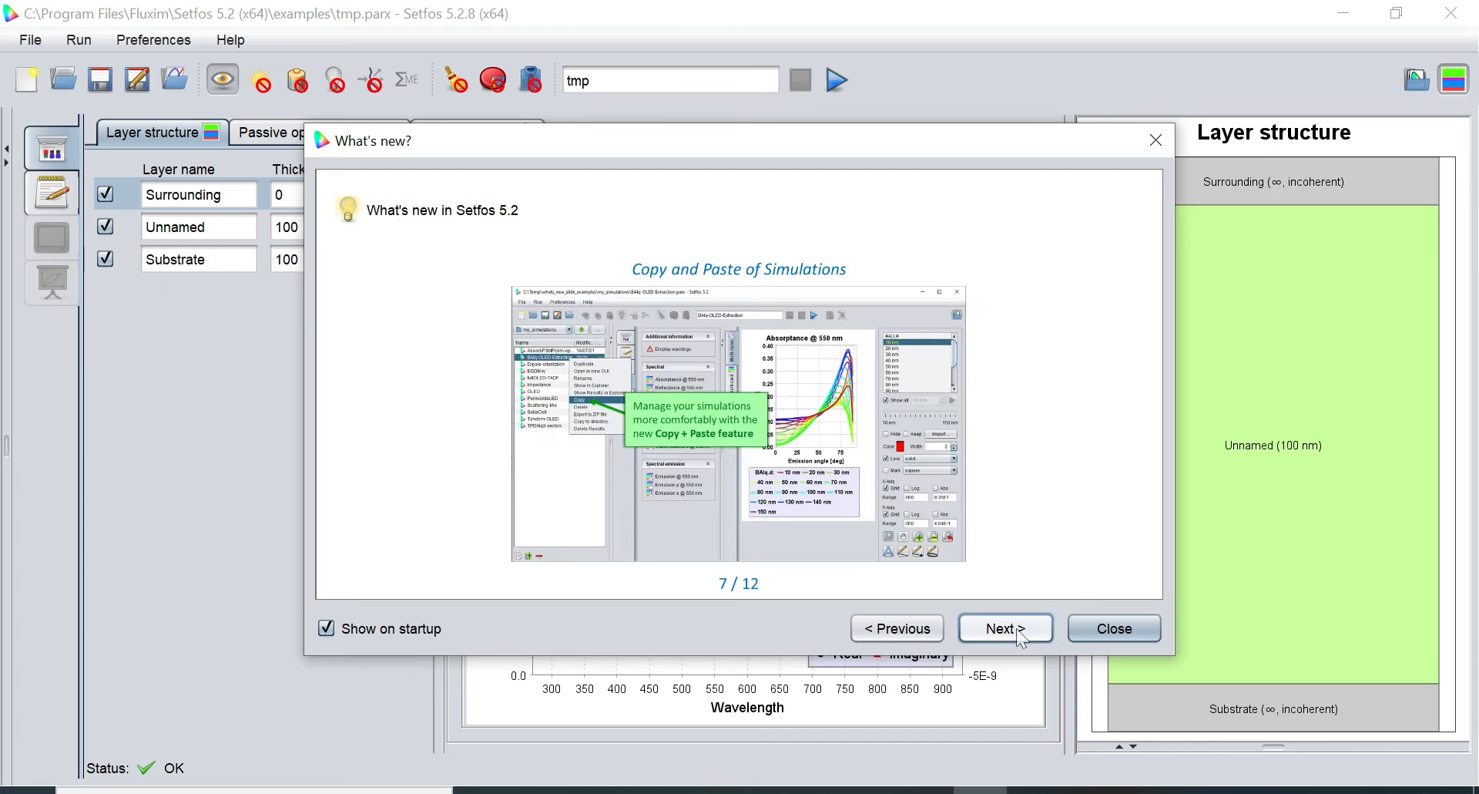
{"action": "left_click", "coordinate": [1015, 627]}
{"action": "left_click", "coordinate": [1016, 628]}
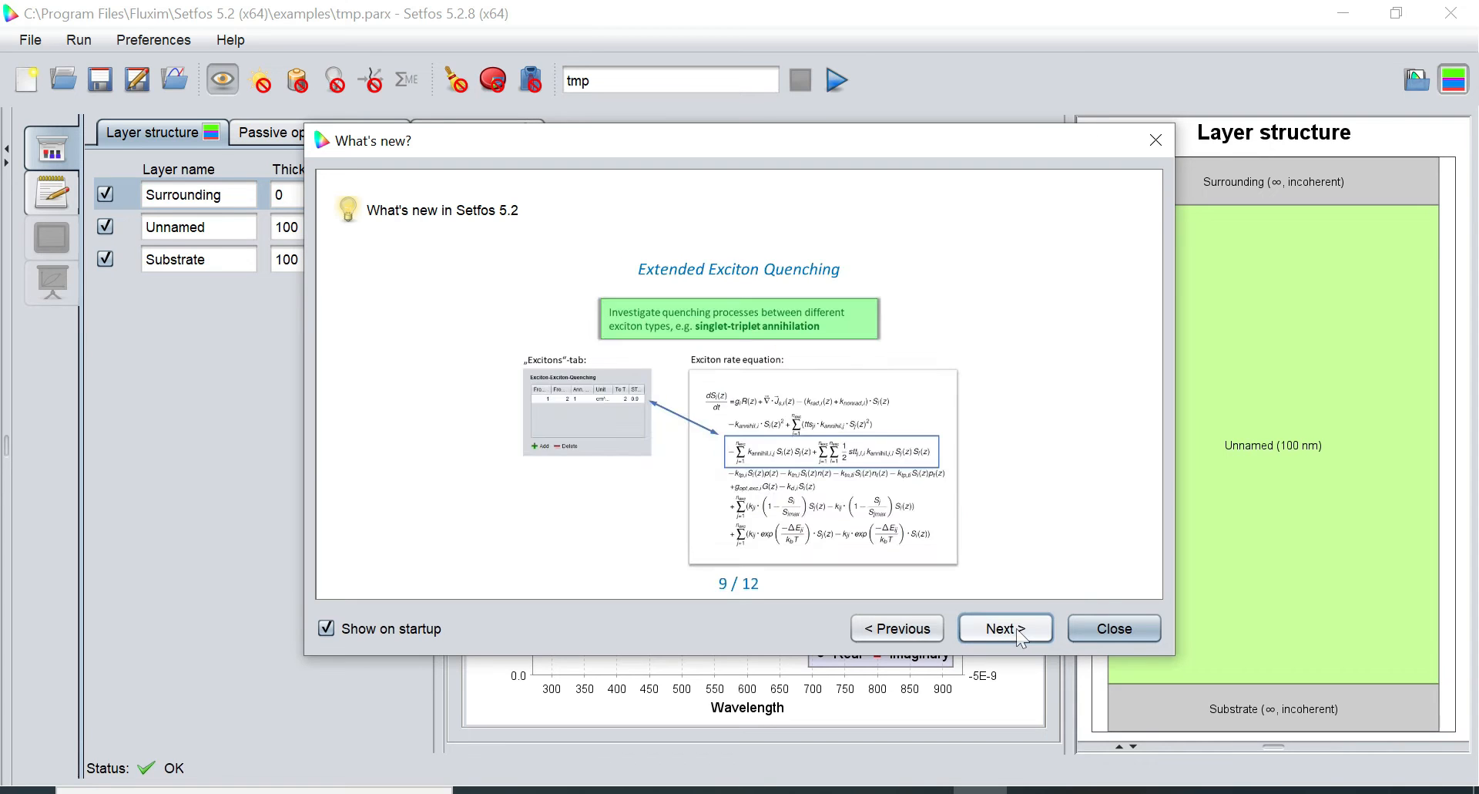
{"action": "left_click", "coordinate": [1000, 627]}
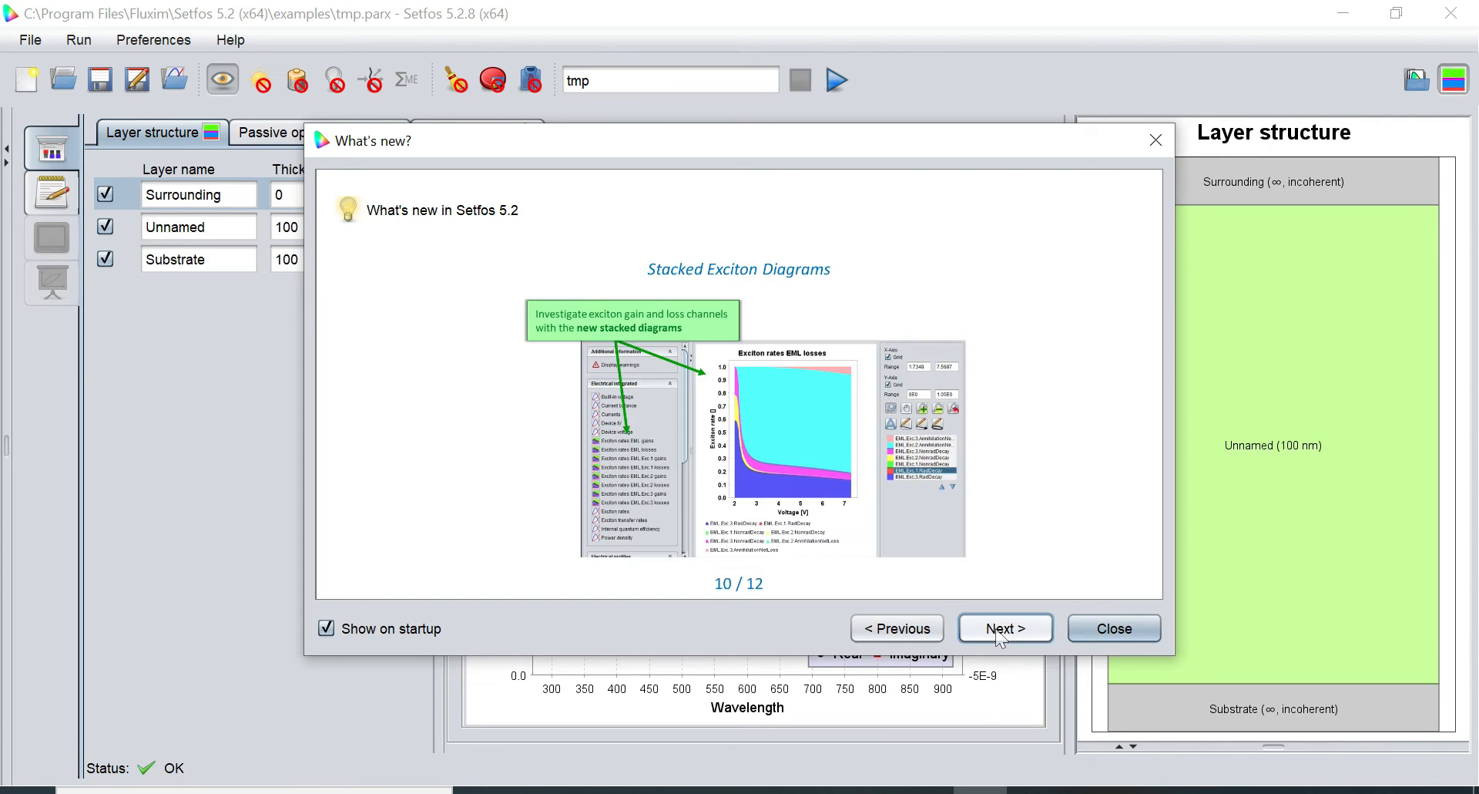
{"action": "left_click", "coordinate": [1085, 628]}
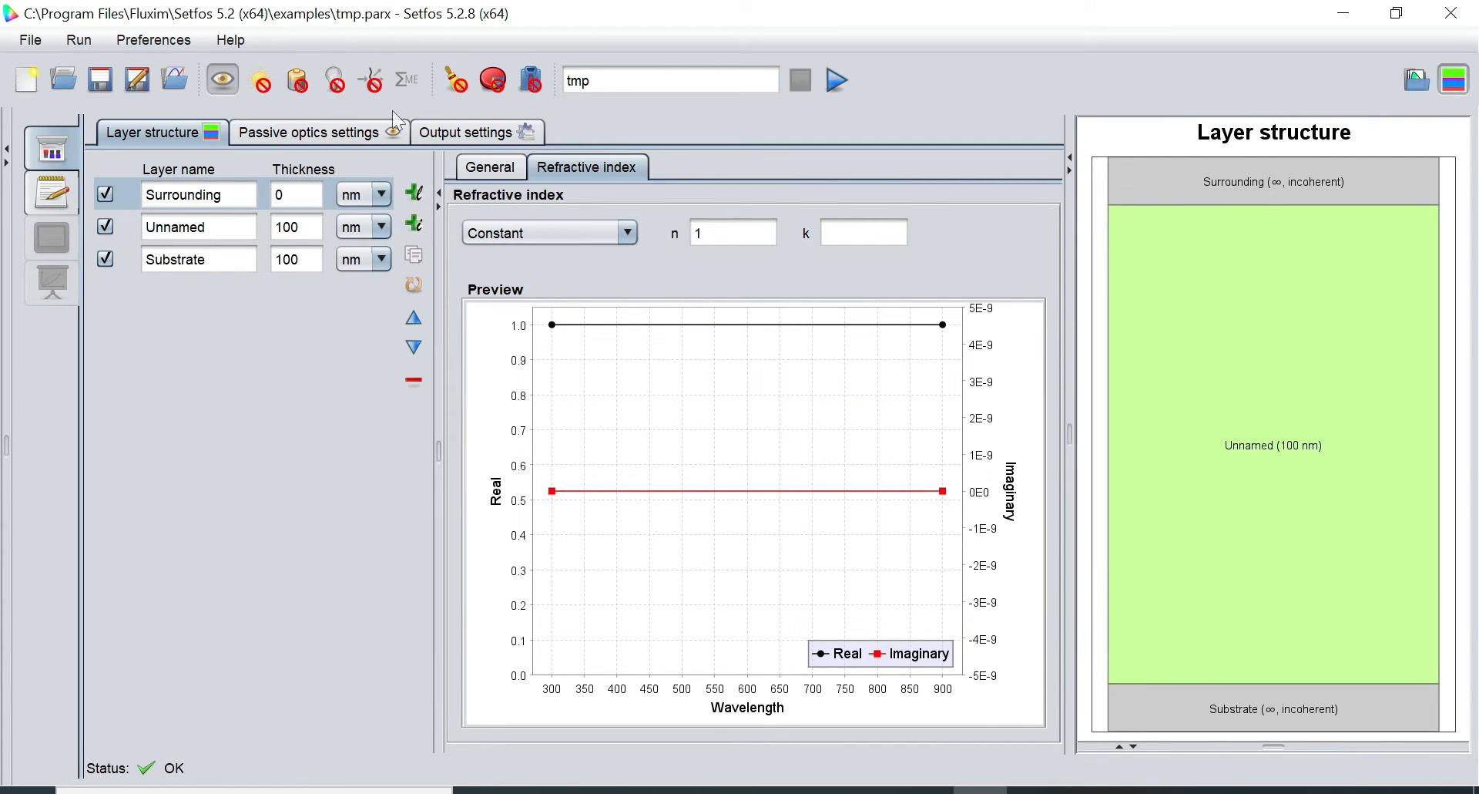
Glance at the Help menu, then create a new blank project, tmp (1), from File > New
{"action": "left_click", "coordinate": [231, 41]}
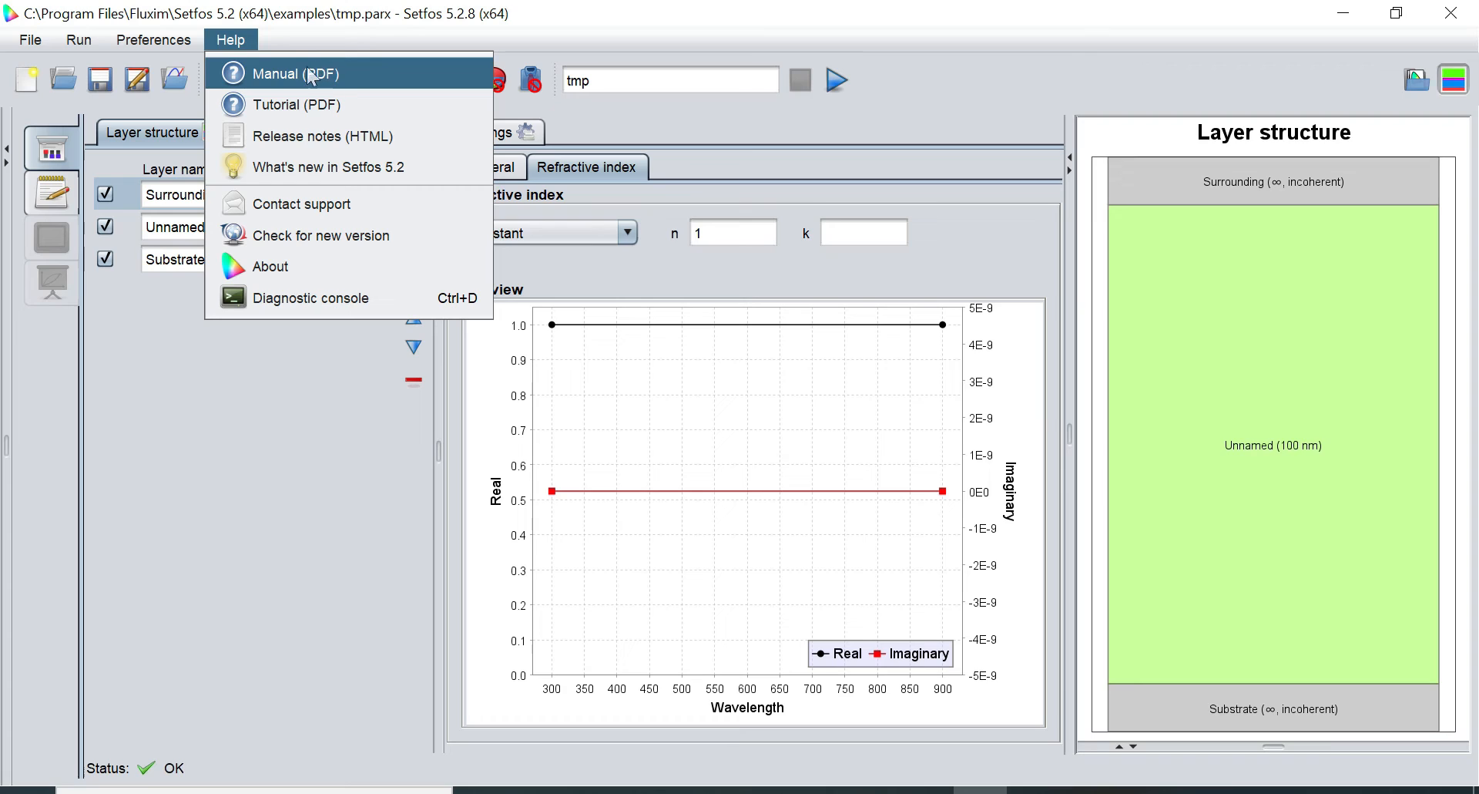
{"action": "left_click", "coordinate": [306, 38]}
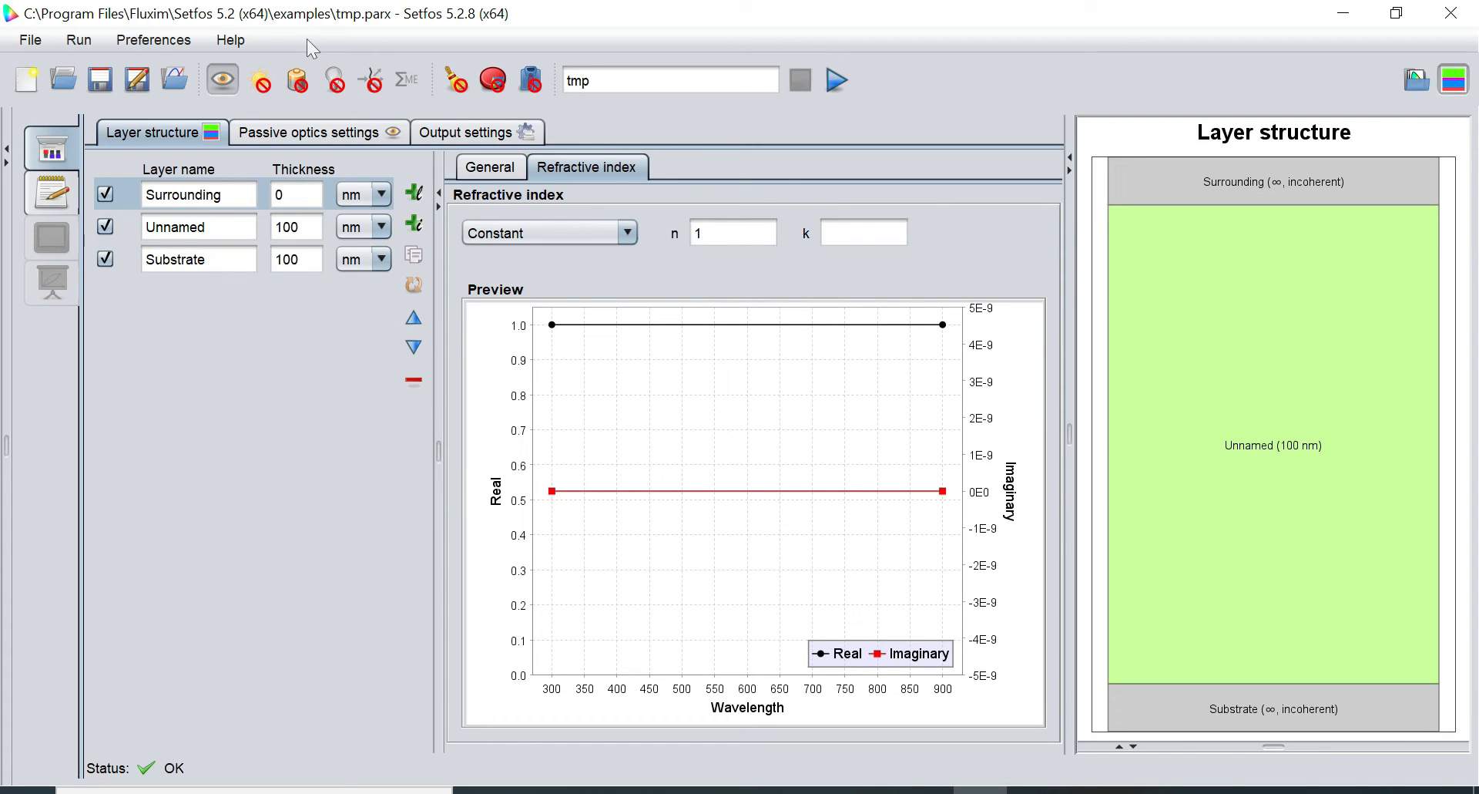
{"action": "left_click", "coordinate": [32, 40]}
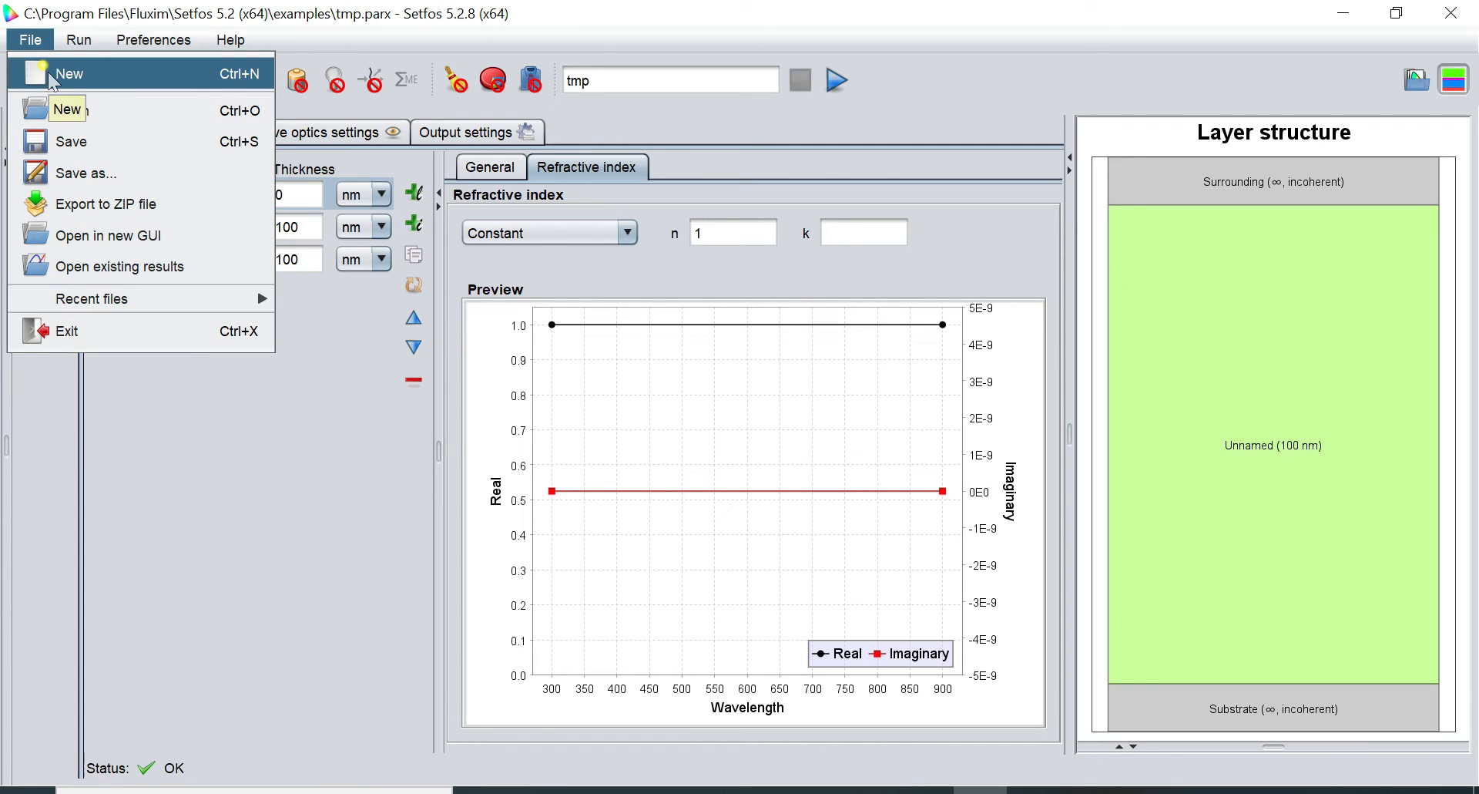
{"action": "left_click", "coordinate": [48, 72]}
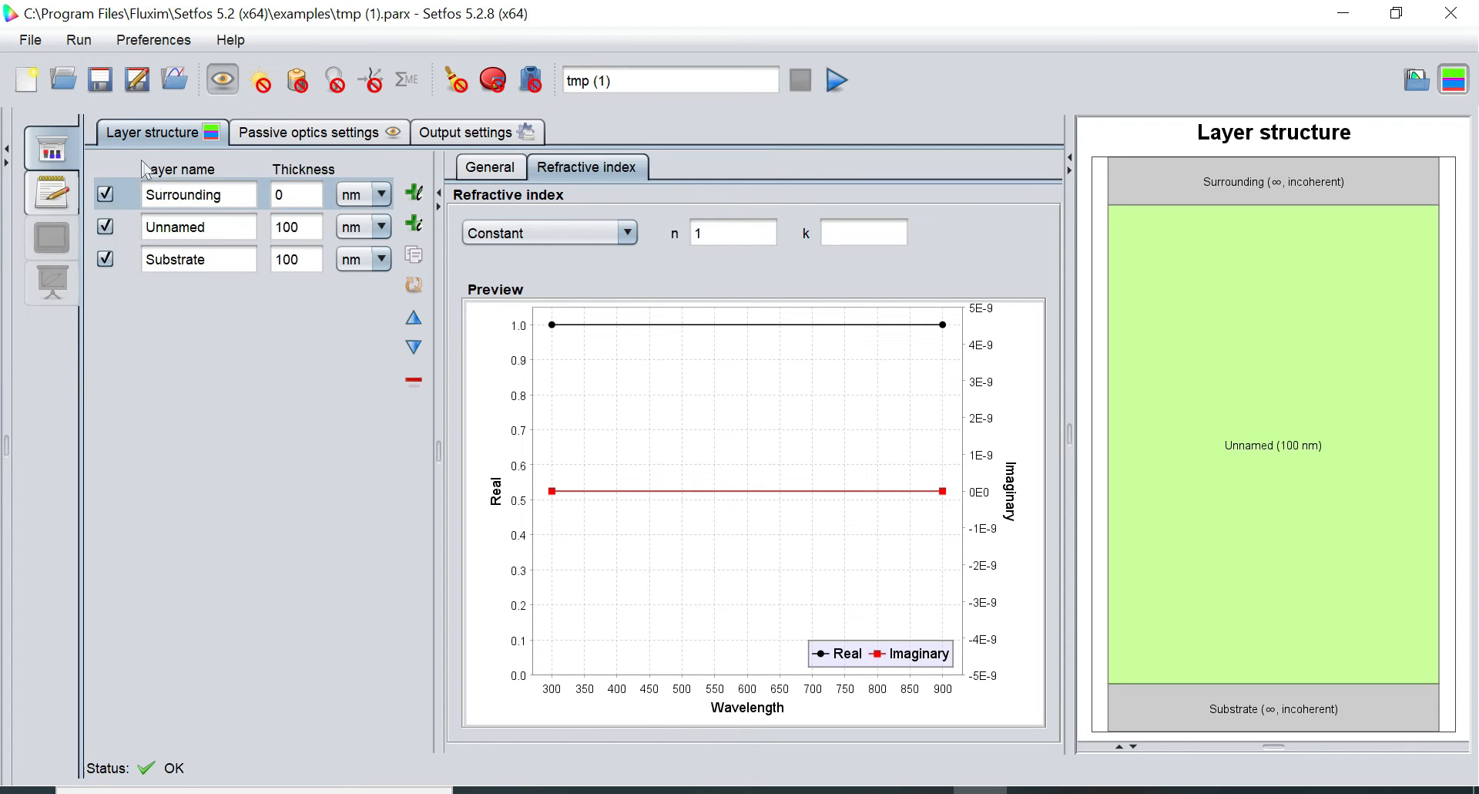
Switch on absorption simulation mode with the Toggle absorption toolbar button
{"action": "left_click", "coordinate": [187, 194]}
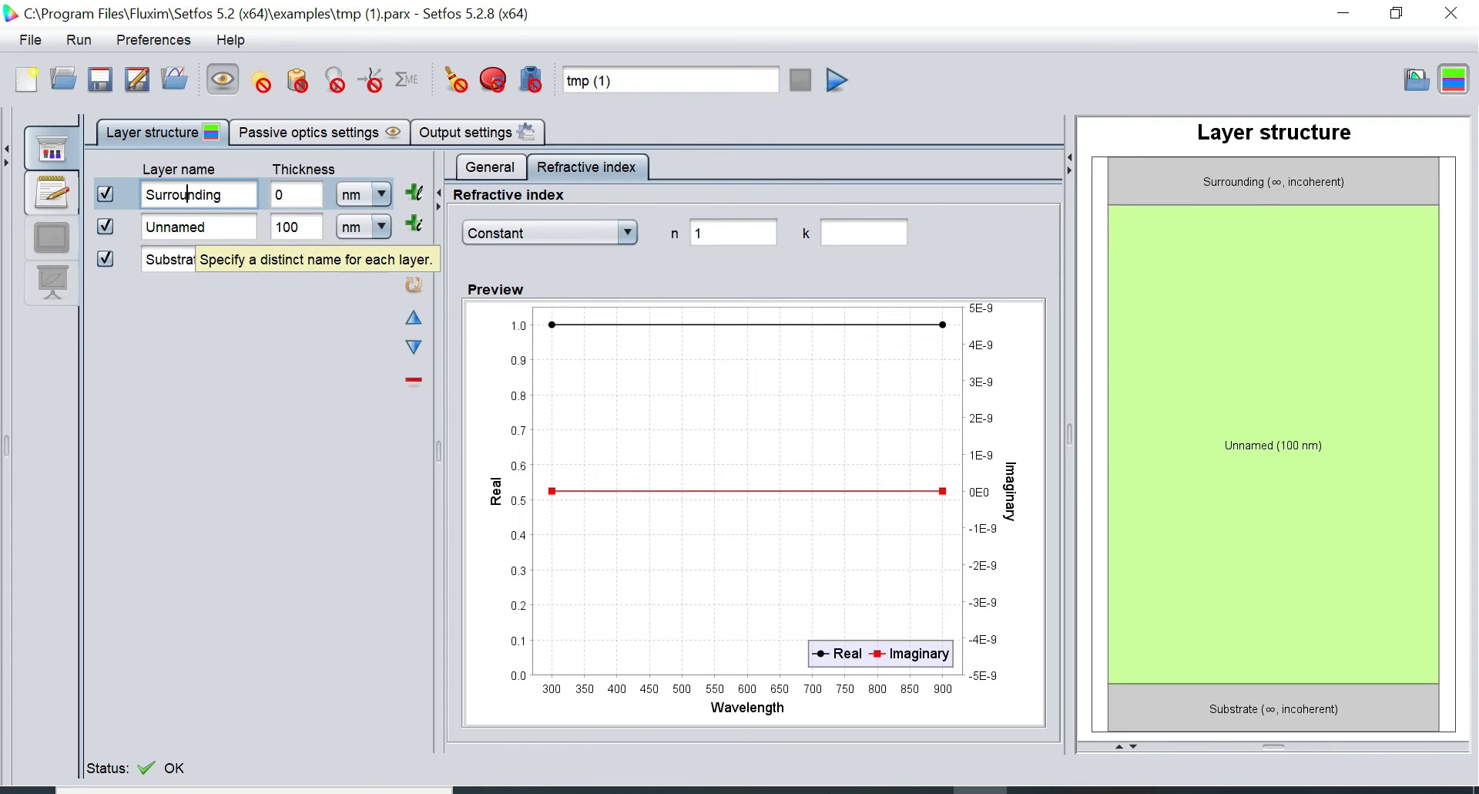
{"action": "left_click", "coordinate": [262, 85]}
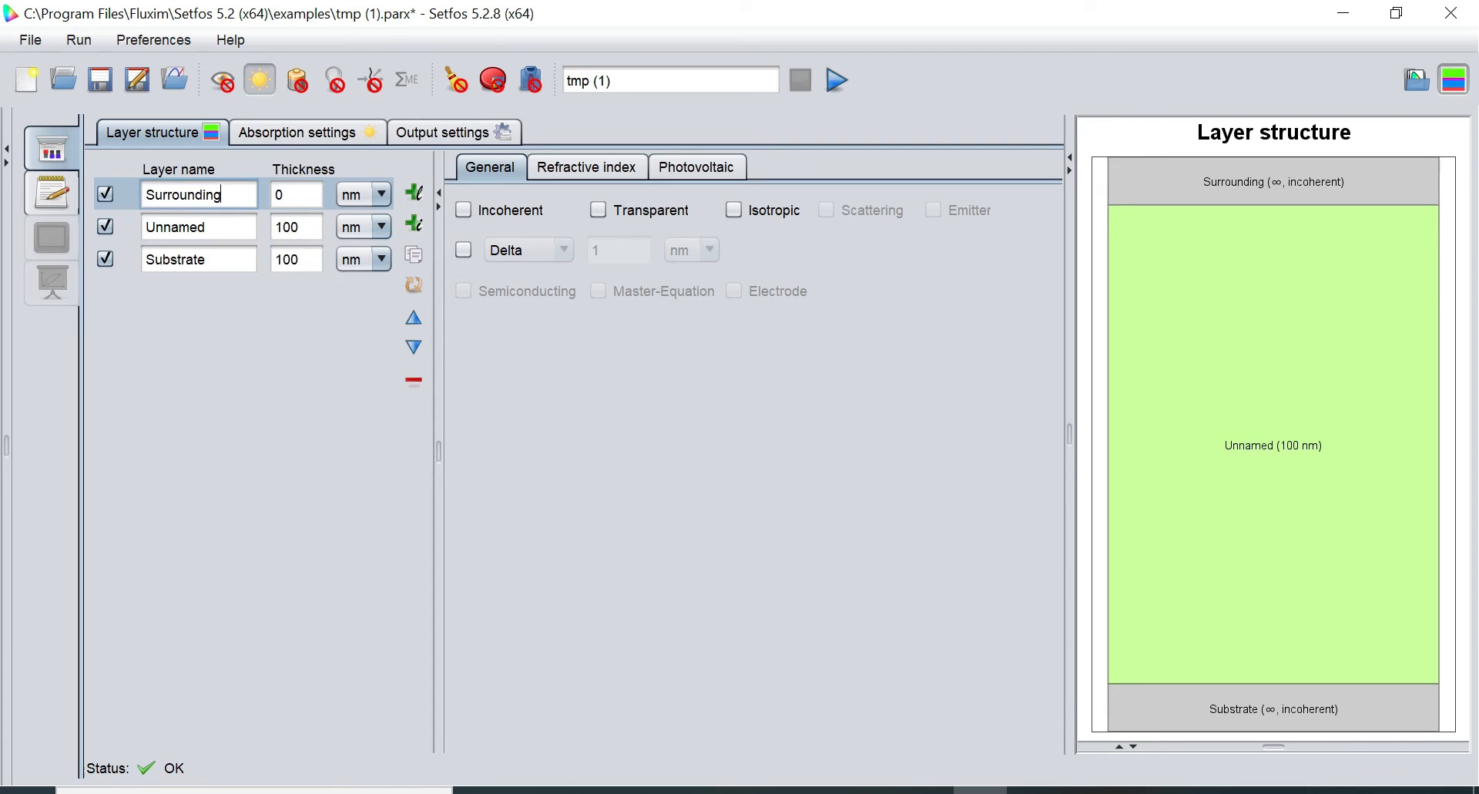
Rename the Surrounding layer to Air-top and the Substrate layer to Air-bottom
{"action": "double_click", "coordinate": [185, 195]}
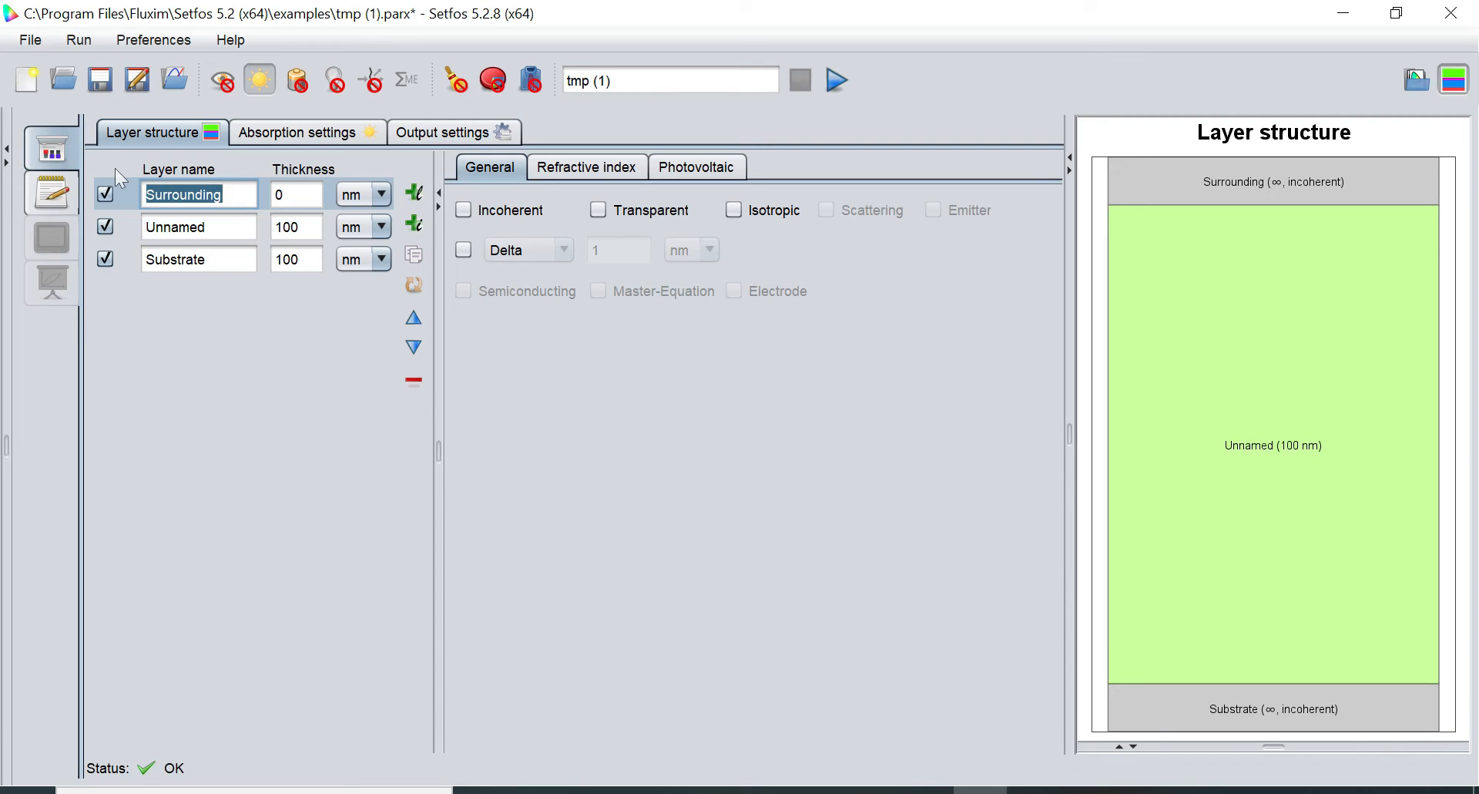
{"action": "type", "text": "Air"}
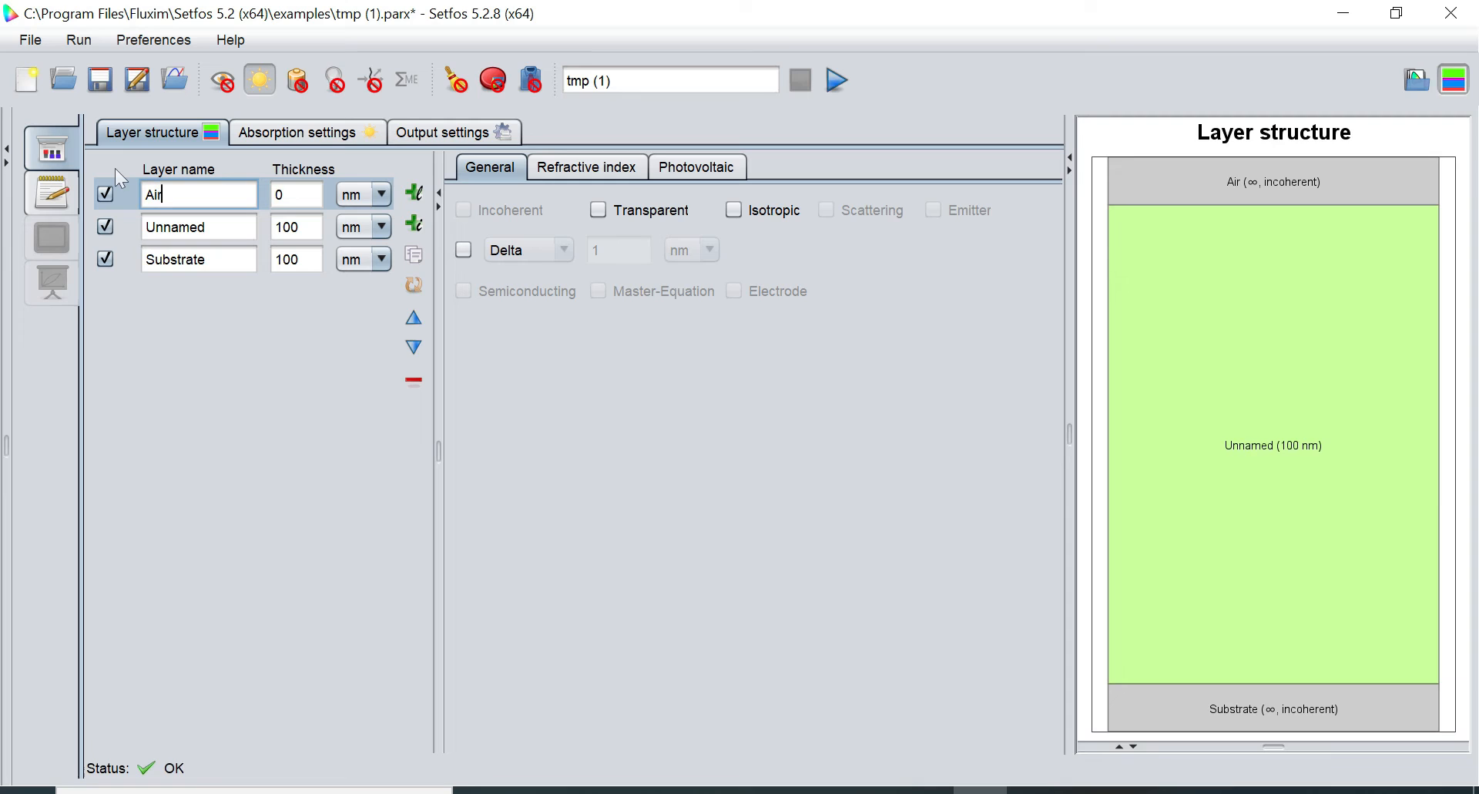
{"action": "type", "text": "-top"}
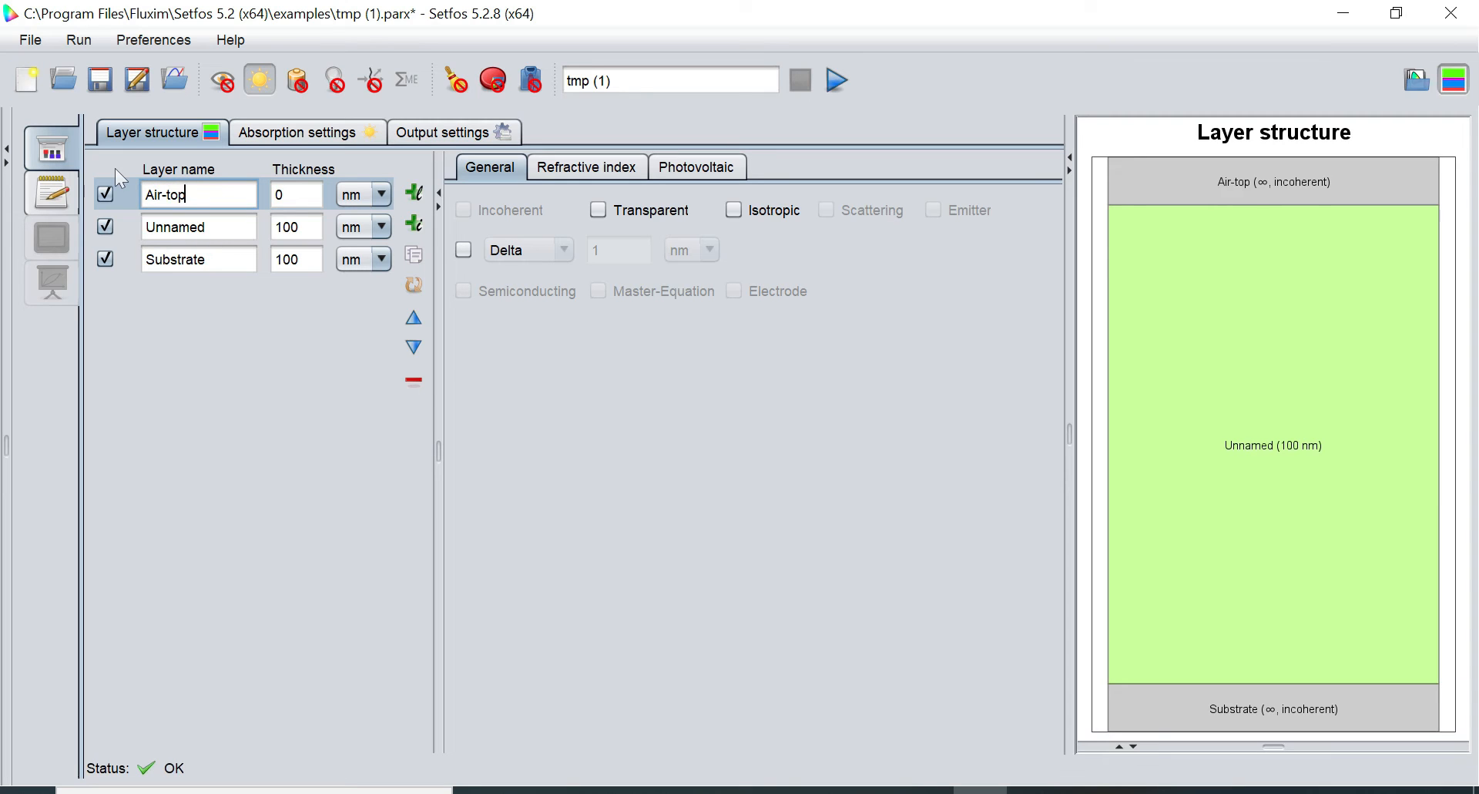
{"action": "left_click", "coordinate": [216, 260]}
{"action": "key", "text": "BackSpace"}
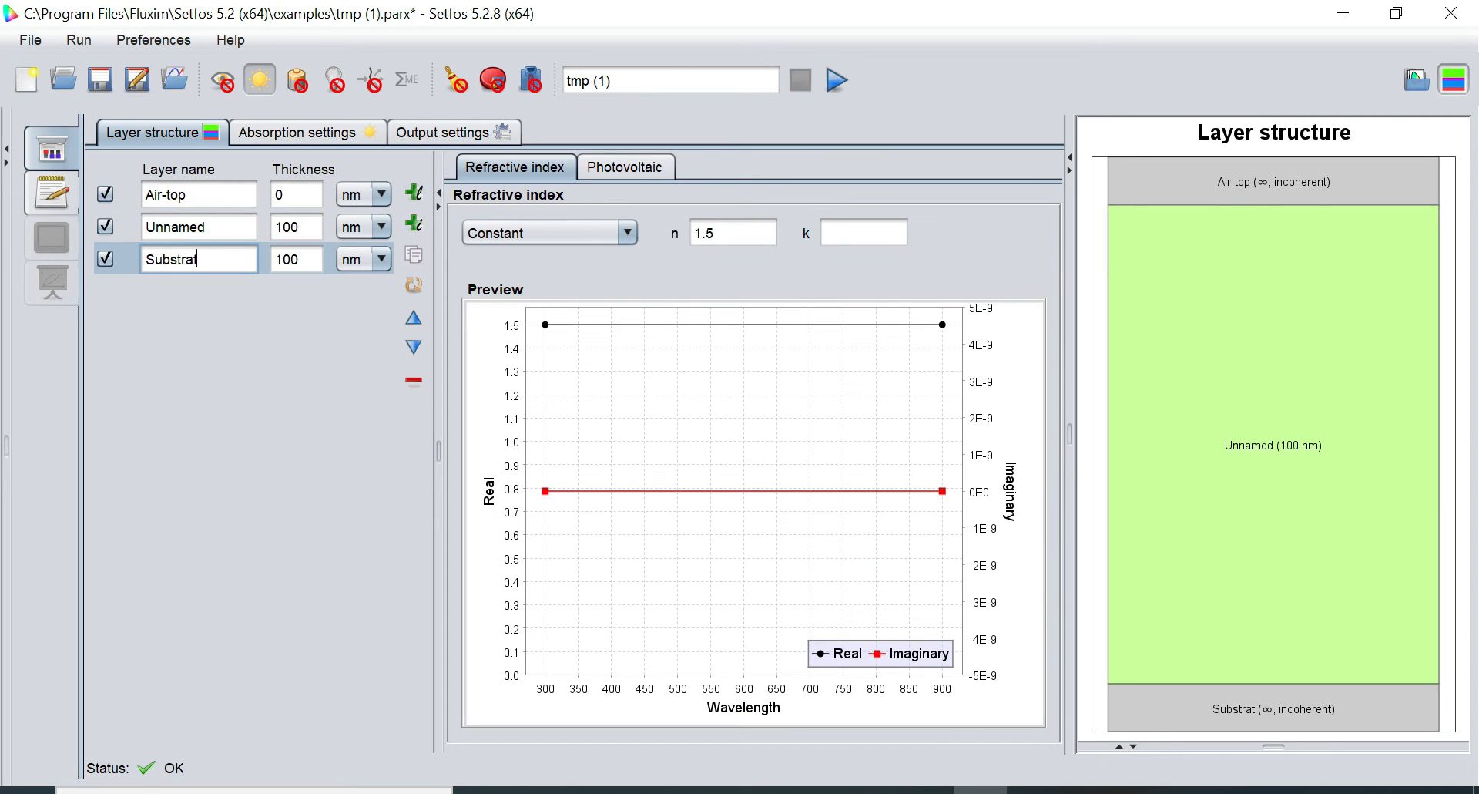
{"action": "key", "text": "BackSpace"}
{"action": "key", "text": "BackSpace"}
{"action": "key", "text": "BackSpace"}
{"action": "key", "text": "BackSpace"}
{"action": "key", "text": "BackSpace"}
{"action": "key", "text": "BackSpace"}
{"action": "key", "text": "BackSpace"}
{"action": "key", "text": "BackSpace"}
{"action": "type", "text": "Ai"}
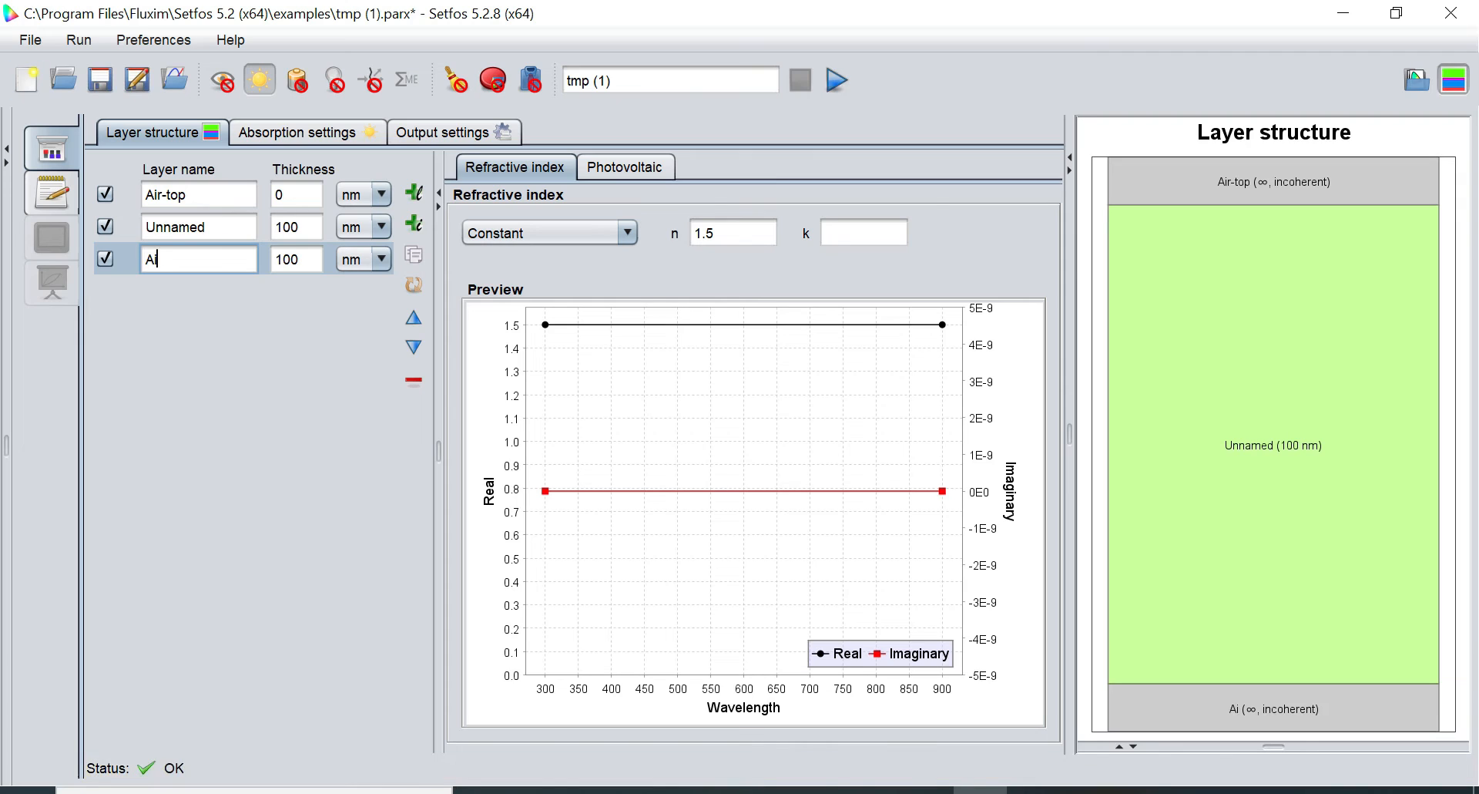
{"action": "type", "text": "r-bottom"}
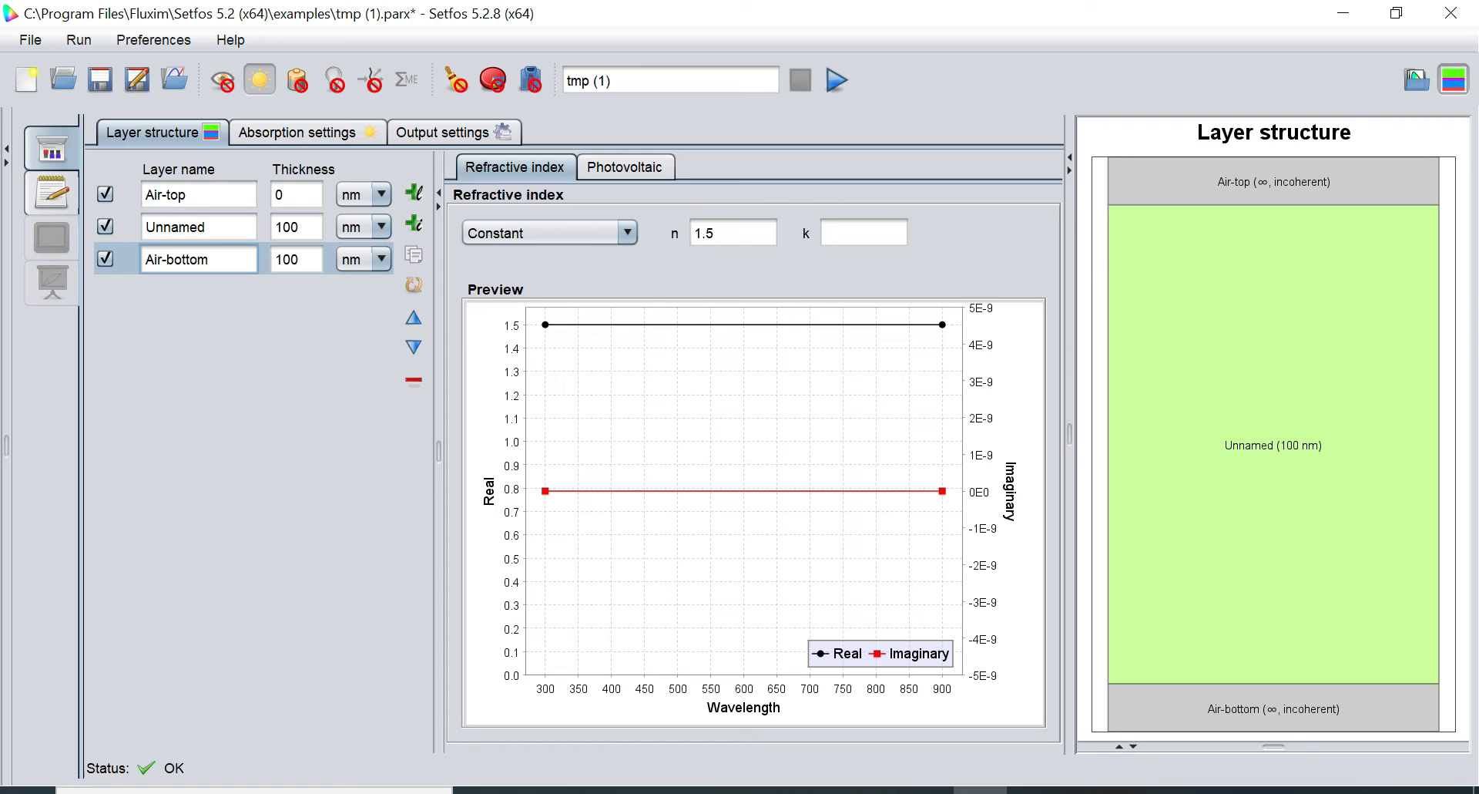
{"action": "left_click", "coordinate": [218, 228]}
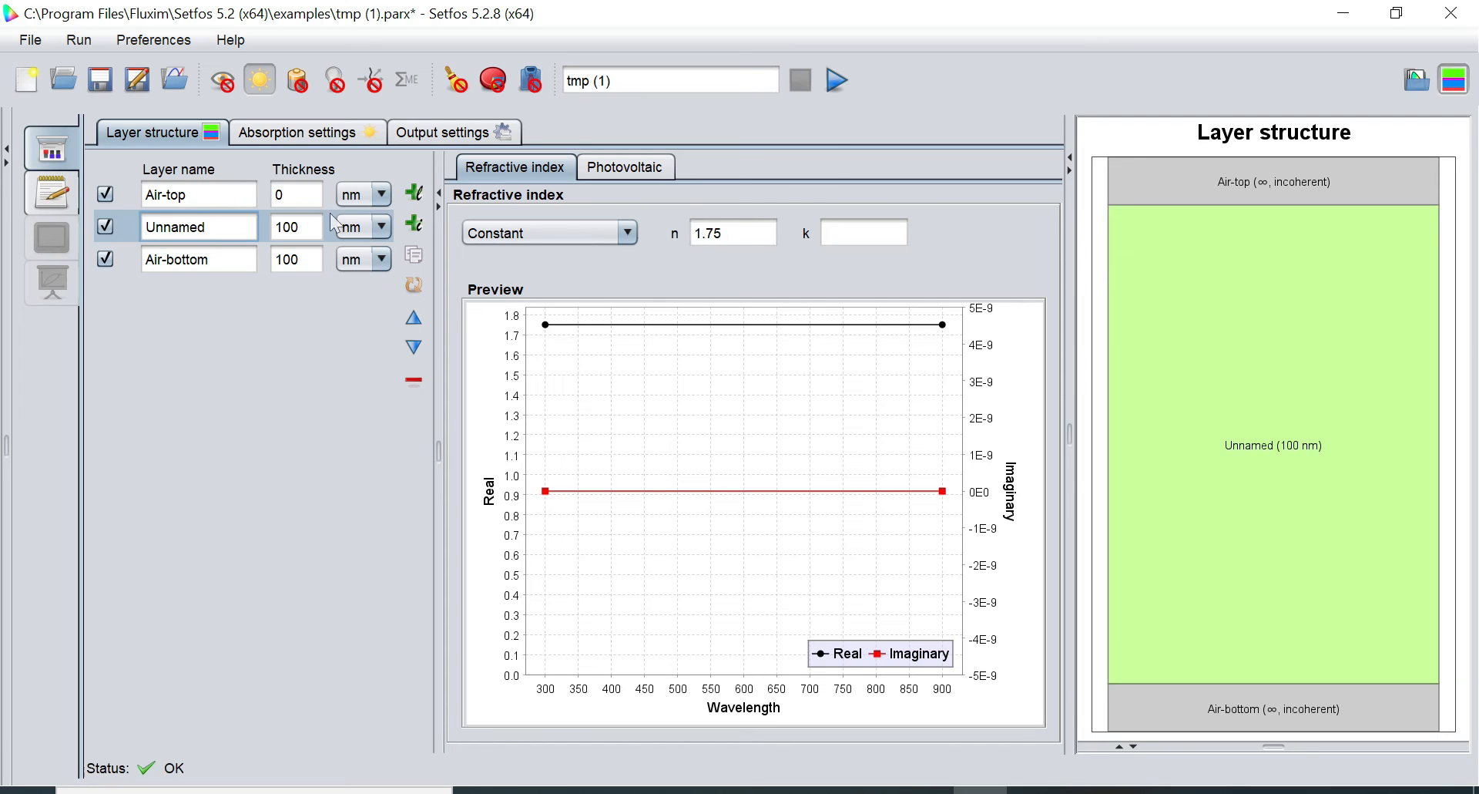
Add four 100 nm layers, Unnamed2 through Unnamed5, below the Unnamed layer
{"action": "left_click", "coordinate": [414, 192]}
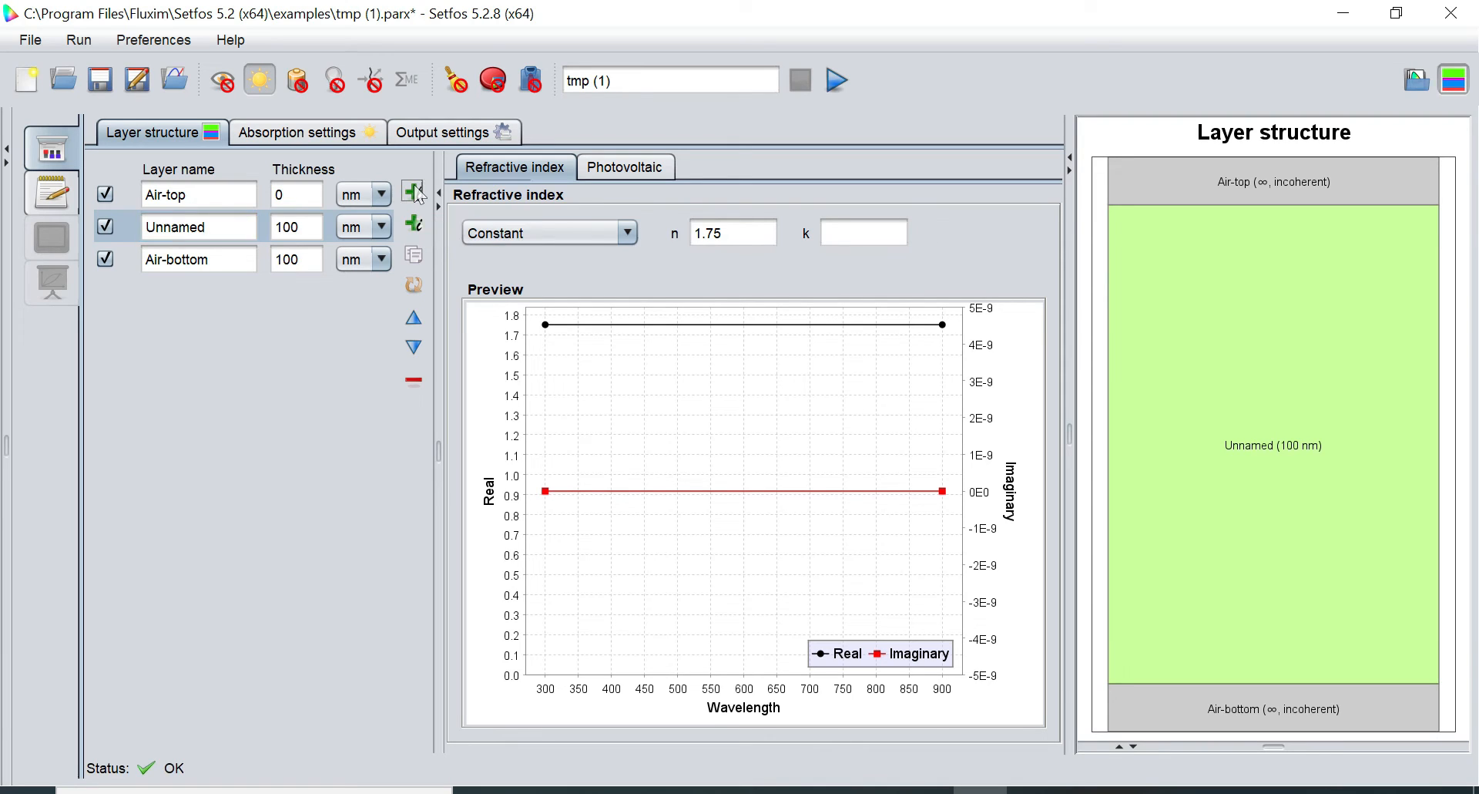
{"action": "left_click", "coordinate": [414, 192]}
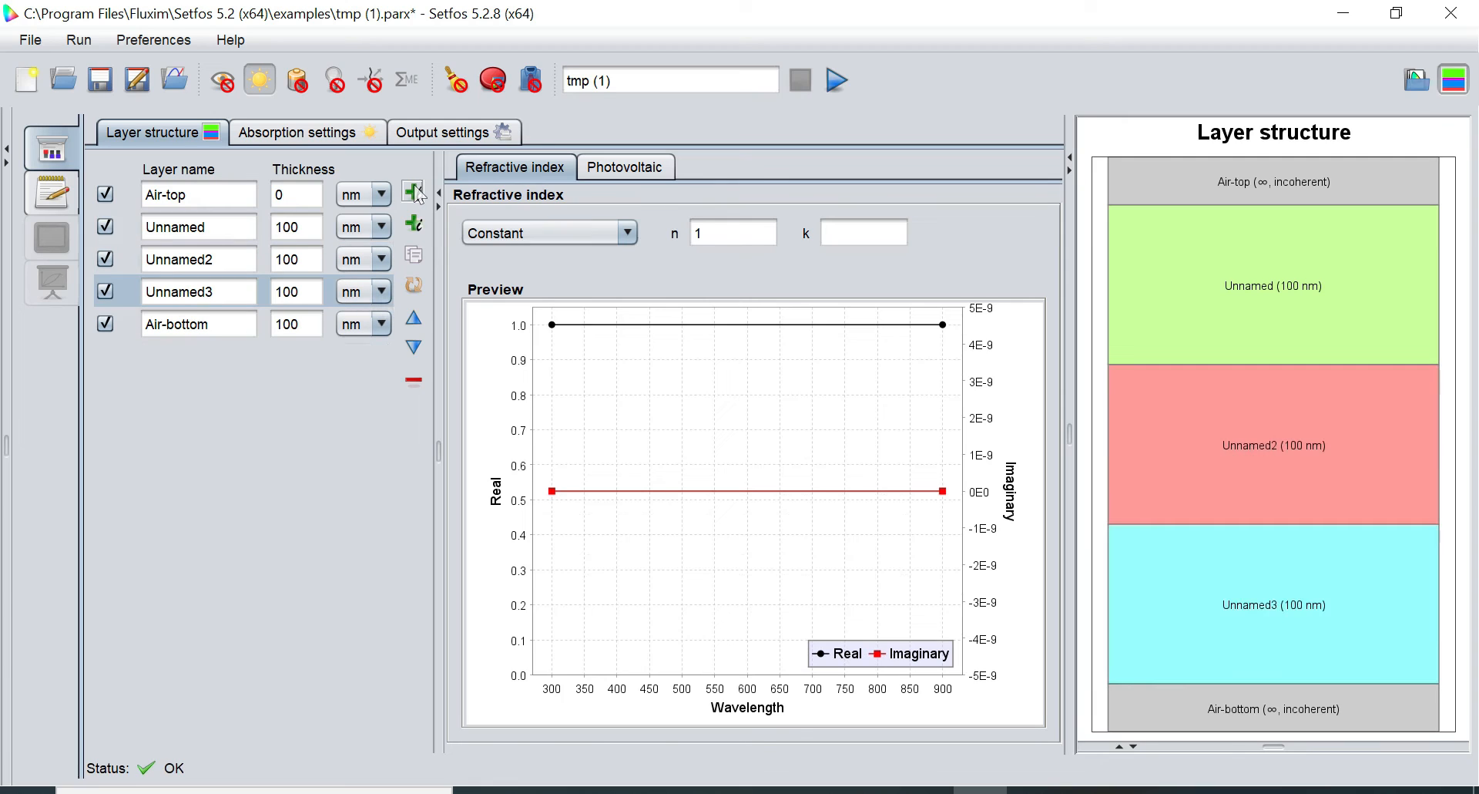
{"action": "left_click", "coordinate": [413, 192]}
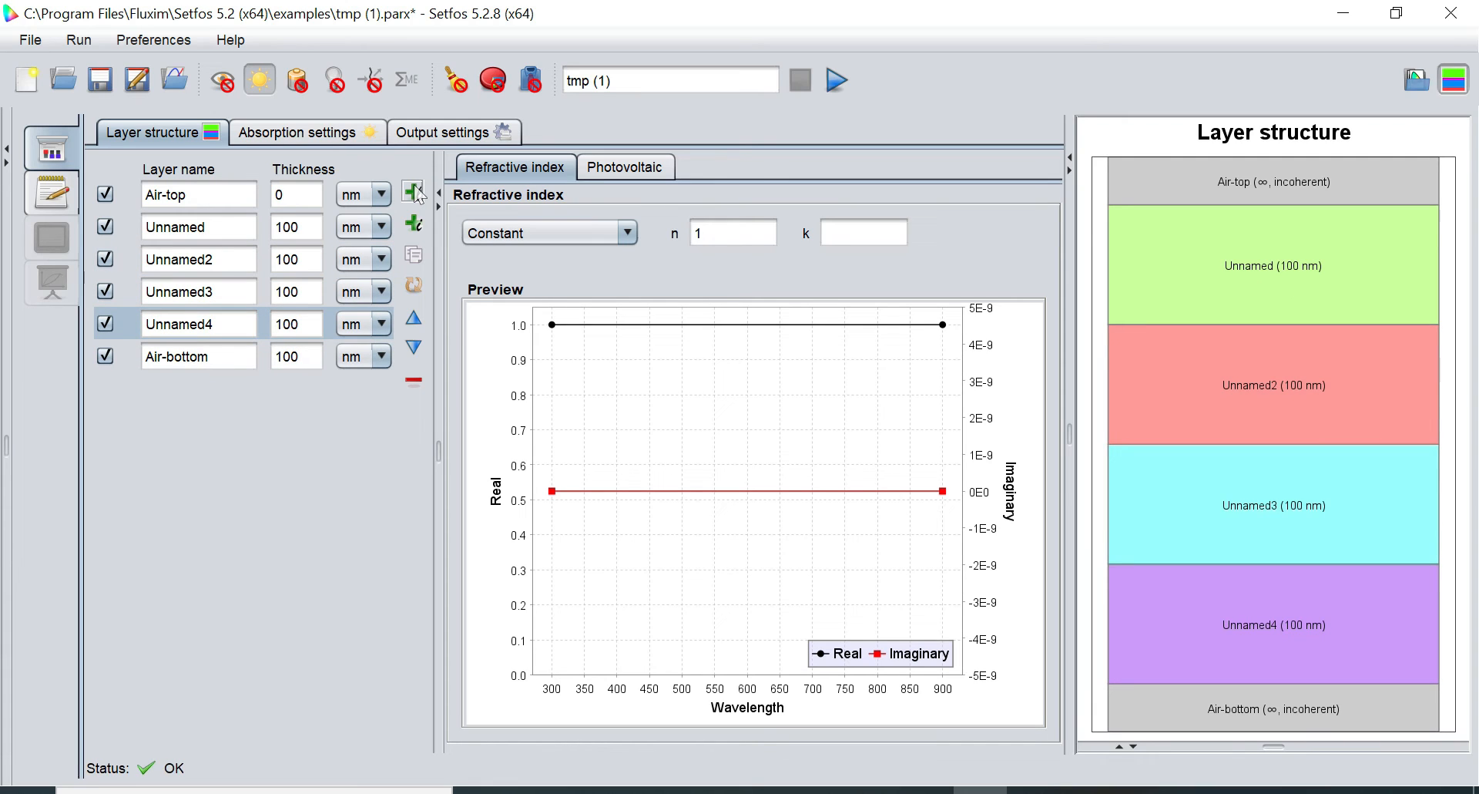
{"action": "left_click", "coordinate": [414, 192]}
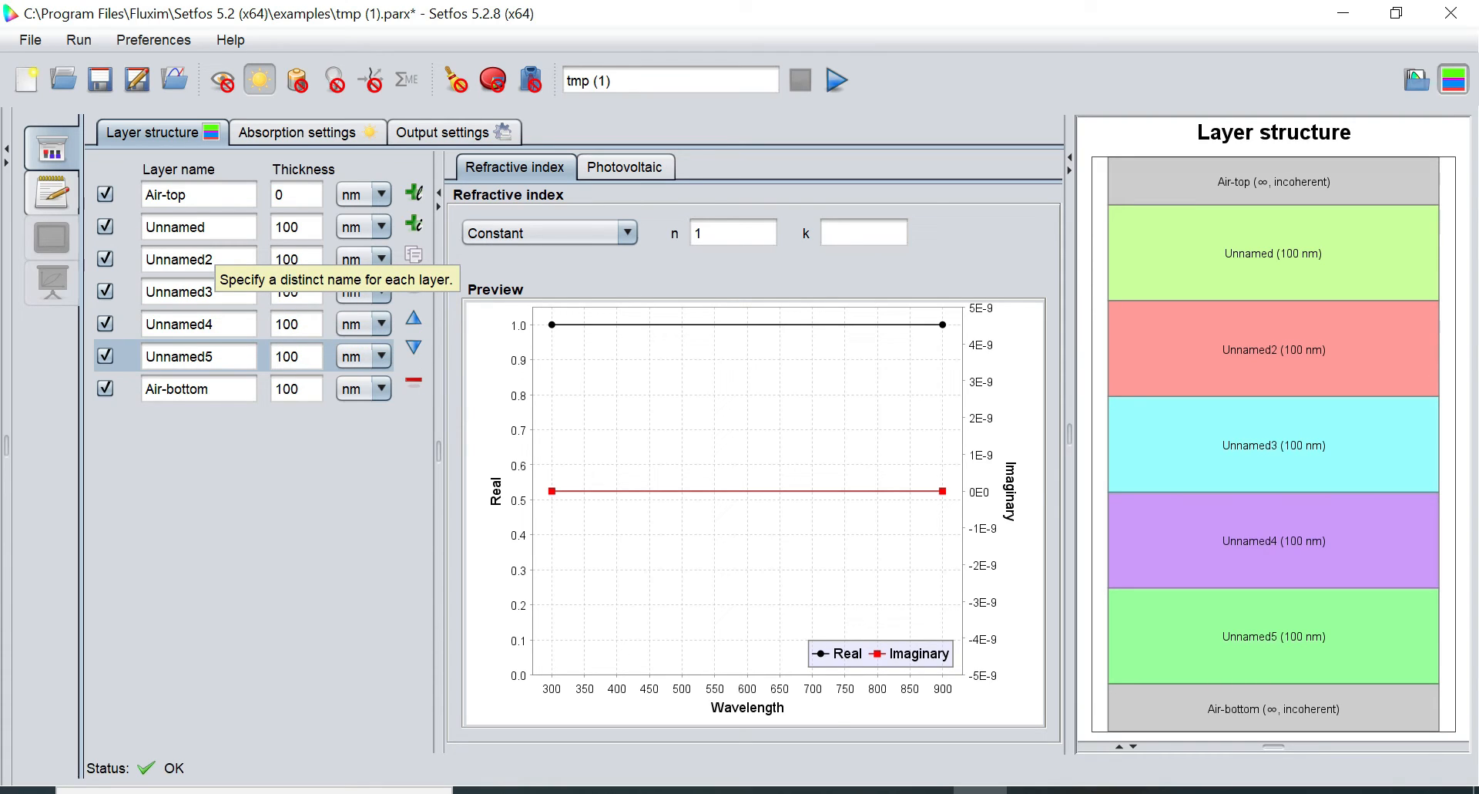
{"action": "left_click", "coordinate": [204, 227]}
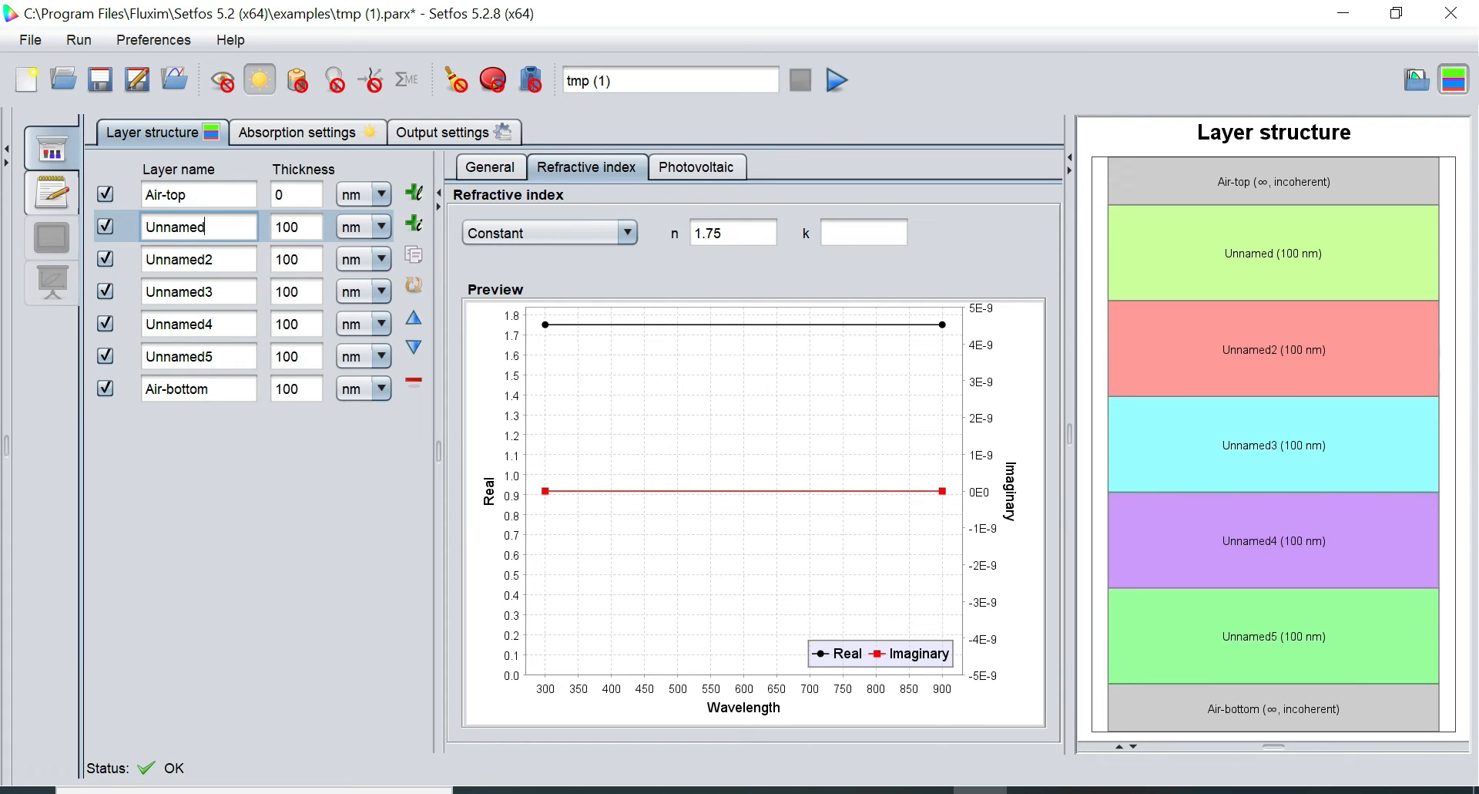
Rename the first inner layer from Unnamed to glass
{"action": "key", "text": "BackSpace"}
{"action": "key", "text": "BackSpace"}
{"action": "key", "text": "BackSpace"}
{"action": "key", "text": "BackSpace"}
{"action": "key", "text": "BackSpace"}
{"action": "key", "text": "BackSpace"}
{"action": "key", "text": "BackSpace"}
{"action": "type", "text": "f"}
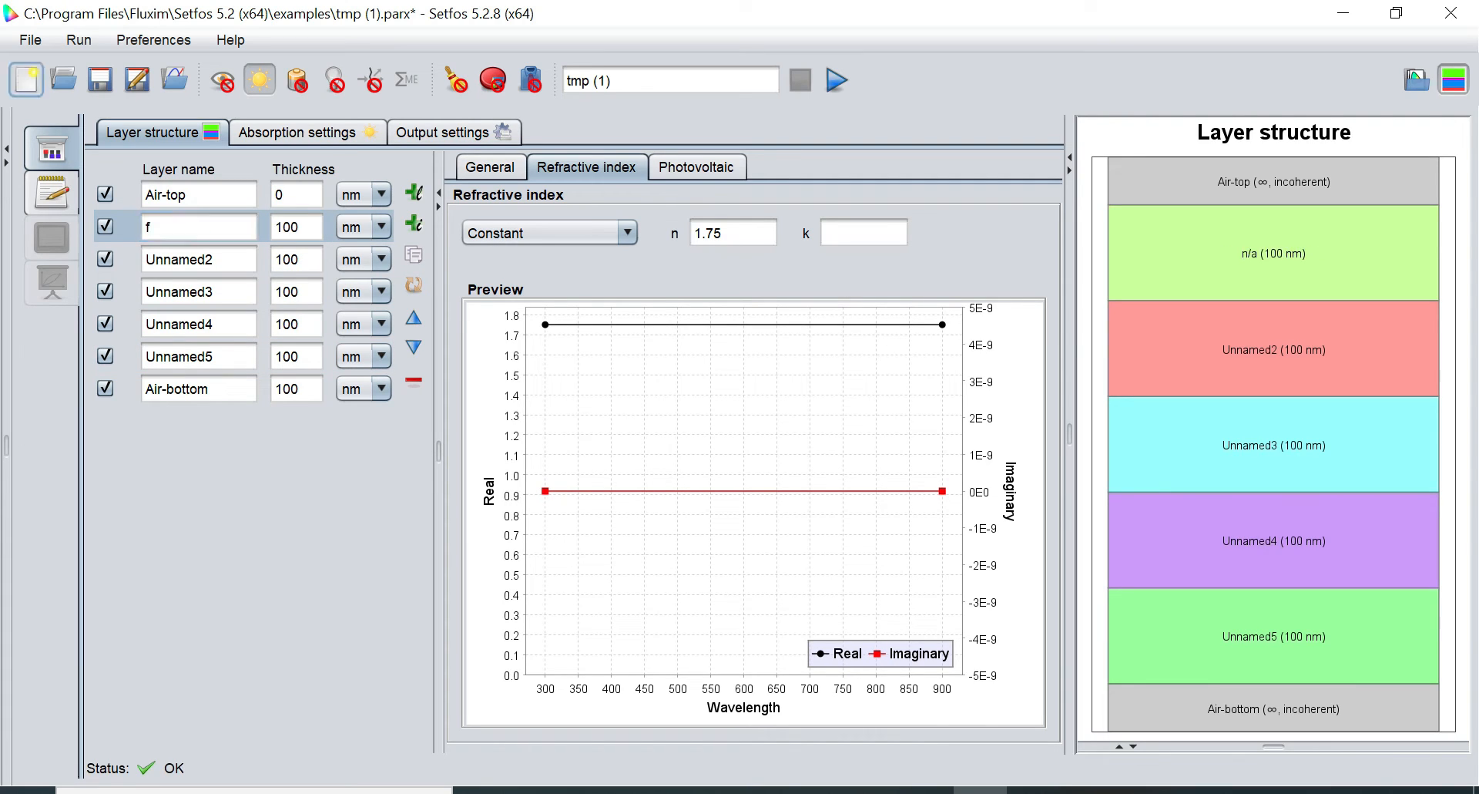
{"action": "key", "text": "BackSpace"}
{"action": "type", "text": "gl"}
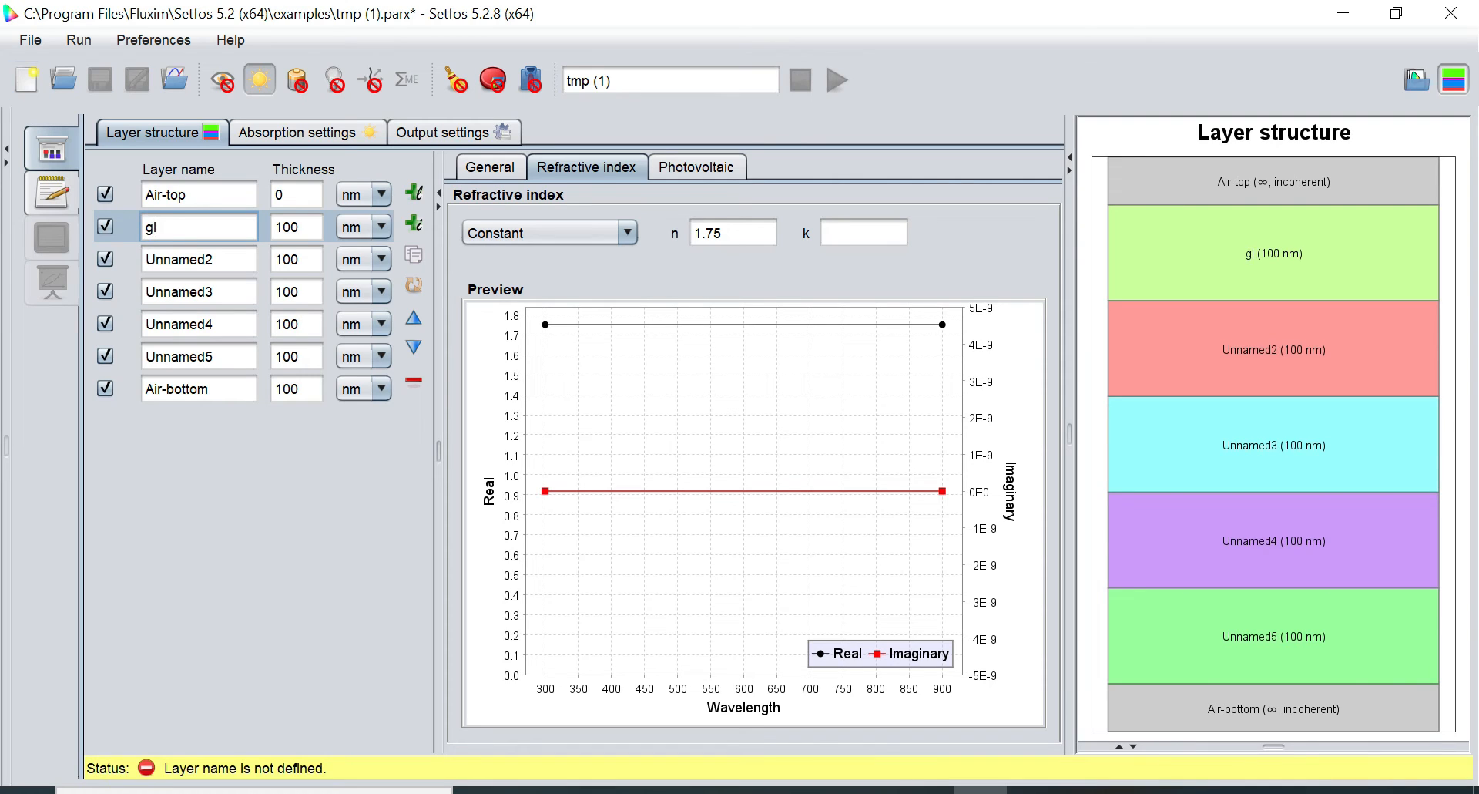
{"action": "type", "text": "ass"}
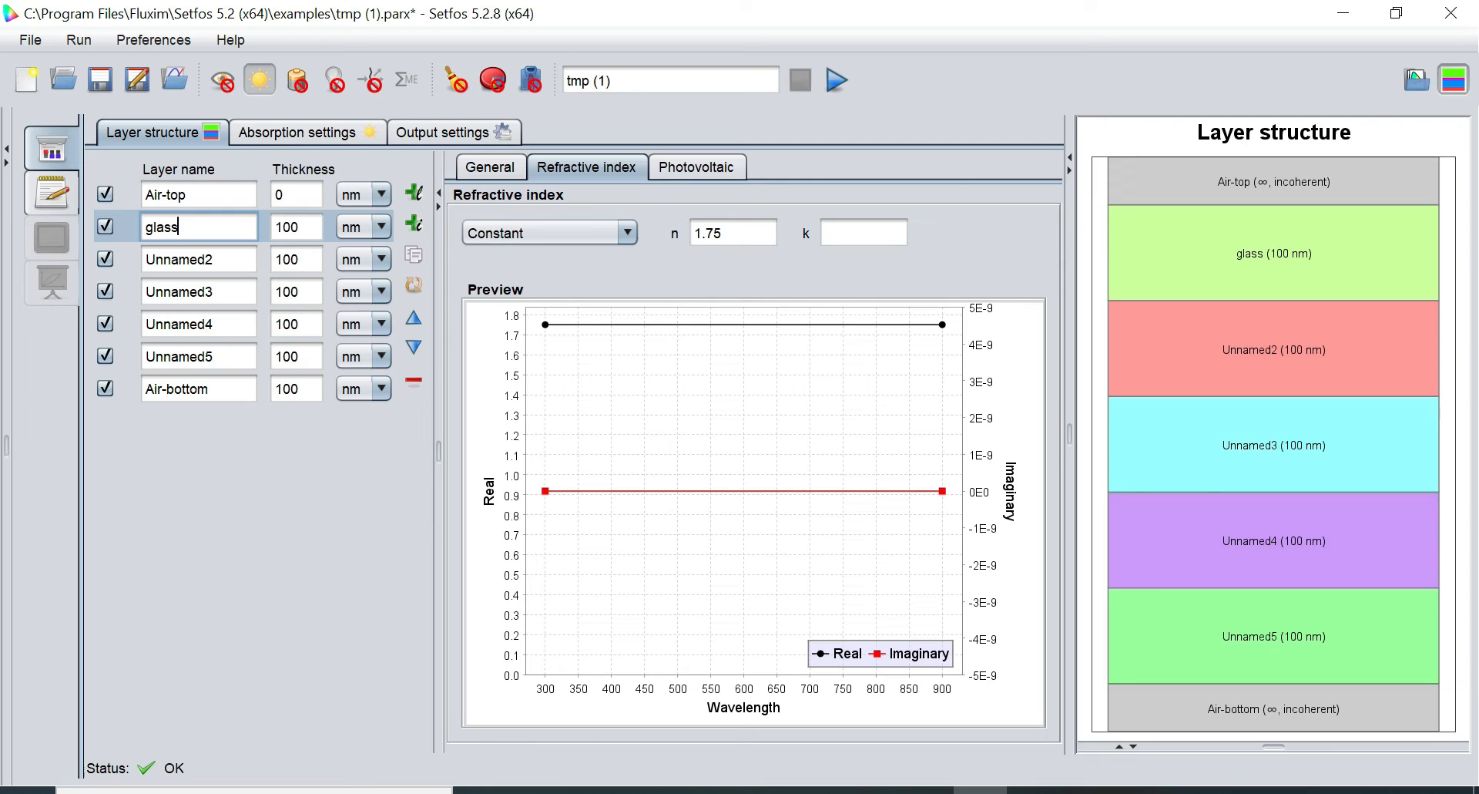
Rename Unnamed2 to ITO and set its thickness to 125 nm
{"action": "left_click", "coordinate": [215, 260]}
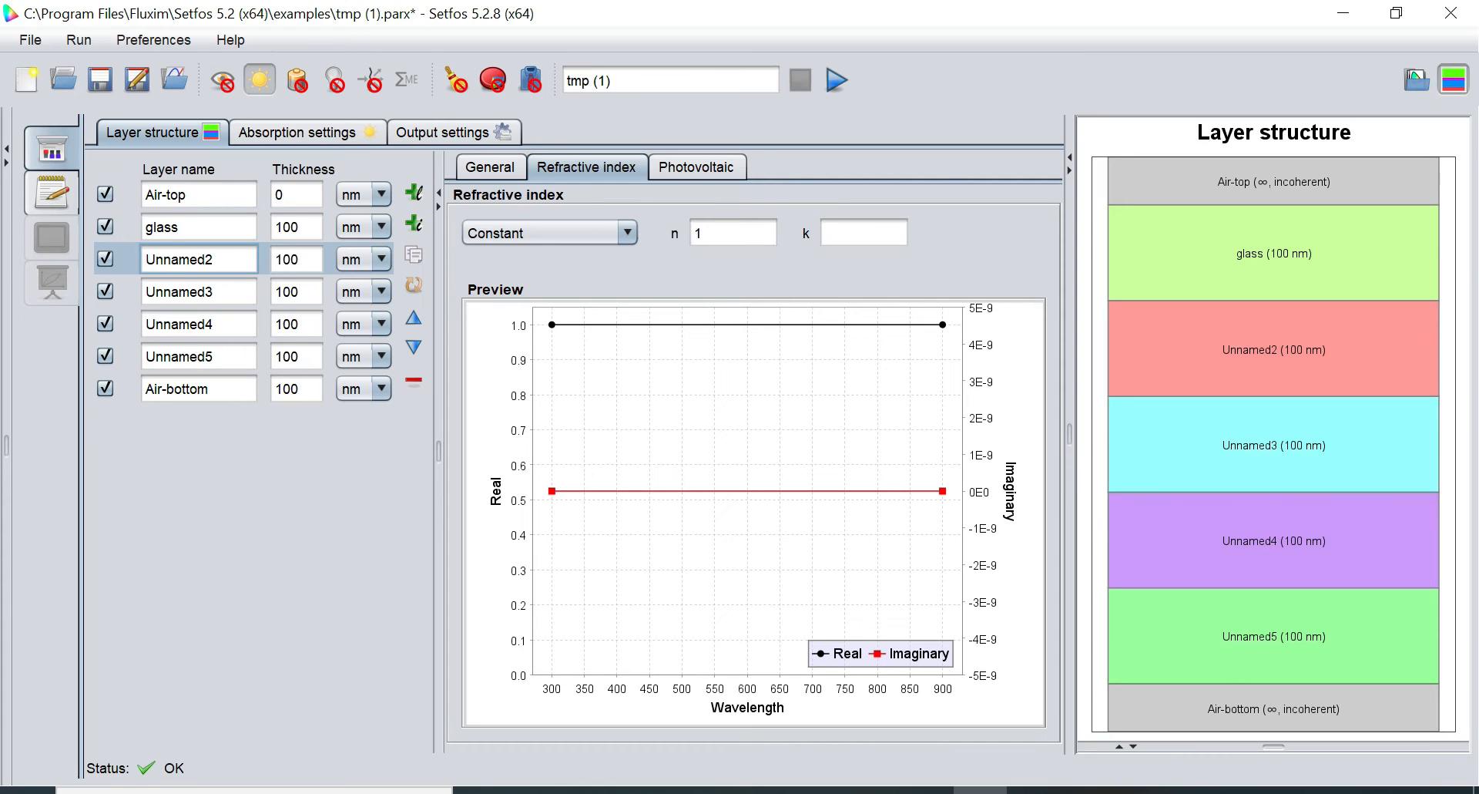
{"action": "key", "text": "BackSpace"}
{"action": "key", "text": "BackSpace"}
{"action": "key", "text": "BackSpace"}
{"action": "key", "text": "BackSpace"}
{"action": "key", "text": "BackSpace"}
{"action": "key", "text": "BackSpace"}
{"action": "key", "text": "BackSpace"}
{"action": "key", "text": "BackSpace"}
{"action": "type", "text": "I"}
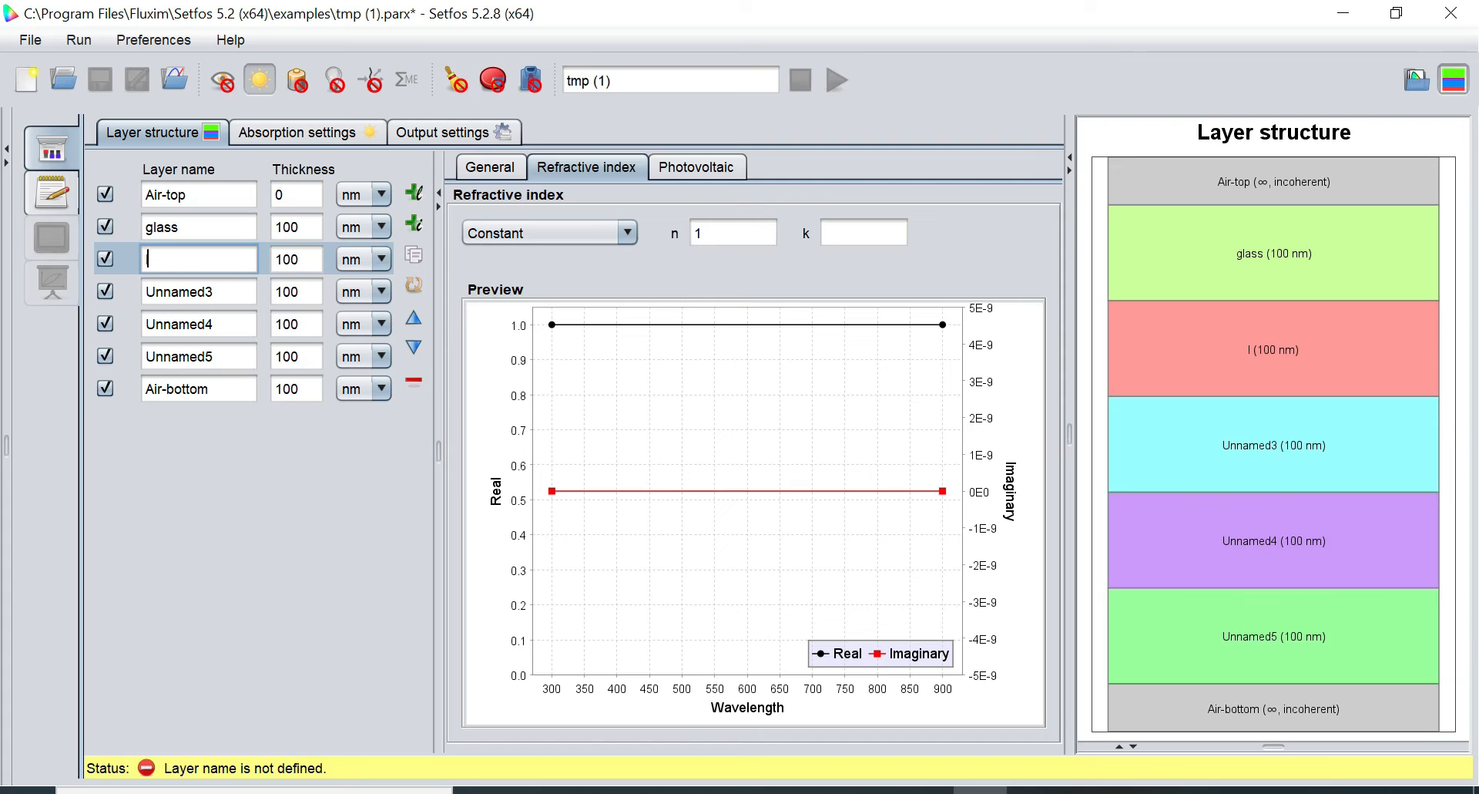
{"action": "type", "text": "TO"}
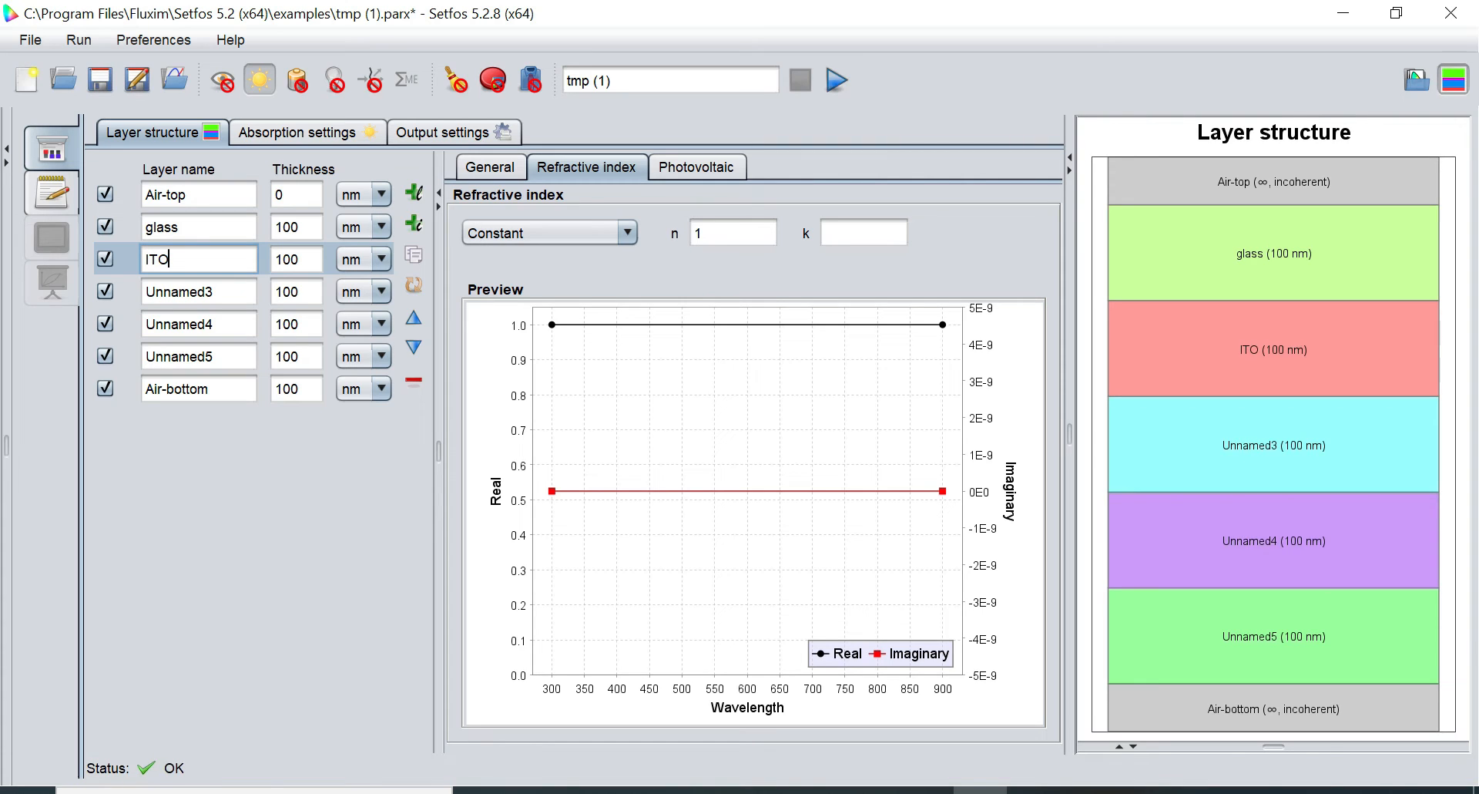
{"action": "key", "text": "Tab"}
{"action": "key", "text": "BackSpace"}
{"action": "key", "text": "BackSpace"}
{"action": "key", "text": "BackSpace"}
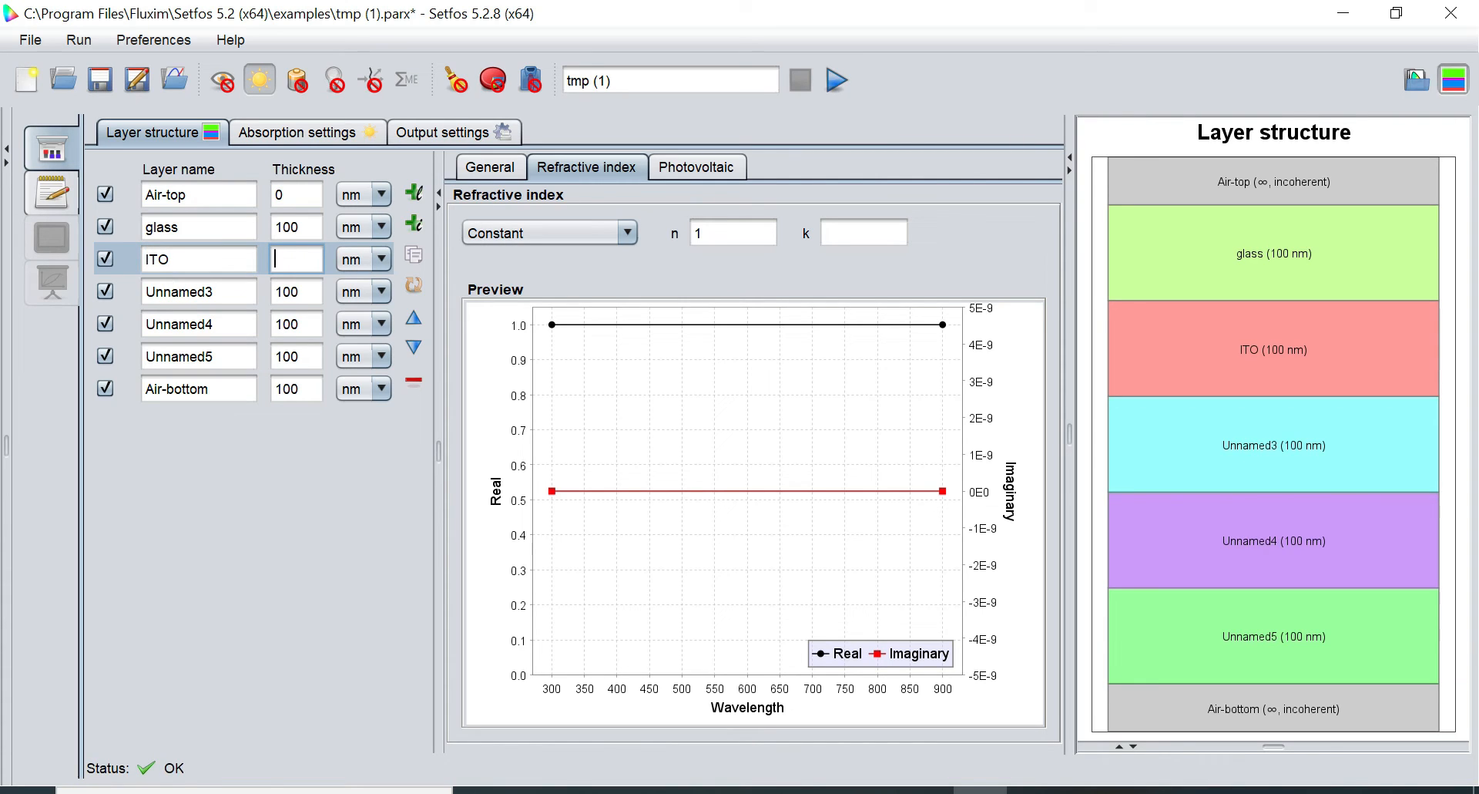
{"action": "type", "text": "125"}
{"action": "left_click", "coordinate": [382, 259]}
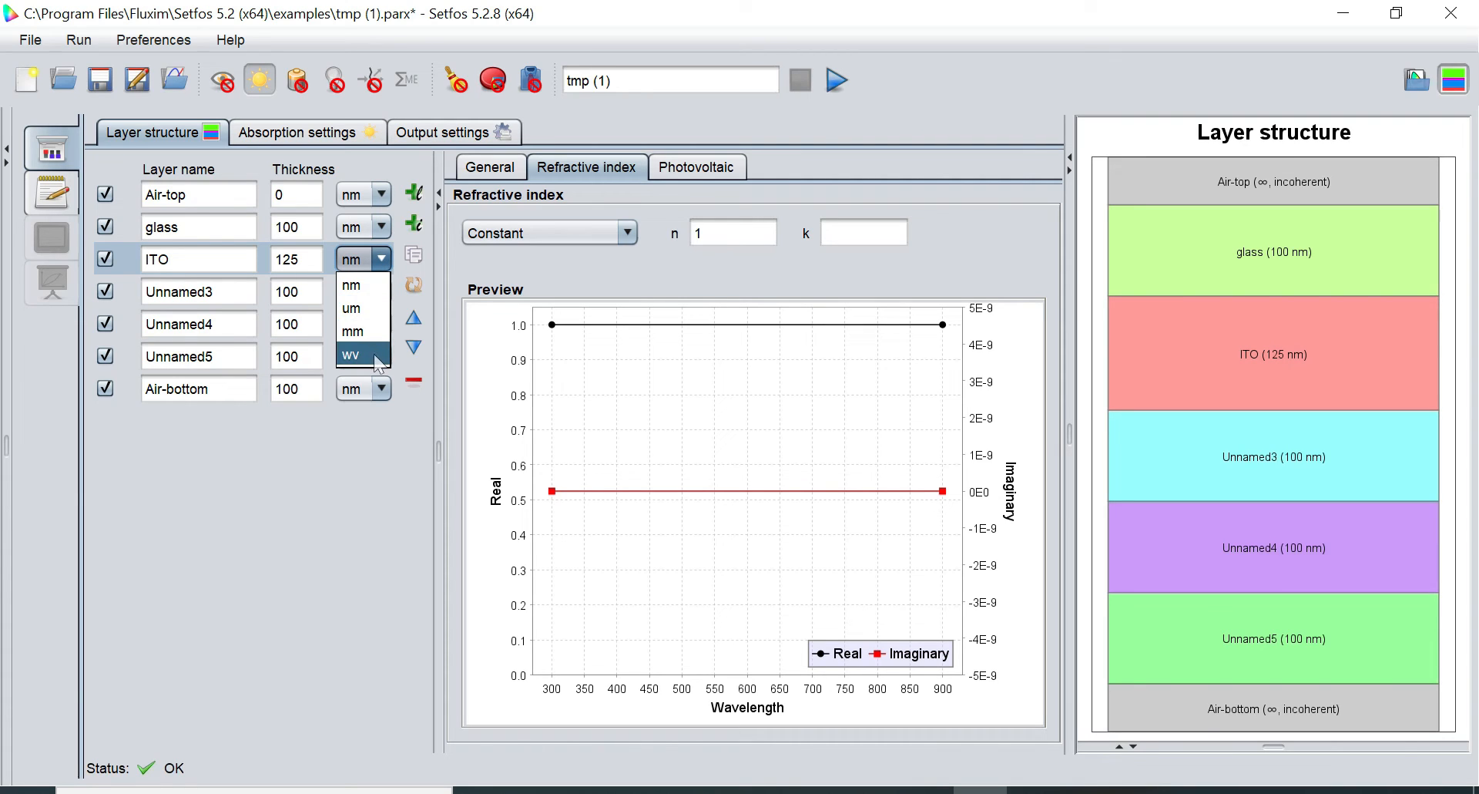
{"action": "left_click", "coordinate": [383, 257]}
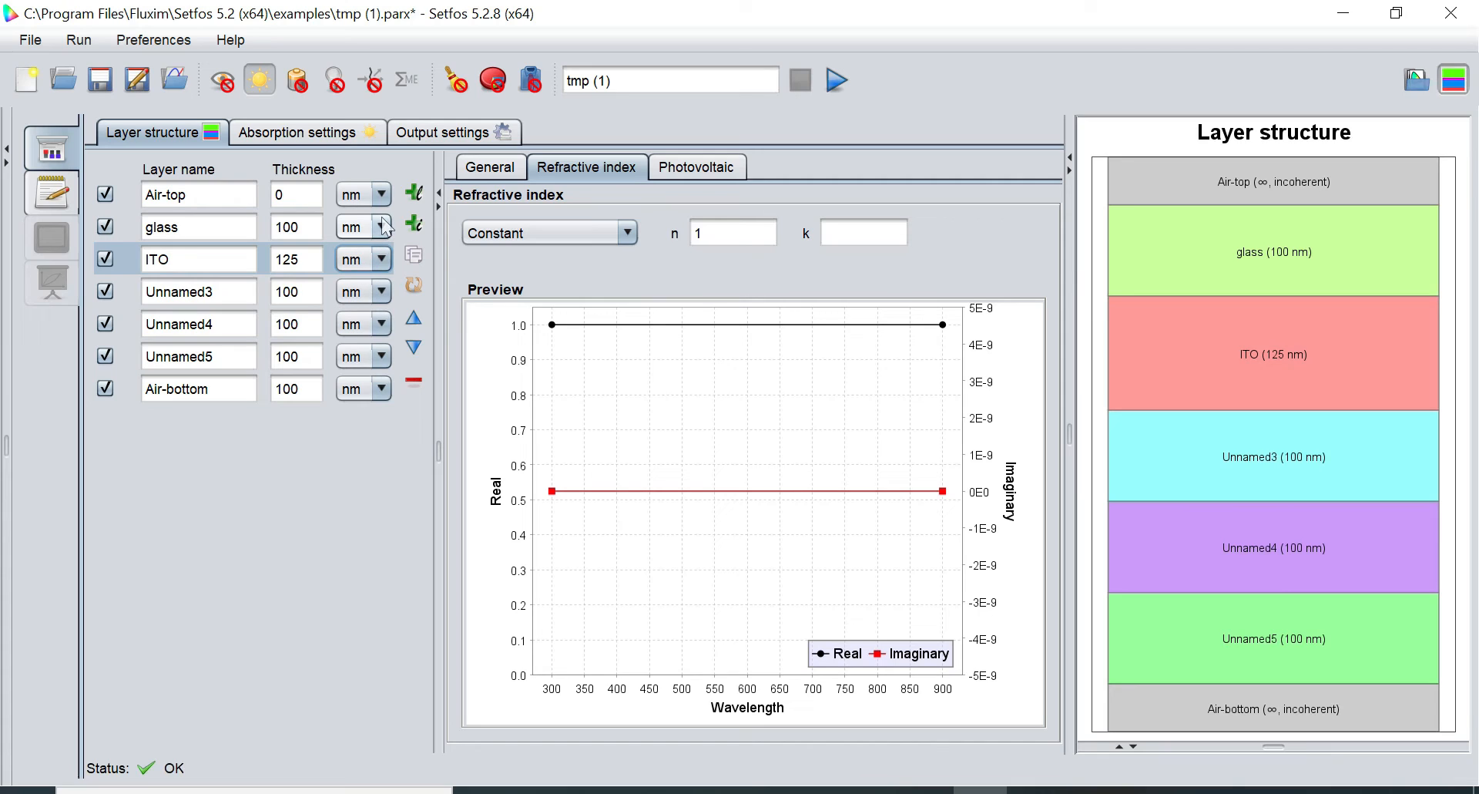
{"action": "left_click", "coordinate": [224, 293]}
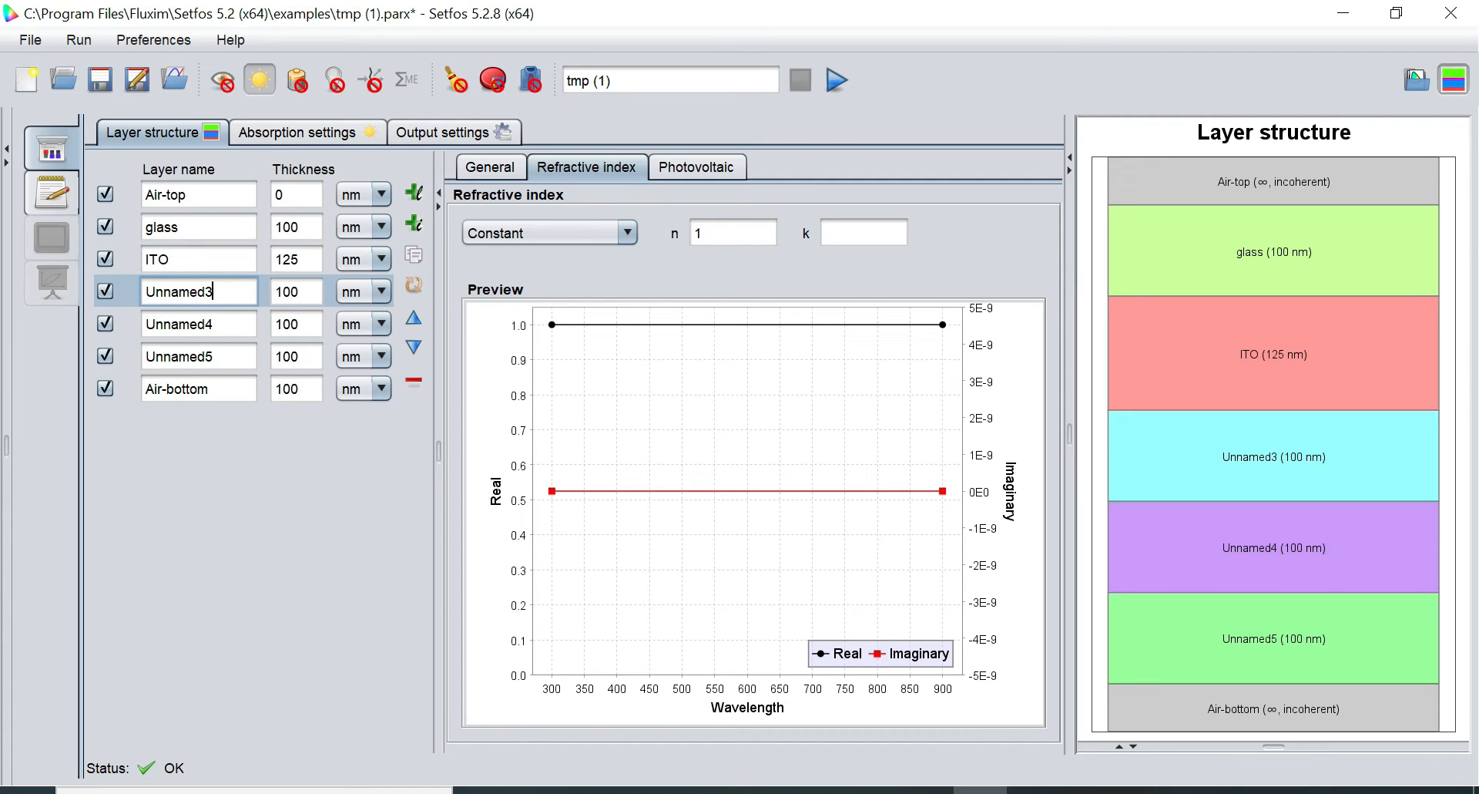
Rename Unnamed3 to PEDOT with a 50 nm thickness
{"action": "key", "text": "BackSpace"}
{"action": "key", "text": "BackSpace"}
{"action": "key", "text": "BackSpace"}
{"action": "key", "text": "BackSpace"}
{"action": "key", "text": "BackSpace"}
{"action": "key", "text": "BackSpace"}
{"action": "key", "text": "BackSpace"}
{"action": "key", "text": "BackSpace"}
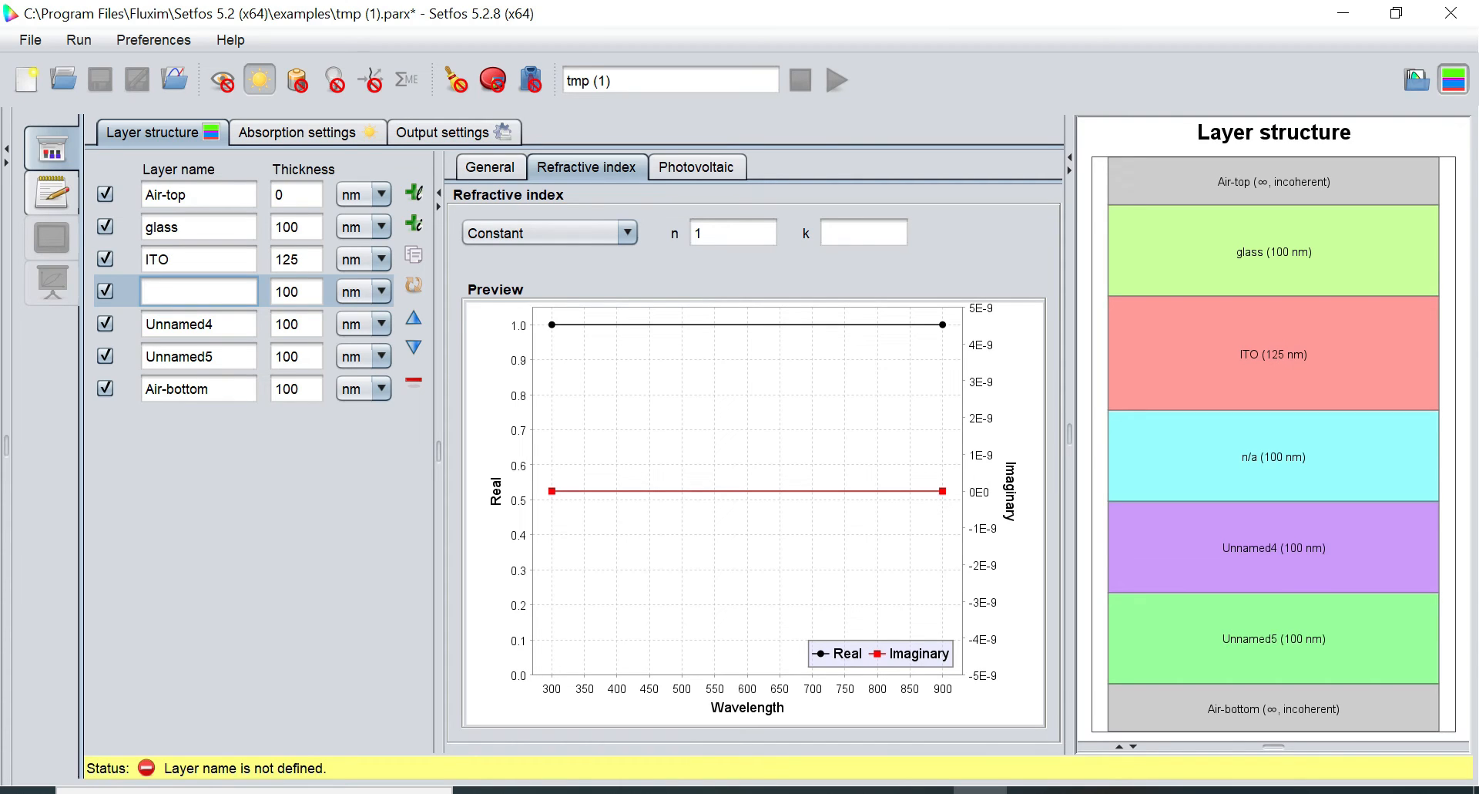
{"action": "type", "text": "PE"}
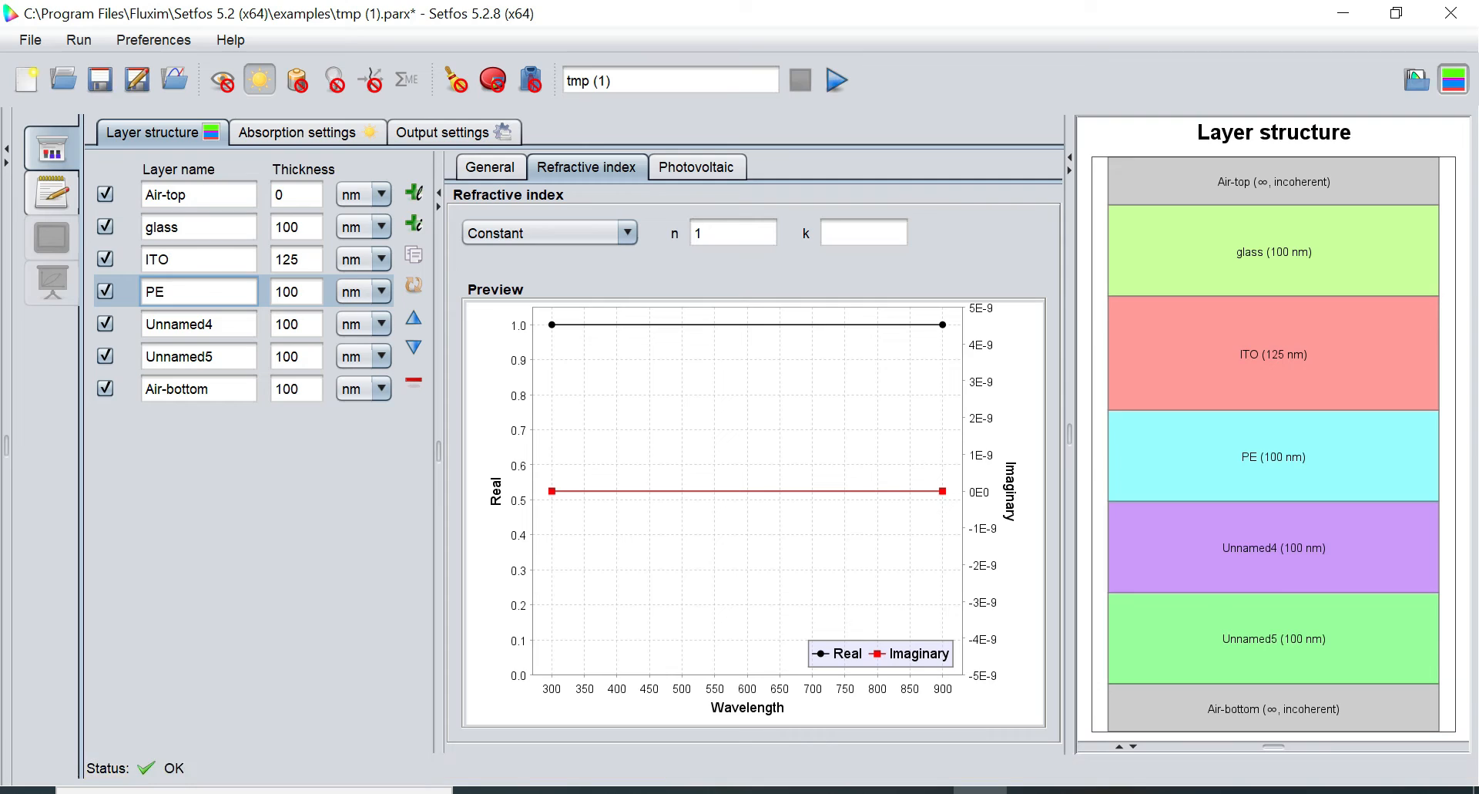
{"action": "type", "text": "DOT"}
{"action": "left_click", "coordinate": [306, 294]}
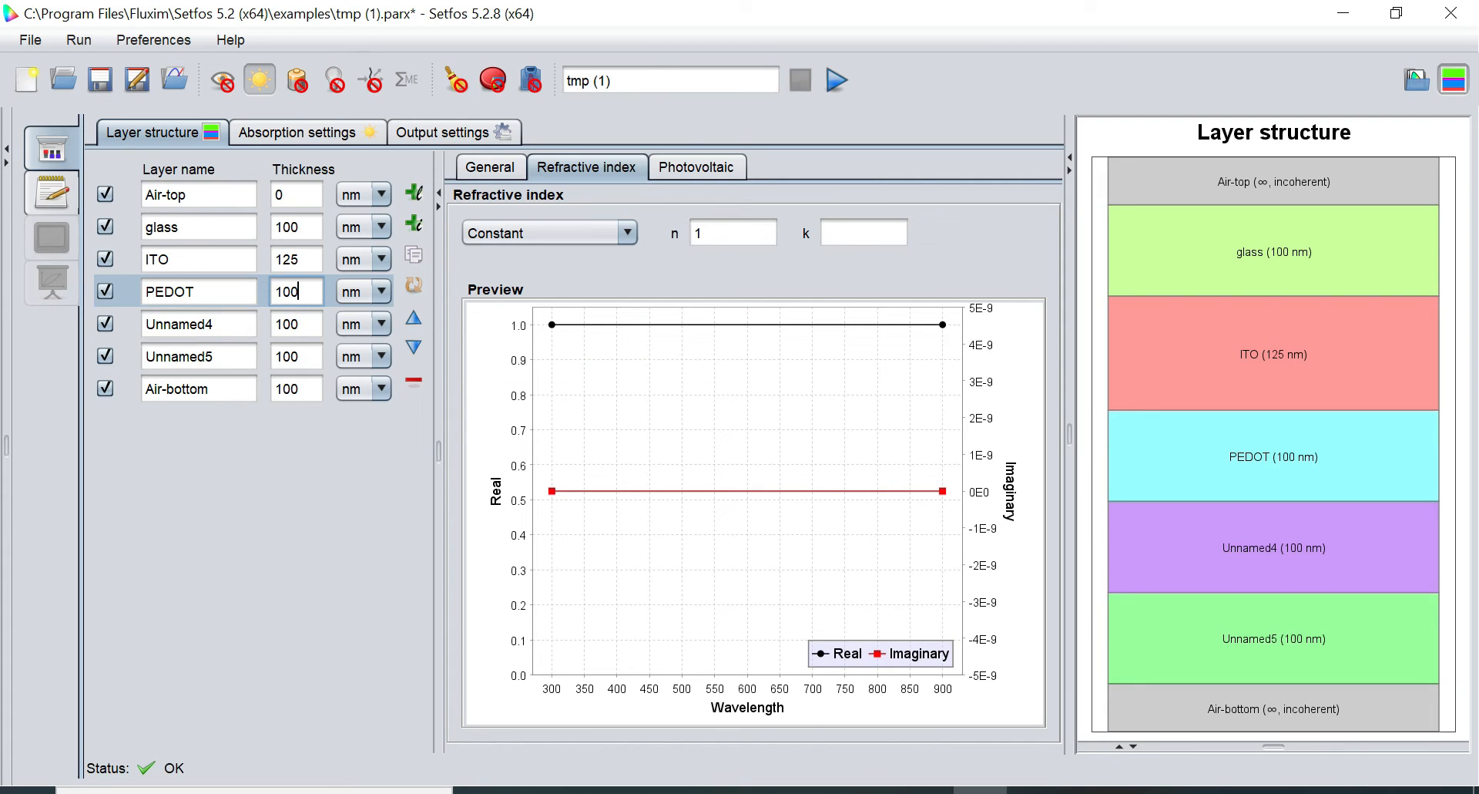
{"action": "key", "text": "BackSpace"}
{"action": "key", "text": "BackSpace"}
{"action": "key", "text": "BackSpace"}
{"action": "key", "text": "Return"}
Rename Unnamed4 to P3HT-PCBM, keeping 100 nm thickness
{"action": "left_click", "coordinate": [217, 324]}
{"action": "key", "text": "BackSpace"}
{"action": "key", "text": "BackSpace"}
{"action": "key", "text": "BackSpace"}
{"action": "key", "text": "BackSpace"}
{"action": "key", "text": "BackSpace"}
{"action": "key", "text": "BackSpace"}
{"action": "key", "text": "BackSpace"}
{"action": "key", "text": "BackSpace"}
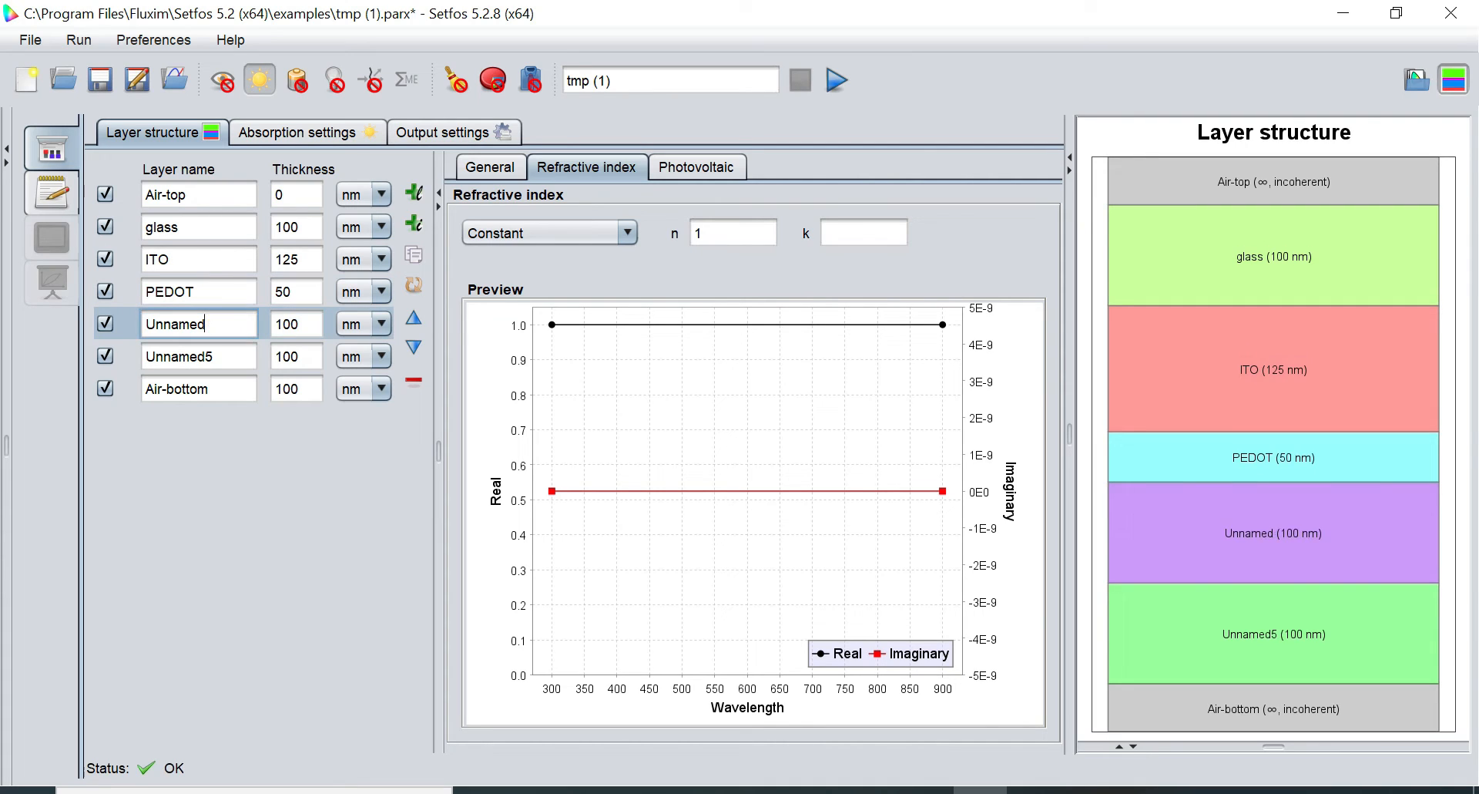
{"action": "type", "text": "P3HT"}
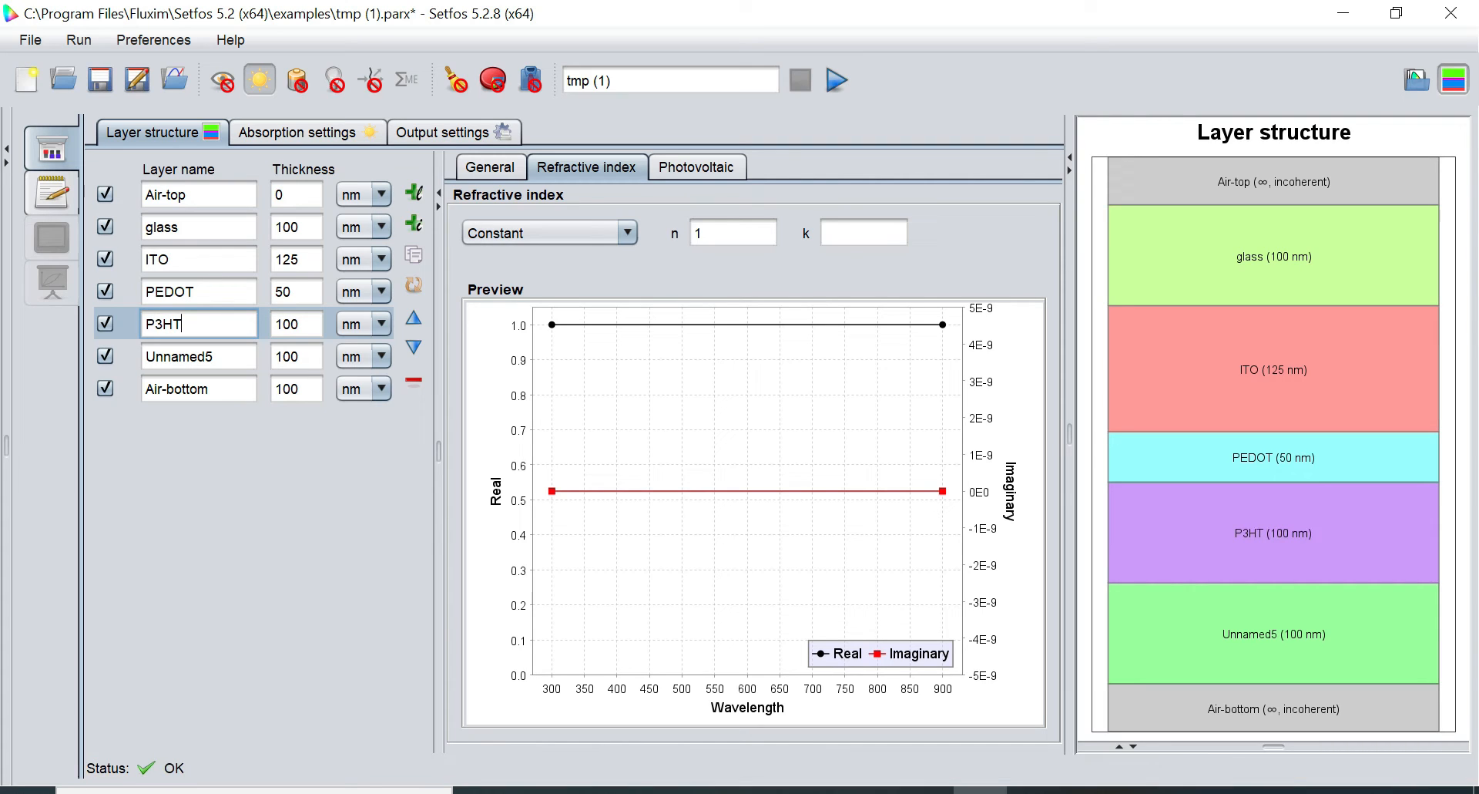
{"action": "type", "text": "-PCBM"}
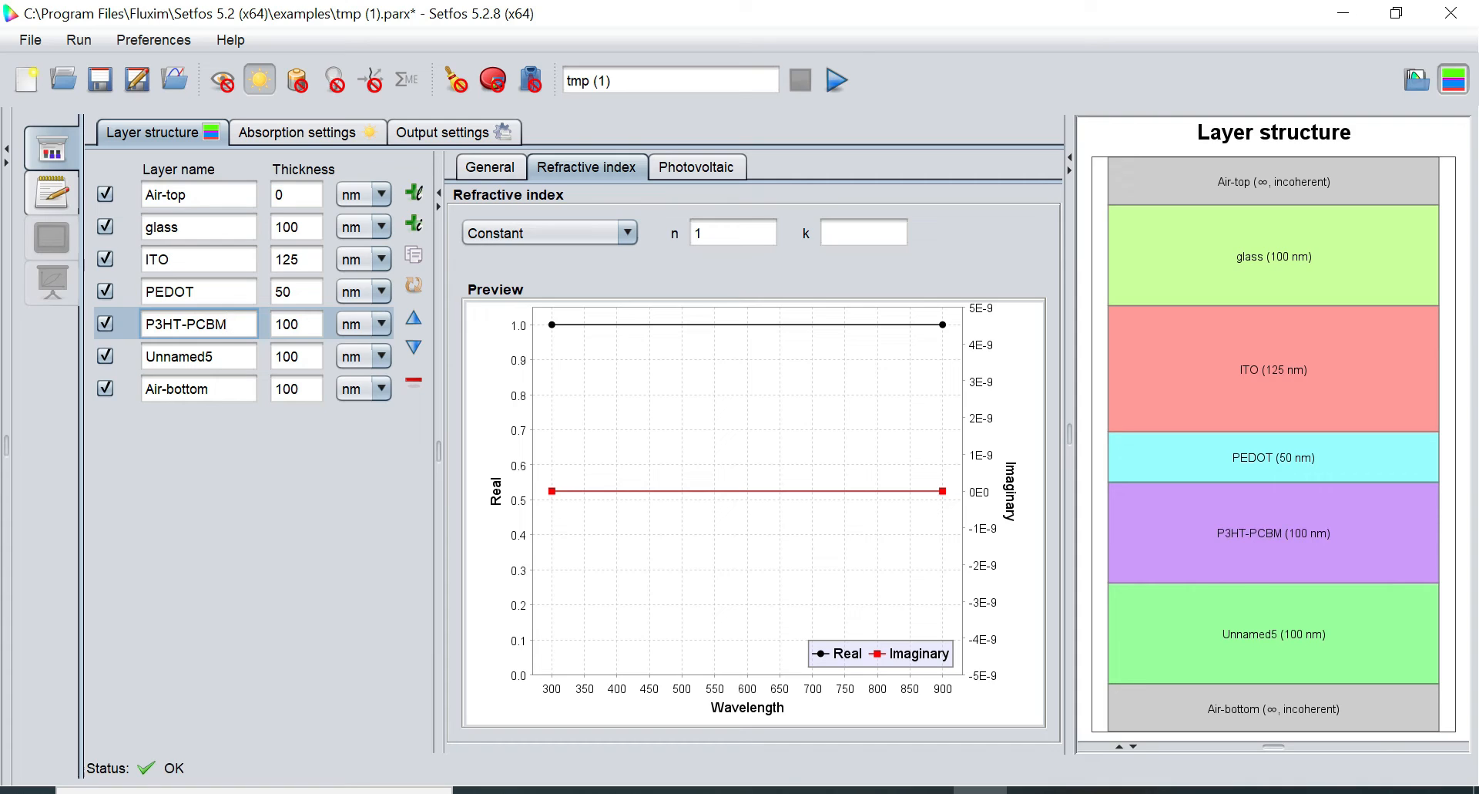
{"action": "left_click", "coordinate": [299, 323]}
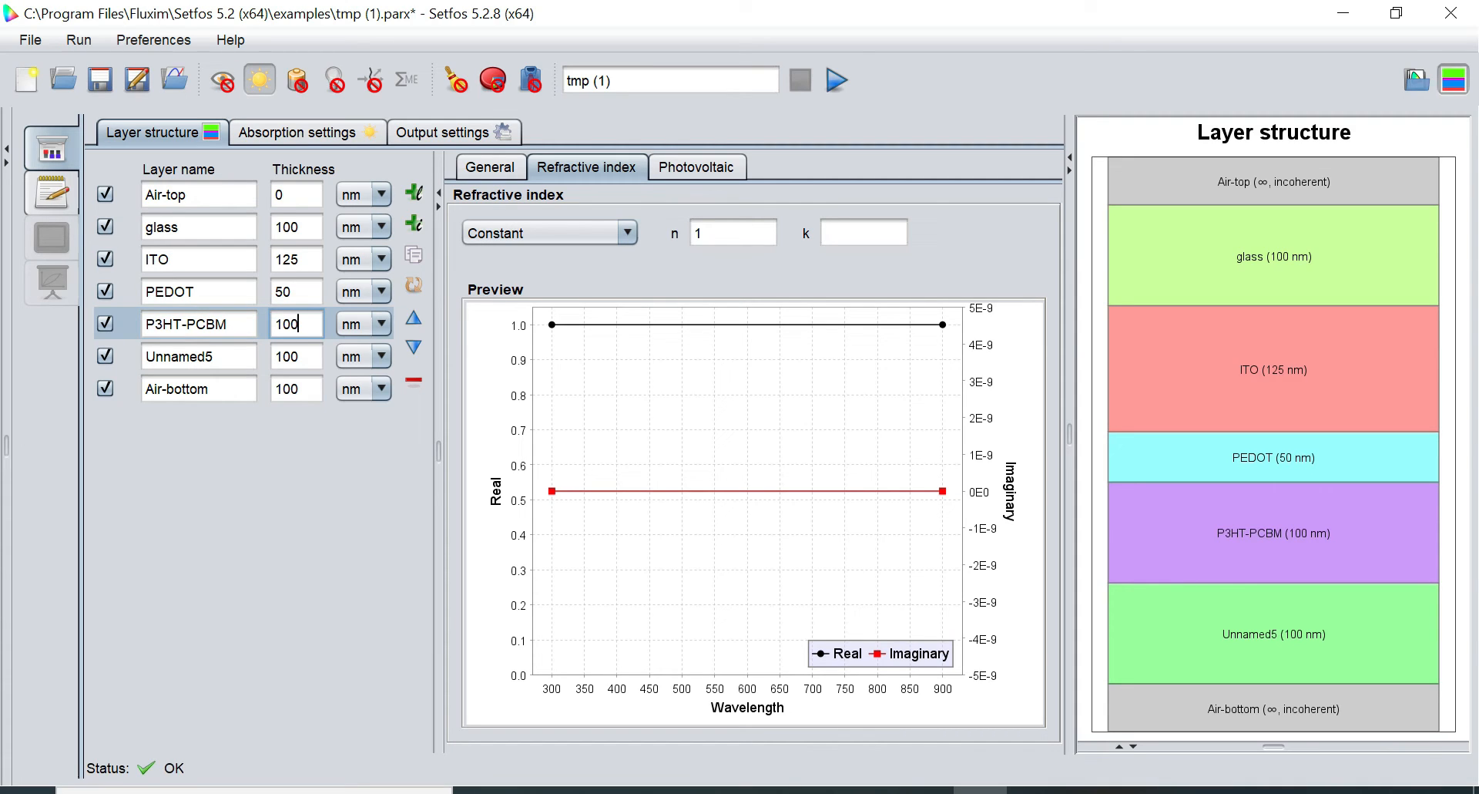
Rename Unnamed5 to Aluminium, keeping 100 nm thickness
{"action": "left_click", "coordinate": [216, 356]}
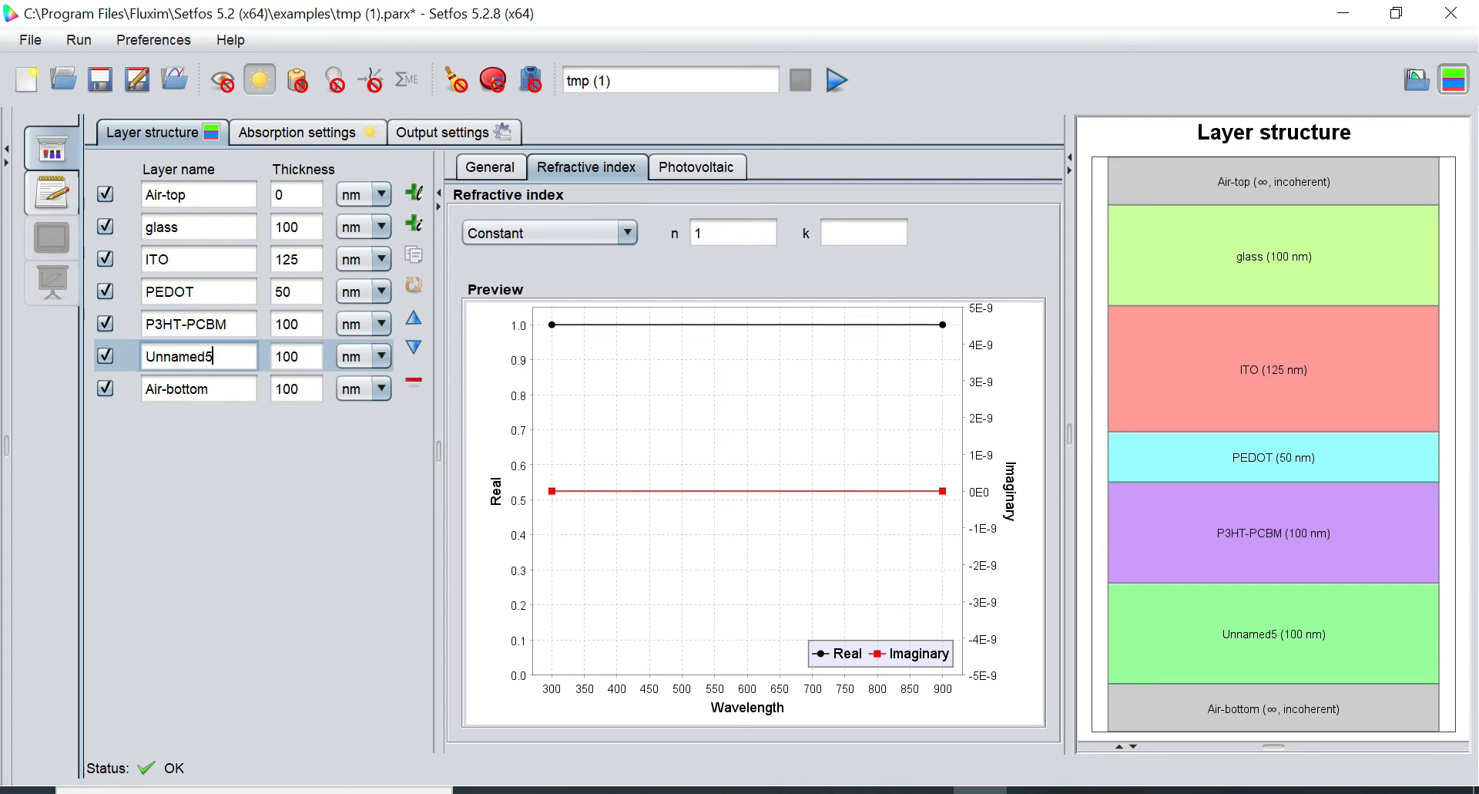
{"action": "key", "text": "BackSpace"}
{"action": "key", "text": "BackSpace"}
{"action": "key", "text": "BackSpace"}
{"action": "key", "text": "BackSpace"}
{"action": "key", "text": "BackSpace"}
{"action": "key", "text": "BackSpace"}
{"action": "key", "text": "BackSpace"}
{"action": "key", "text": "BackSpace"}
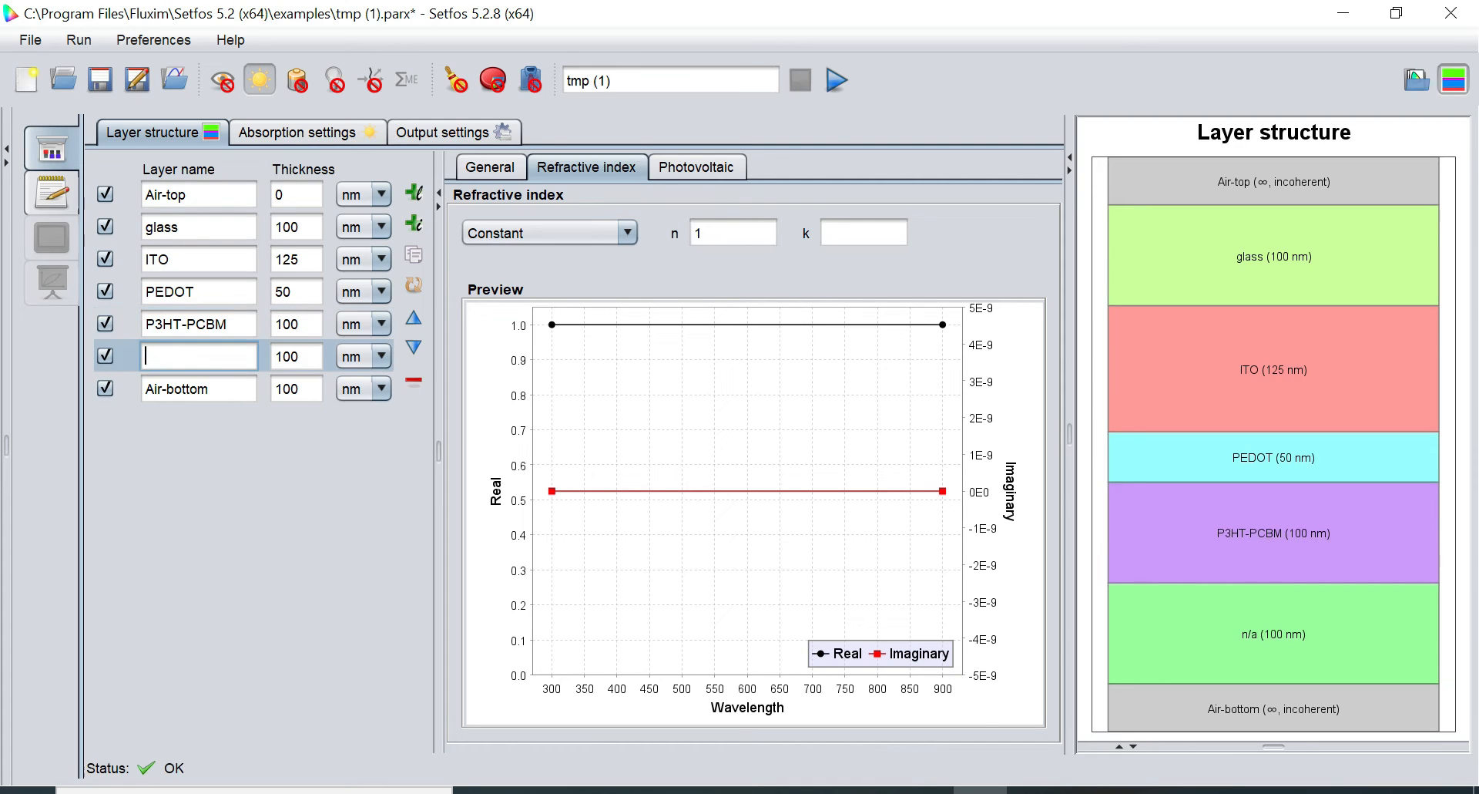
{"action": "type", "text": "Aluminiu"}
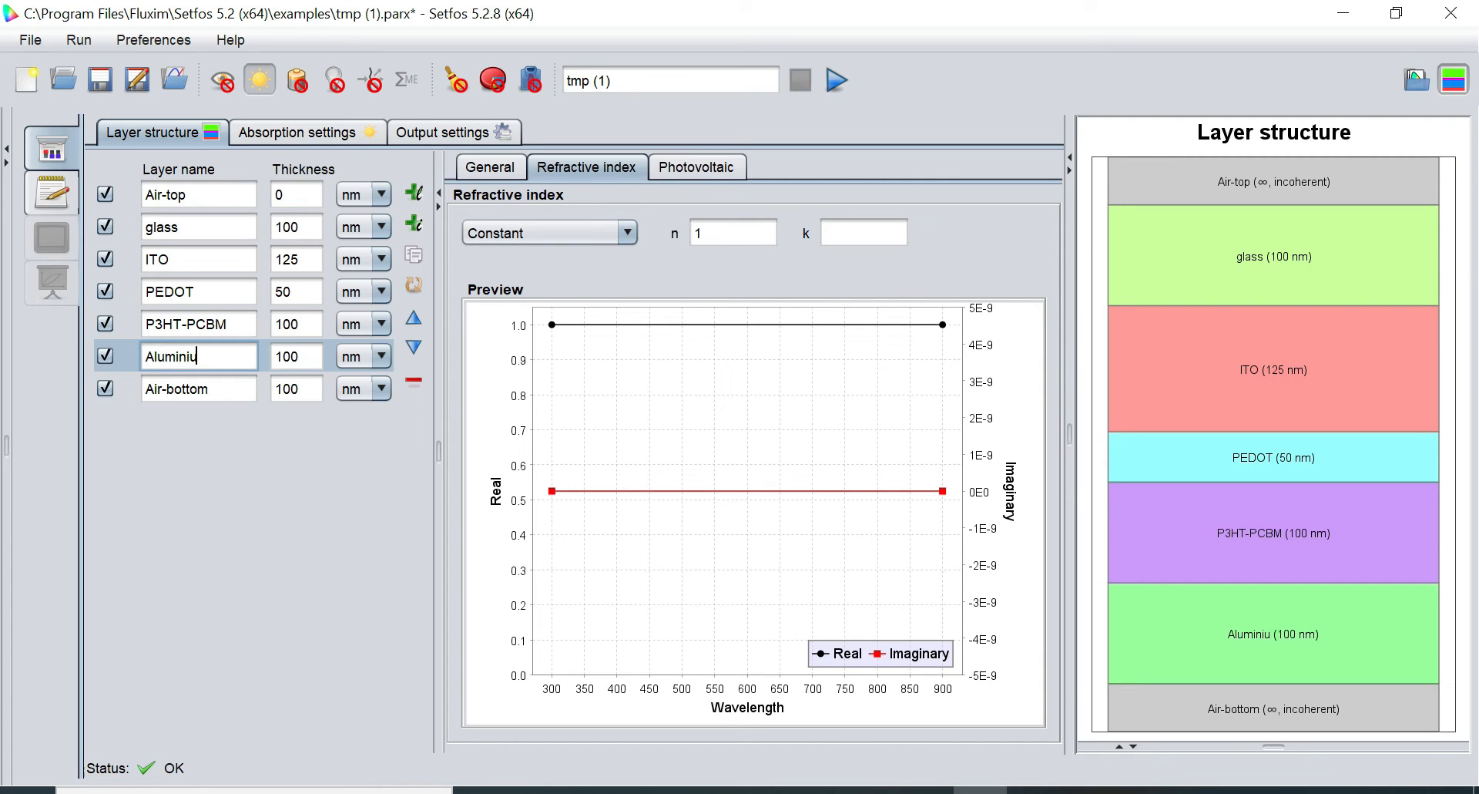
{"action": "type", "text": "m"}
{"action": "left_click", "coordinate": [299, 357]}
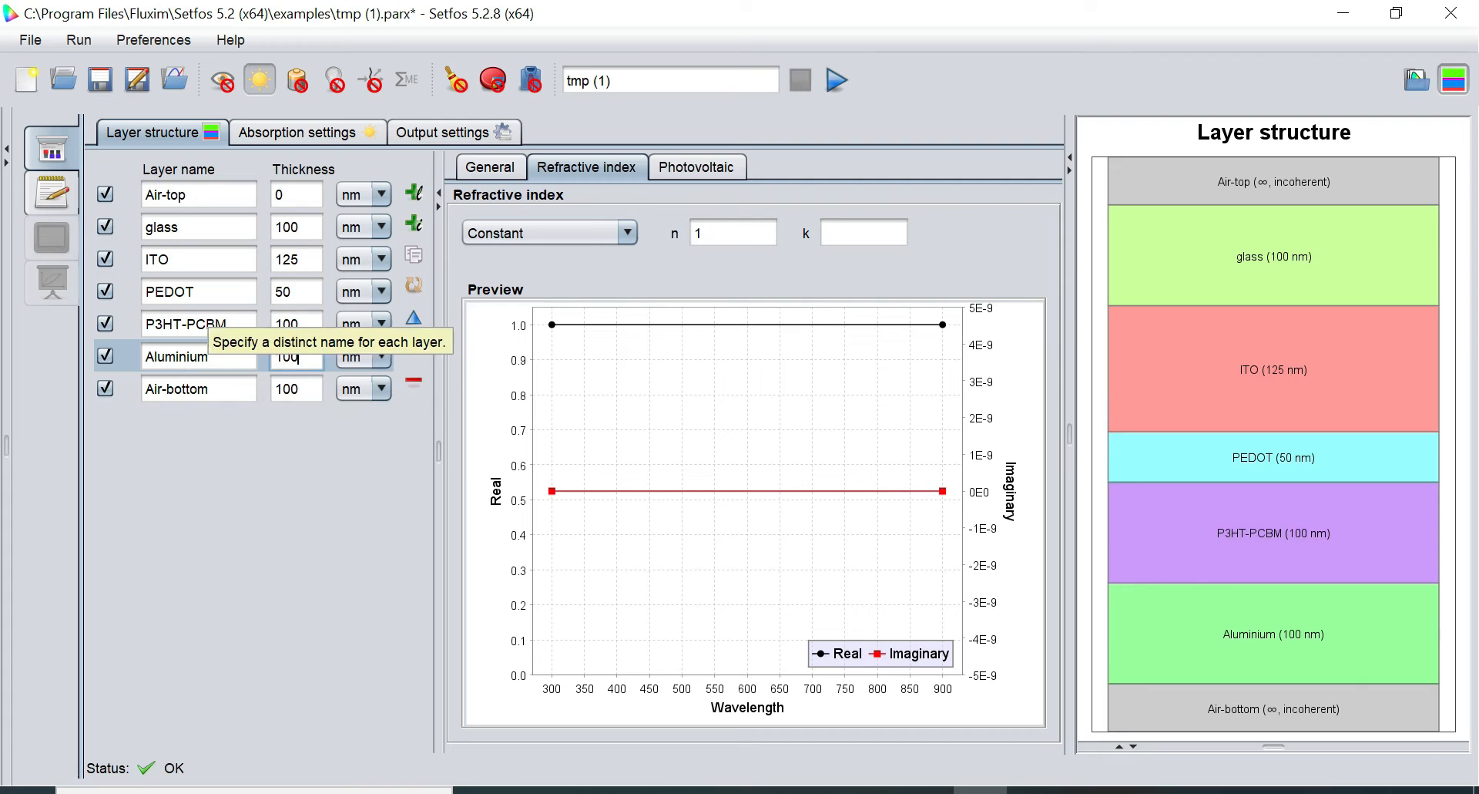
{"action": "left_click", "coordinate": [190, 255]}
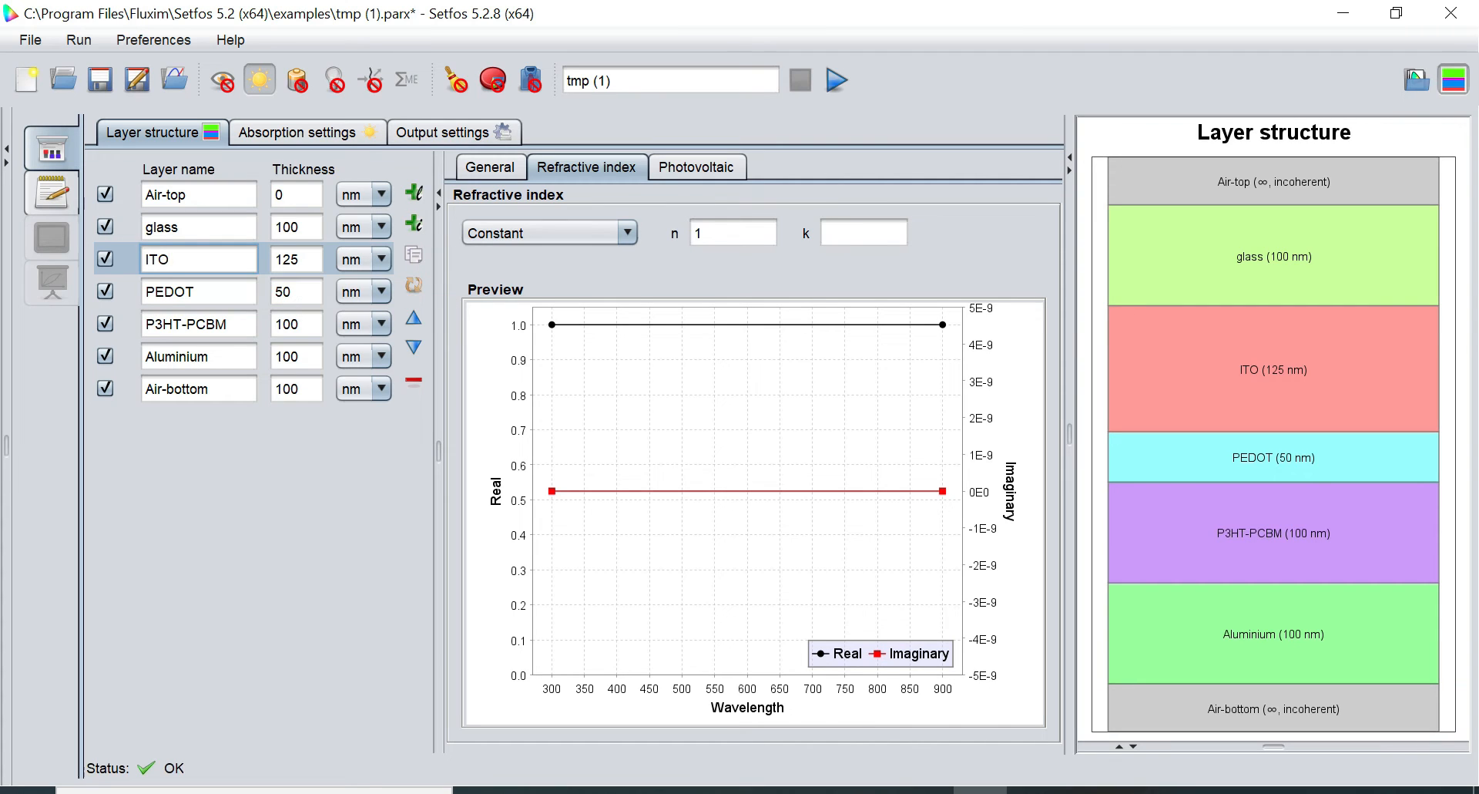
Set the ITO layer's refractive index source to File and load ITO.nk from the mat folder
{"action": "left_click", "coordinate": [581, 161]}
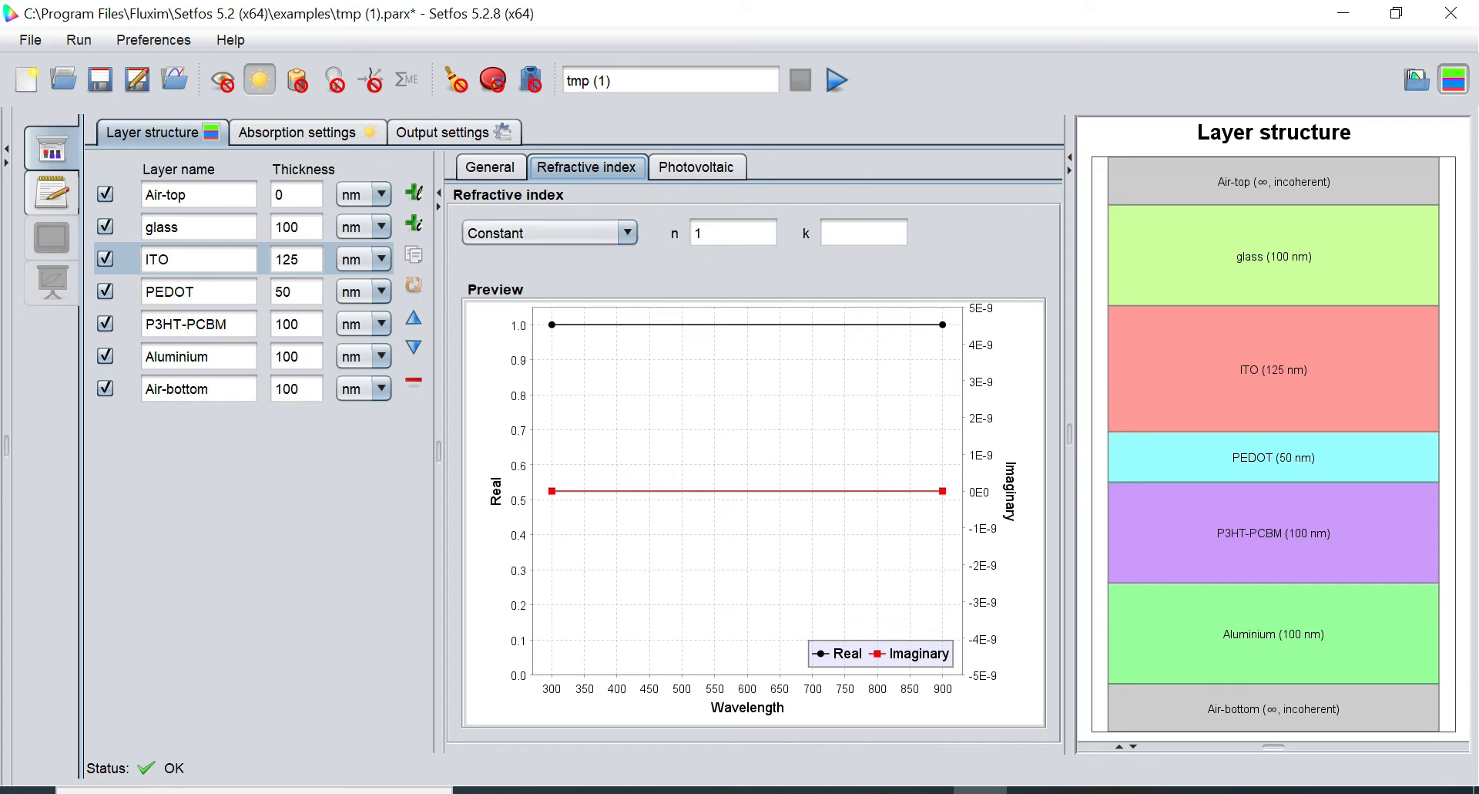
{"action": "left_click", "coordinate": [629, 234]}
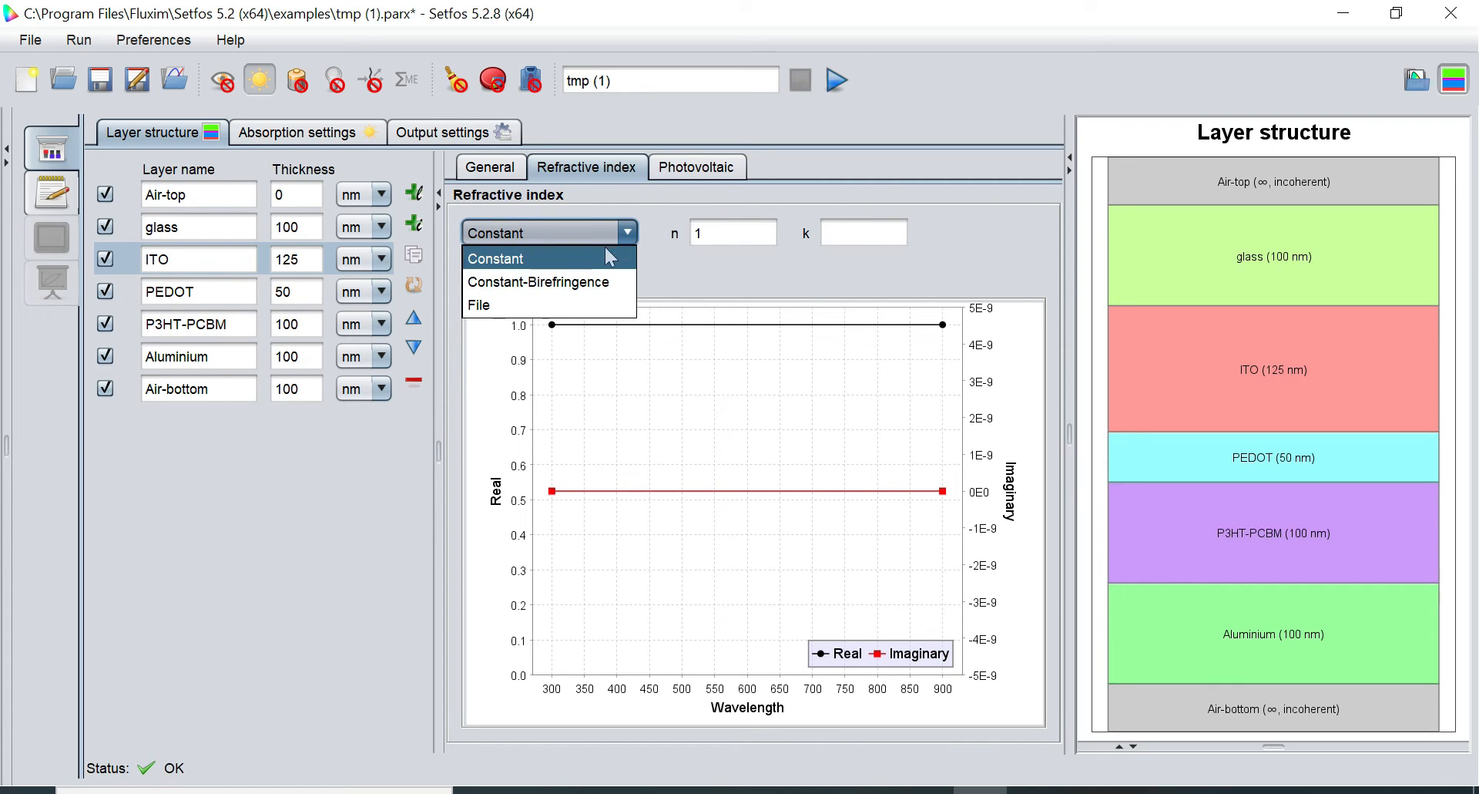
{"action": "left_click", "coordinate": [503, 312]}
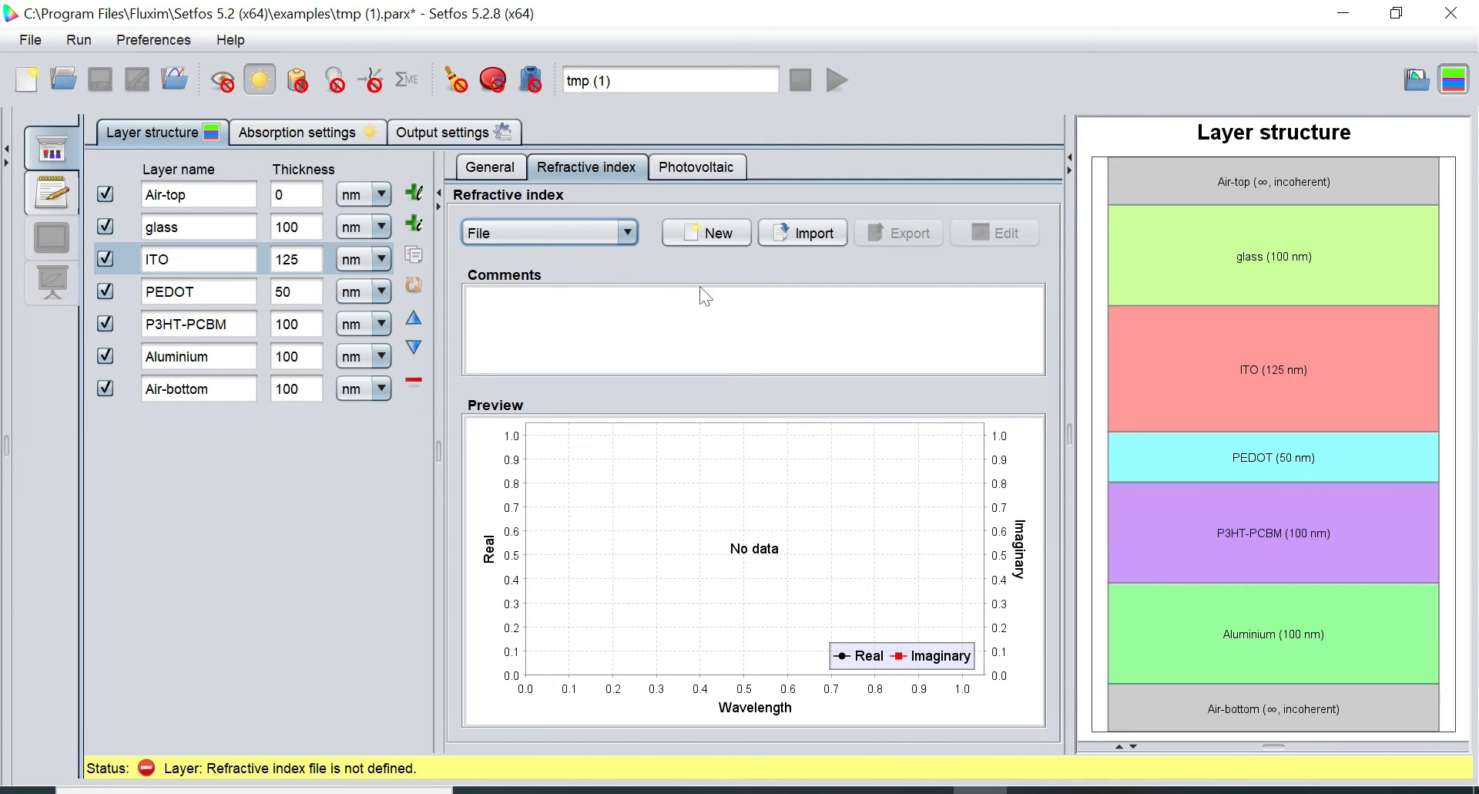
{"action": "left_click", "coordinate": [805, 236]}
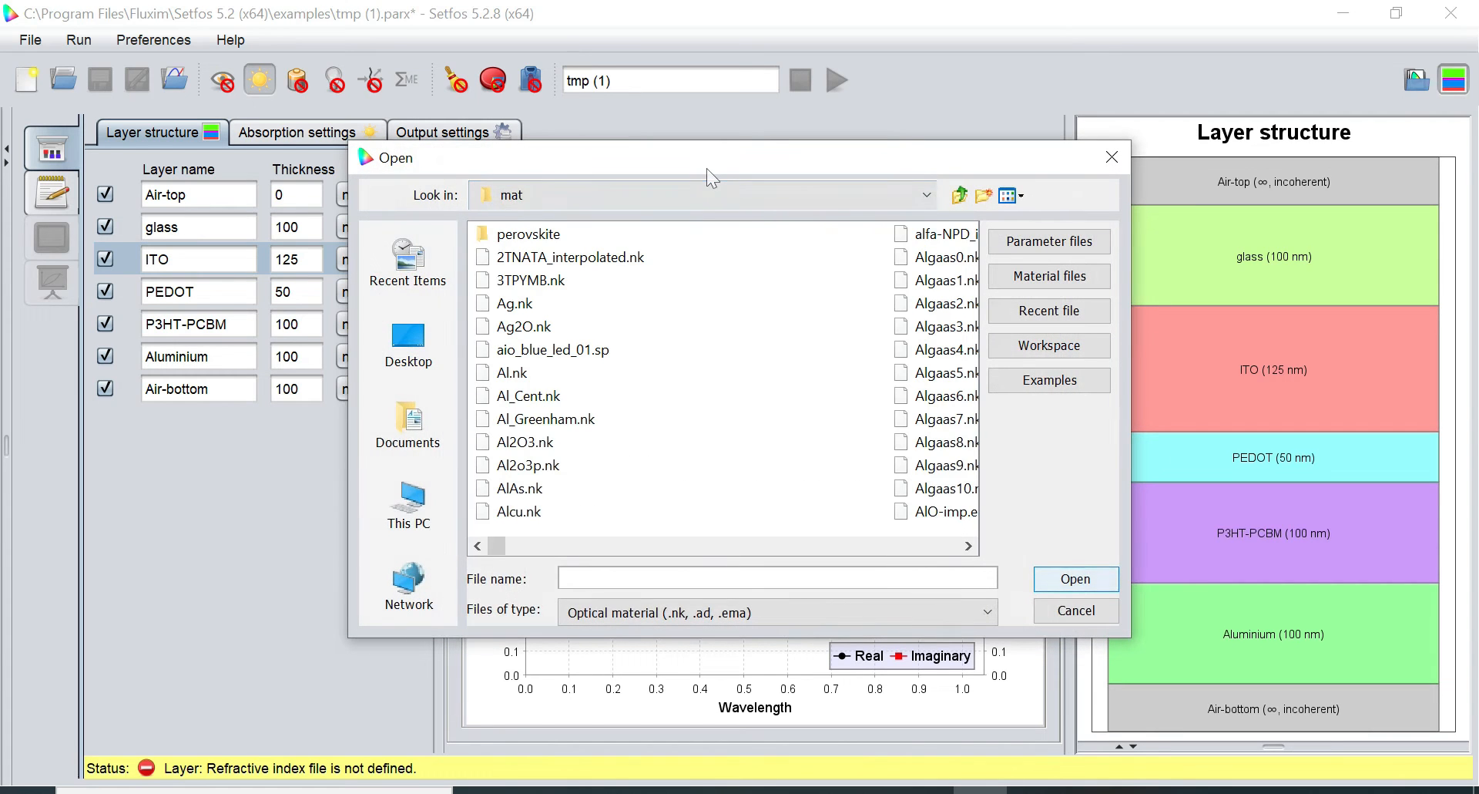
{"action": "left_click_drag", "start_coordinate": [705, 168], "coordinate": [515, 92]}
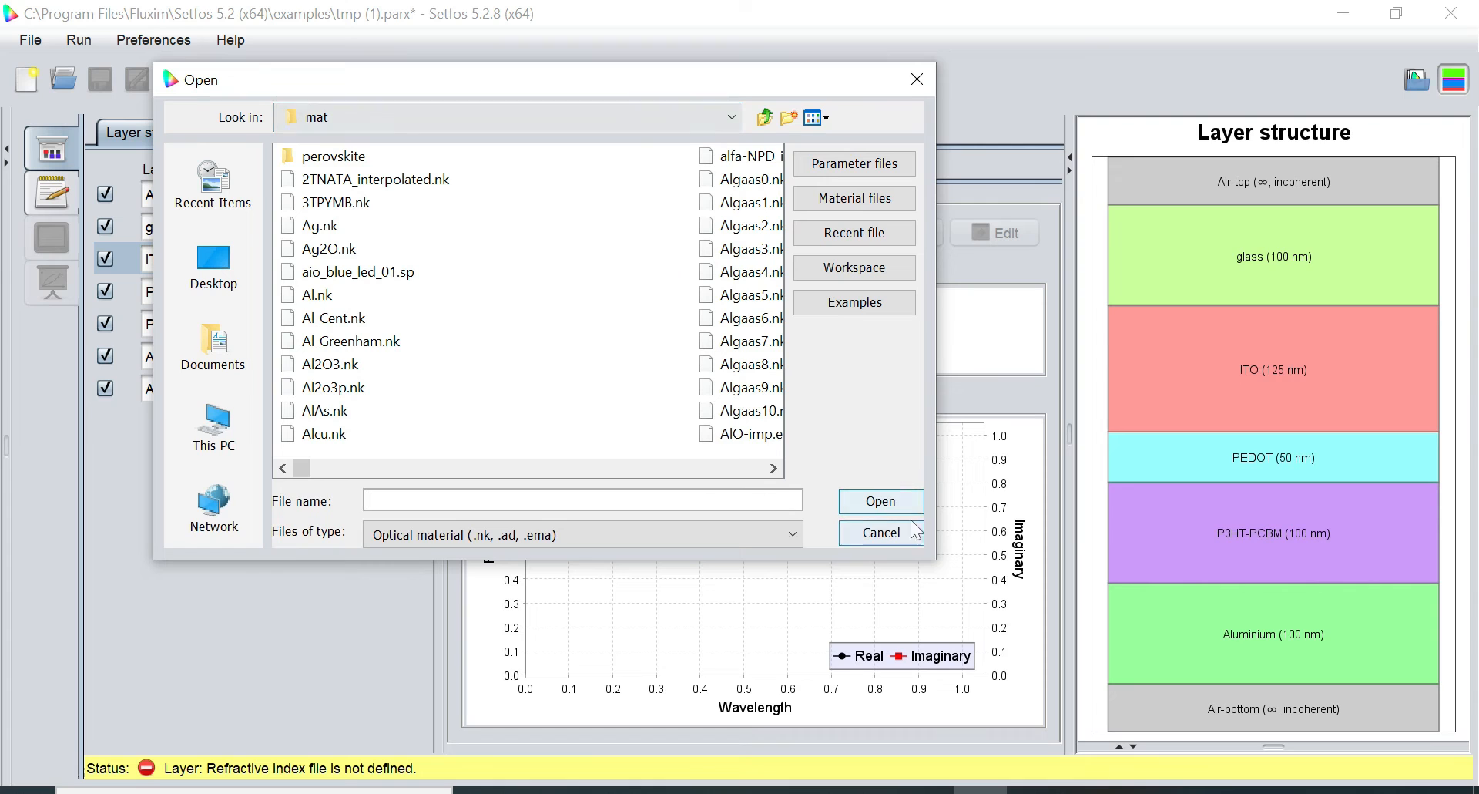
{"action": "left_click_drag", "start_coordinate": [931, 554], "coordinate": [1354, 718]}
{"action": "left_click", "coordinate": [1149, 116]}
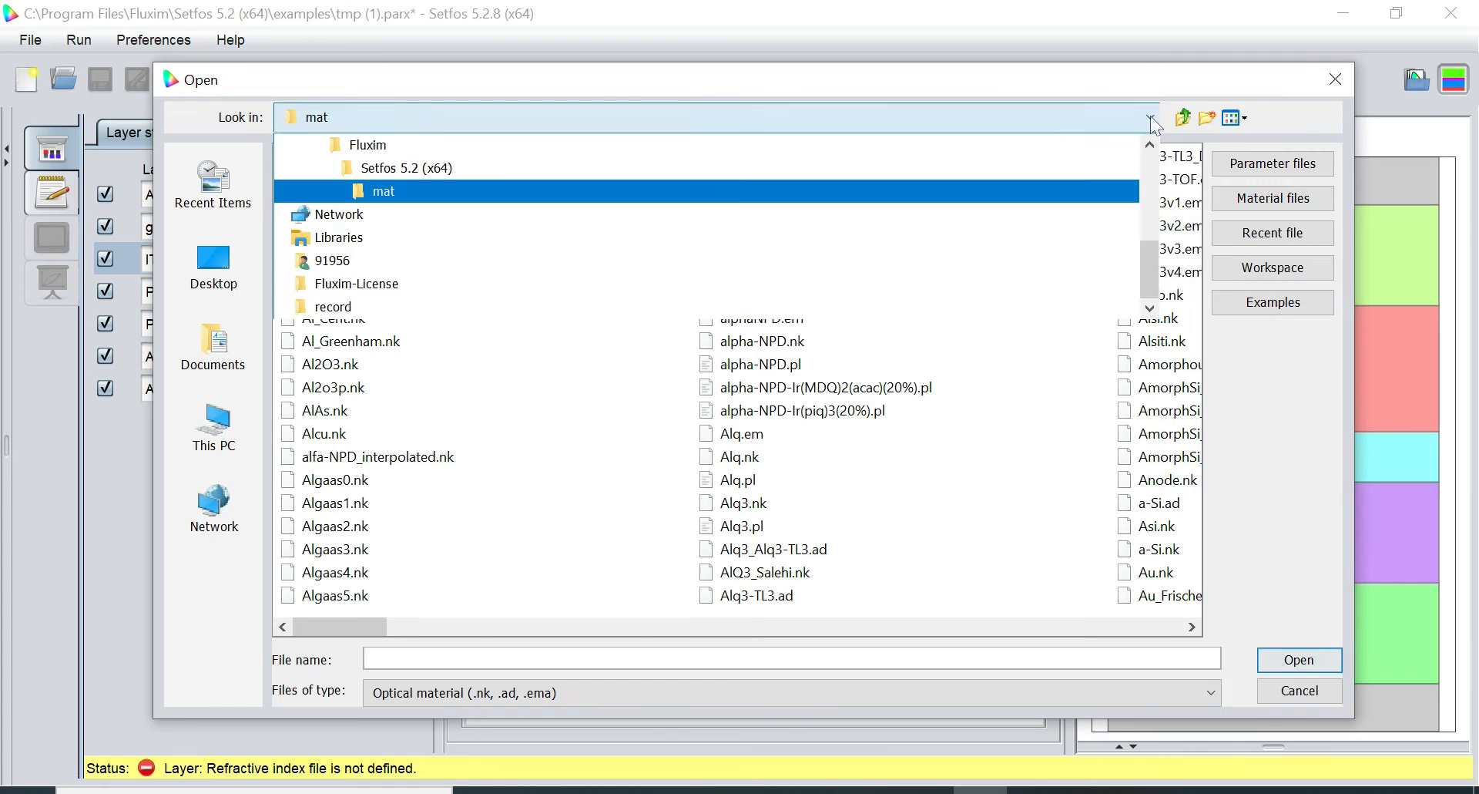
{"action": "double_click", "coordinate": [1149, 145]}
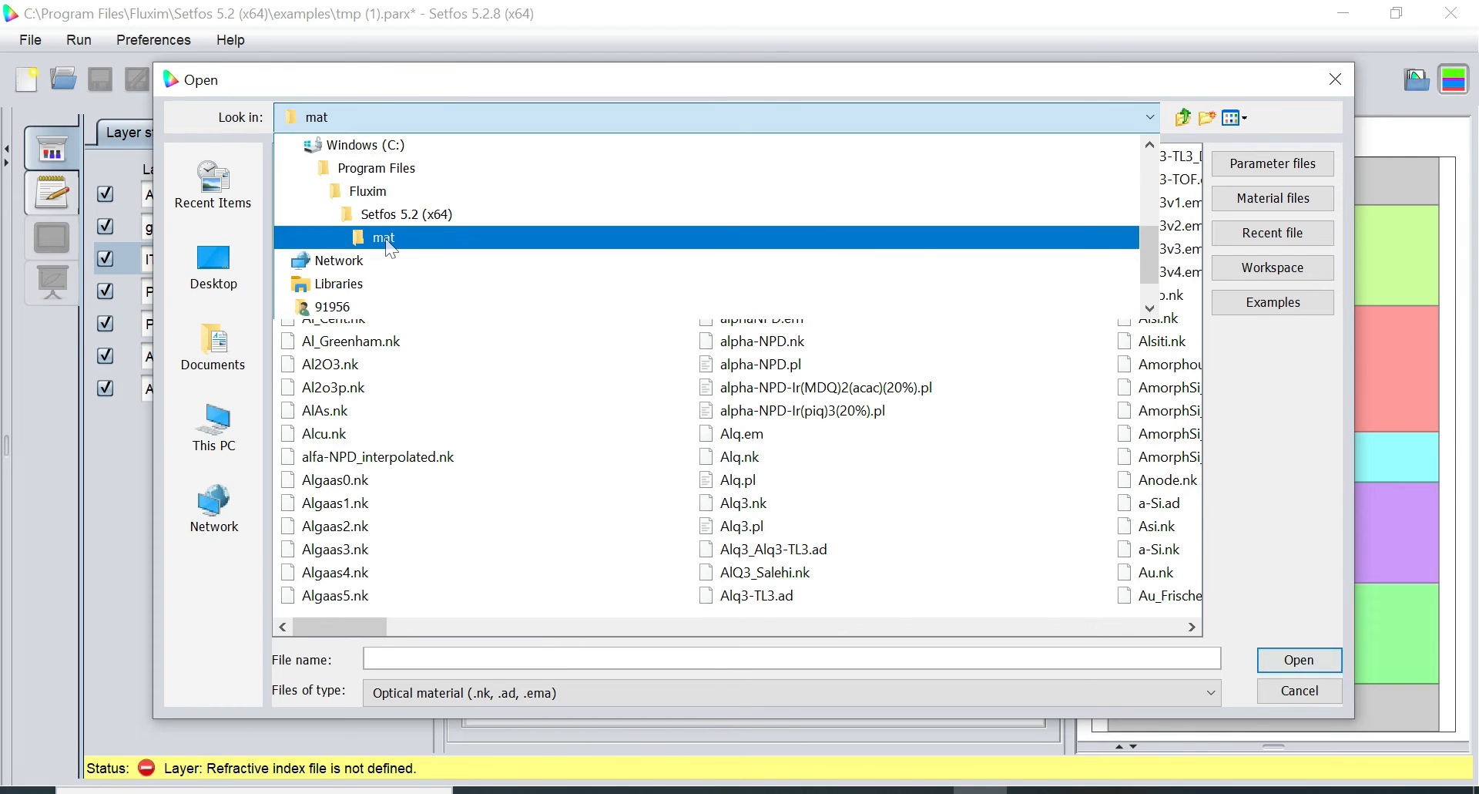
{"action": "left_click", "coordinate": [1150, 117]}
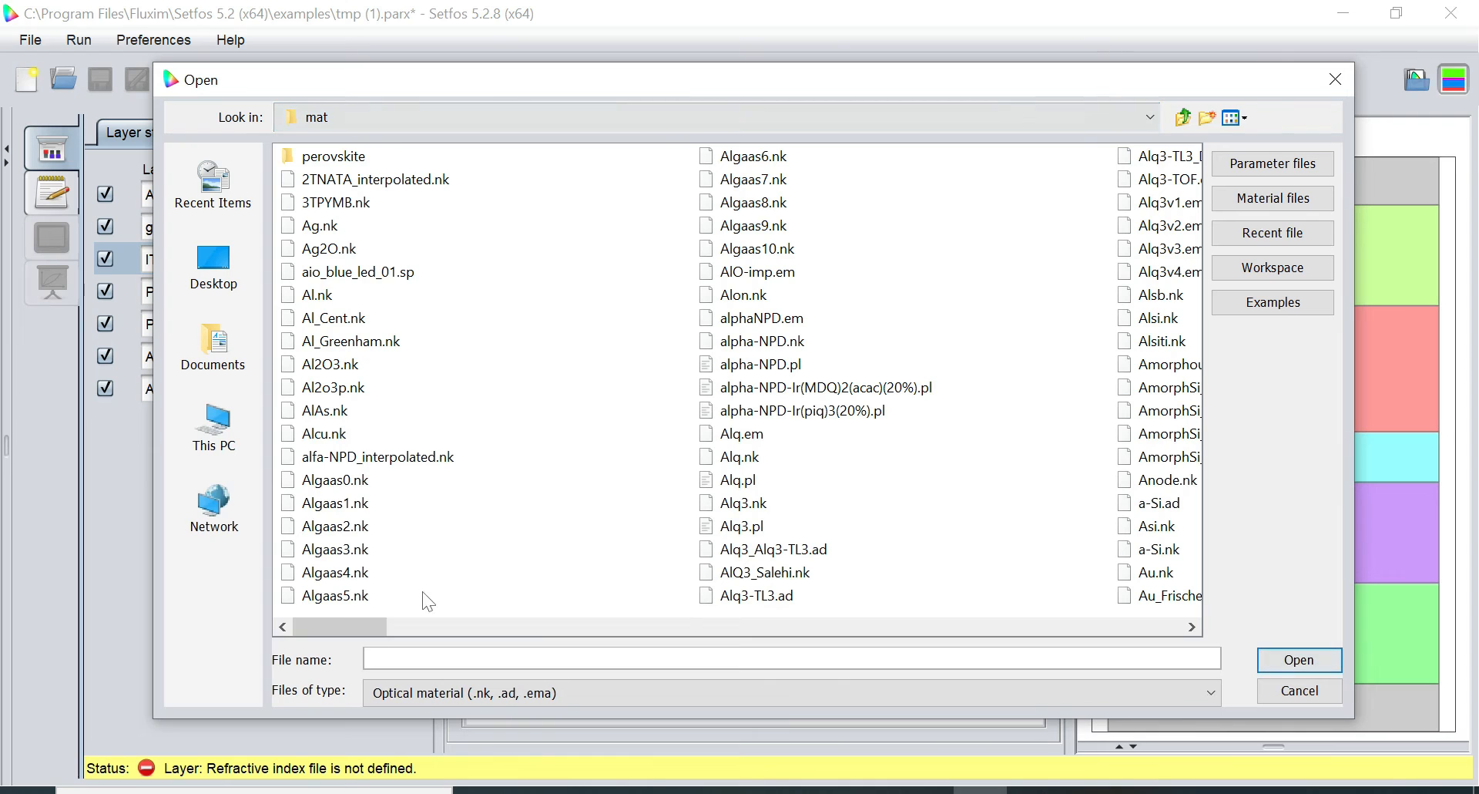
{"action": "left_click_drag", "start_coordinate": [356, 621], "coordinate": [732, 586]}
{"action": "left_click", "coordinate": [809, 574]}
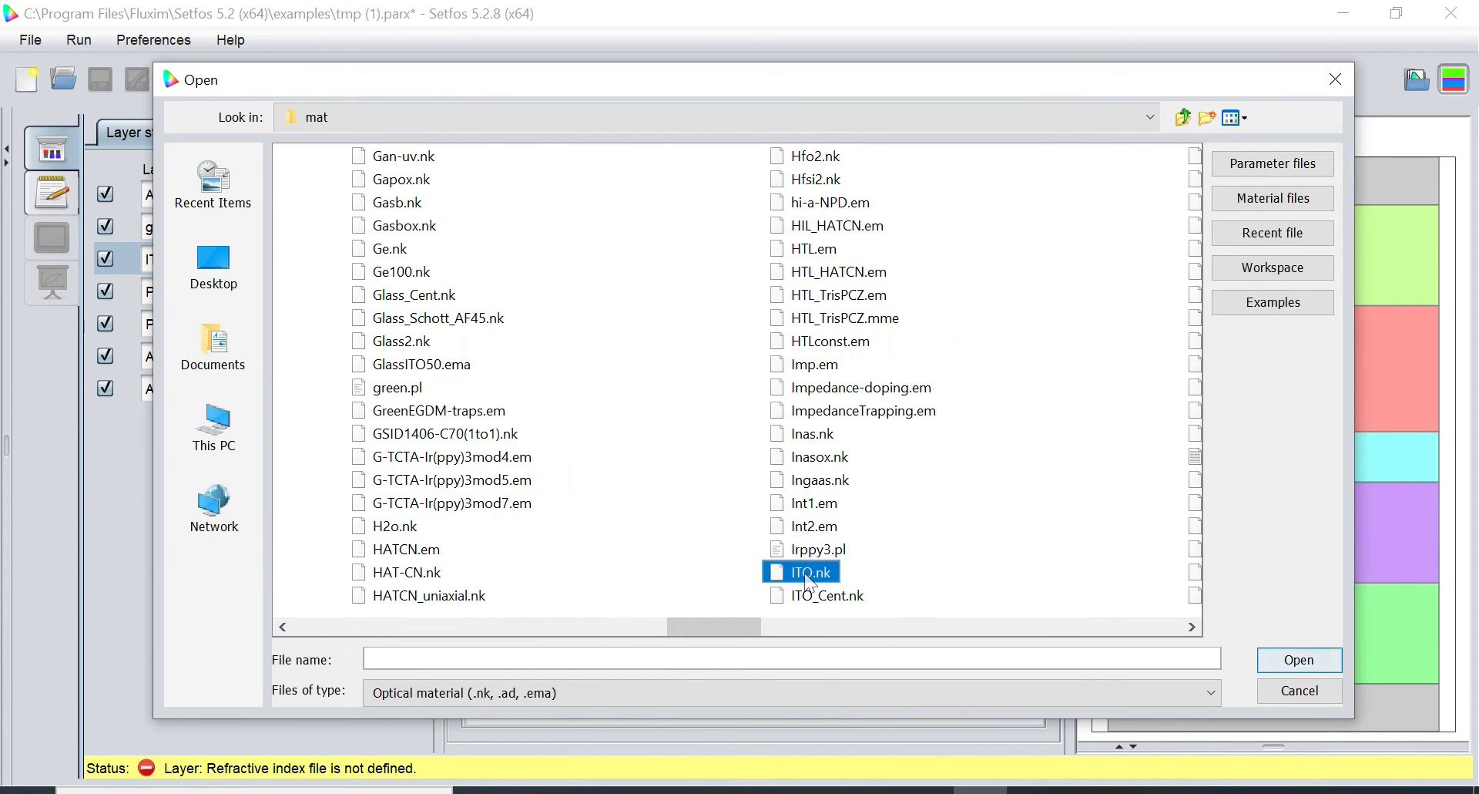
{"action": "left_click", "coordinate": [1297, 660]}
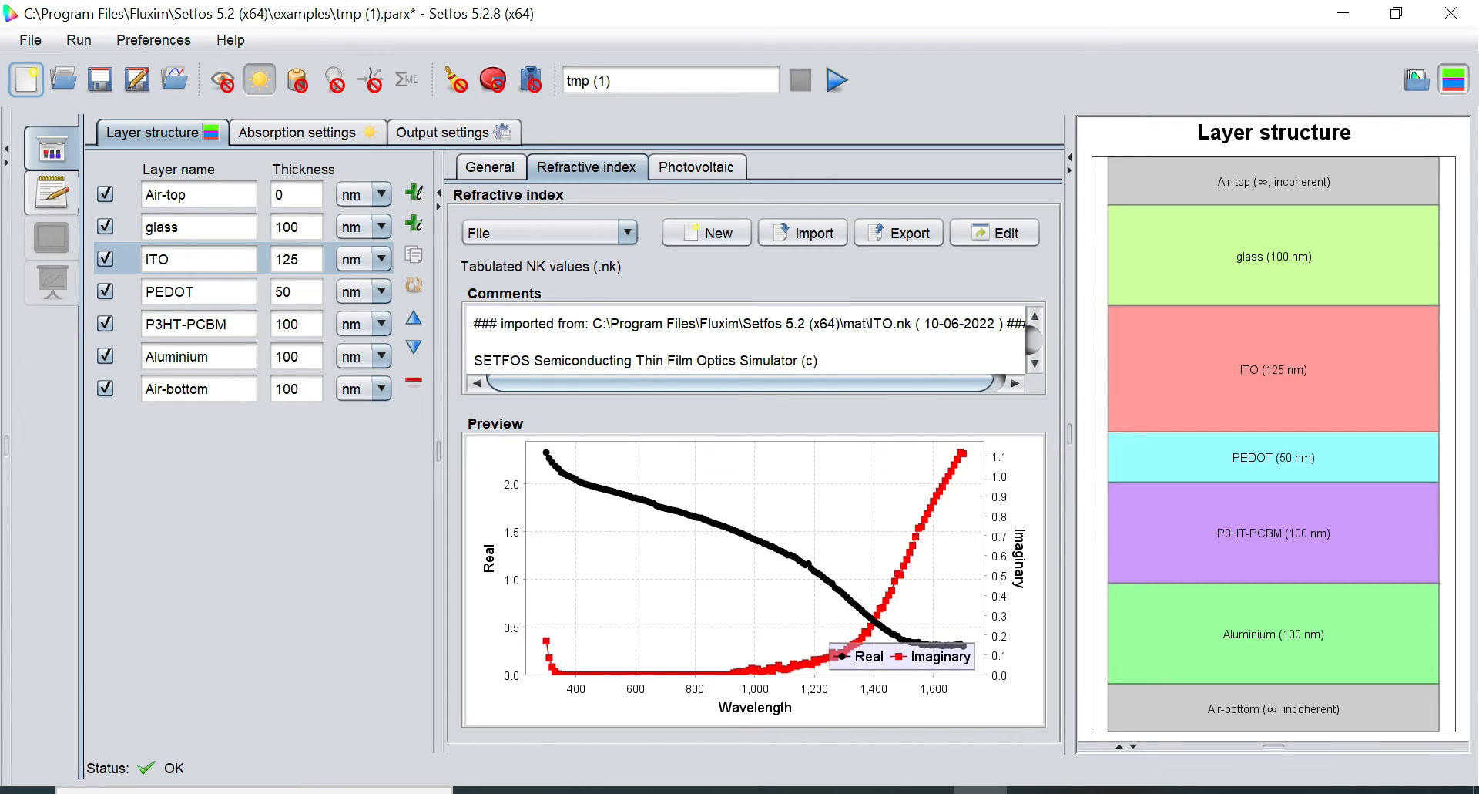
Set PEDOT's refractive index source to File and import PEDOT_BaytronP_AL4083.nk
{"action": "left_click", "coordinate": [197, 291]}
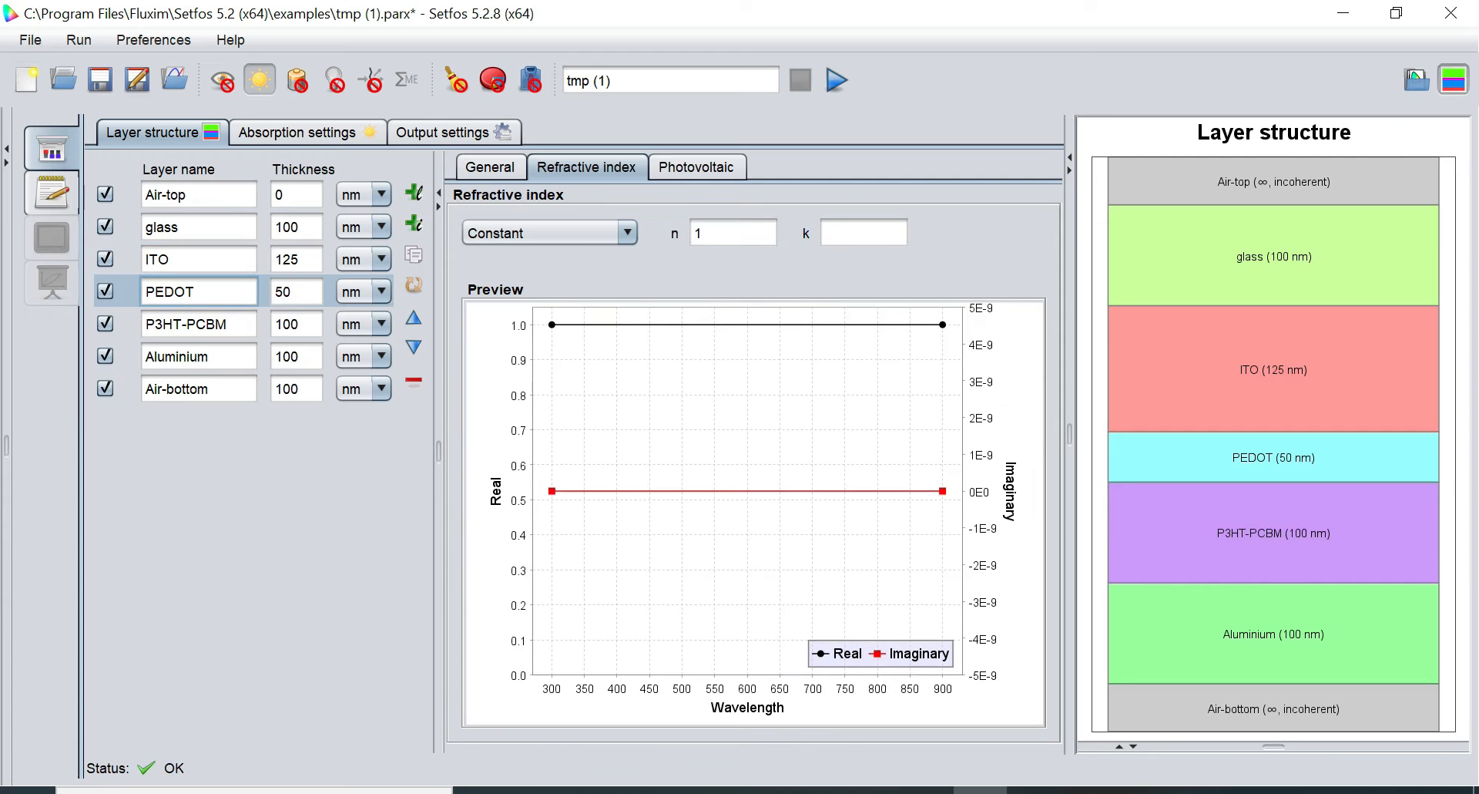
{"action": "left_click", "coordinate": [577, 228]}
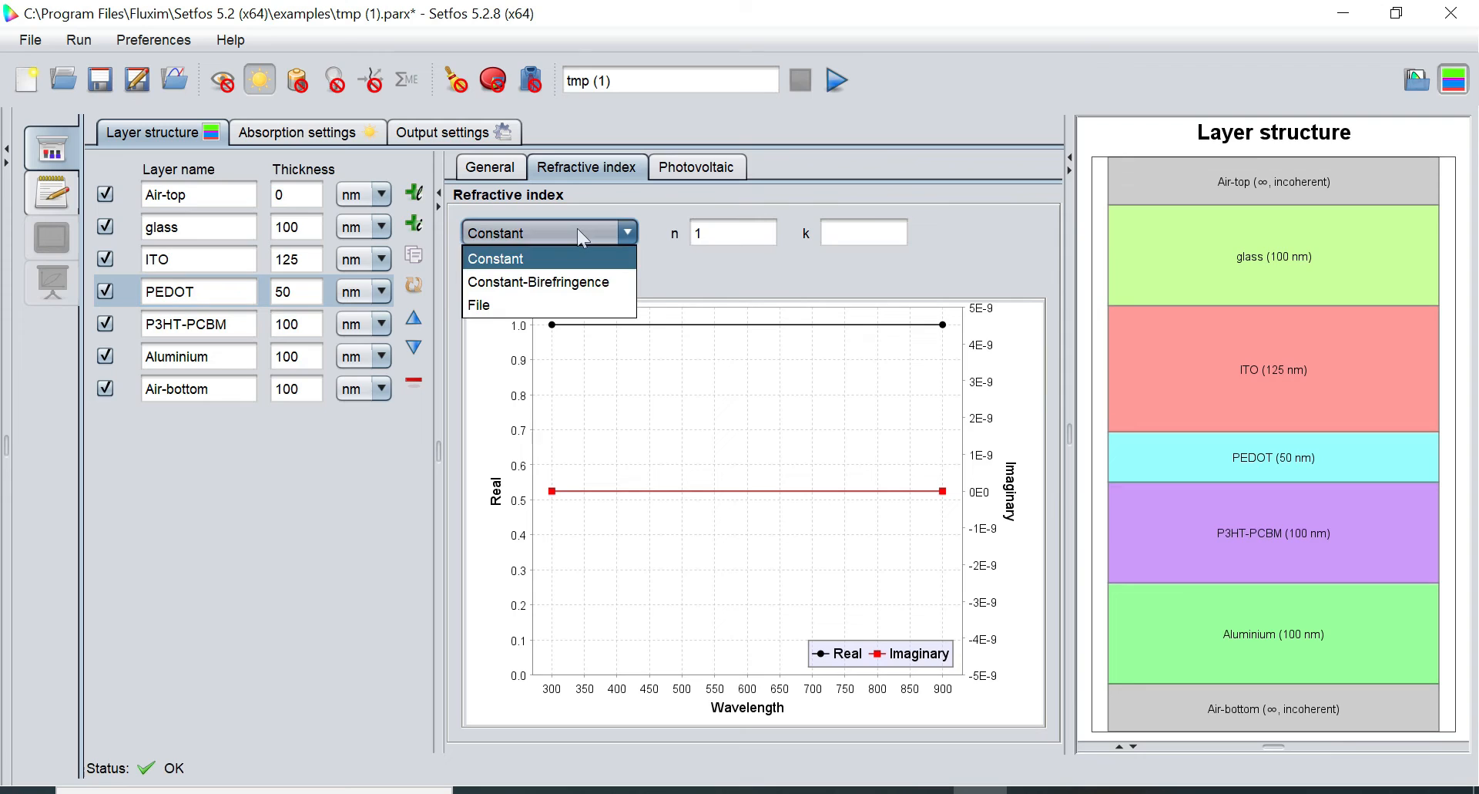
{"action": "left_click", "coordinate": [550, 306]}
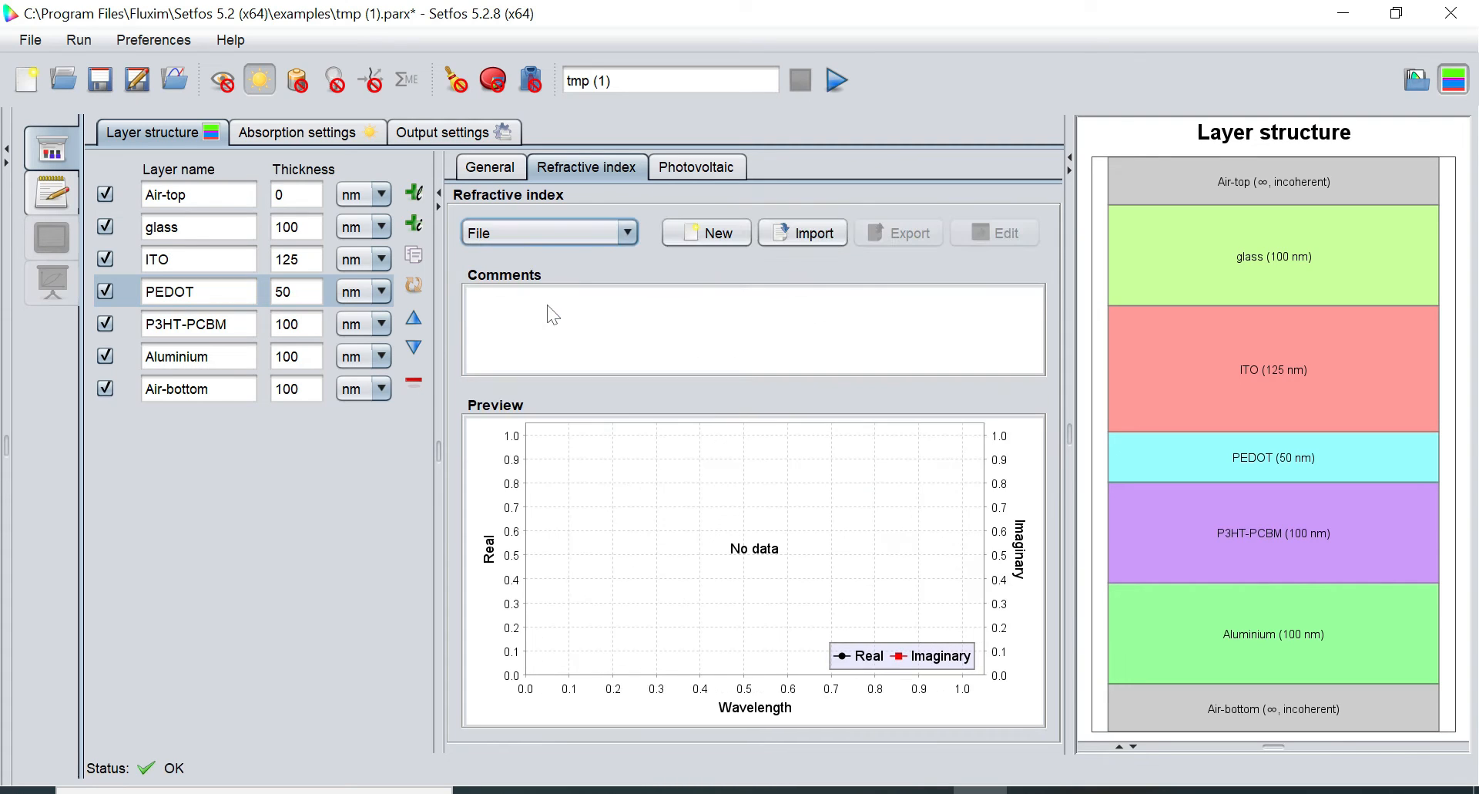
{"action": "left_click", "coordinate": [815, 233]}
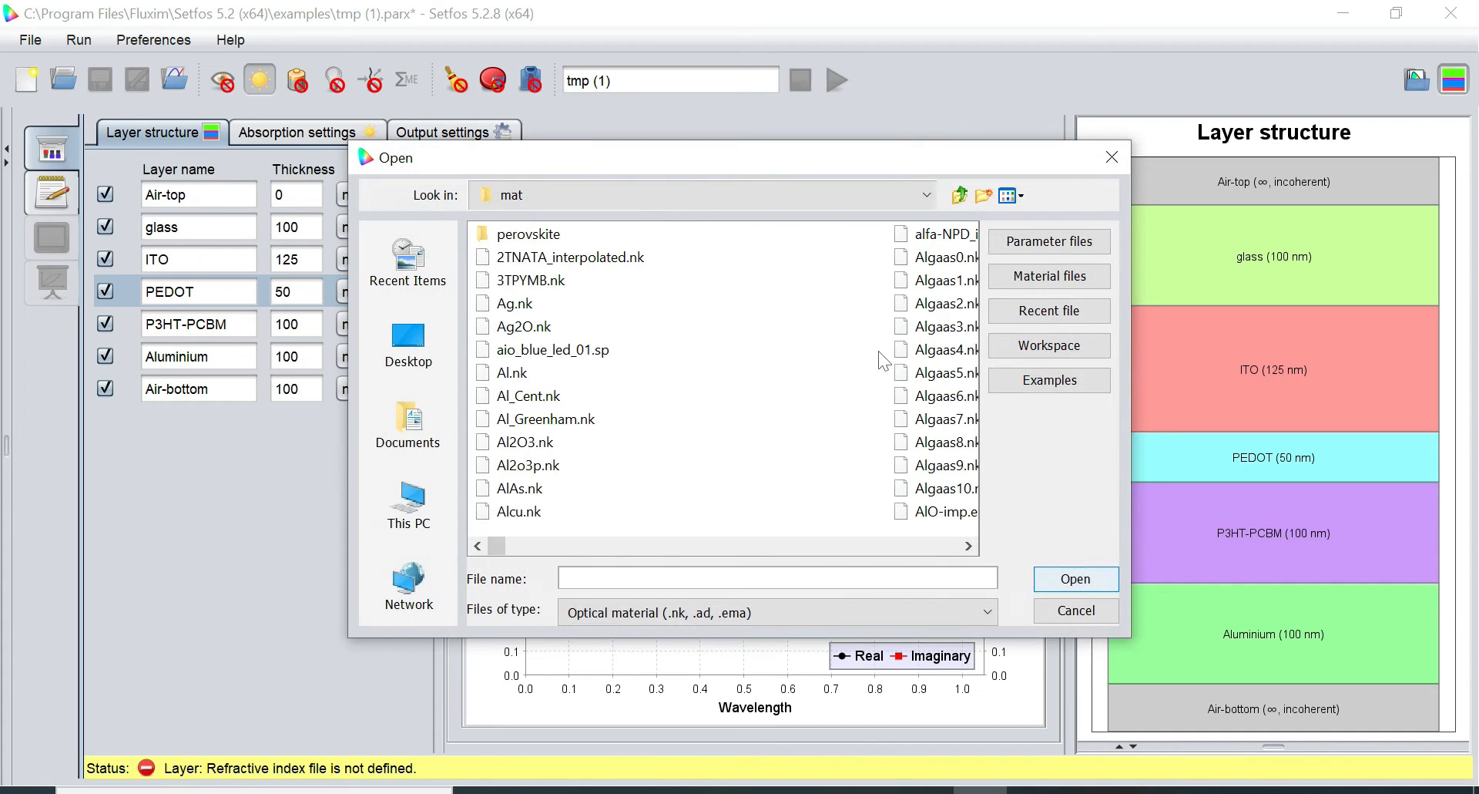
{"action": "left_click_drag", "start_coordinate": [497, 546], "coordinate": [818, 531]}
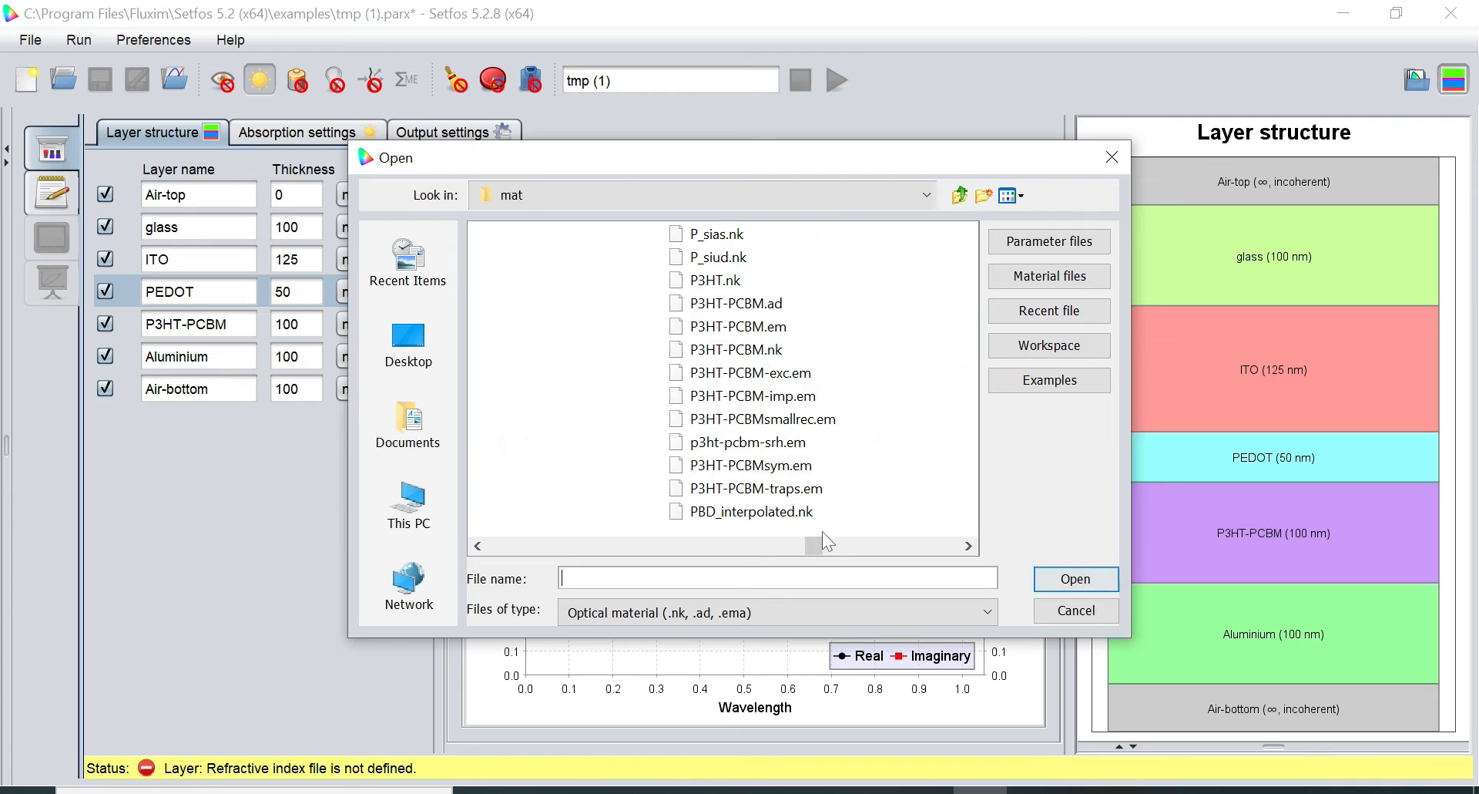
{"action": "left_click_drag", "start_coordinate": [820, 543], "coordinate": [854, 542]}
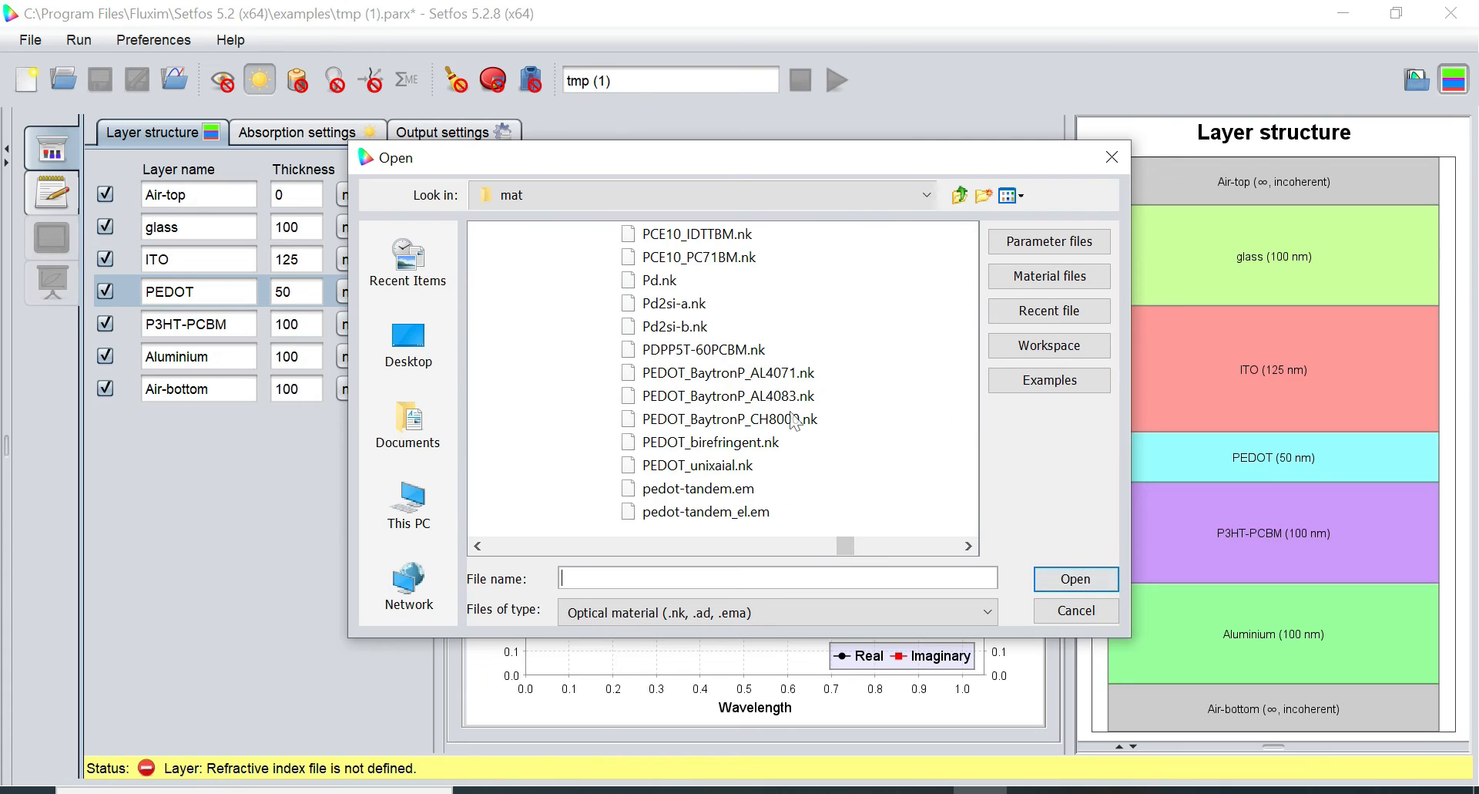
{"action": "left_click", "coordinate": [751, 395]}
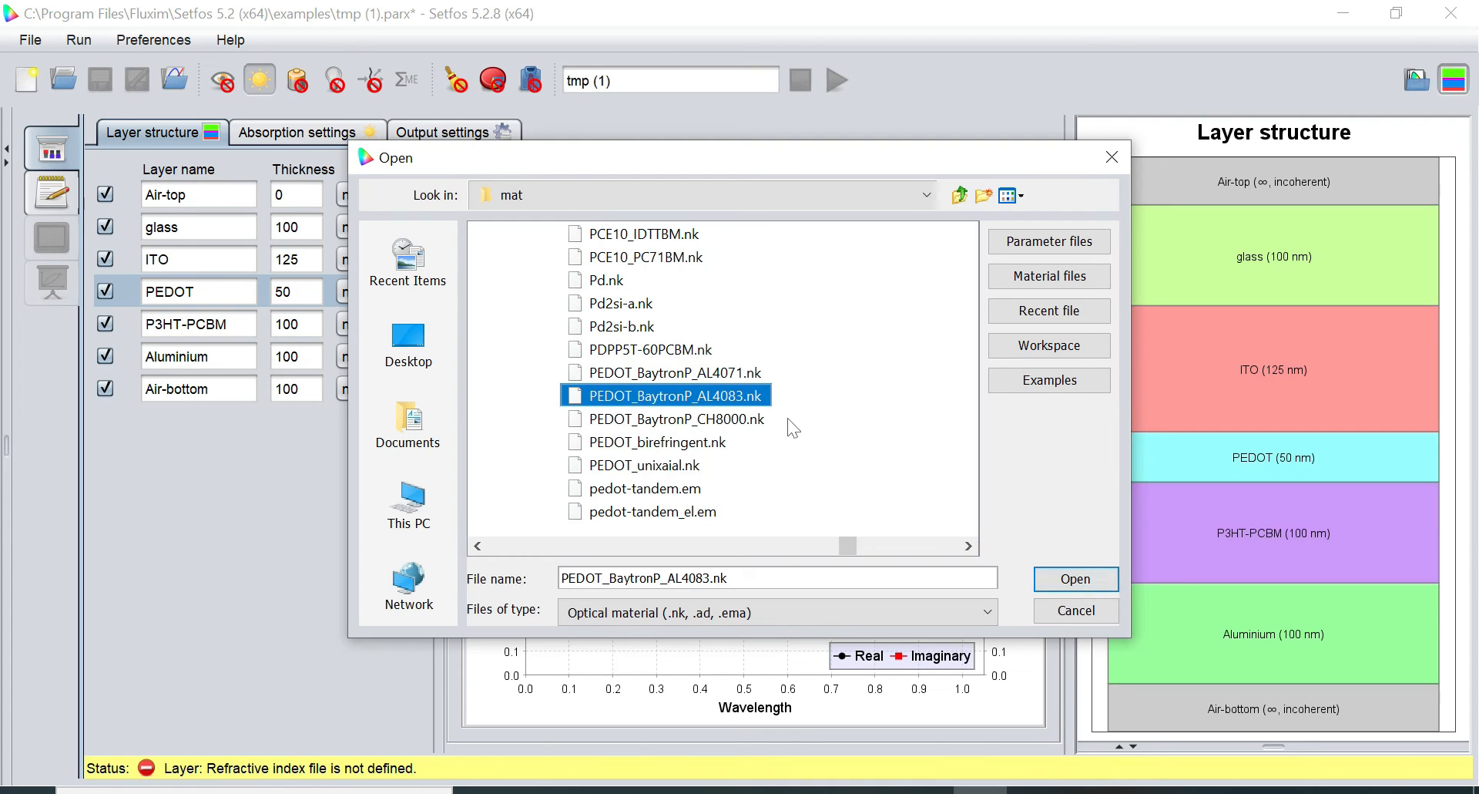
{"action": "left_click", "coordinate": [1077, 579]}
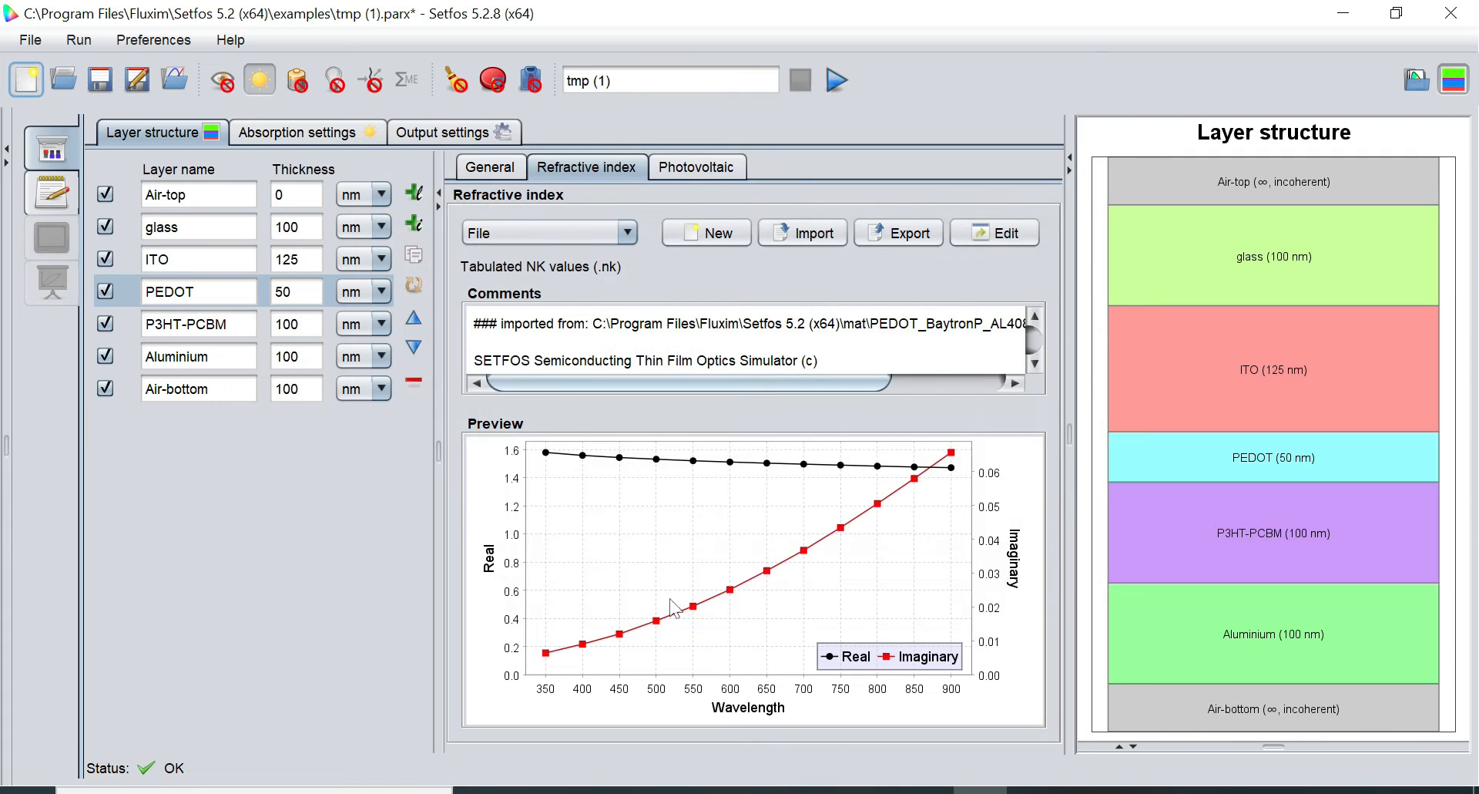
{"action": "left_click", "coordinate": [215, 324]}
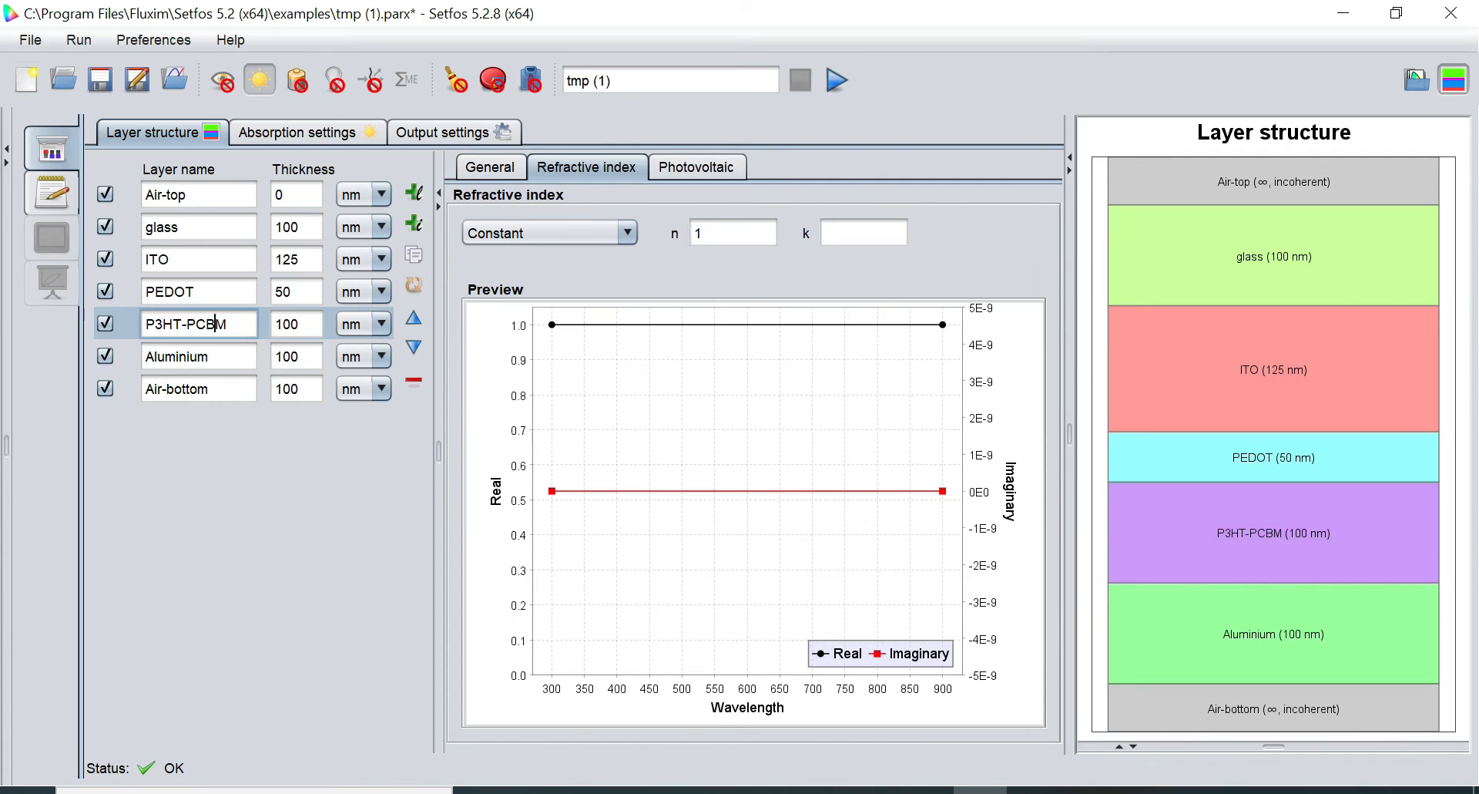
Set P3HT-PCBM's refractive index source to File and import P3HT-PCBM.nk
{"action": "left_click", "coordinate": [537, 229]}
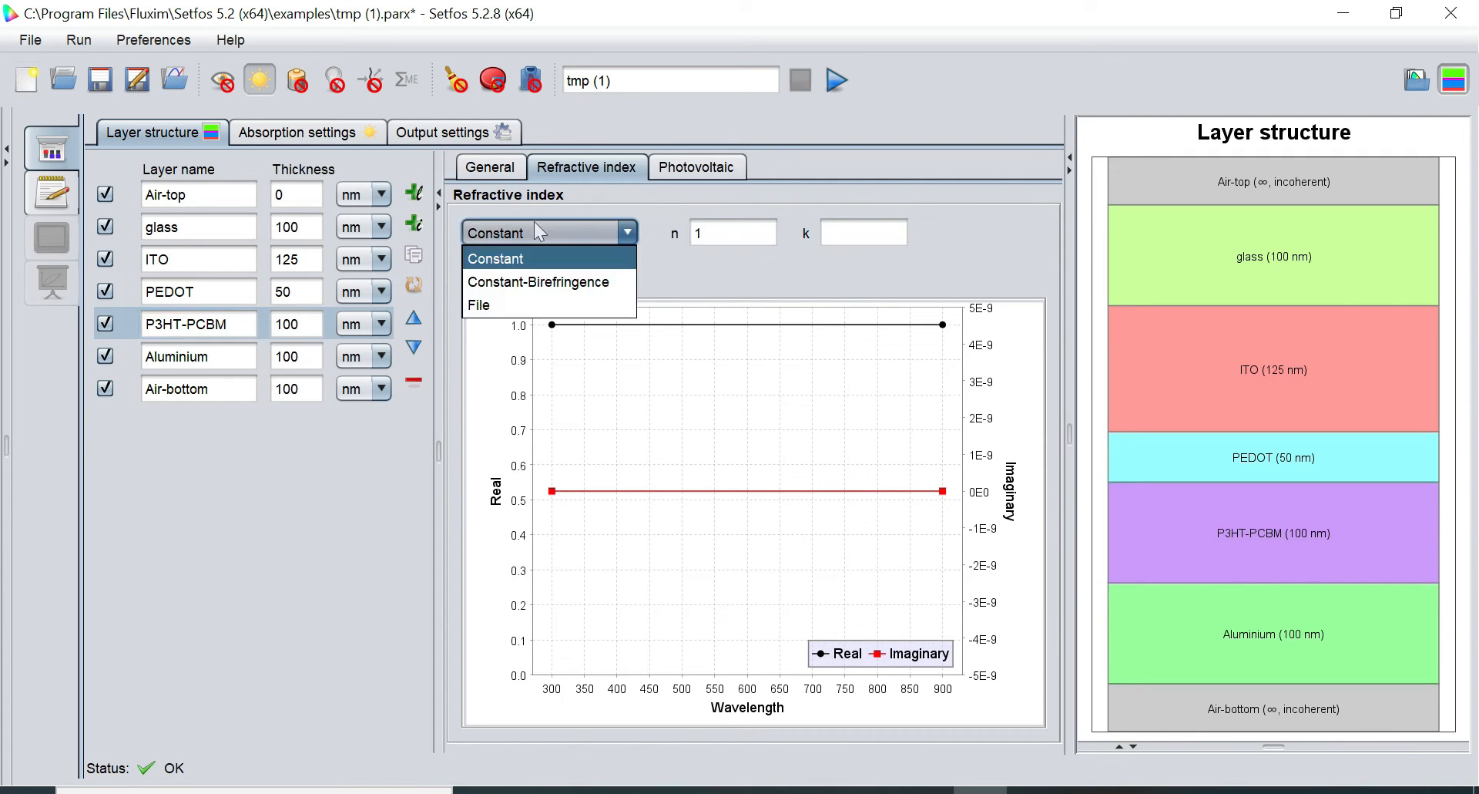
{"action": "left_click", "coordinate": [543, 305]}
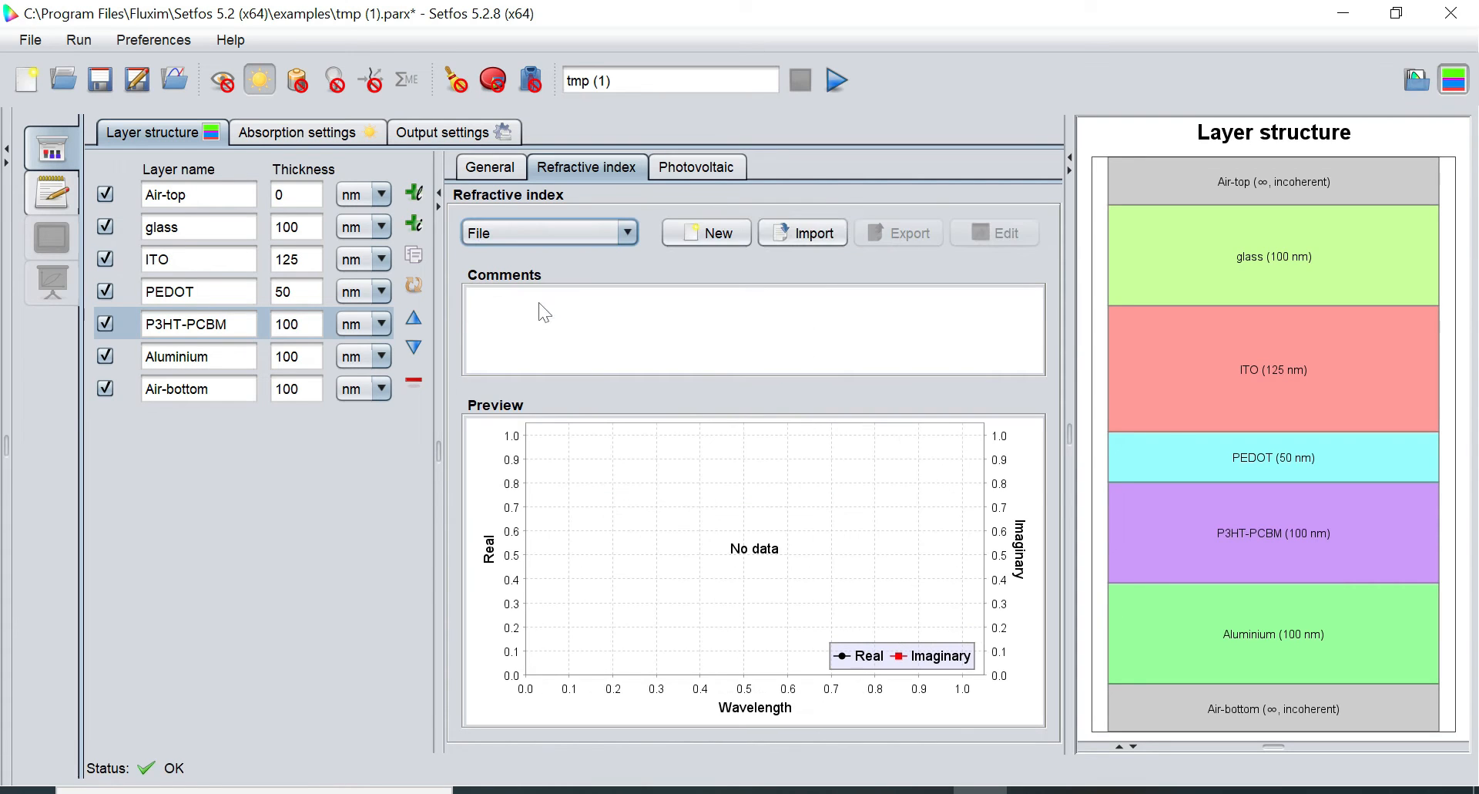
{"action": "left_click", "coordinate": [806, 231]}
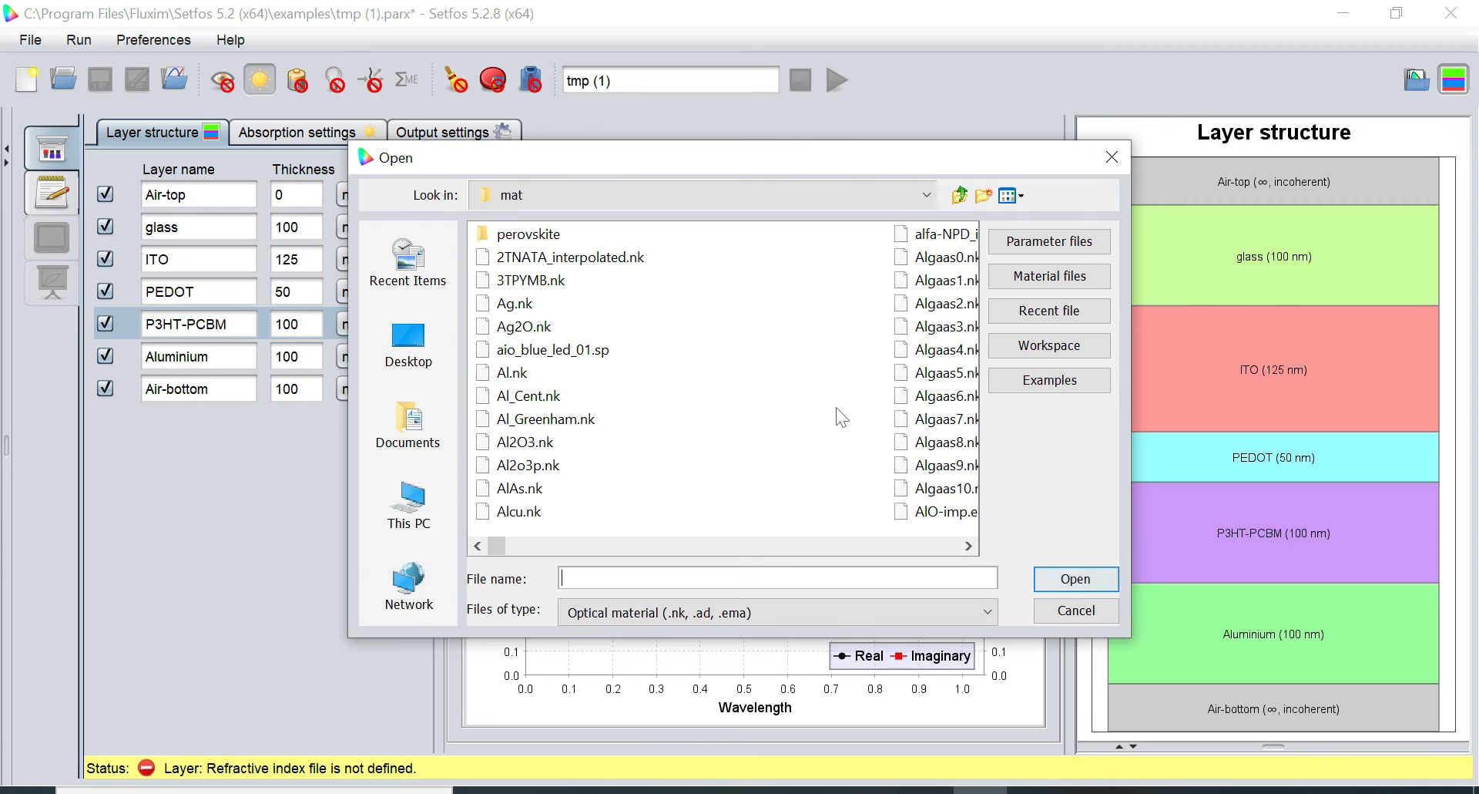
{"action": "left_click_drag", "start_coordinate": [492, 543], "coordinate": [810, 529]}
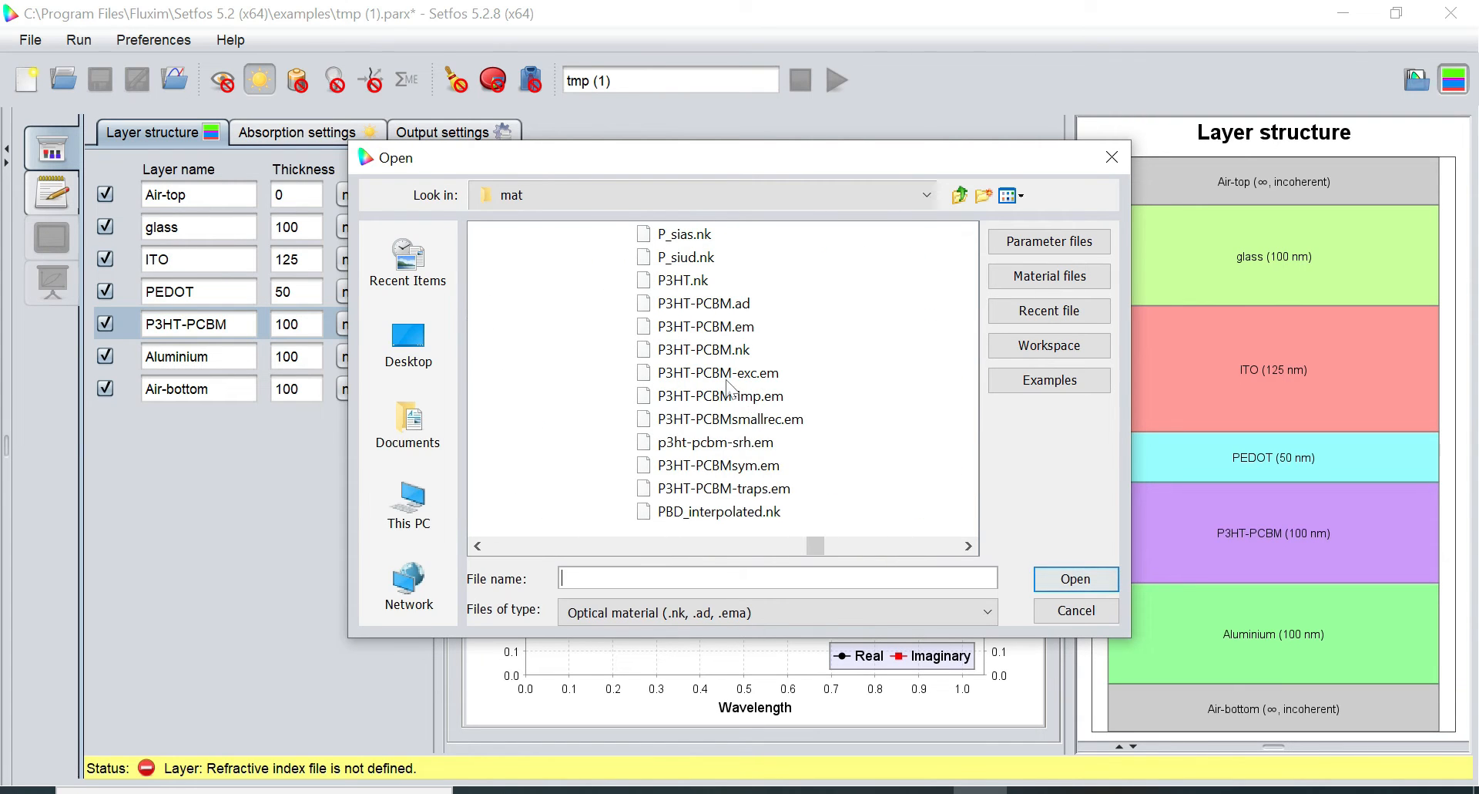
{"action": "left_click", "coordinate": [705, 353]}
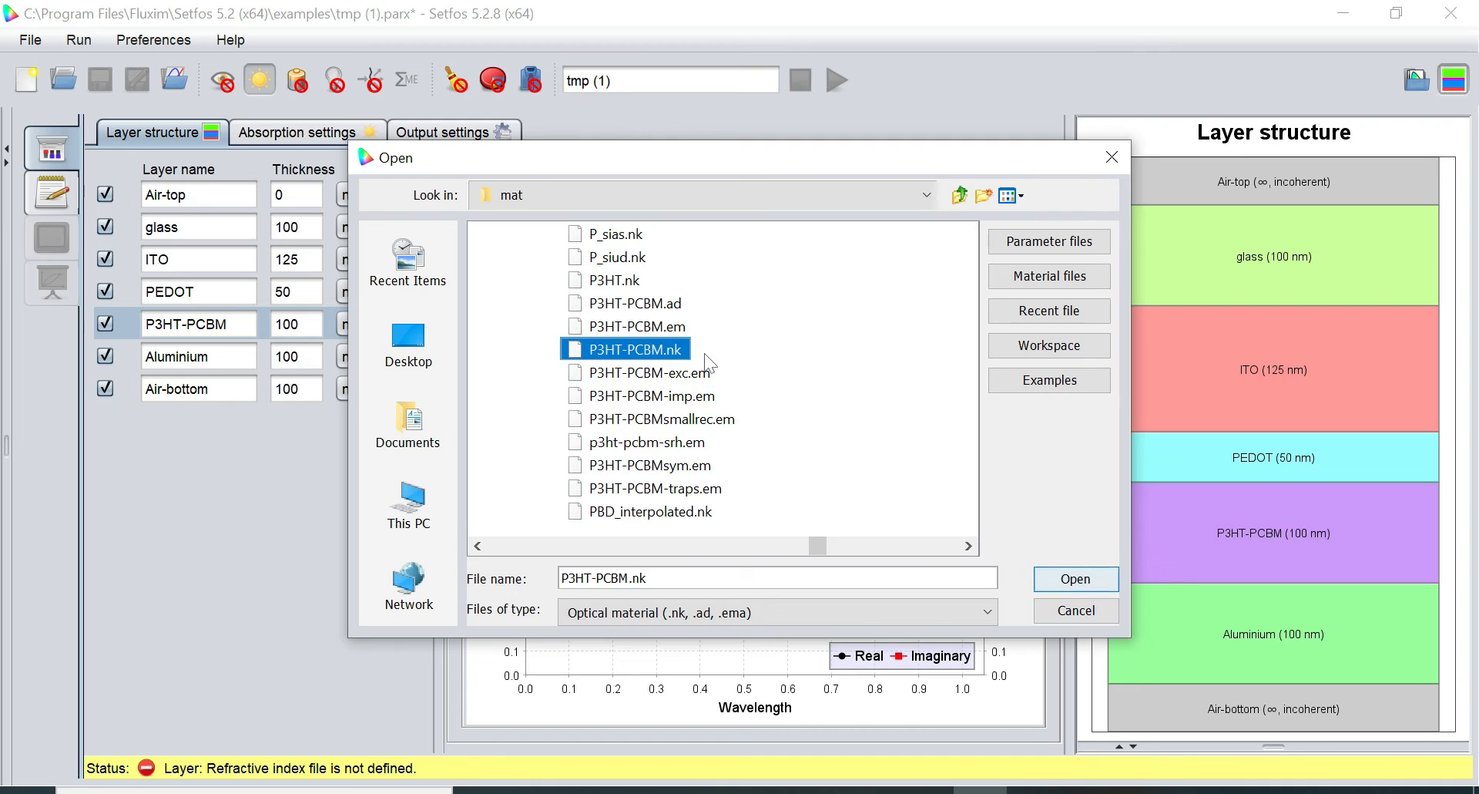
{"action": "left_click", "coordinate": [1109, 579]}
{"action": "left_click", "coordinate": [218, 356]}
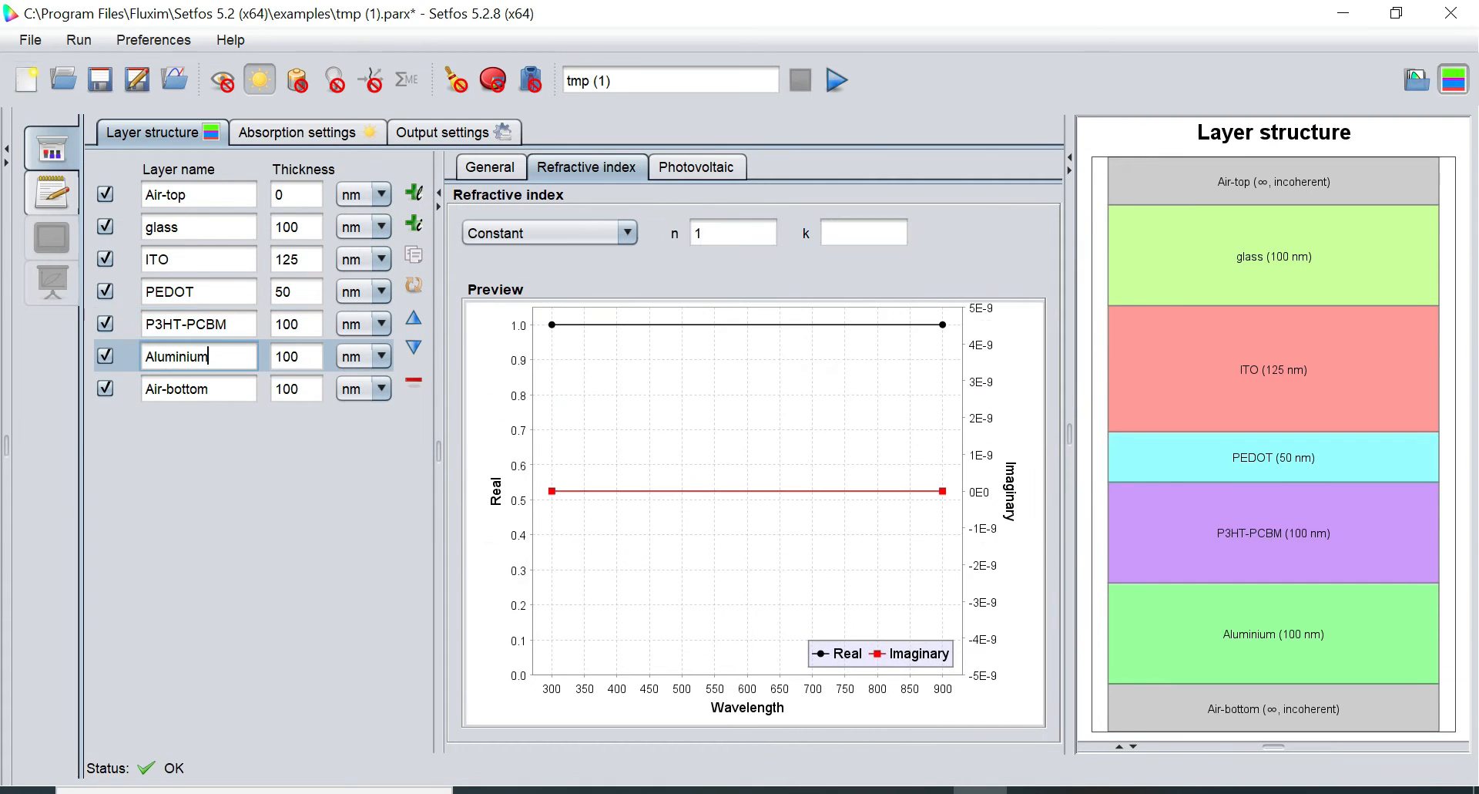
Give the Aluminium layer a file-based refractive index imported from Al.nk
{"action": "left_click", "coordinate": [524, 233]}
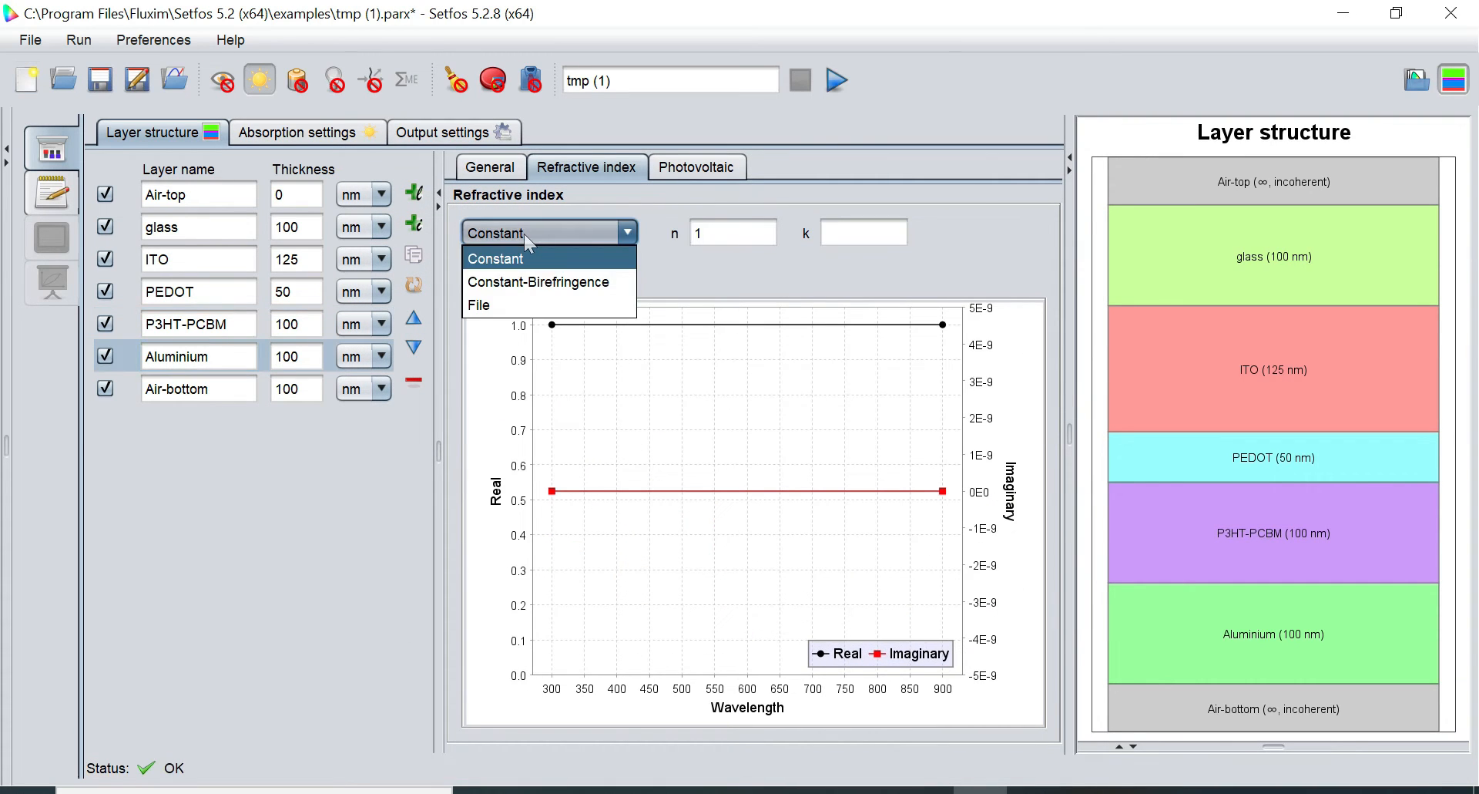
{"action": "left_click", "coordinate": [511, 304]}
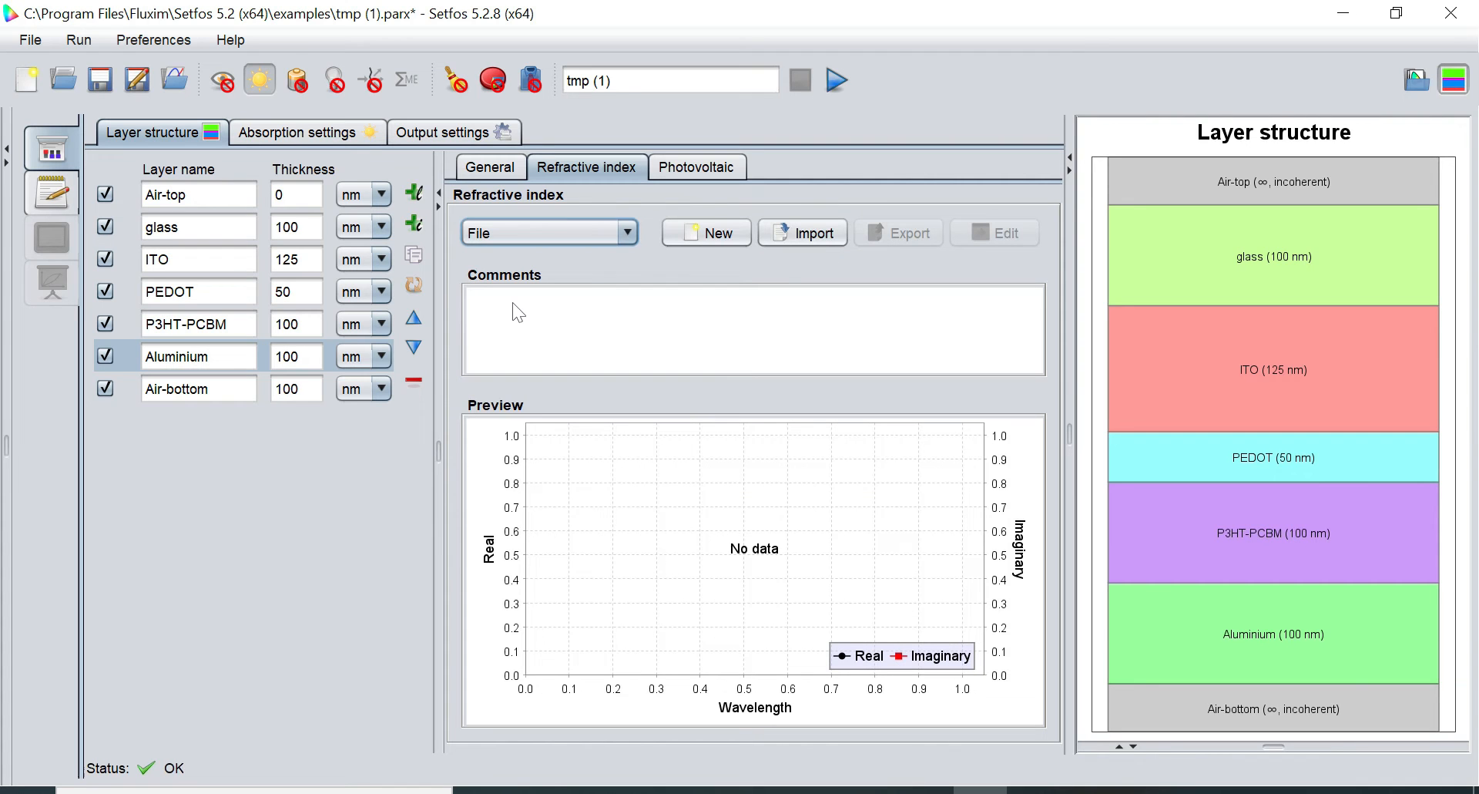
{"action": "left_click", "coordinate": [790, 230]}
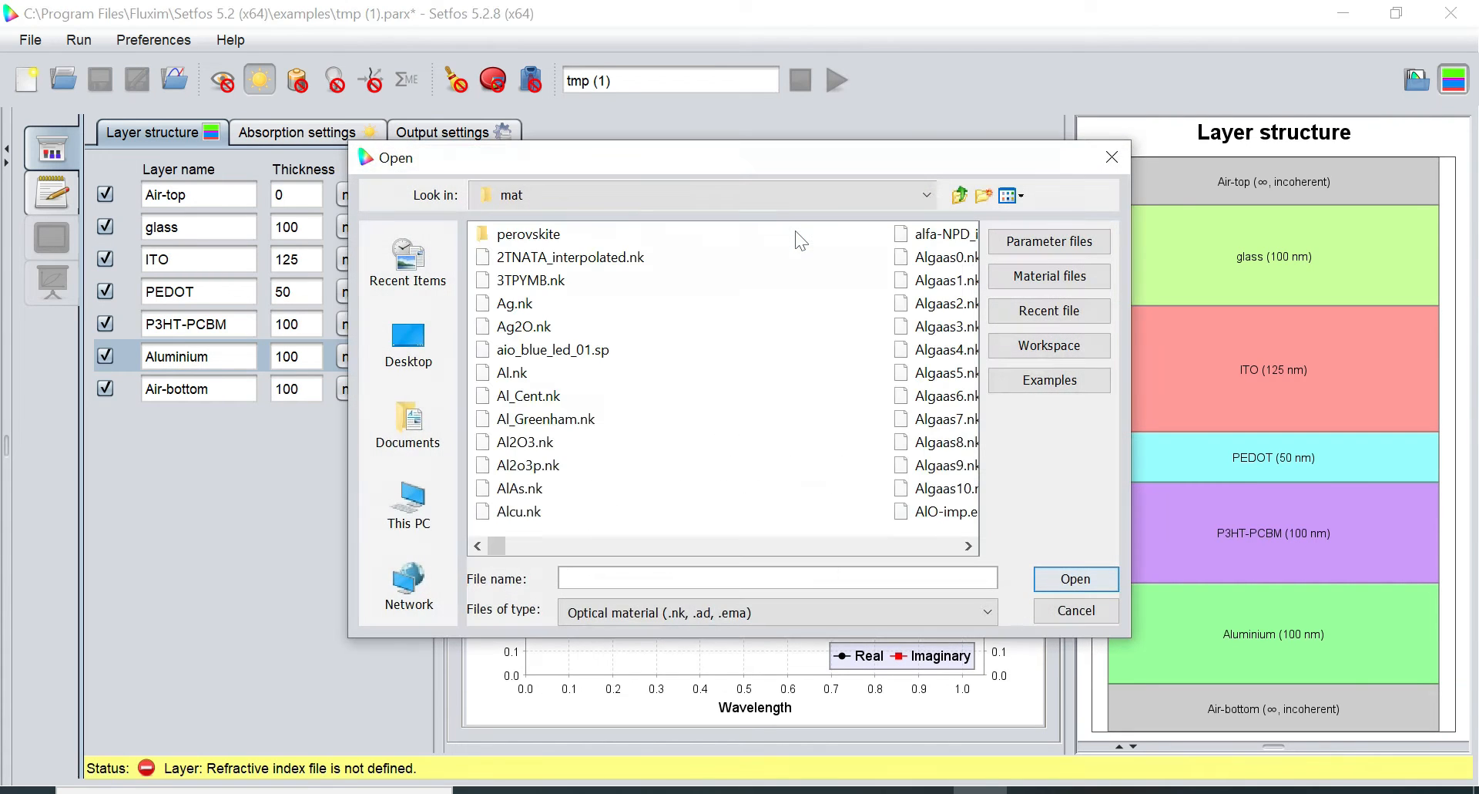
{"action": "left_click", "coordinate": [514, 373]}
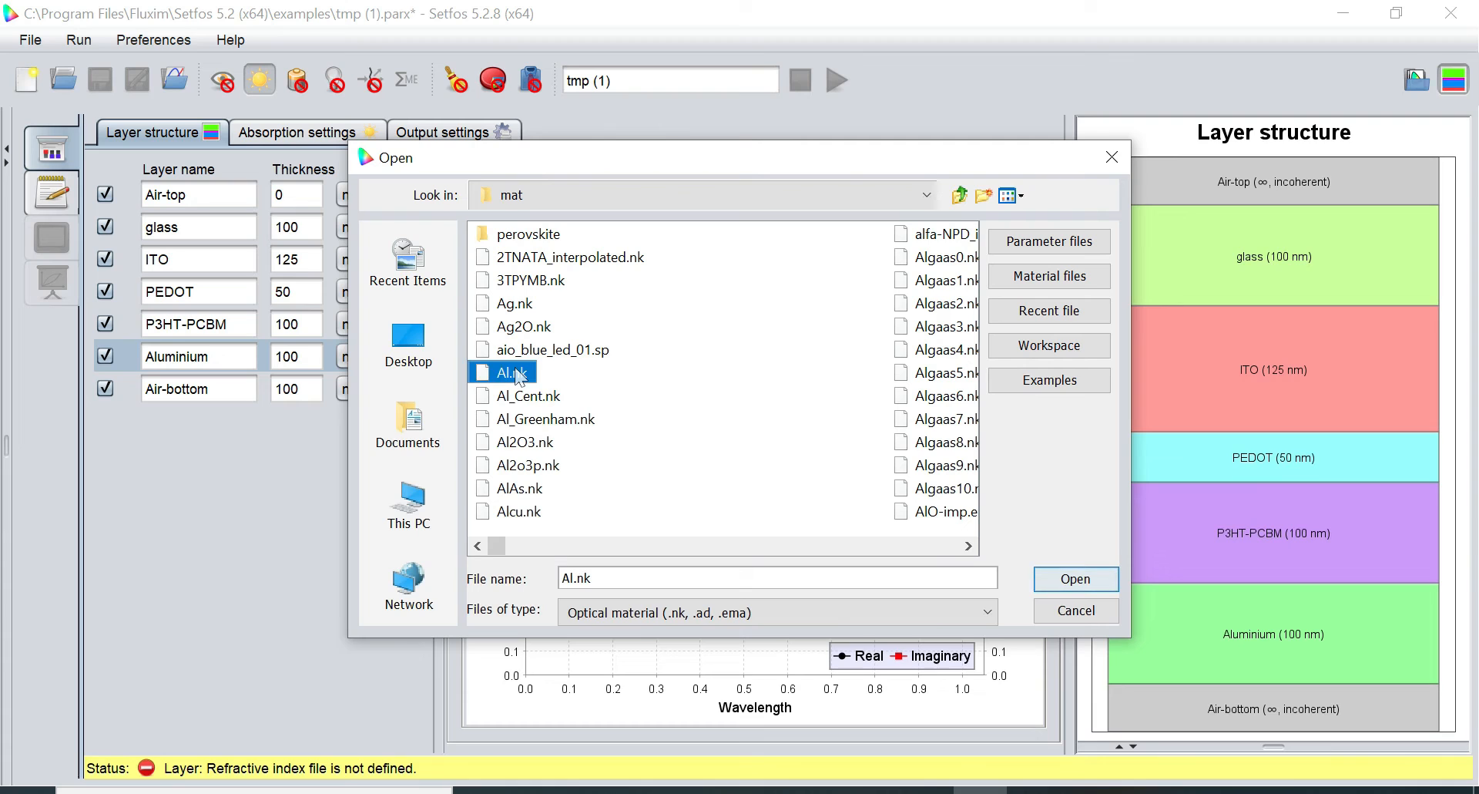
{"action": "left_click", "coordinate": [1097, 584]}
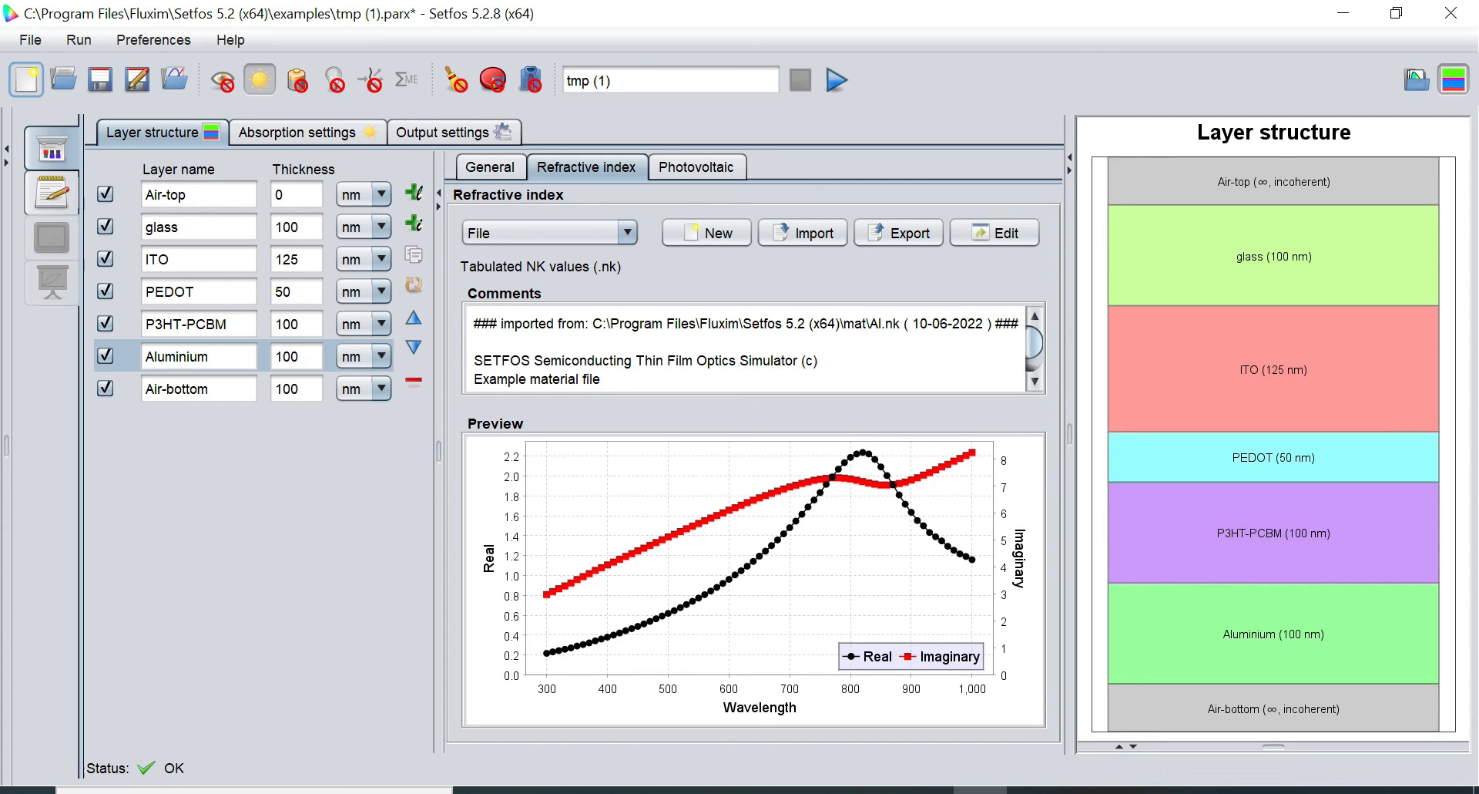
{"action": "left_click", "coordinate": [178, 226]}
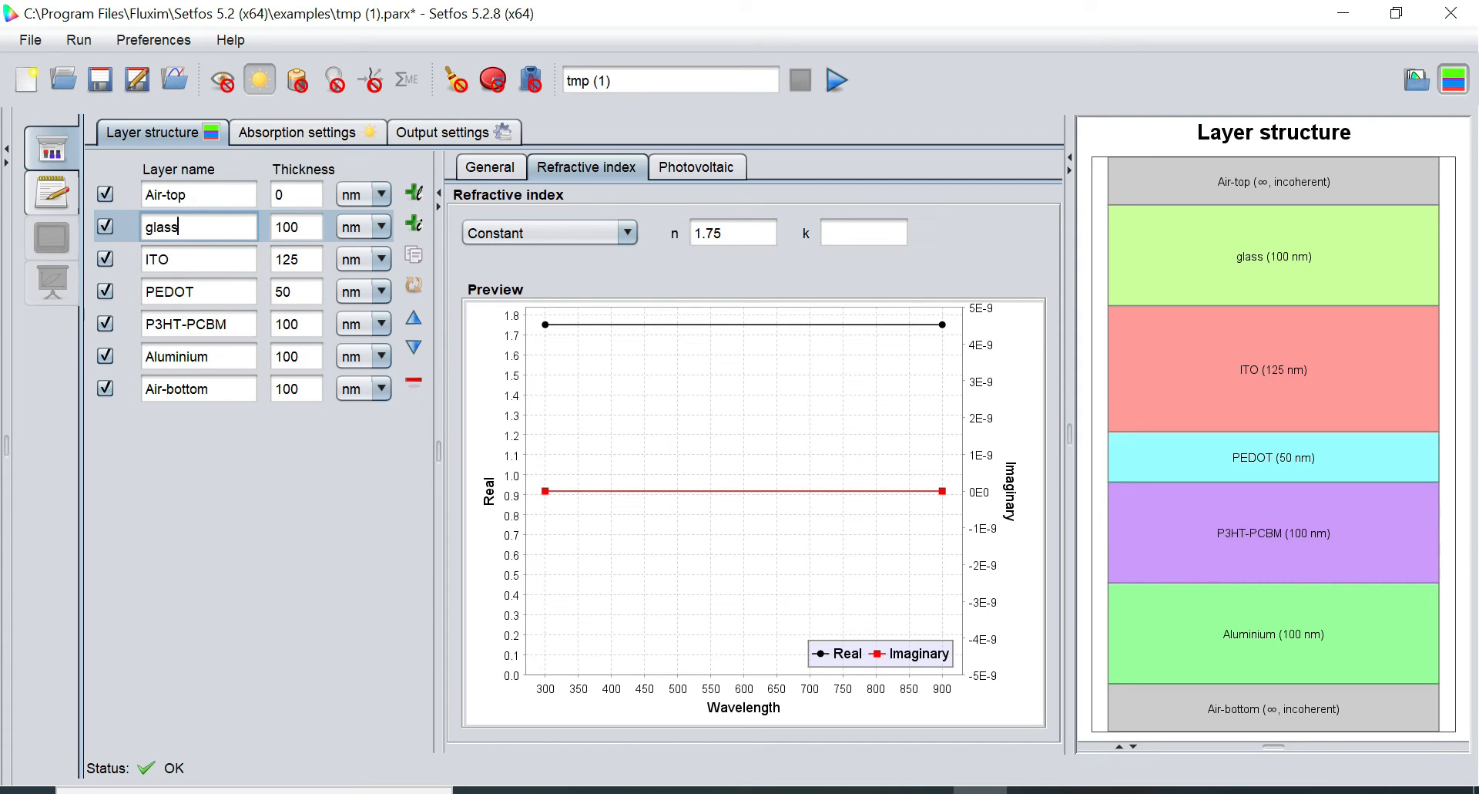
Change the glass layer's constant refractive index n from 1.75 to 1.5
{"action": "left_click", "coordinate": [732, 232]}
{"action": "key", "text": "Left"}
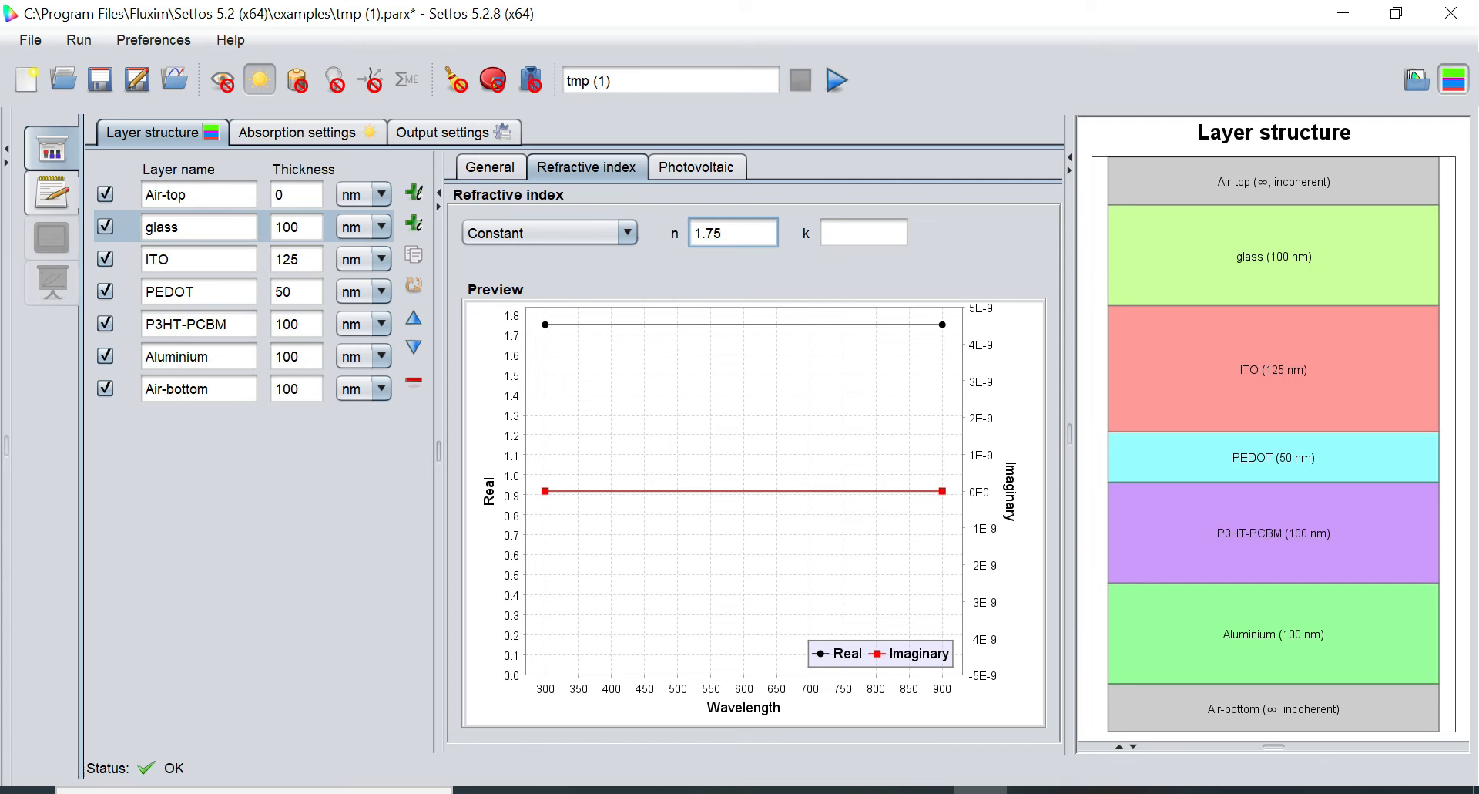
{"action": "key", "text": "BackSpace"}
Edit the Air-top and Air-bottom n values, then reopen the glass layer's general properties
{"action": "left_click", "coordinate": [186, 194]}
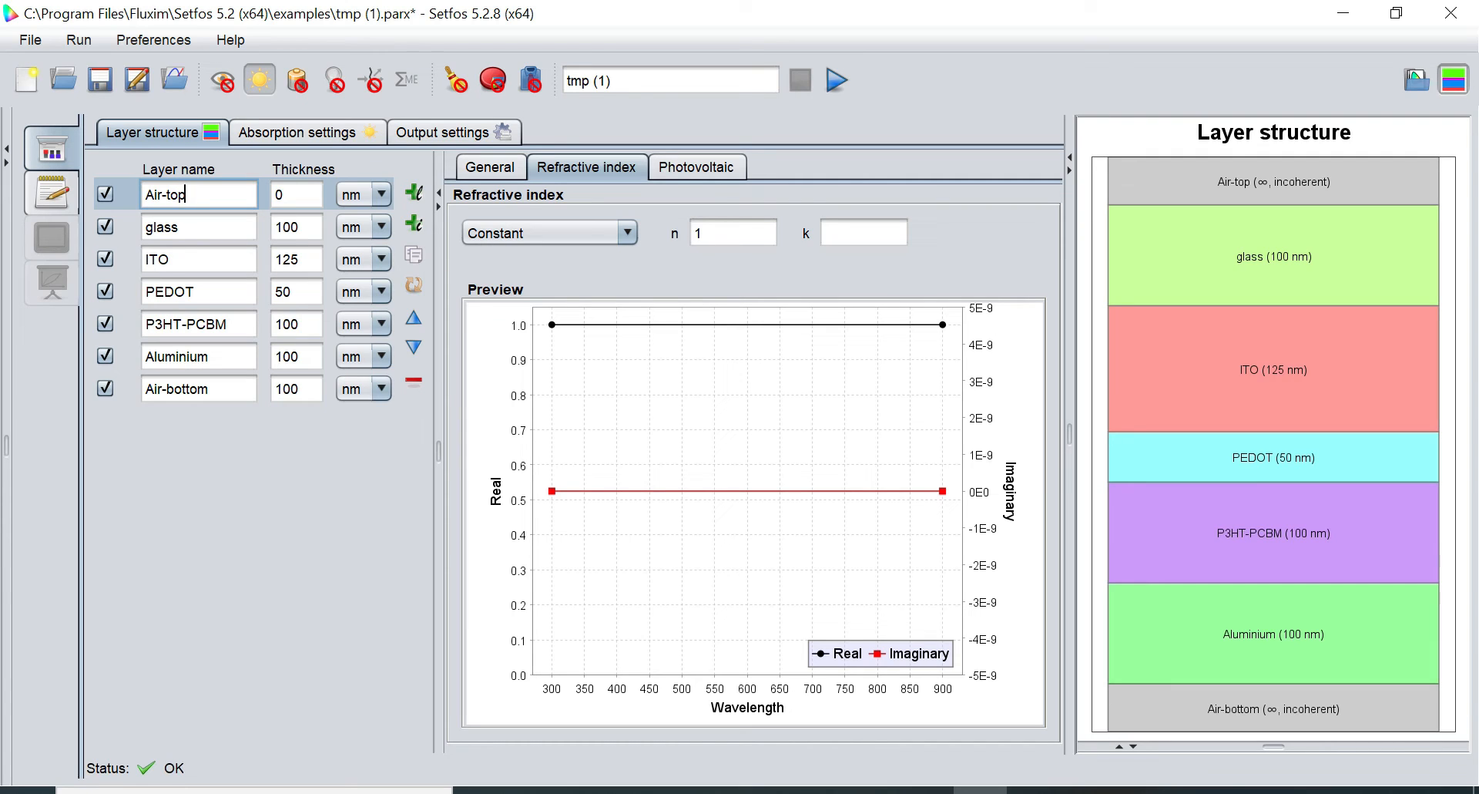
{"action": "left_click", "coordinate": [725, 232]}
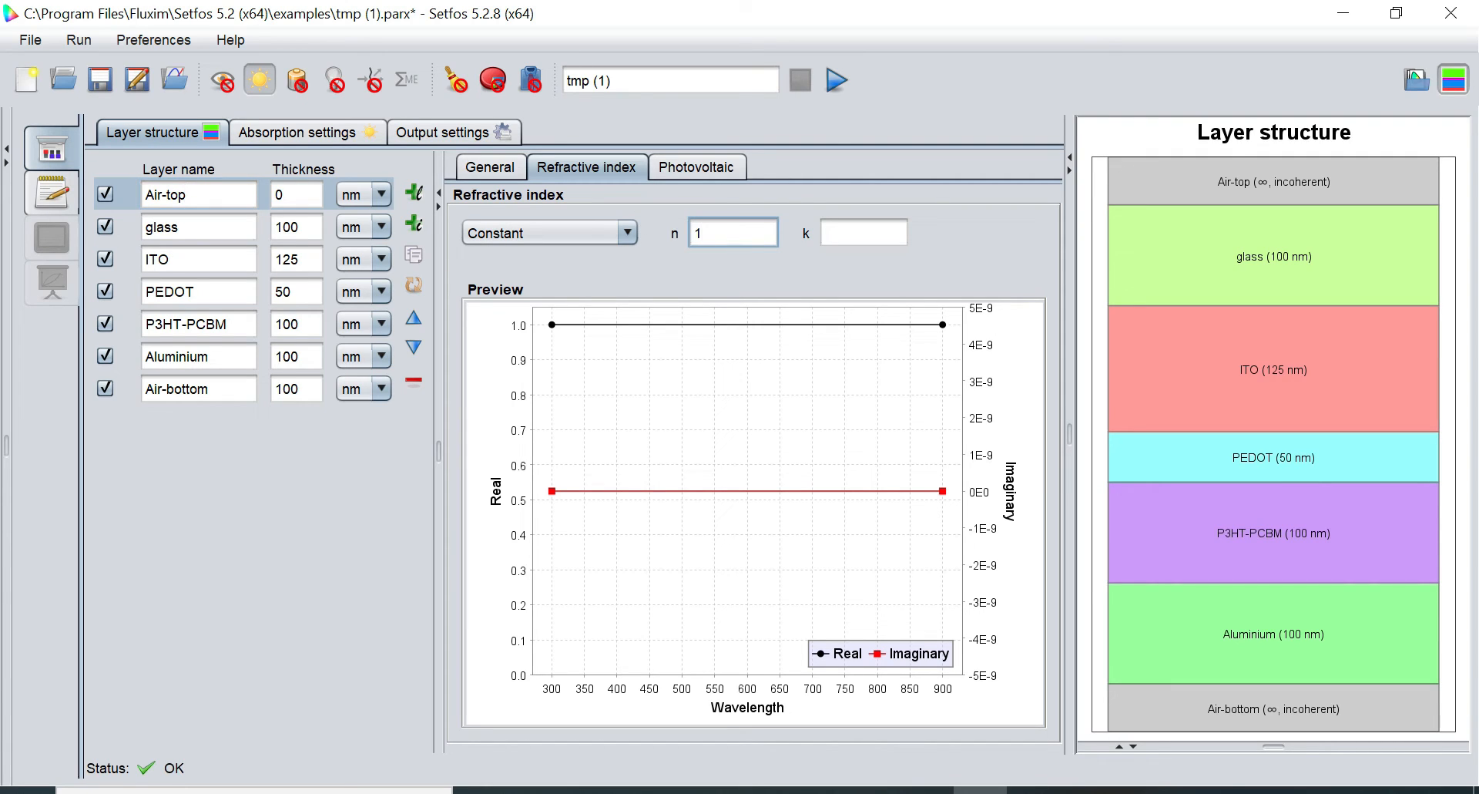
{"action": "type", "text": ".0"}
{"action": "left_click", "coordinate": [208, 389]}
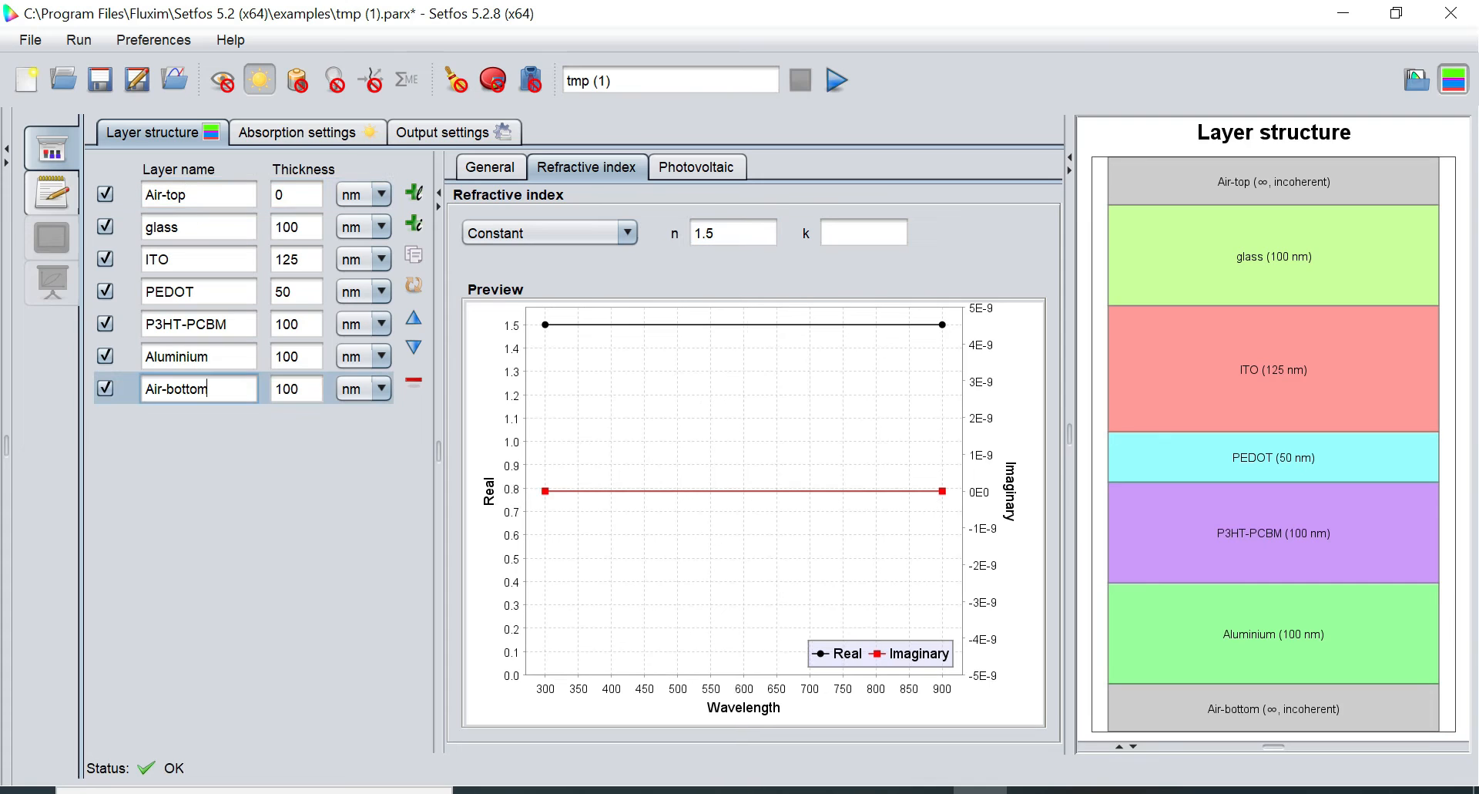
{"action": "left_click", "coordinate": [721, 233]}
{"action": "key", "text": "BackSpace"}
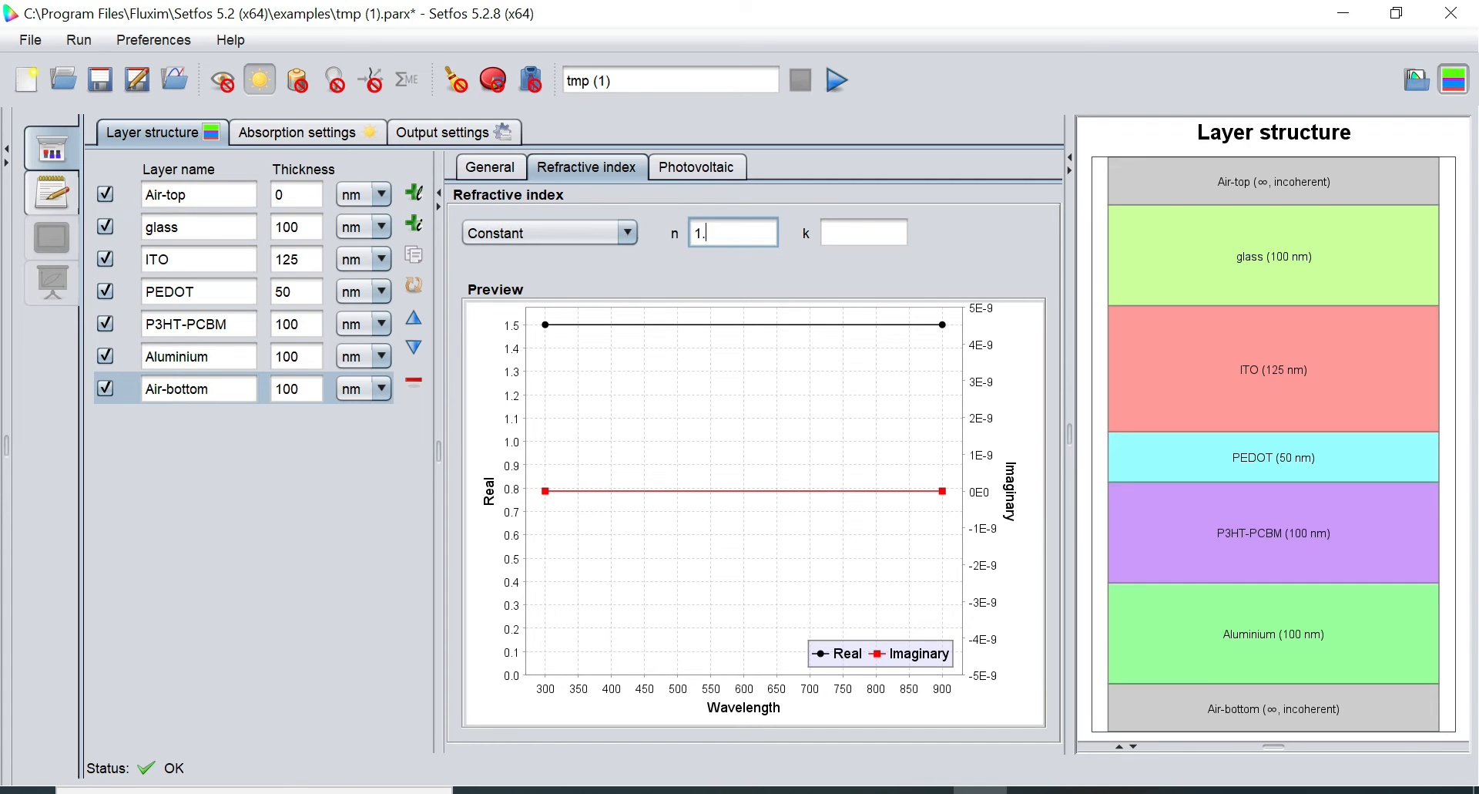
{"action": "type", "text": "-"}
{"action": "type", "text": "0"}
{"action": "left_click", "coordinate": [196, 228]}
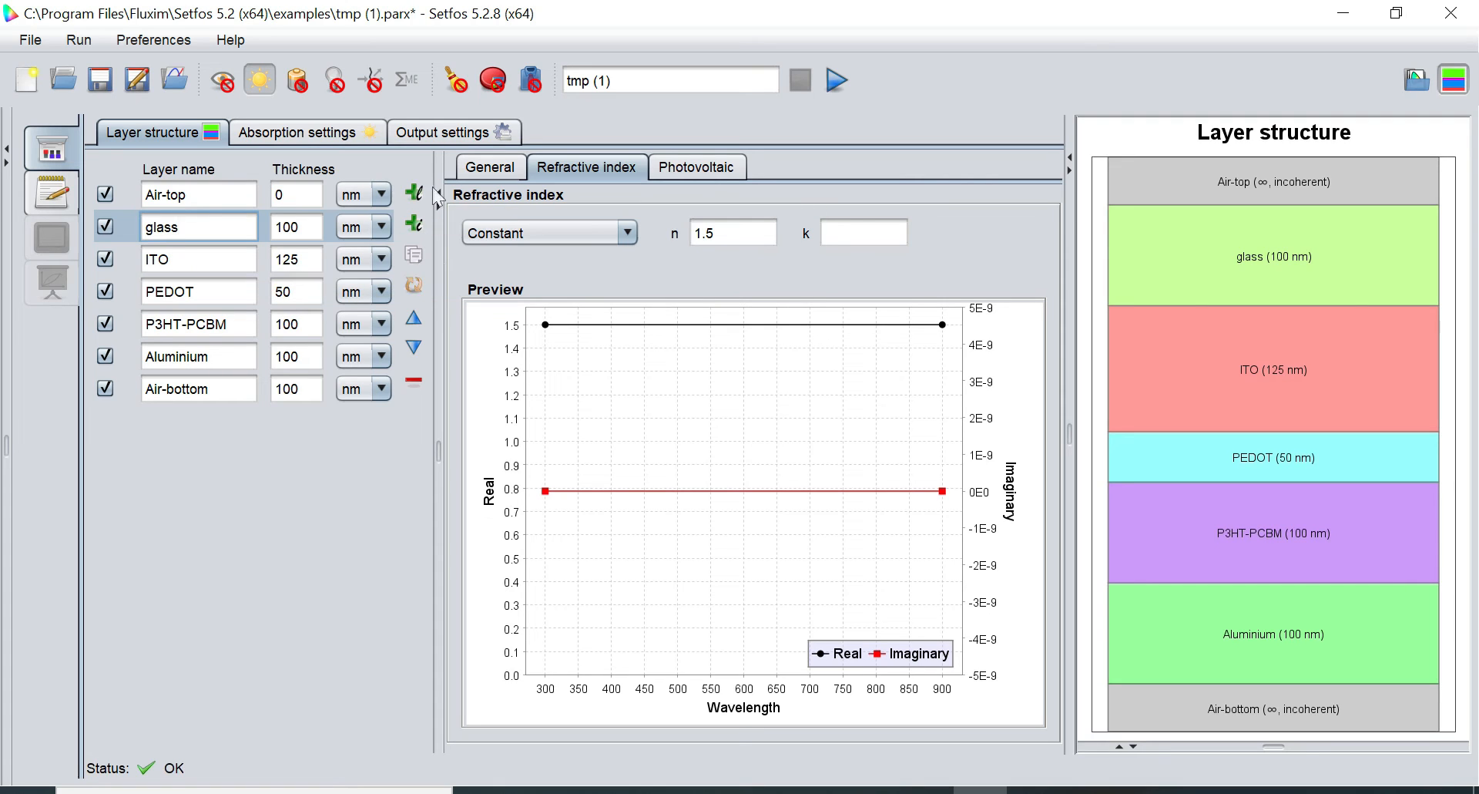
{"action": "left_click", "coordinate": [481, 173]}
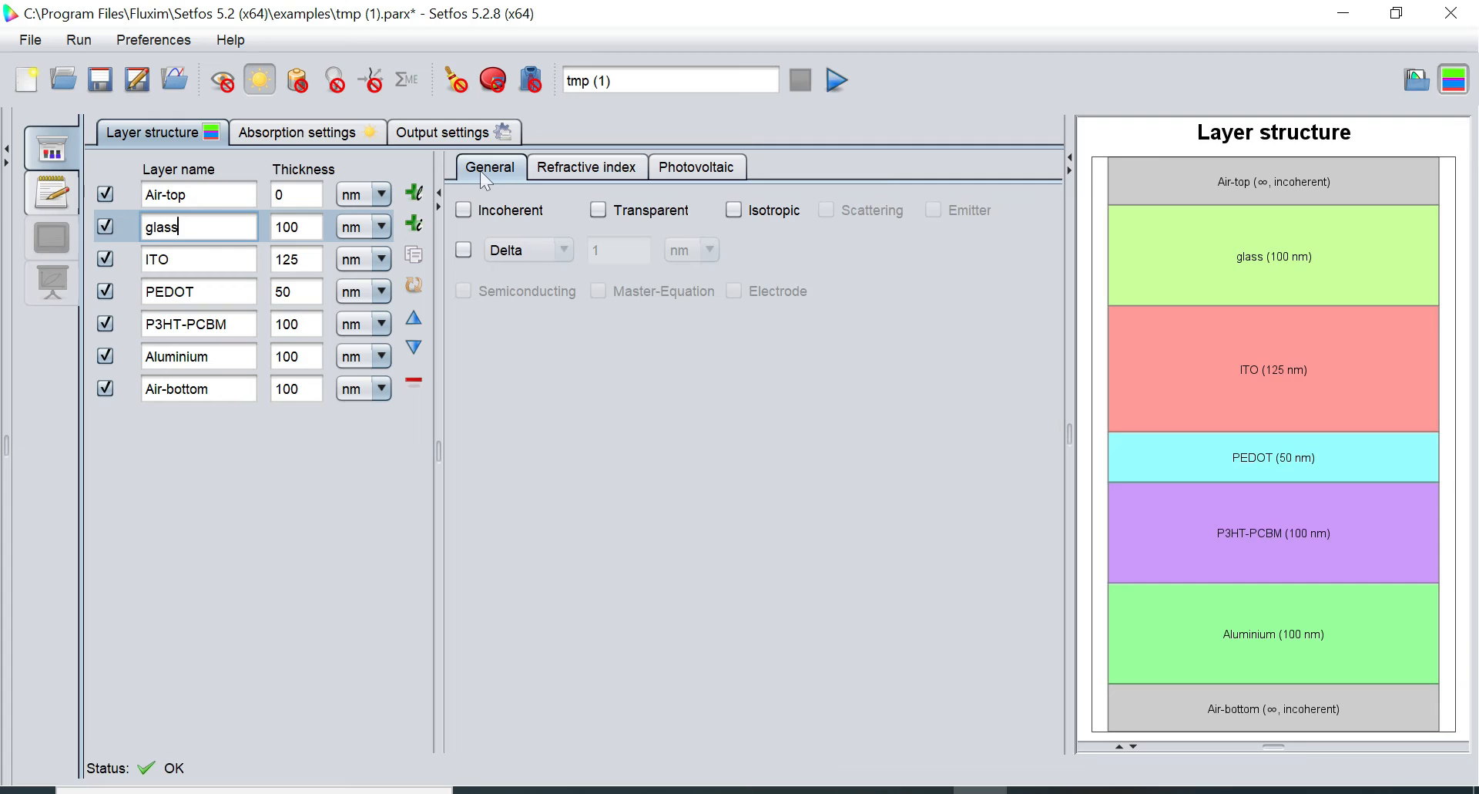
Make the glass layer incoherent and switch its discretization from Delta to 100 Elements
{"action": "left_click", "coordinate": [464, 210]}
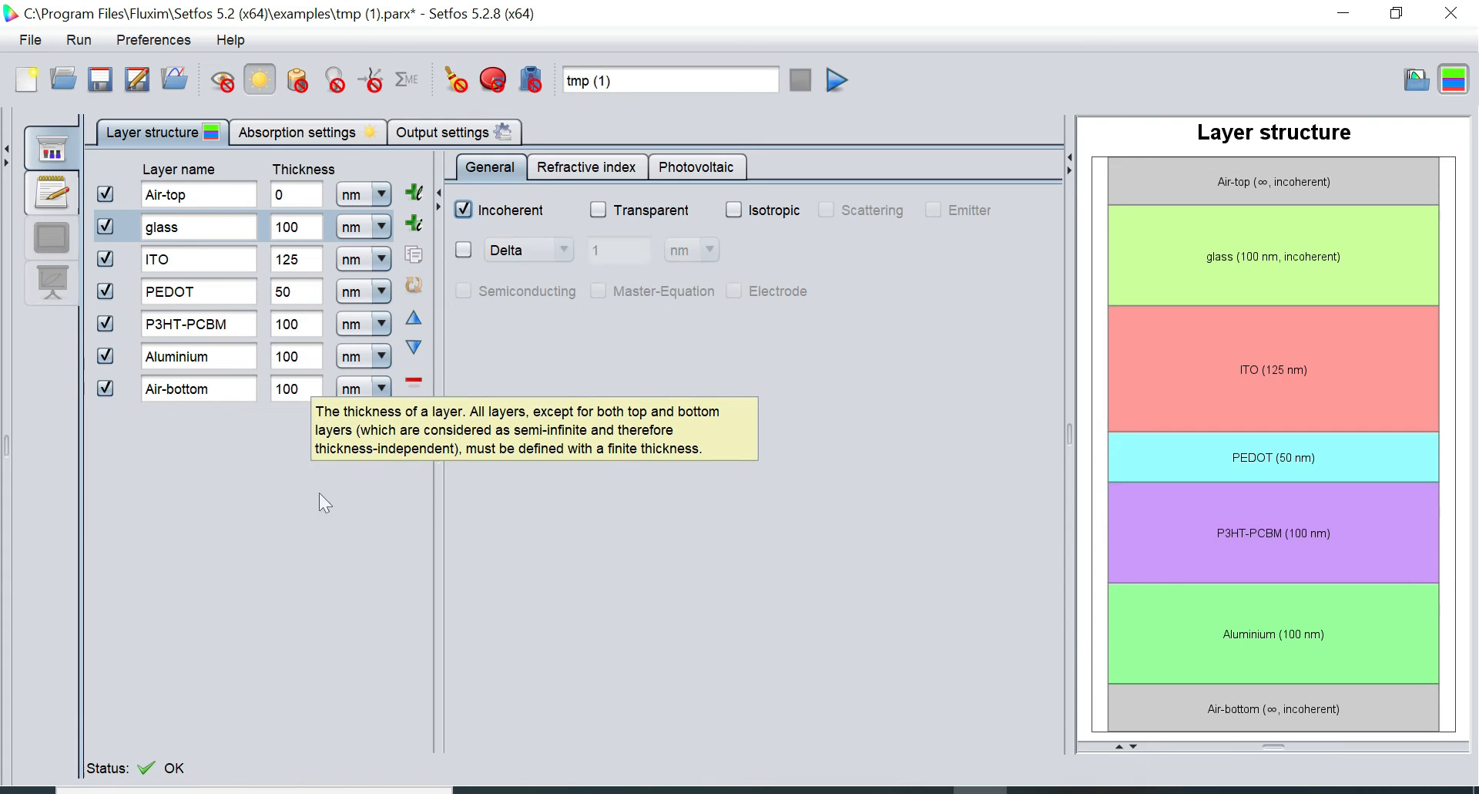
{"action": "left_click", "coordinate": [464, 250]}
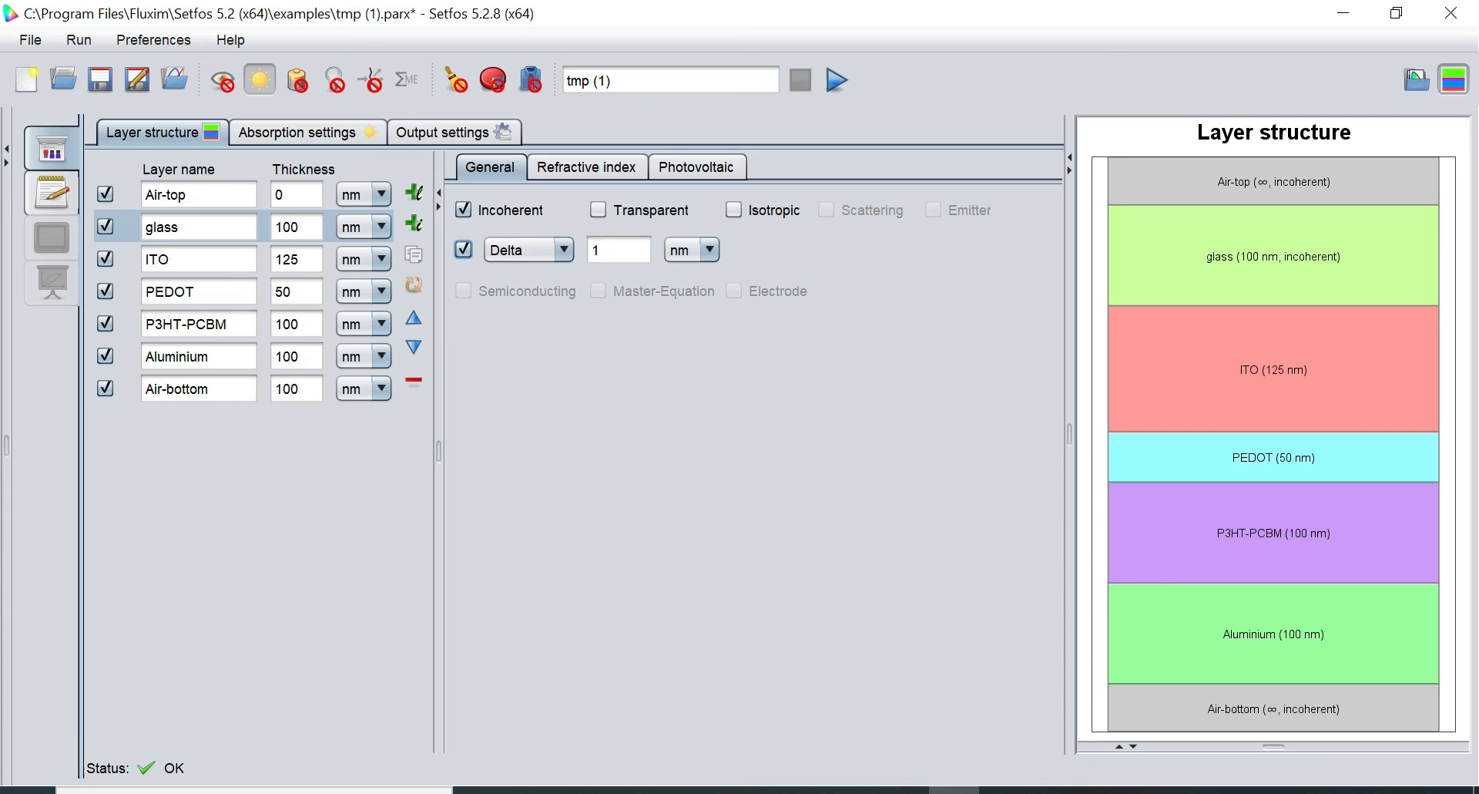
{"action": "left_click", "coordinate": [608, 250]}
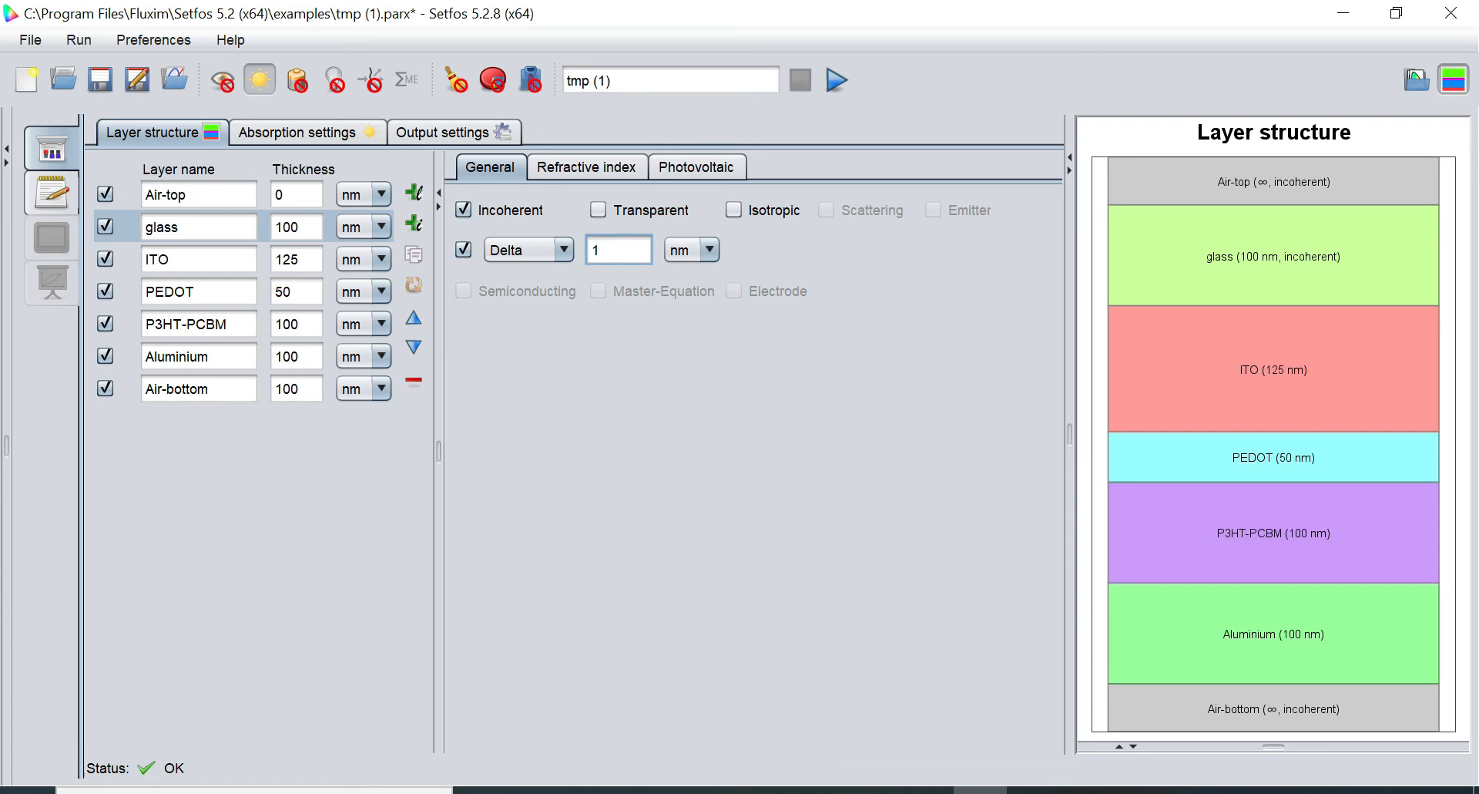
{"action": "left_click", "coordinate": [546, 245]}
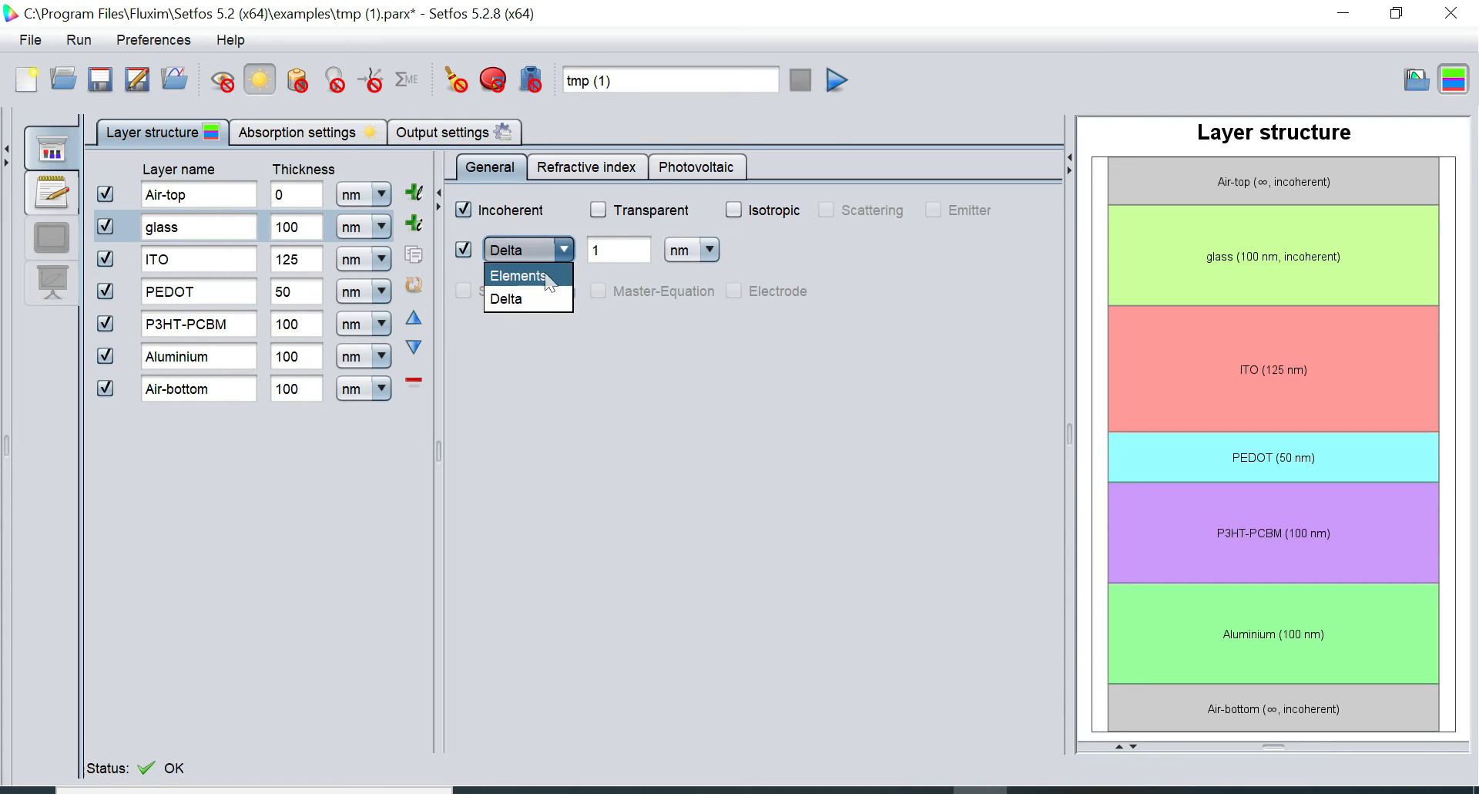
{"action": "left_click", "coordinate": [547, 276]}
{"action": "left_click", "coordinate": [618, 250]}
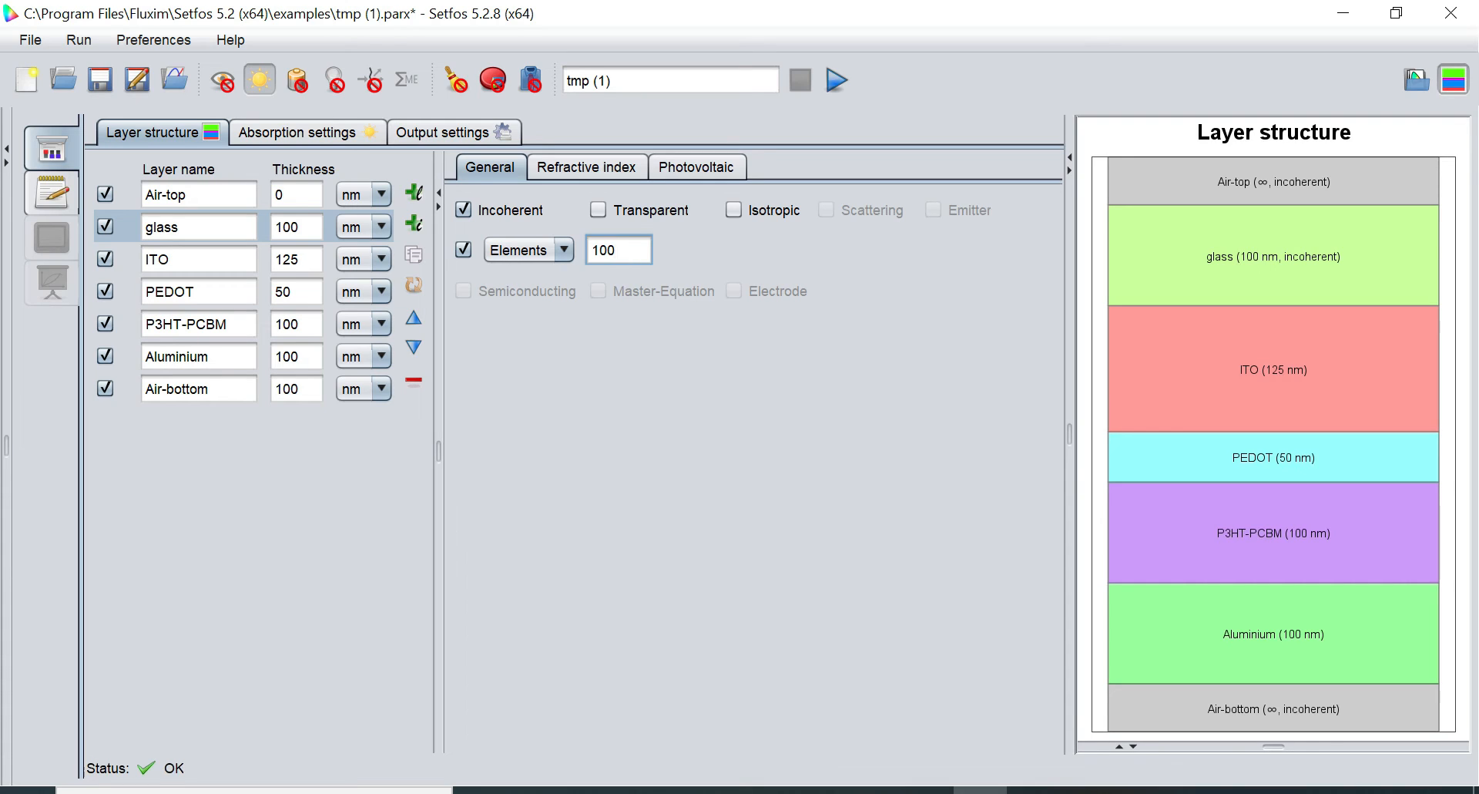
{"action": "left_click", "coordinate": [301, 228]}
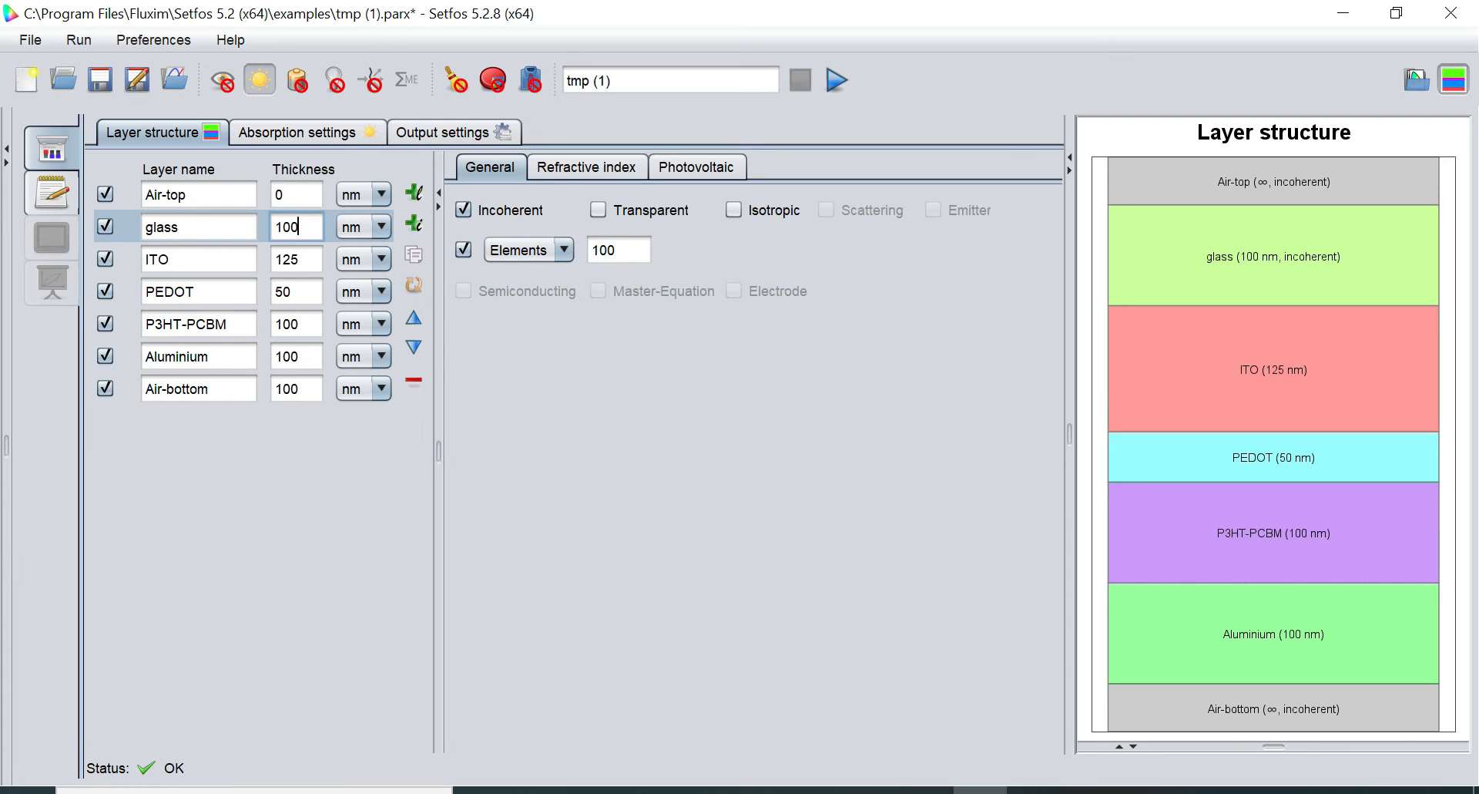
Set the glass layer thickness to 500 nm
{"action": "key", "text": "Left"}
{"action": "key", "text": "Left"}
{"action": "key", "text": "BackSpace"}
{"action": "type", "text": "5"}
Rename the simulation to 'solar_cell'
{"action": "left_click", "coordinate": [766, 80]}
{"action": "key", "text": "BackSpace"}
{"action": "key", "text": "BackSpace"}
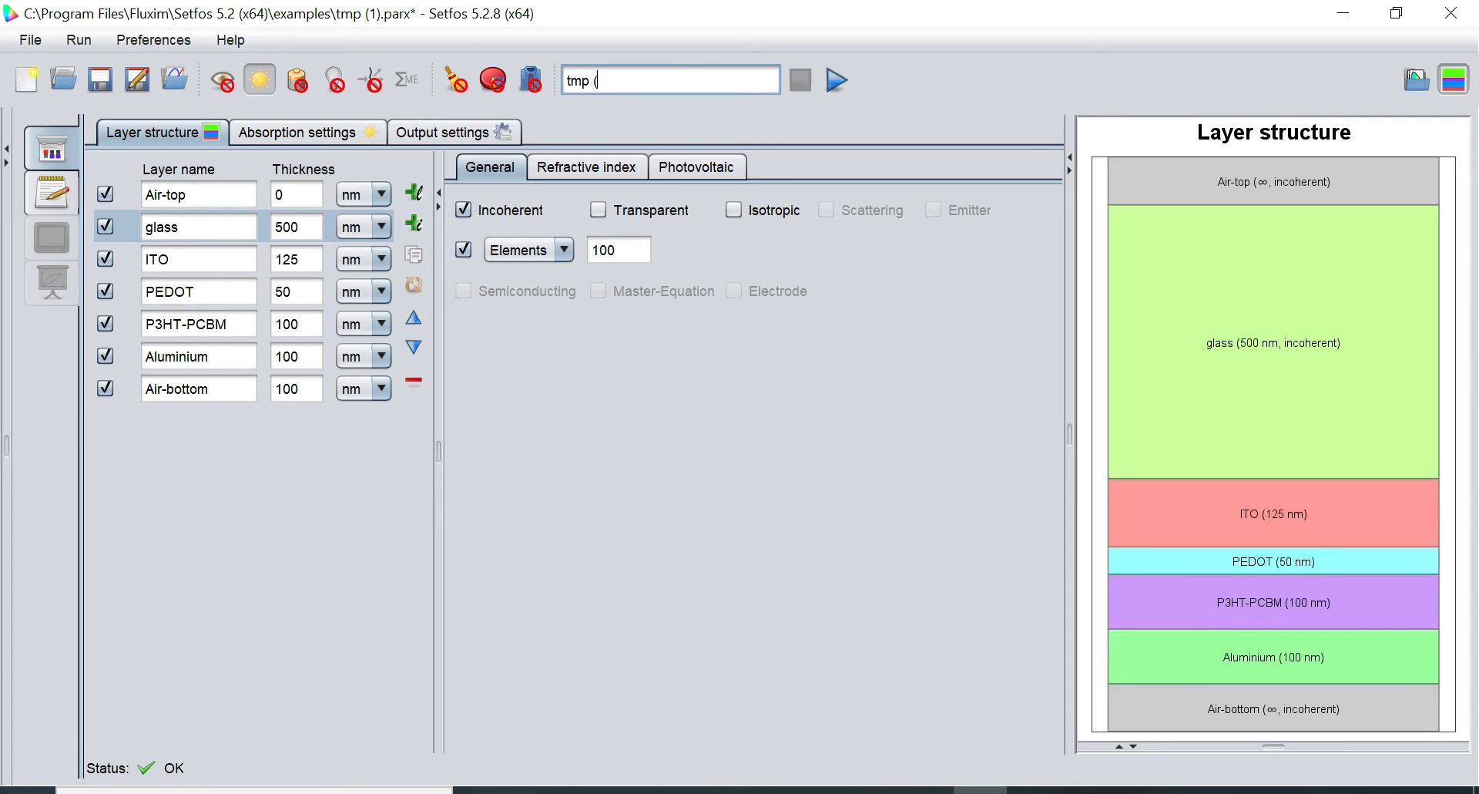
{"action": "key", "text": "BackSpace"}
{"action": "key", "text": "BackSpace"}
{"action": "key", "text": "BackSpace"}
{"action": "key", "text": "BackSpace"}
{"action": "key", "text": "BackSpace"}
{"action": "type", "text": "solar_cell"}
Run the optical simulation and display the Layer absorptances spectrum under Spectral
{"action": "left_click", "coordinate": [839, 83]}
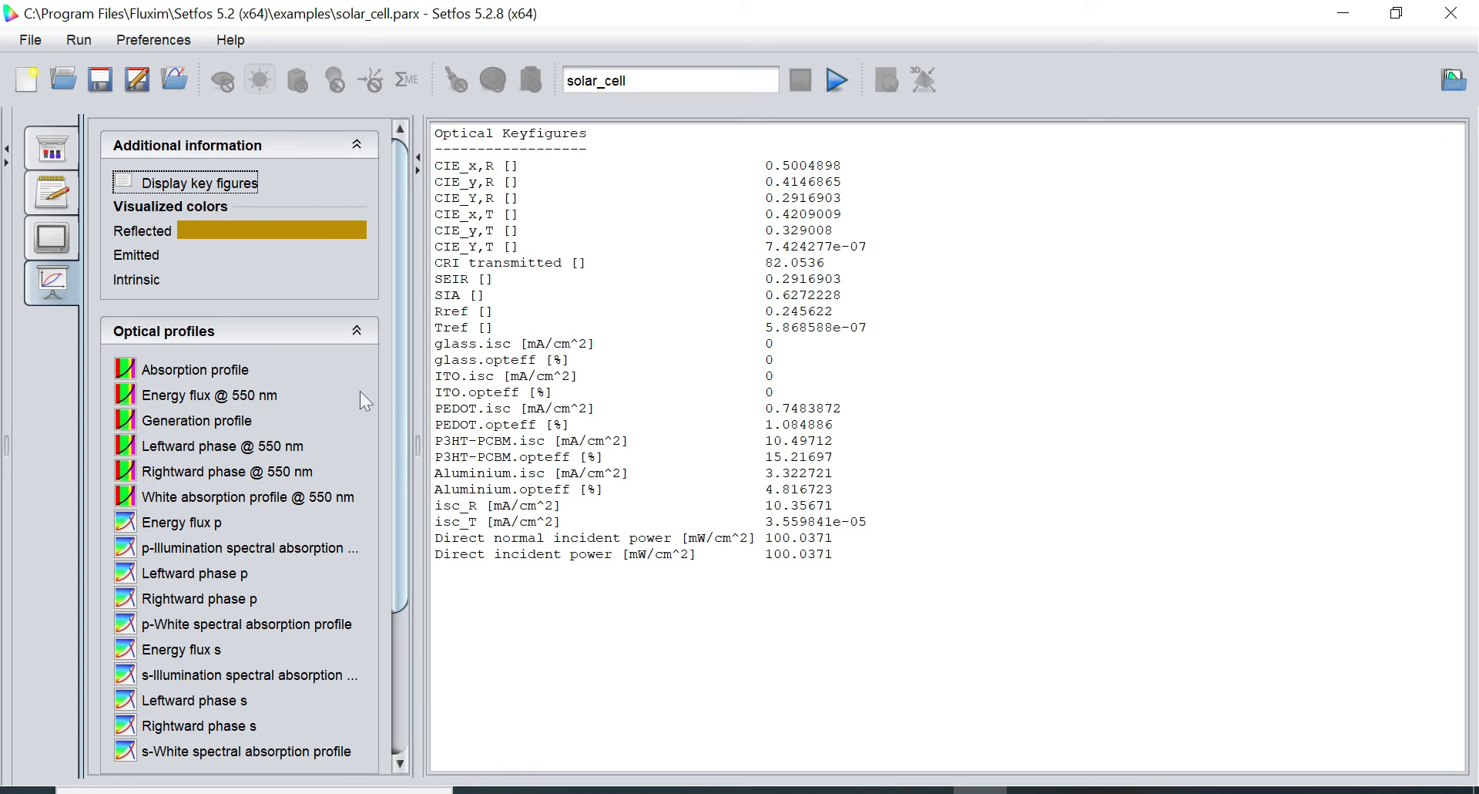
{"action": "left_click", "coordinate": [280, 330]}
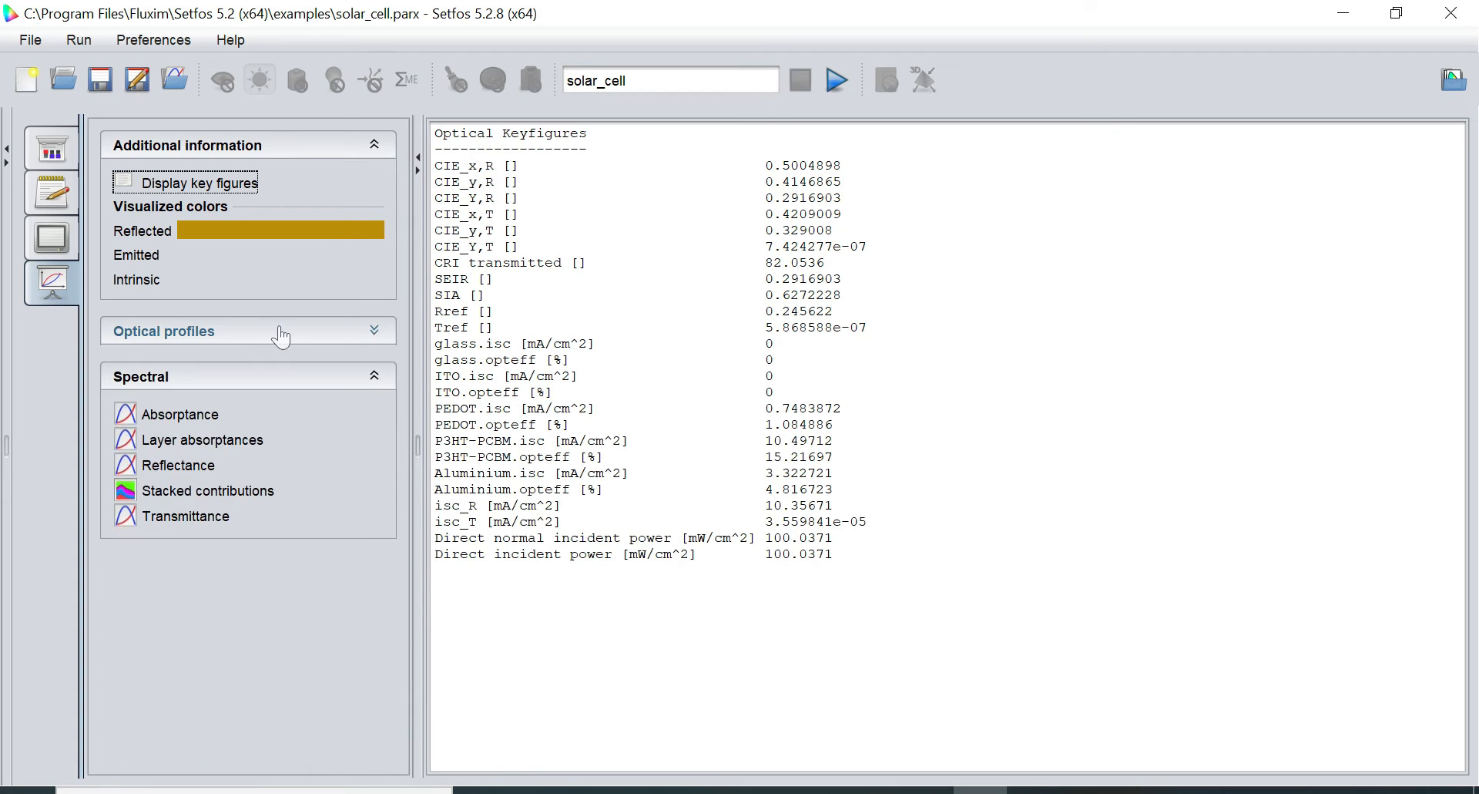
{"action": "left_click", "coordinate": [239, 447]}
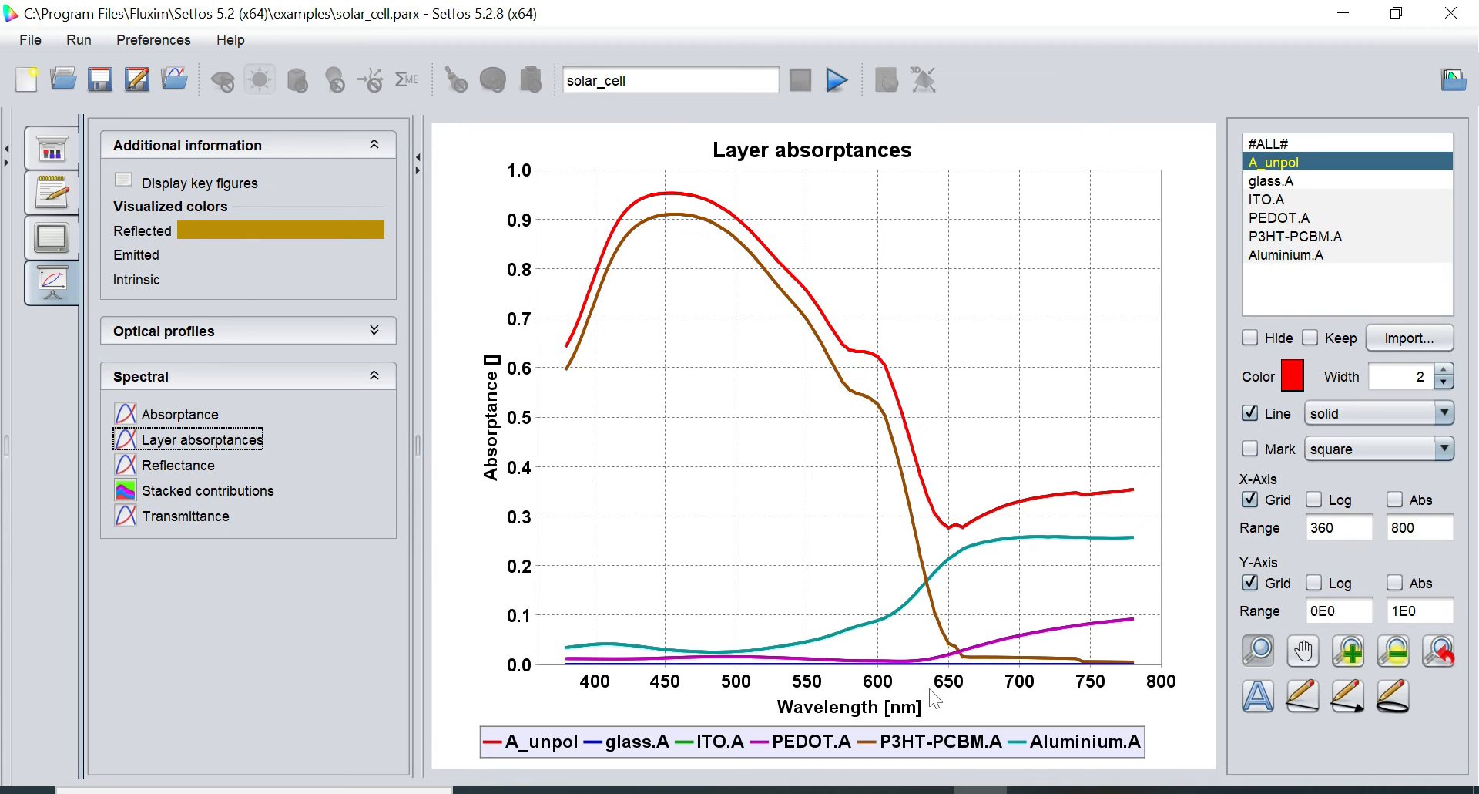
{"action": "mouse_move", "coordinate": [956, 672]}
Enable sweep mode and choose P3HT-PCBM layer thickness as the swept parameter
{"action": "left_click", "coordinate": [68, 148]}
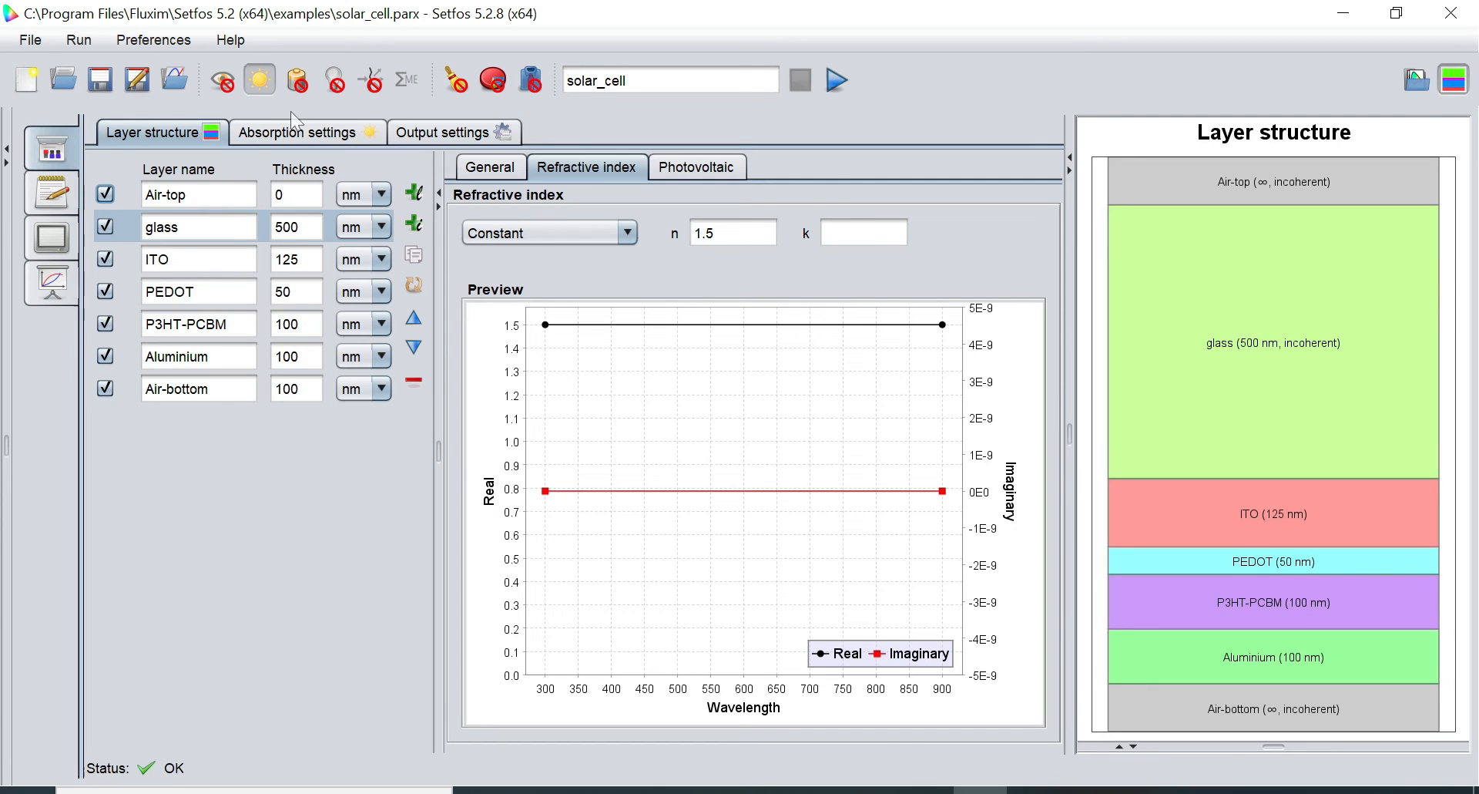
{"action": "left_click", "coordinate": [456, 80]}
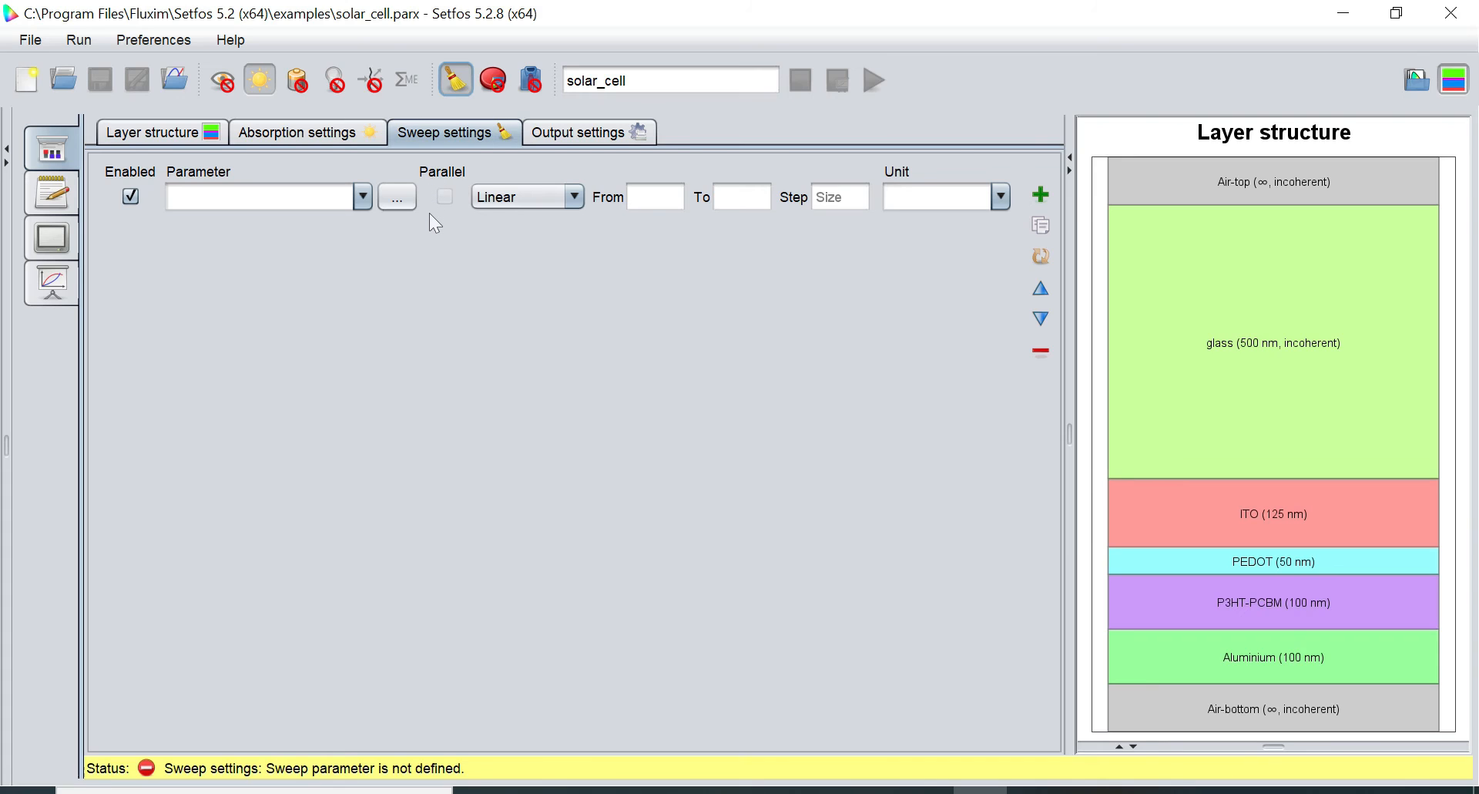
{"action": "left_click", "coordinate": [401, 199]}
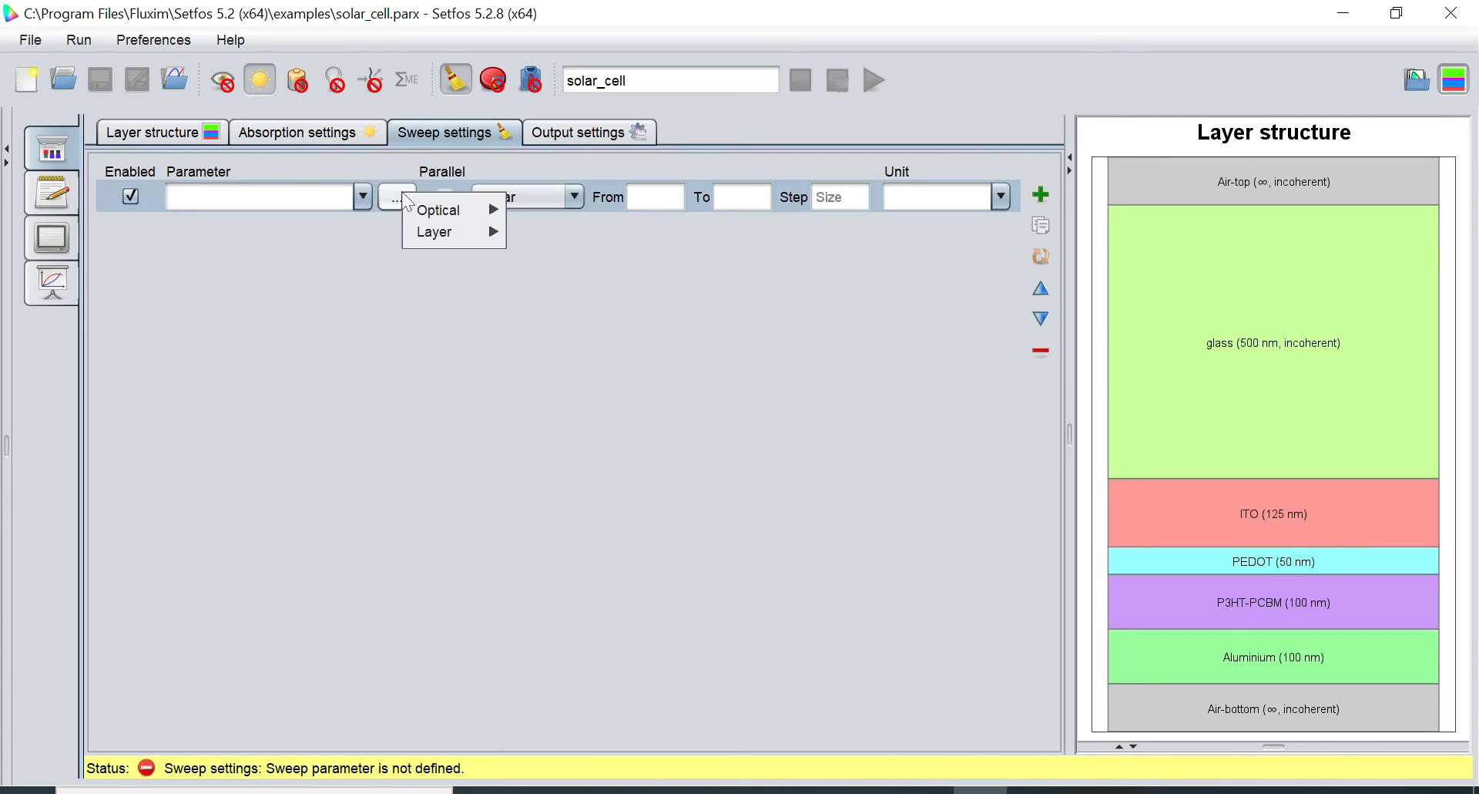
{"action": "mouse_move", "coordinate": [446, 236]}
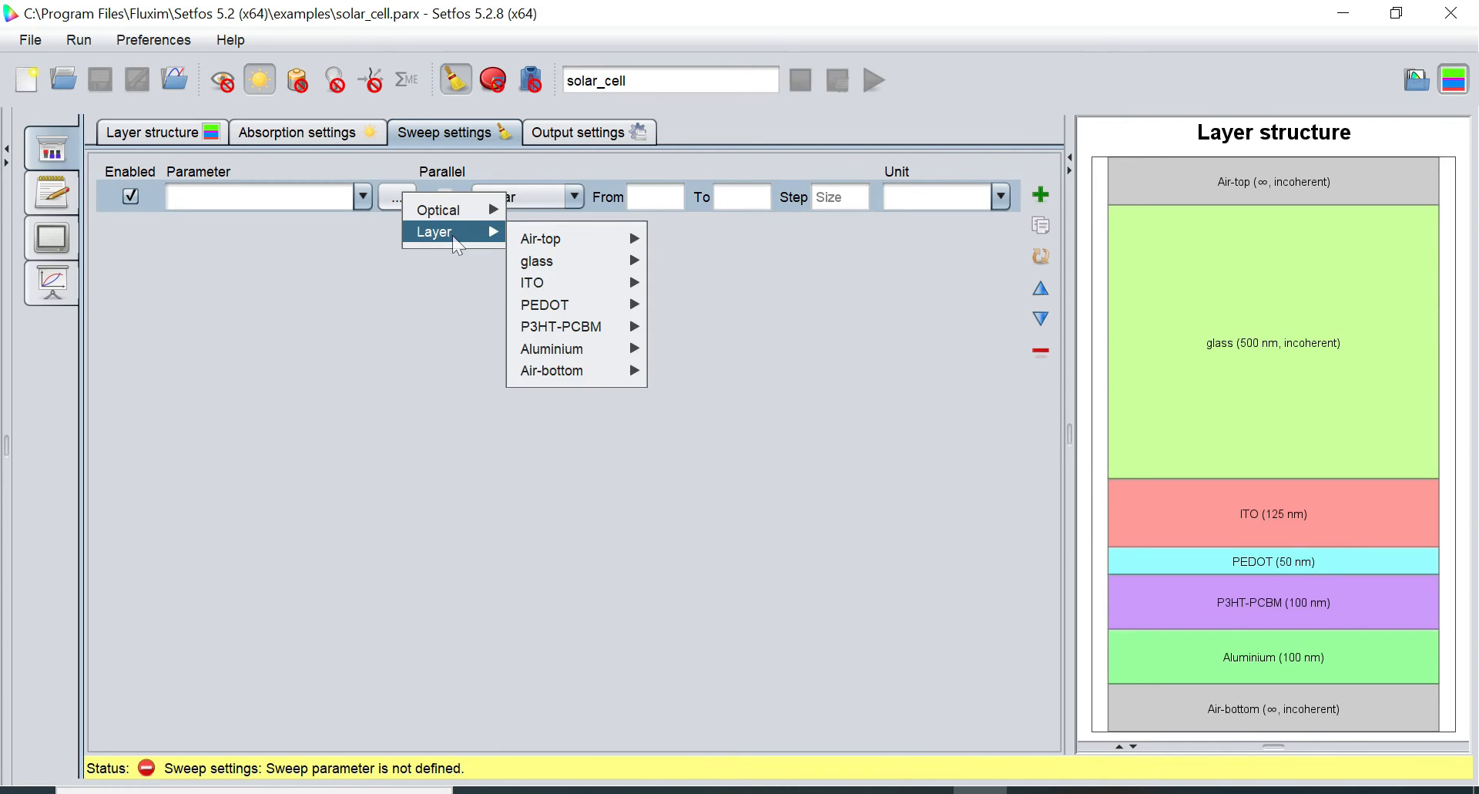
{"action": "mouse_move", "coordinate": [594, 330]}
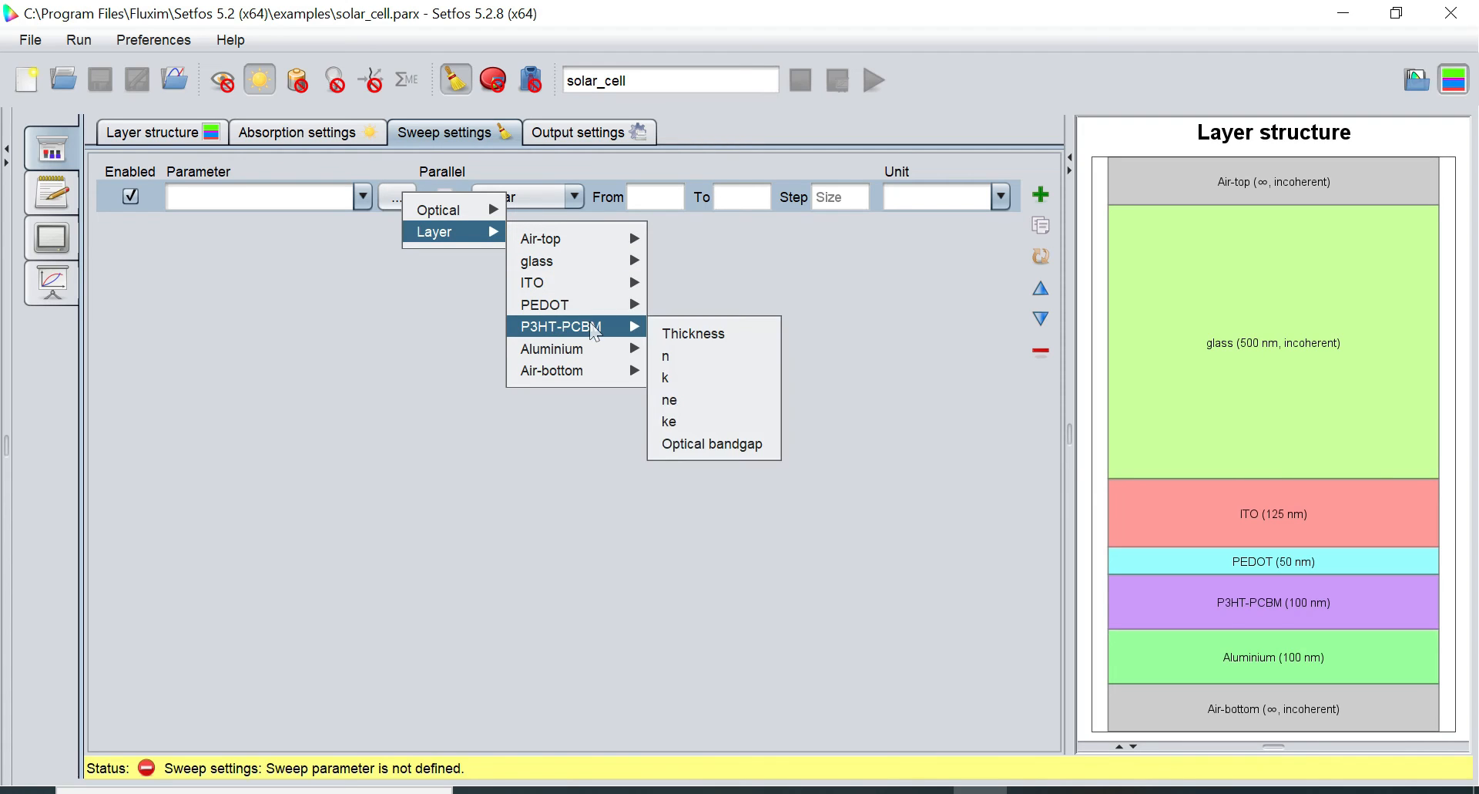
{"action": "left_click", "coordinate": [683, 336]}
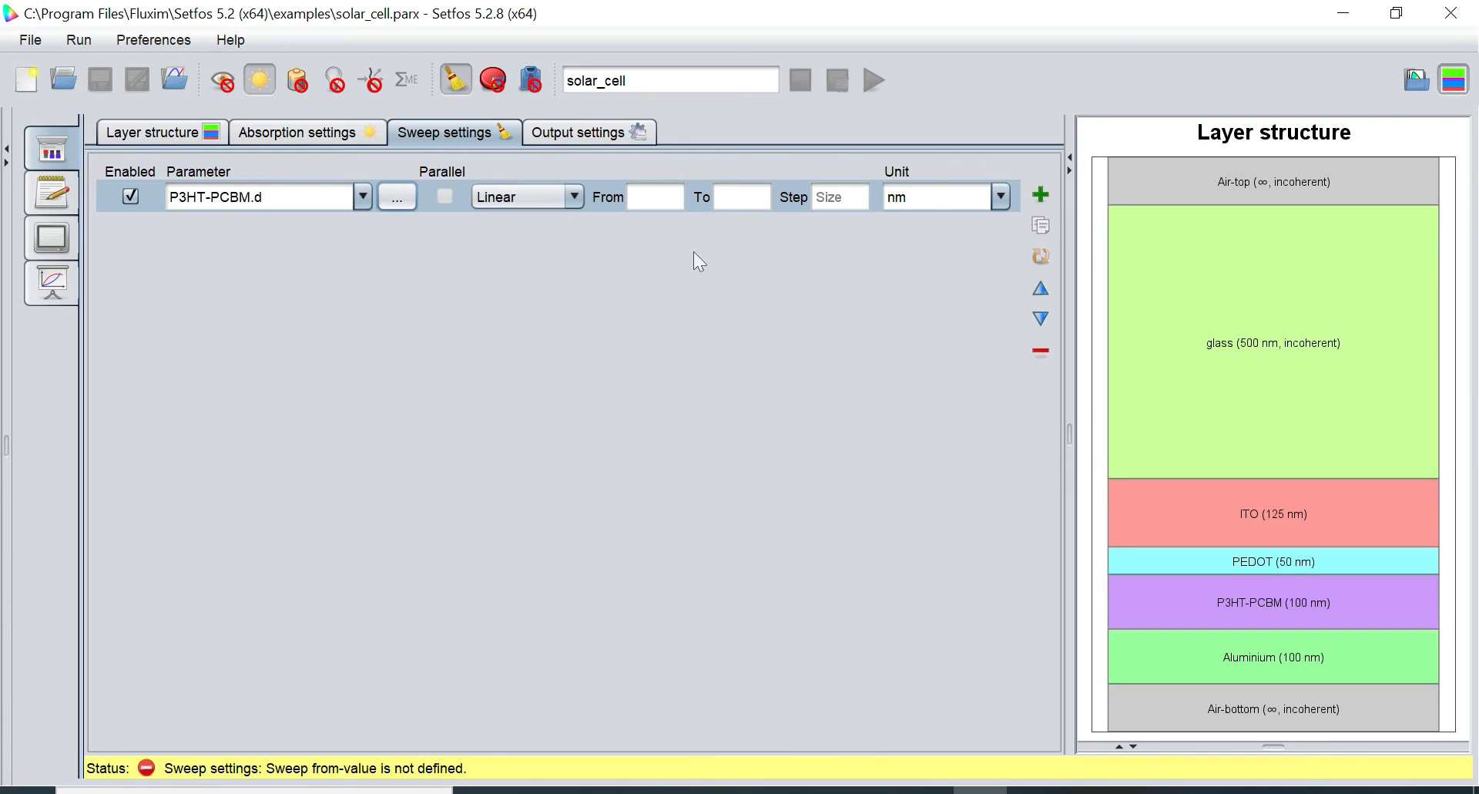
Set the thickness sweep from 10 to 200 in steps of 10, keeping nm units
{"action": "left_click", "coordinate": [655, 197]}
{"action": "type", "text": "10"}
{"action": "left_click", "coordinate": [742, 197]}
{"action": "type", "text": "200"}
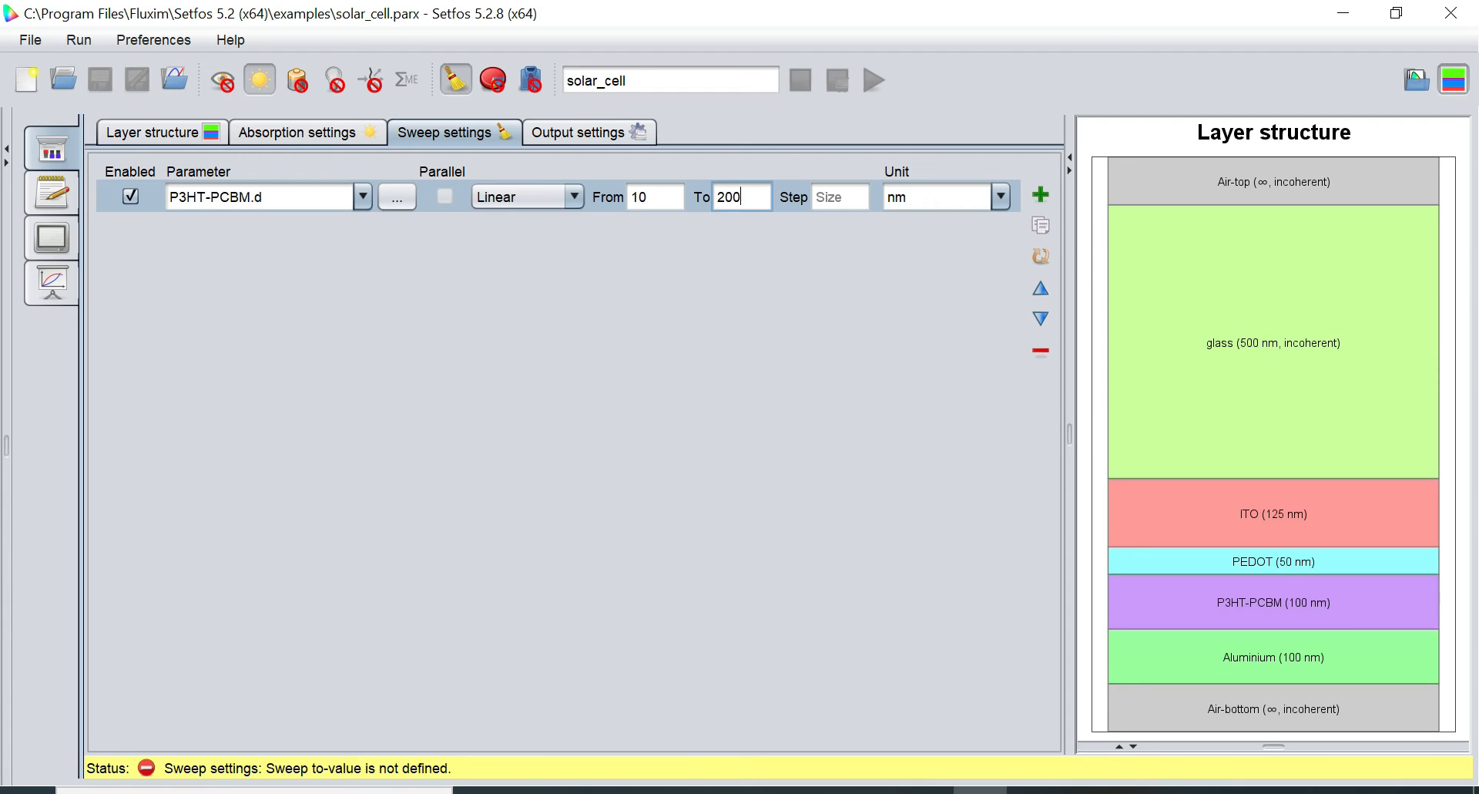
{"action": "left_click", "coordinate": [840, 197]}
{"action": "type", "text": "10"}
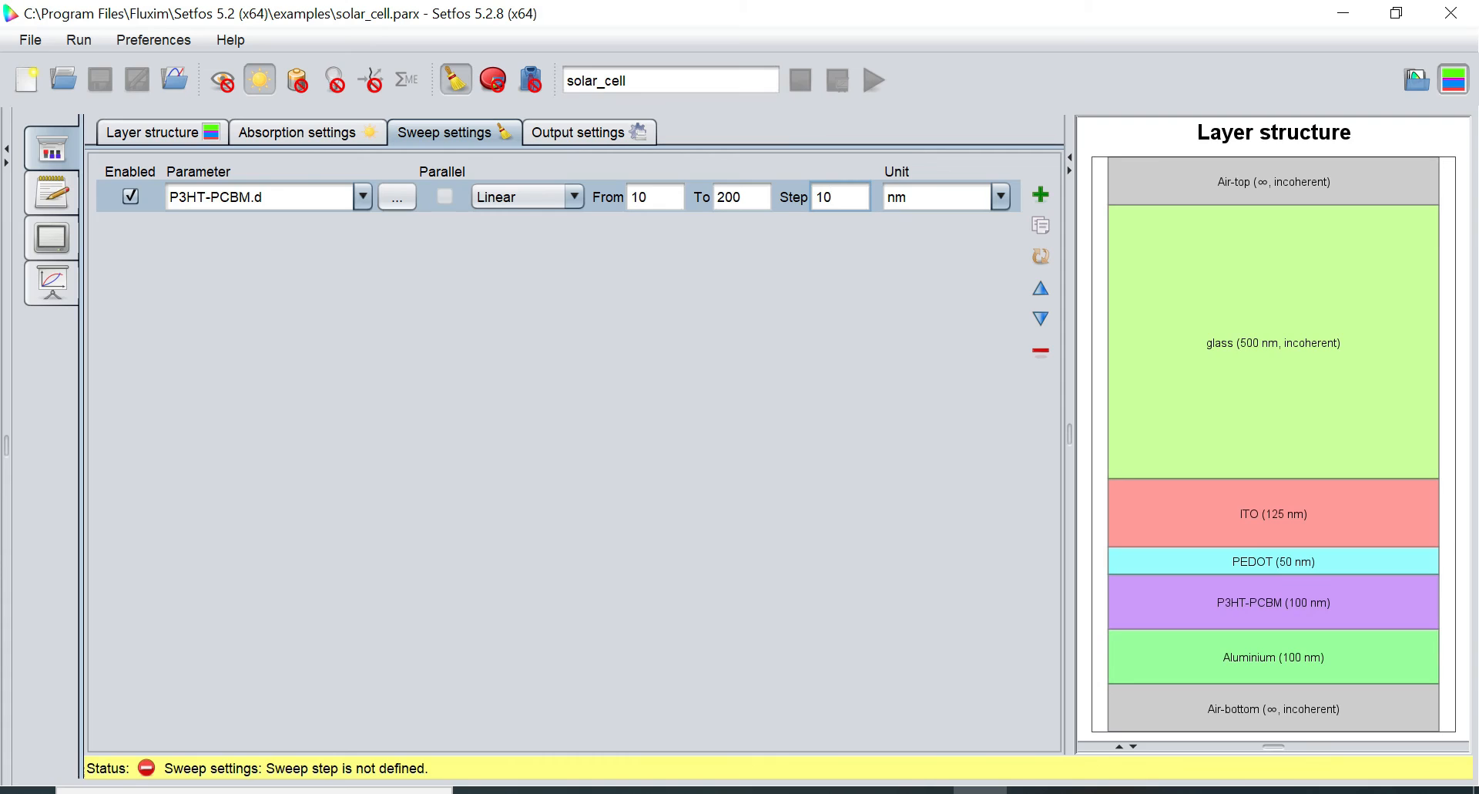
{"action": "left_click", "coordinate": [756, 198]}
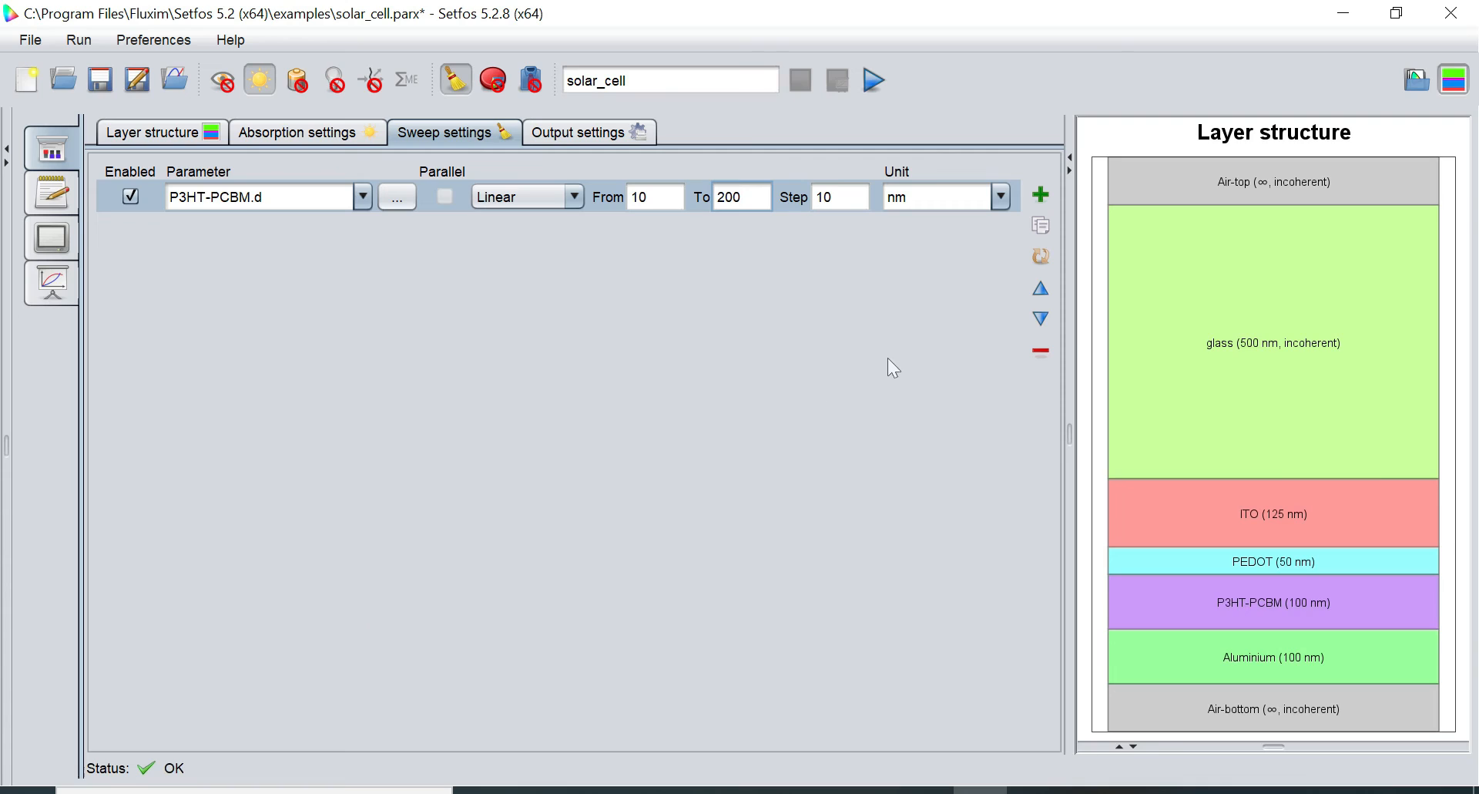
{"action": "left_click", "coordinate": [998, 198]}
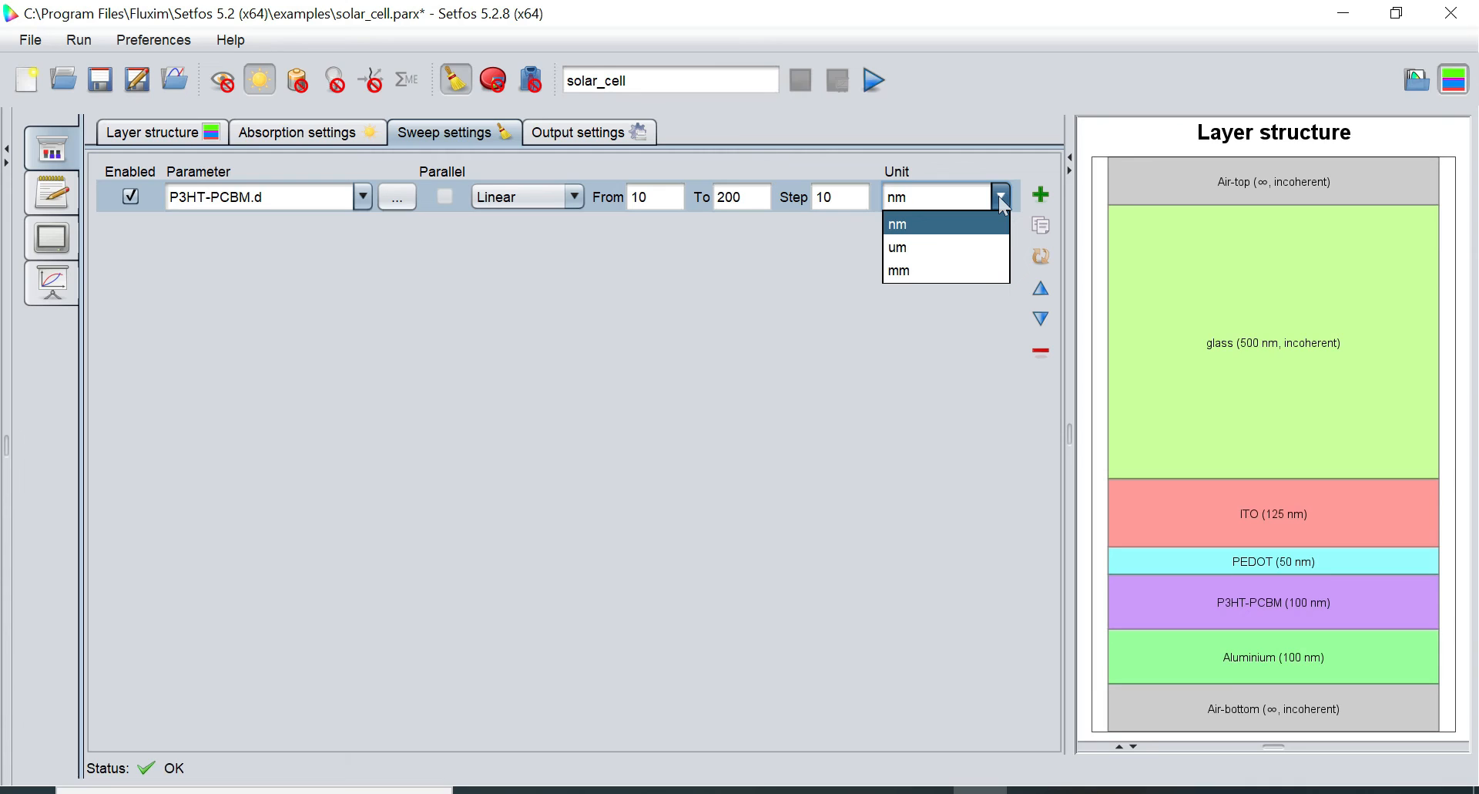
{"action": "left_click", "coordinate": [998, 196]}
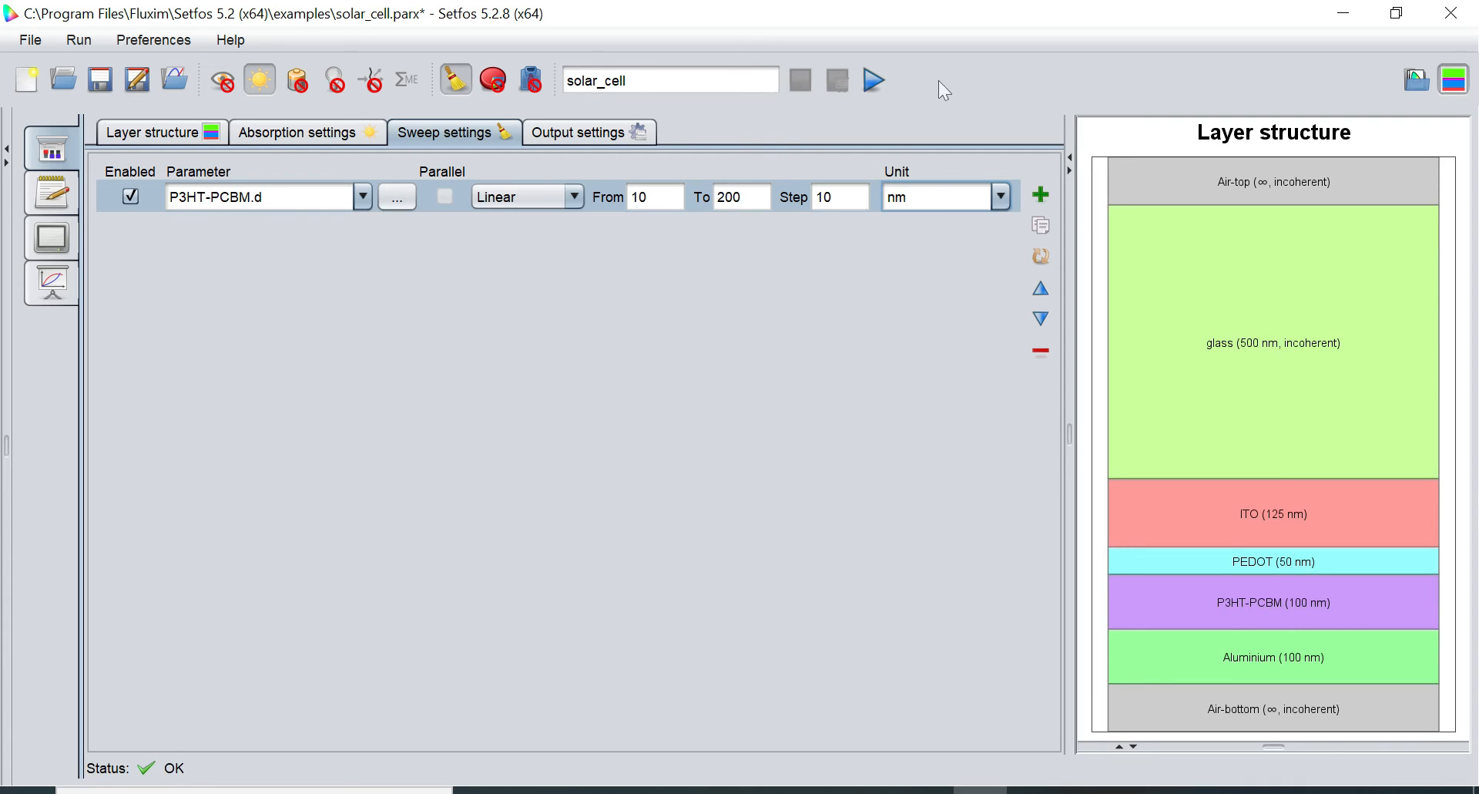
Run the thickness sweep and show the Photocurrent plot versus P3HT-PCBM thickness
{"action": "left_click", "coordinate": [869, 81]}
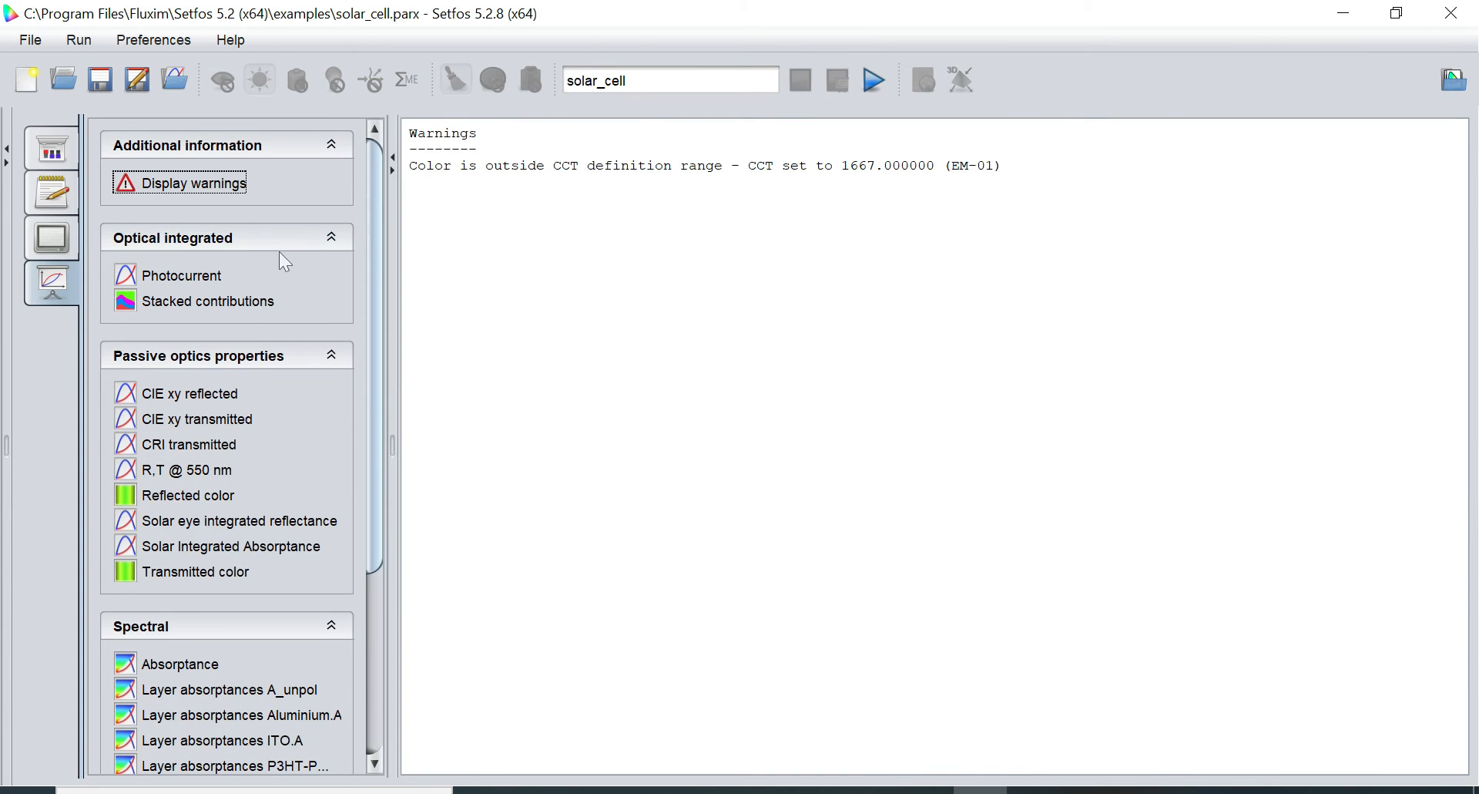
{"action": "left_click", "coordinate": [196, 276]}
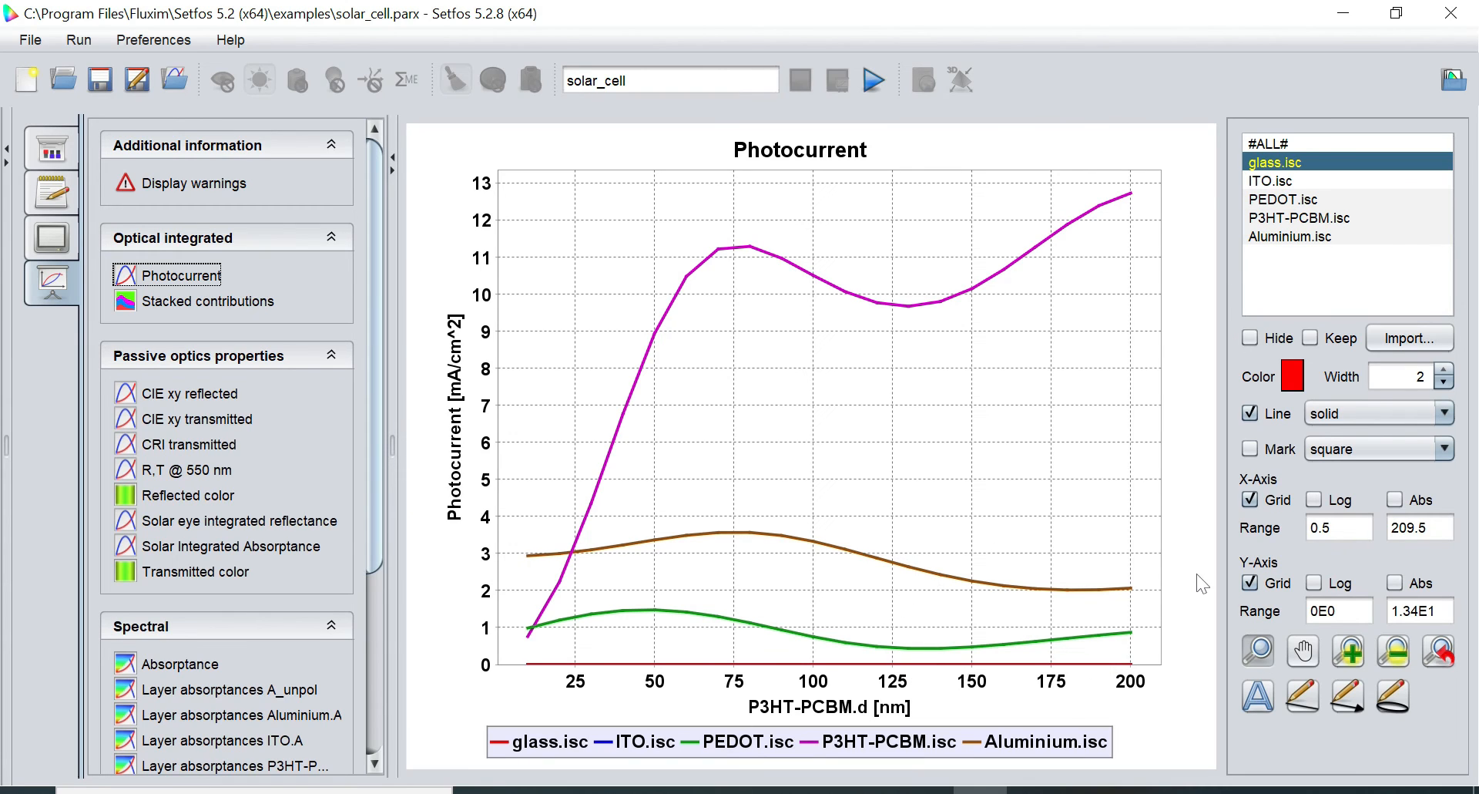
Hide the glass.isc, ITO.isc, PEDOT.isc and Aluminium.isc curves, leaving P3HT-PCBM.isc
{"action": "left_click", "coordinate": [1263, 340]}
{"action": "left_click", "coordinate": [1286, 180]}
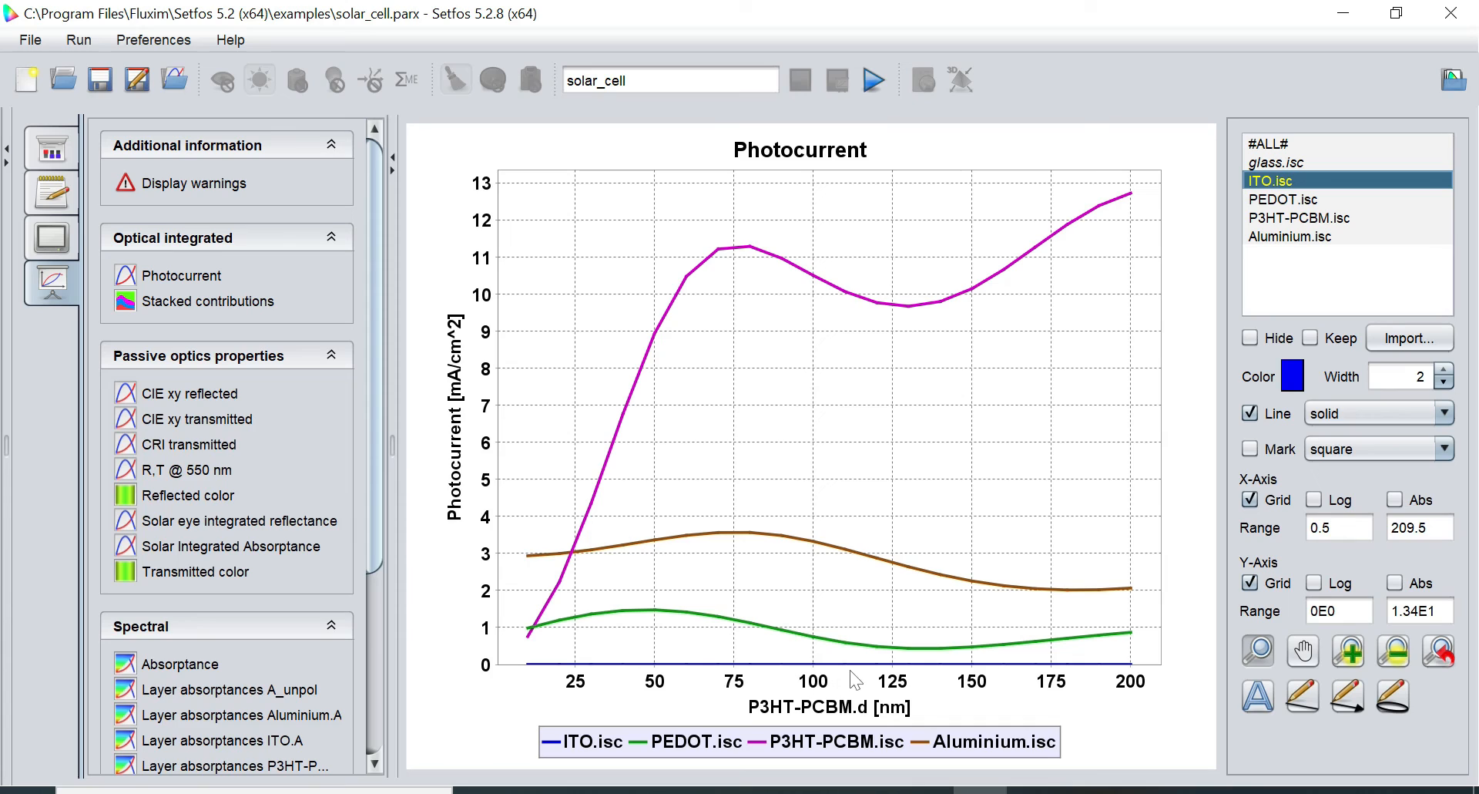
{"action": "left_click", "coordinate": [1253, 339]}
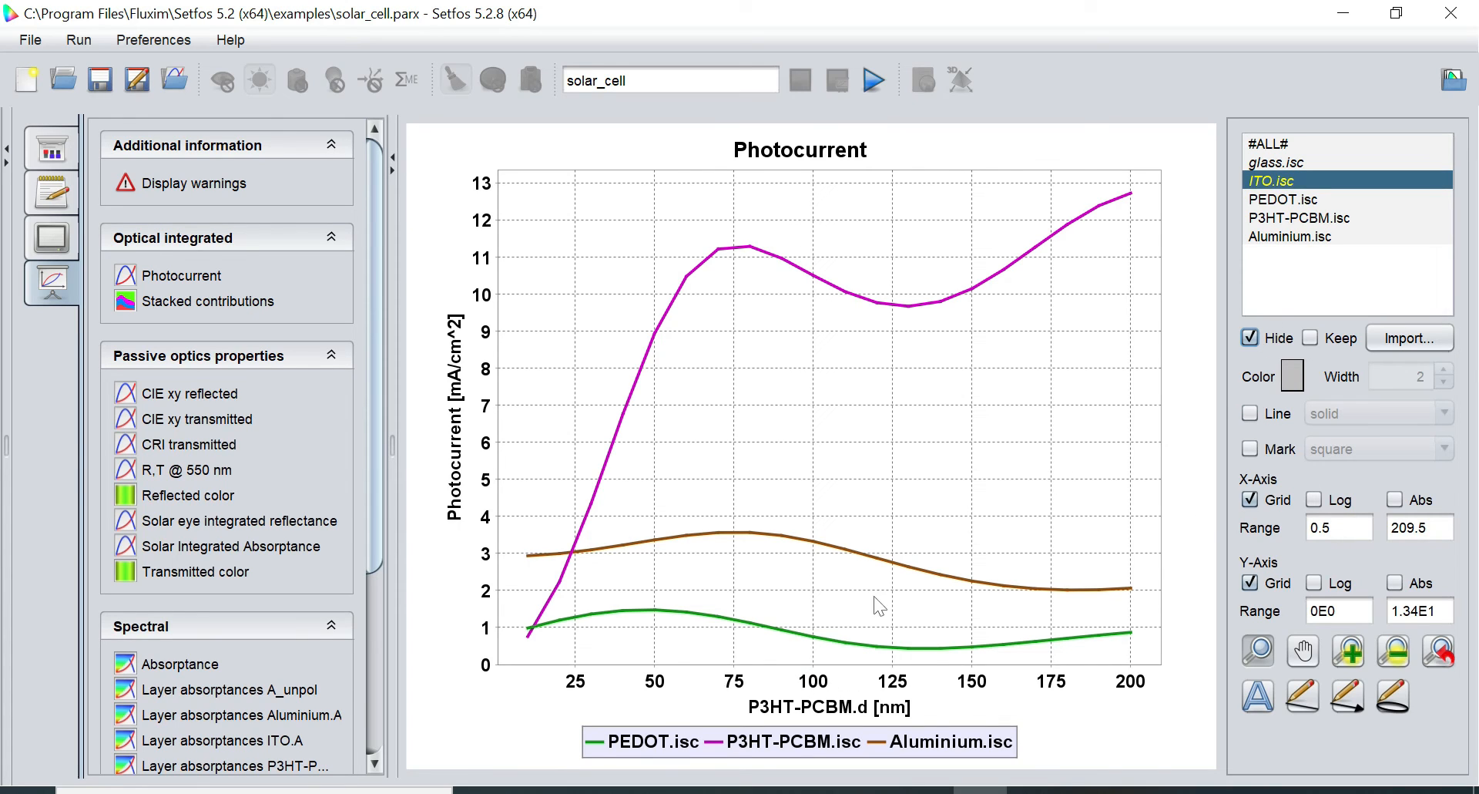
{"action": "left_click", "coordinate": [1285, 198]}
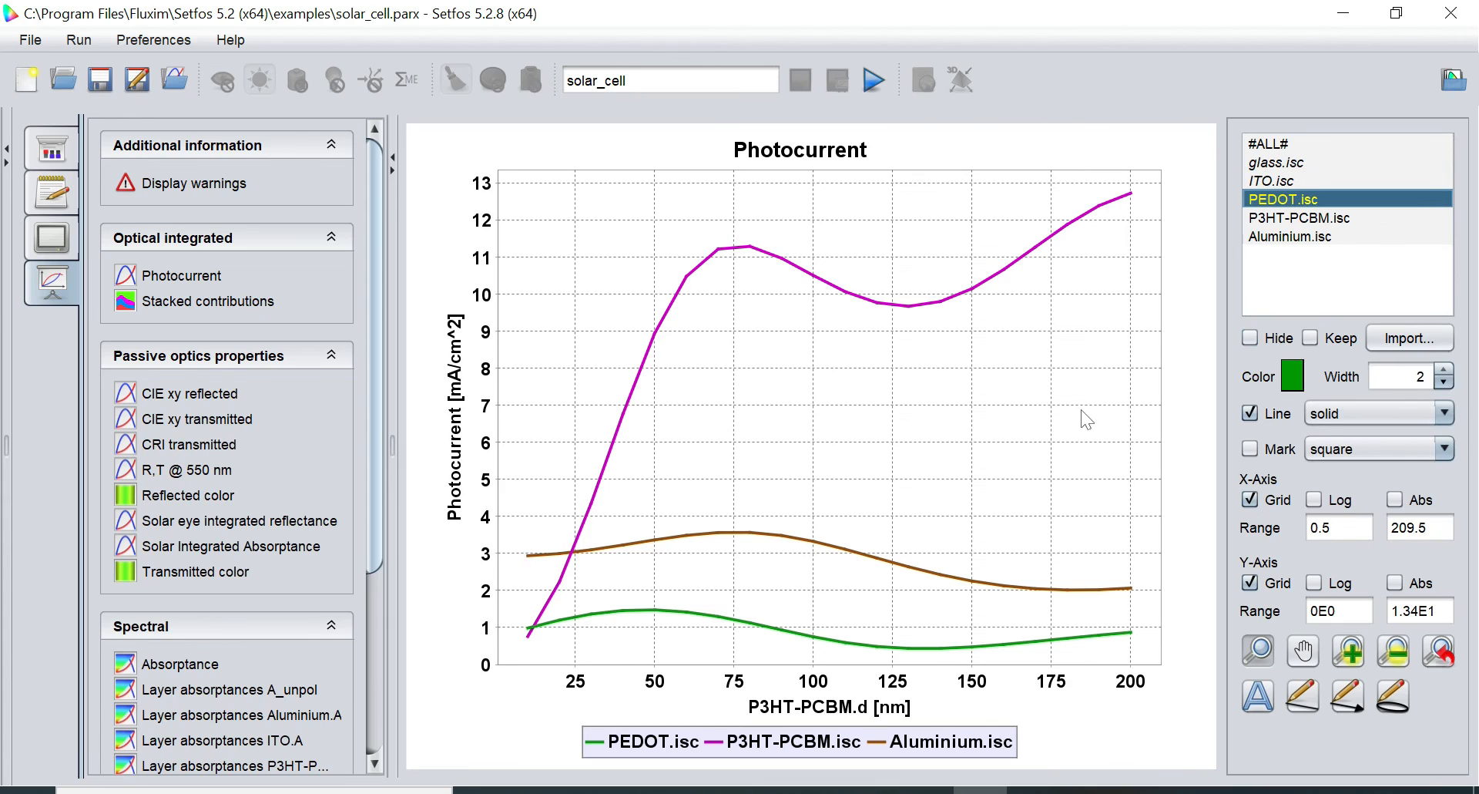
{"action": "left_click", "coordinate": [1251, 339]}
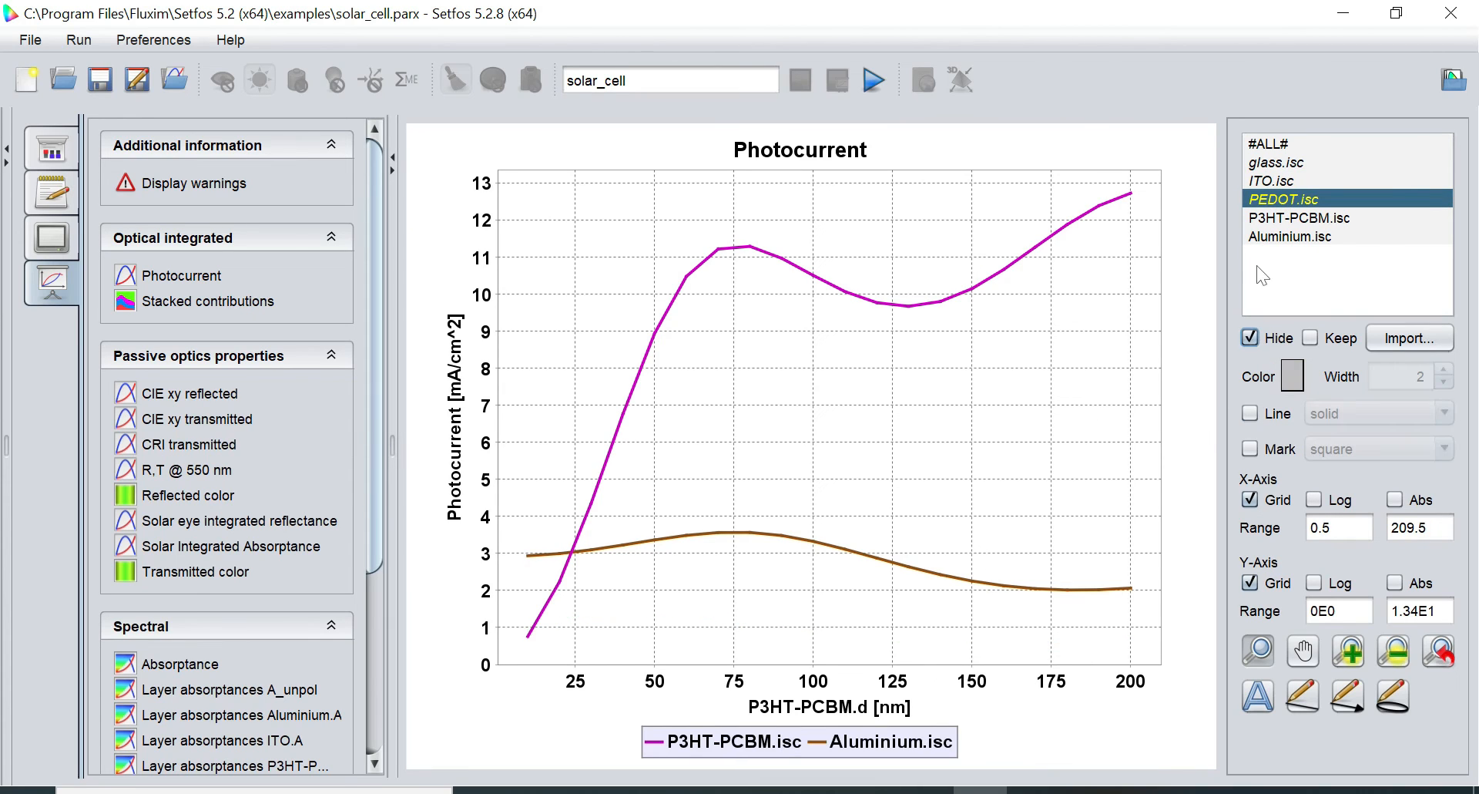
{"action": "left_click", "coordinate": [1270, 219]}
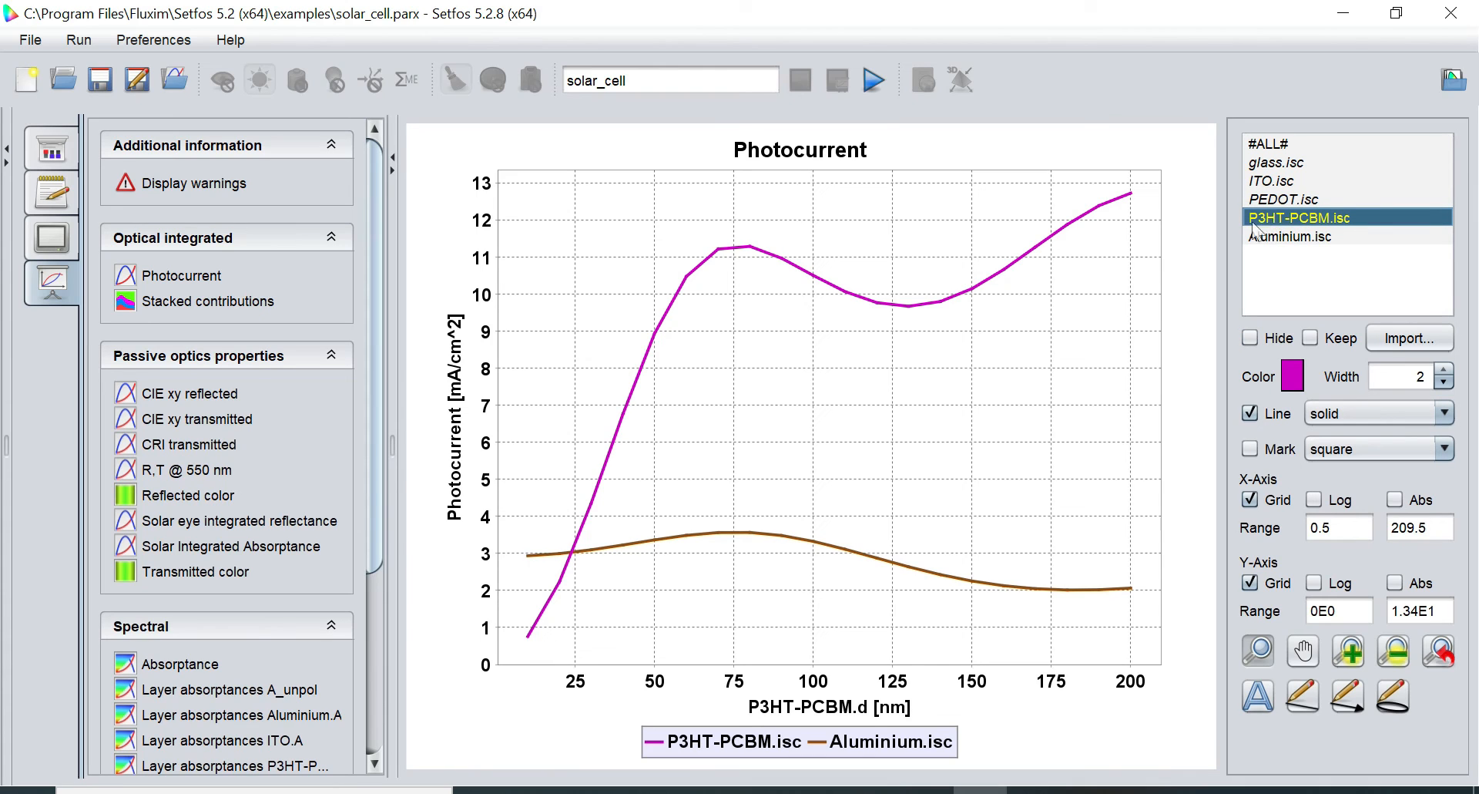
{"action": "left_click", "coordinate": [1261, 236]}
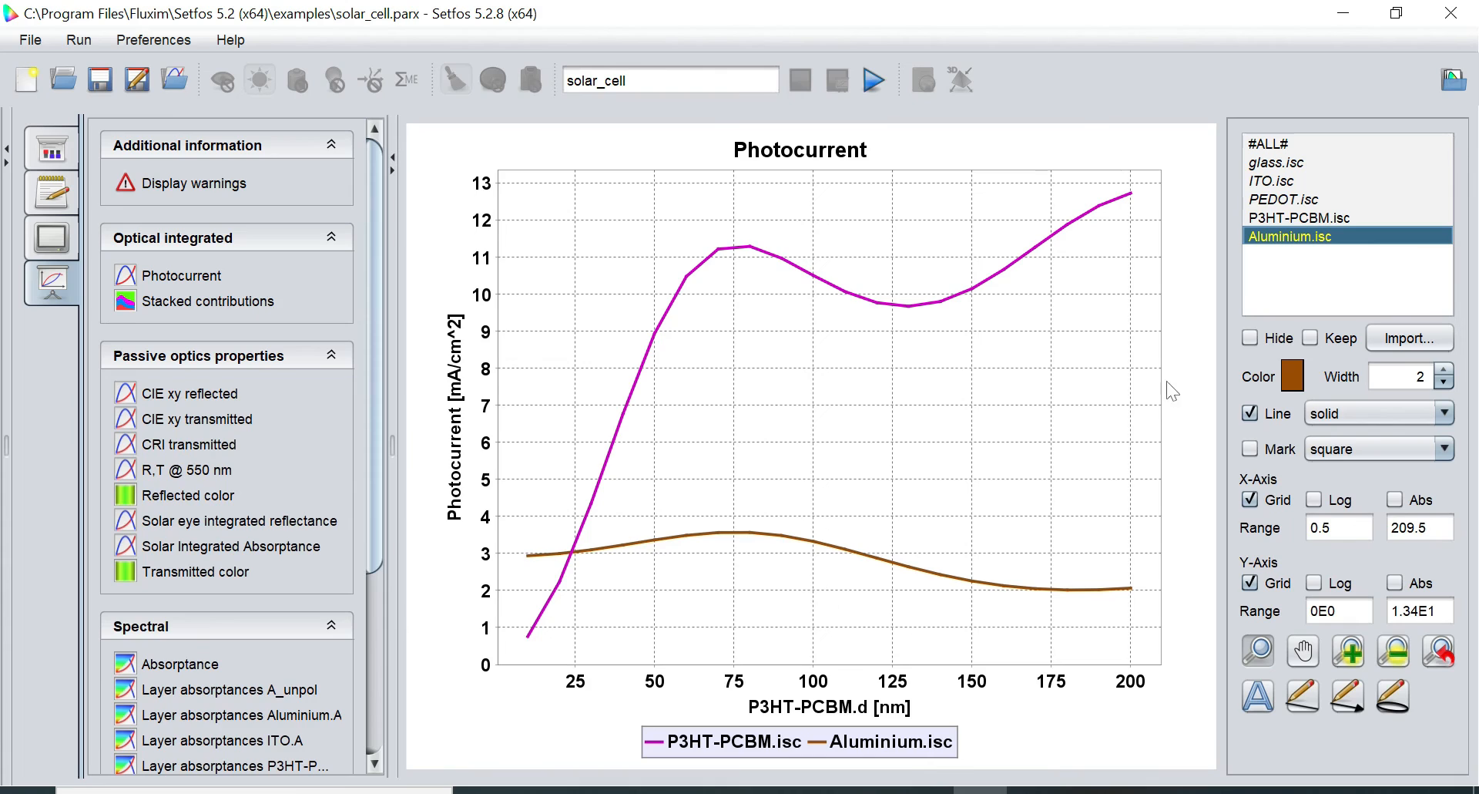
{"action": "left_click", "coordinate": [1256, 339]}
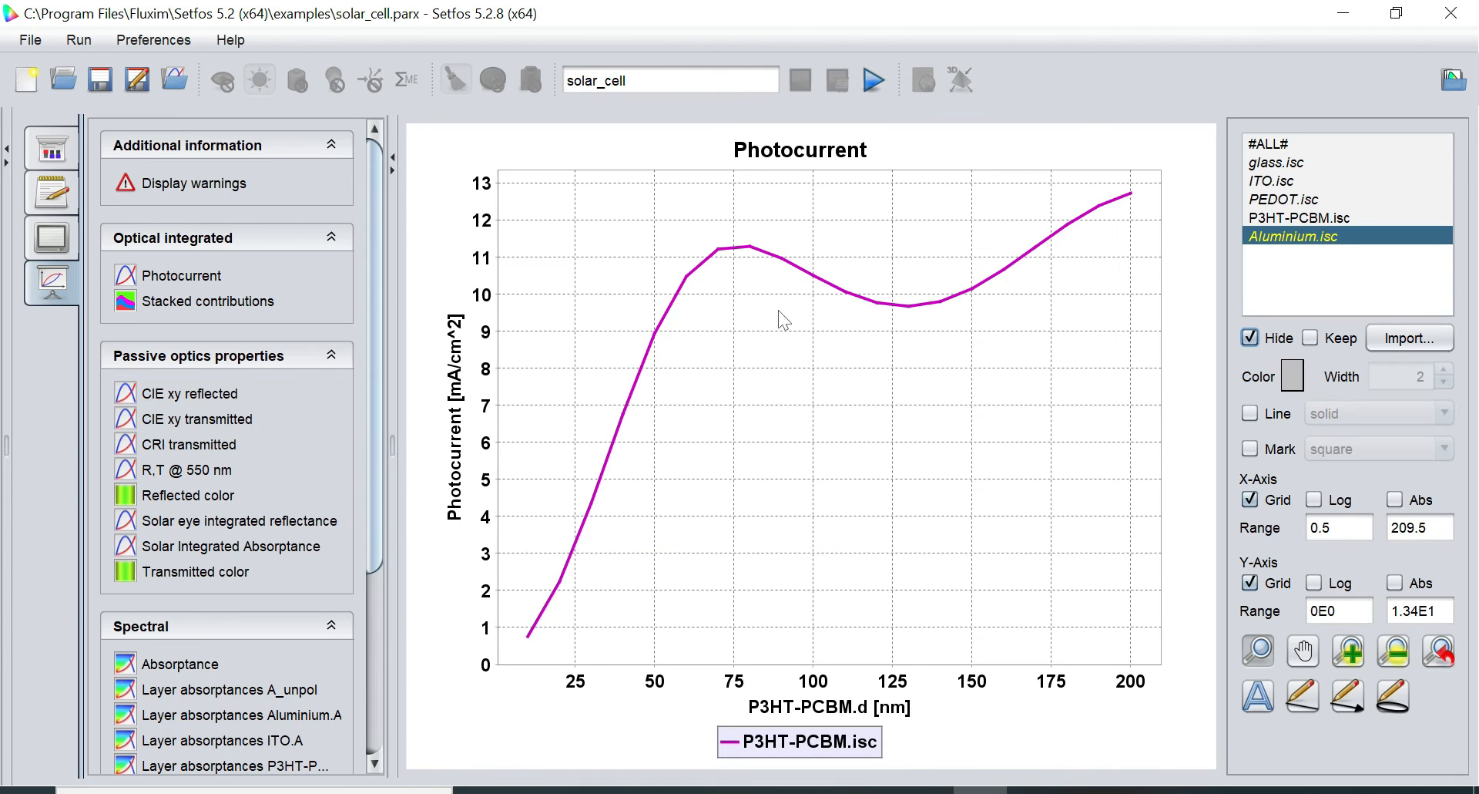
{"action": "left_click", "coordinate": [1269, 218]}
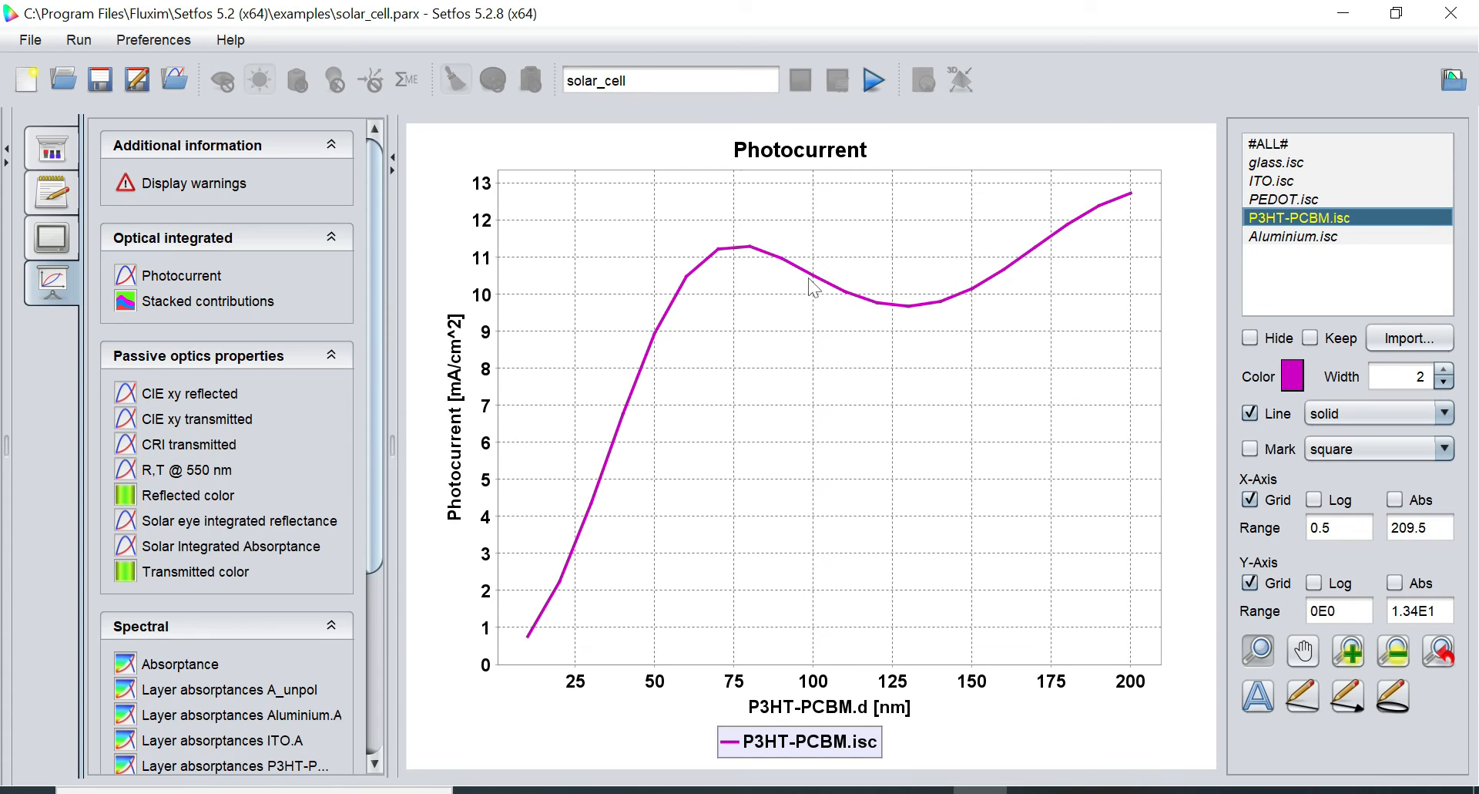
Return to the layer structure settings and switch on drift-diffusion electrical simulation
{"action": "left_click", "coordinate": [67, 144]}
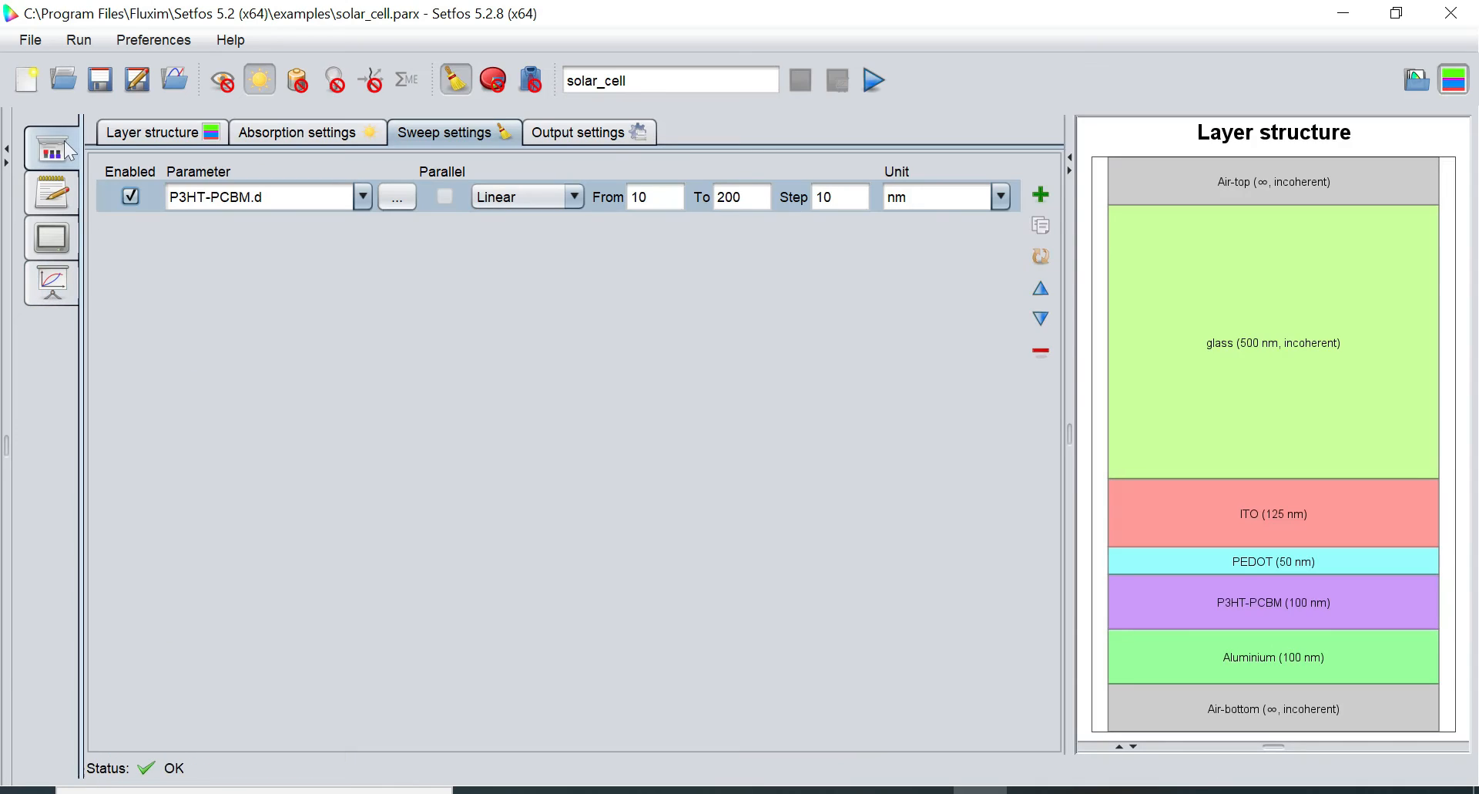
{"action": "left_click", "coordinate": [126, 136]}
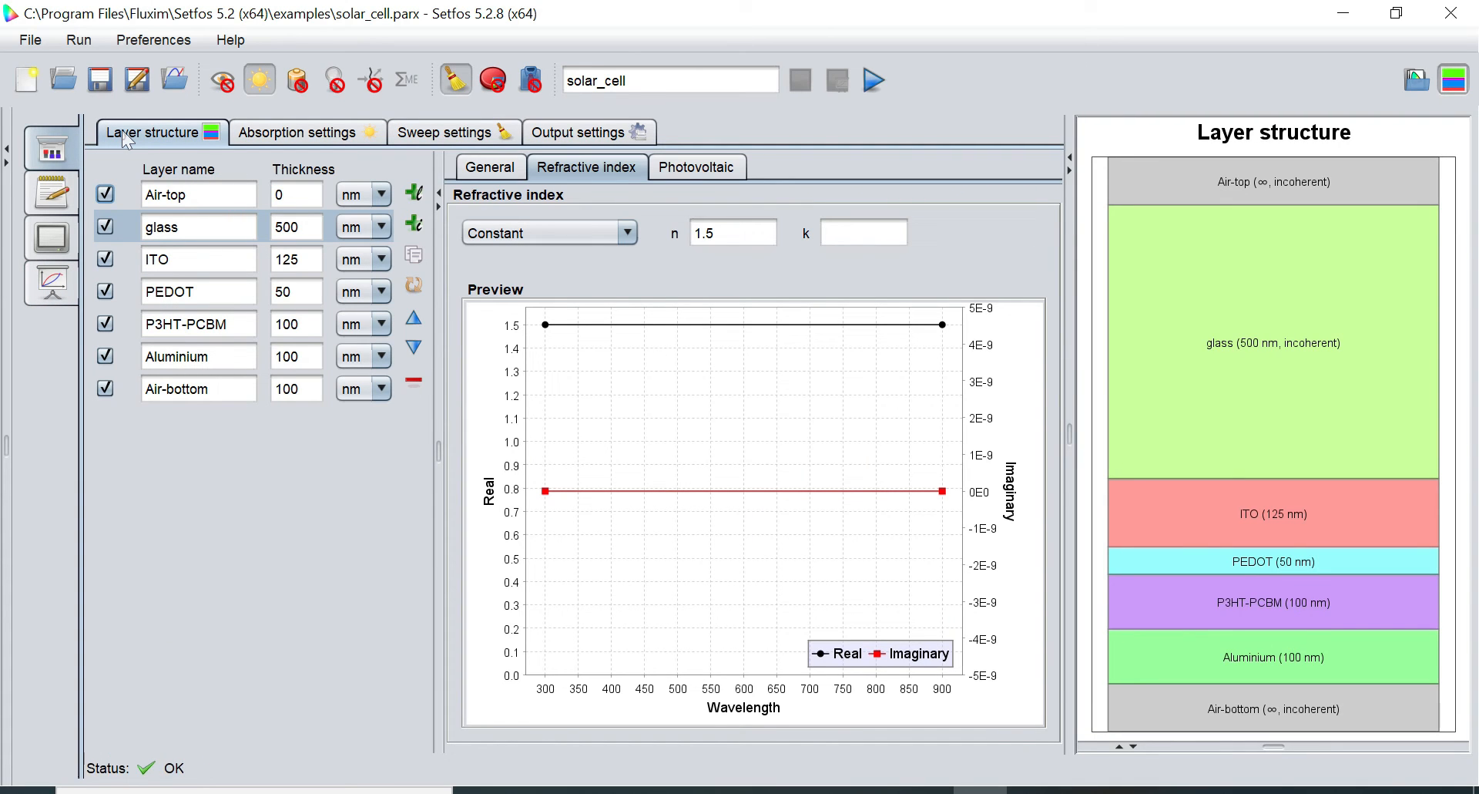
{"action": "left_click", "coordinate": [297, 81]}
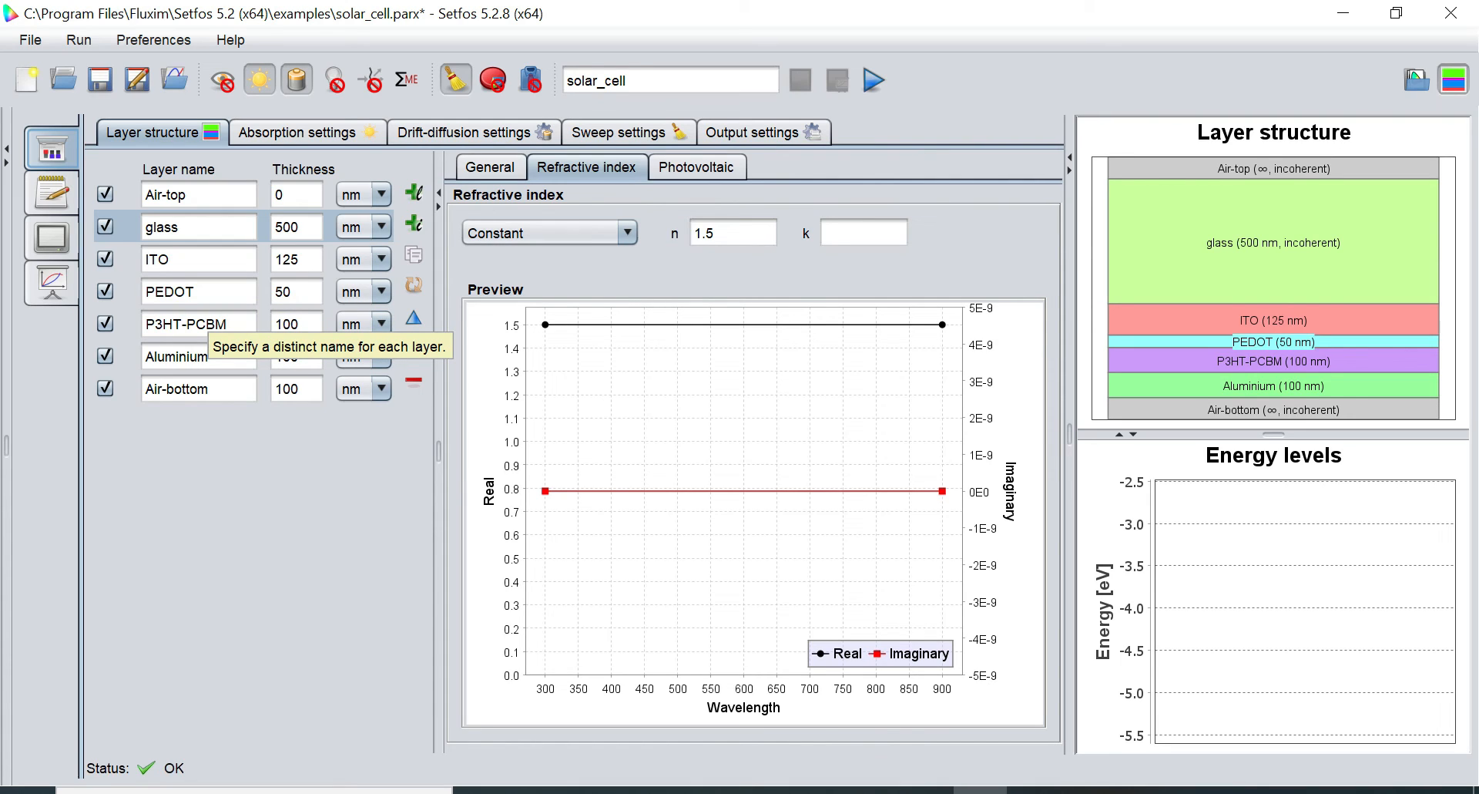
Review the P3HT-PCBM and ITO optical data and the drift-diffusion settings
{"action": "left_click", "coordinate": [186, 323]}
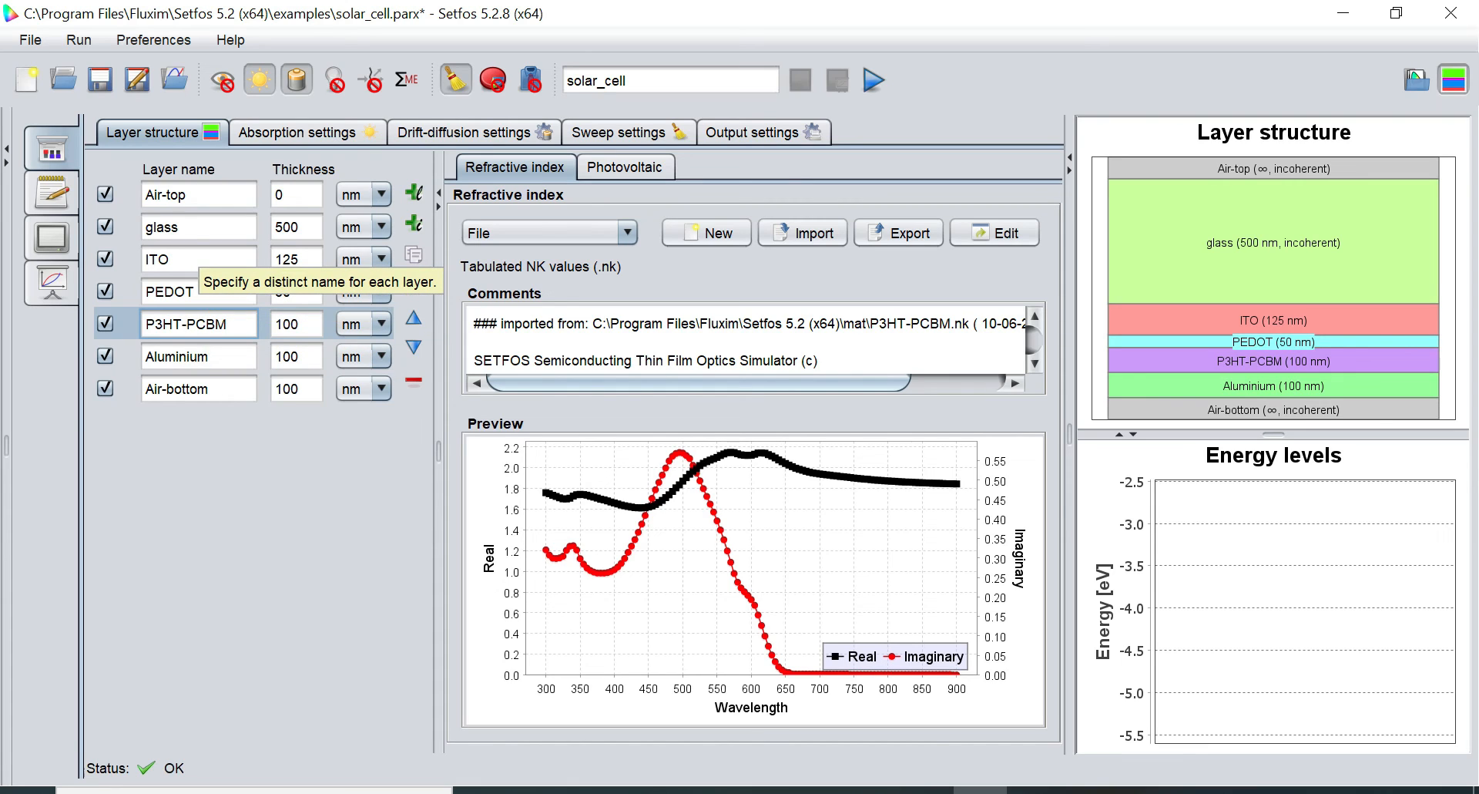
{"action": "left_click", "coordinate": [199, 259]}
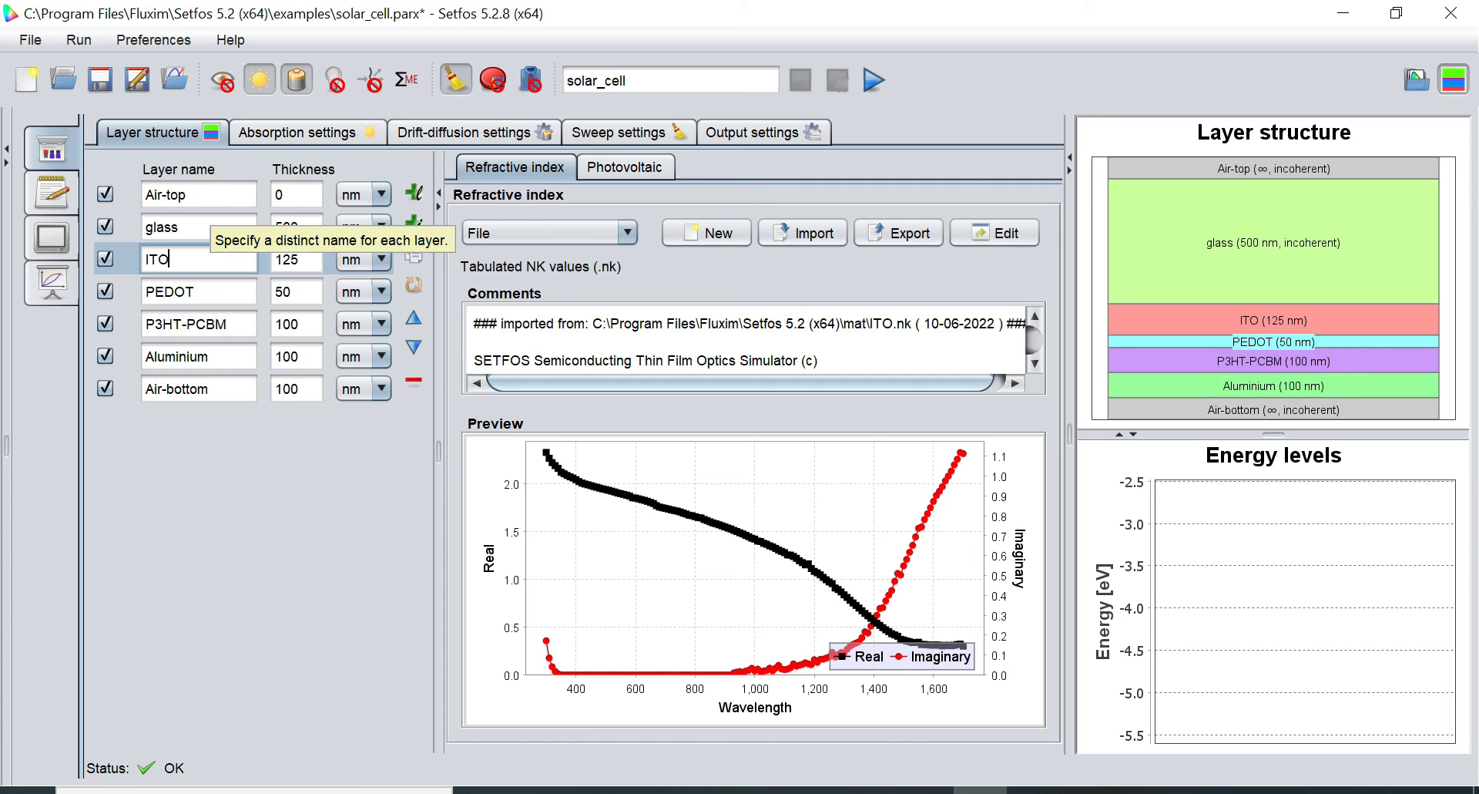
{"action": "left_click", "coordinate": [436, 132]}
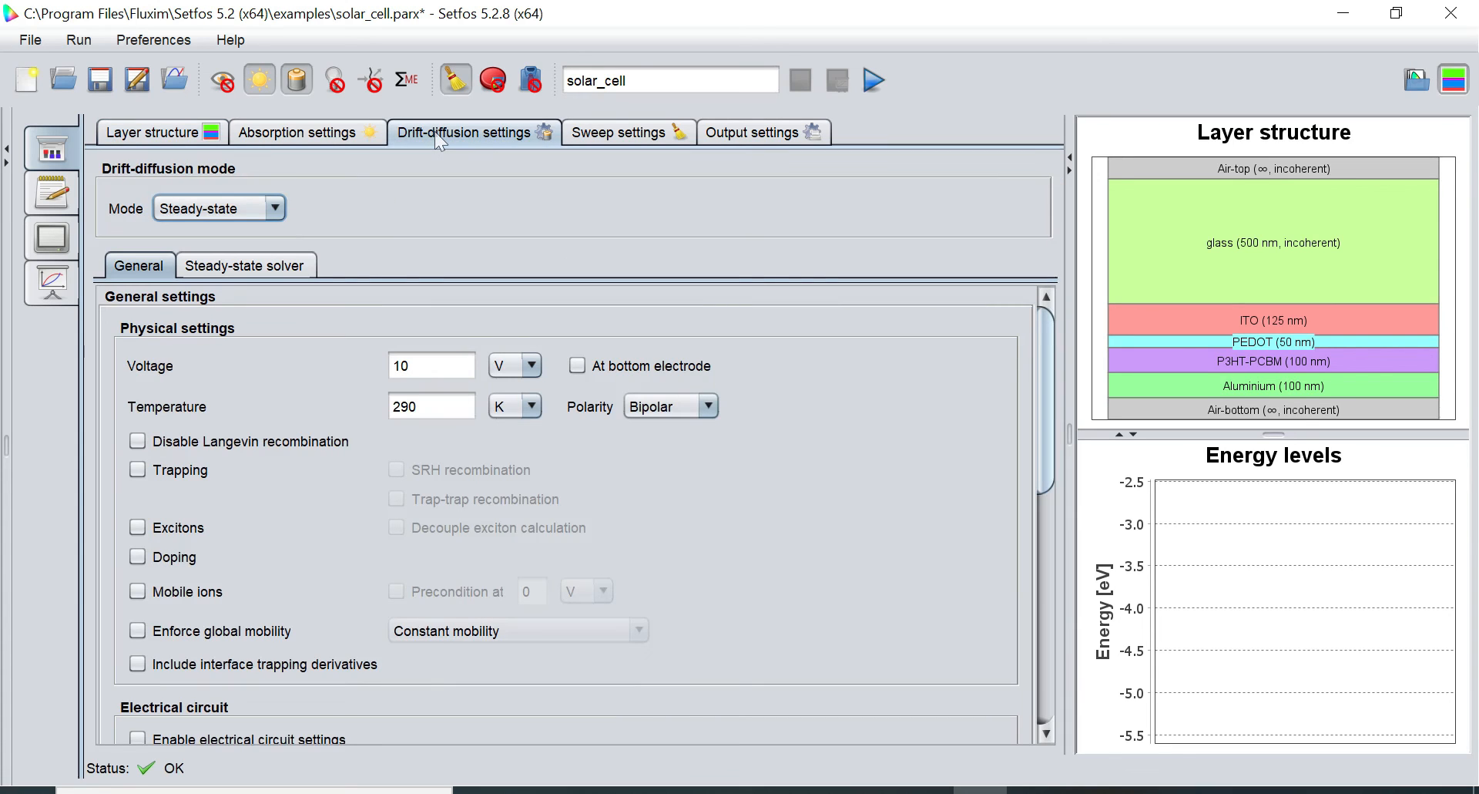
{"action": "left_click", "coordinate": [129, 137]}
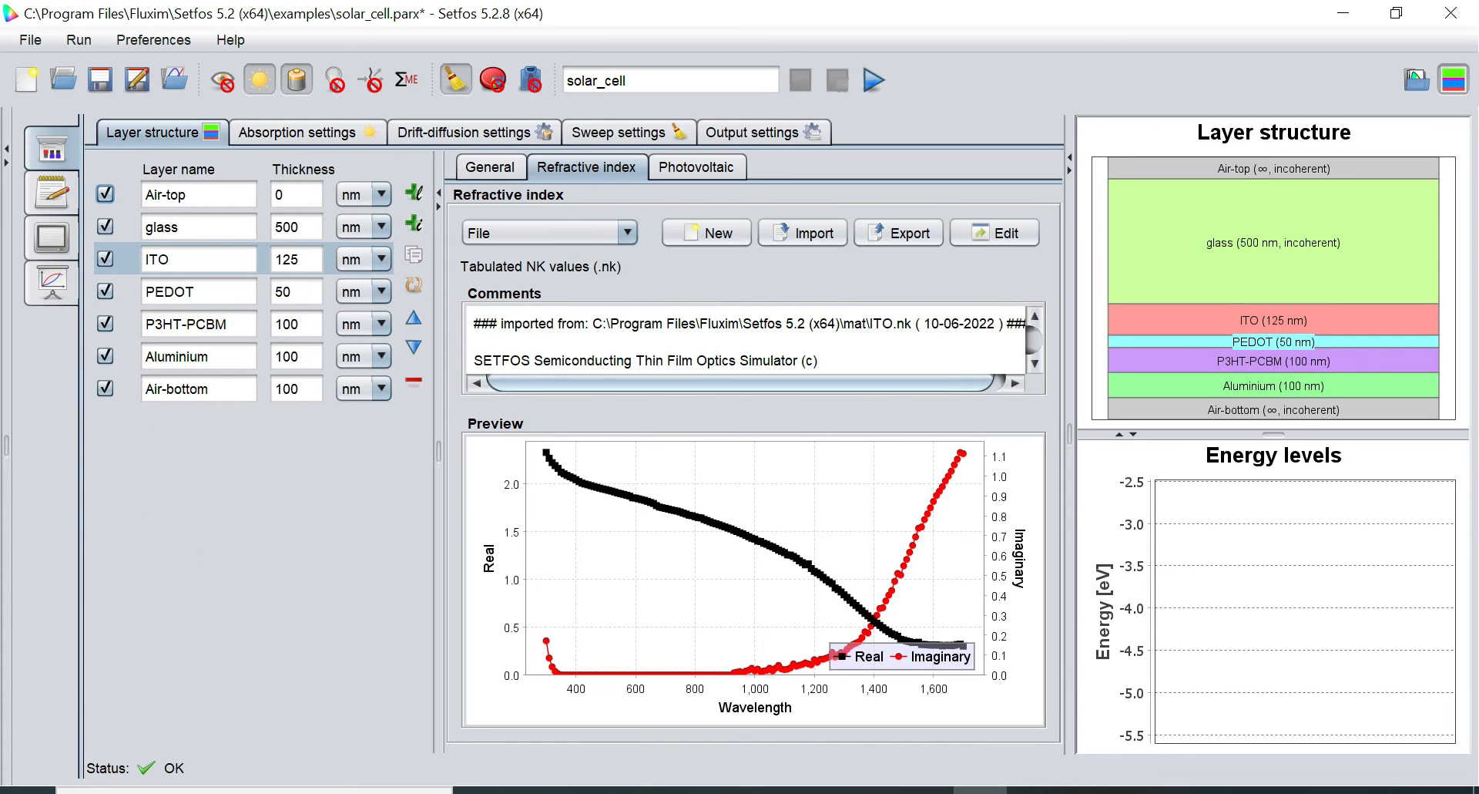
Tick Semiconducting in the P3HT-PCBM layer's General properties
{"action": "left_click", "coordinate": [193, 323]}
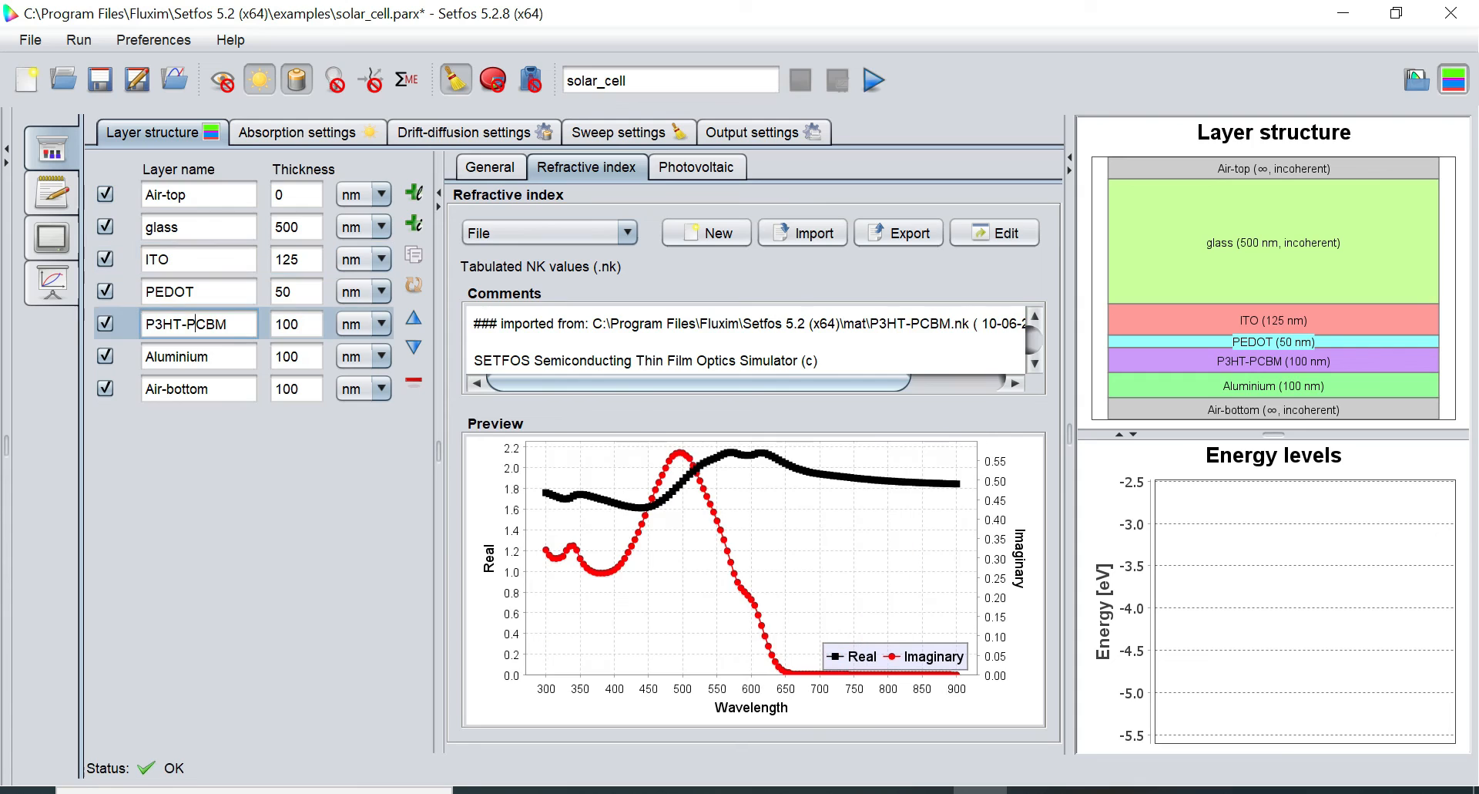
{"action": "left_click", "coordinate": [485, 169]}
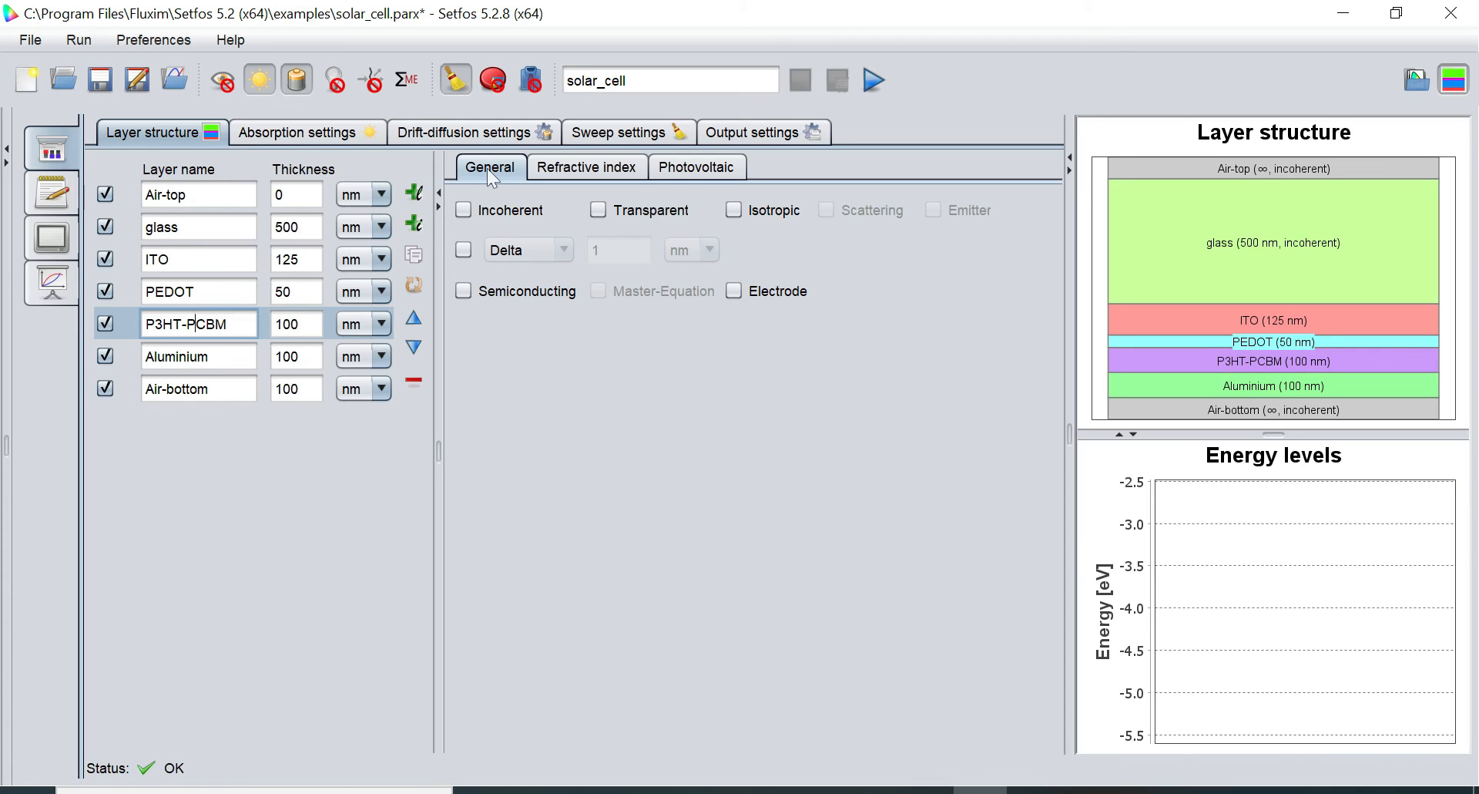
{"action": "left_click", "coordinate": [469, 292]}
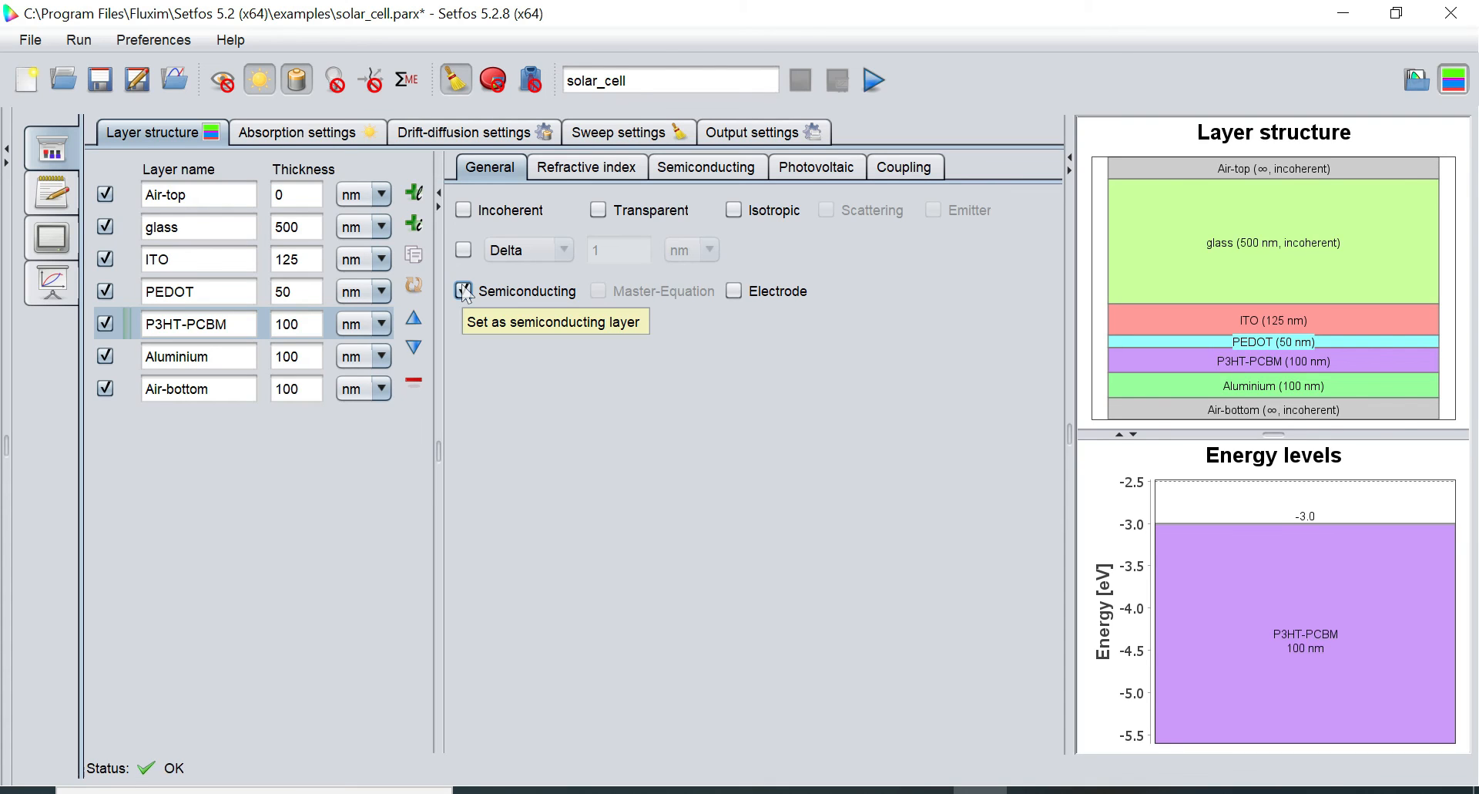
Open the P3HT-PCBM layer's Semiconducting parameters and start importing an electrical material (.em) file
{"action": "left_click", "coordinate": [705, 168]}
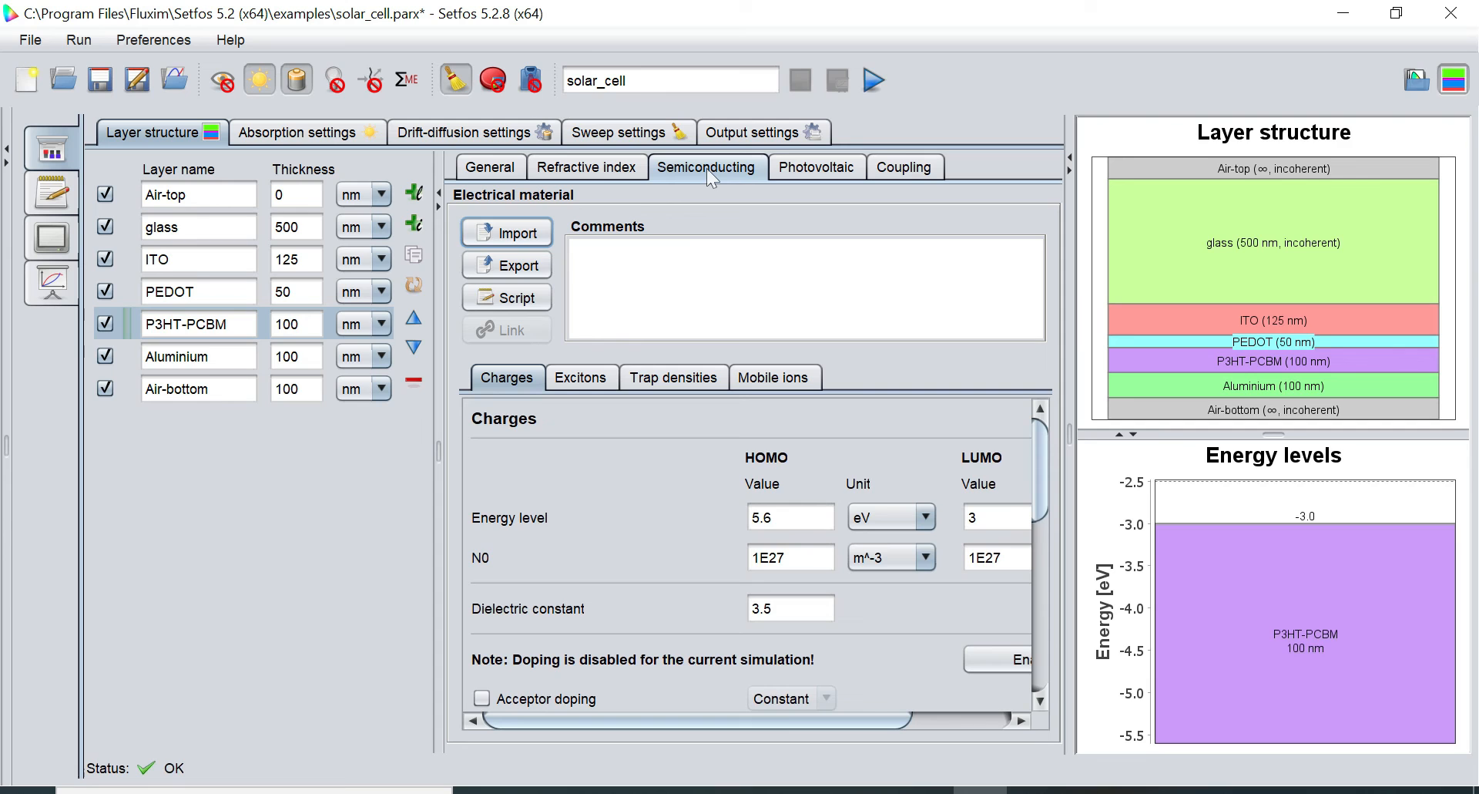
{"action": "left_click", "coordinate": [520, 240]}
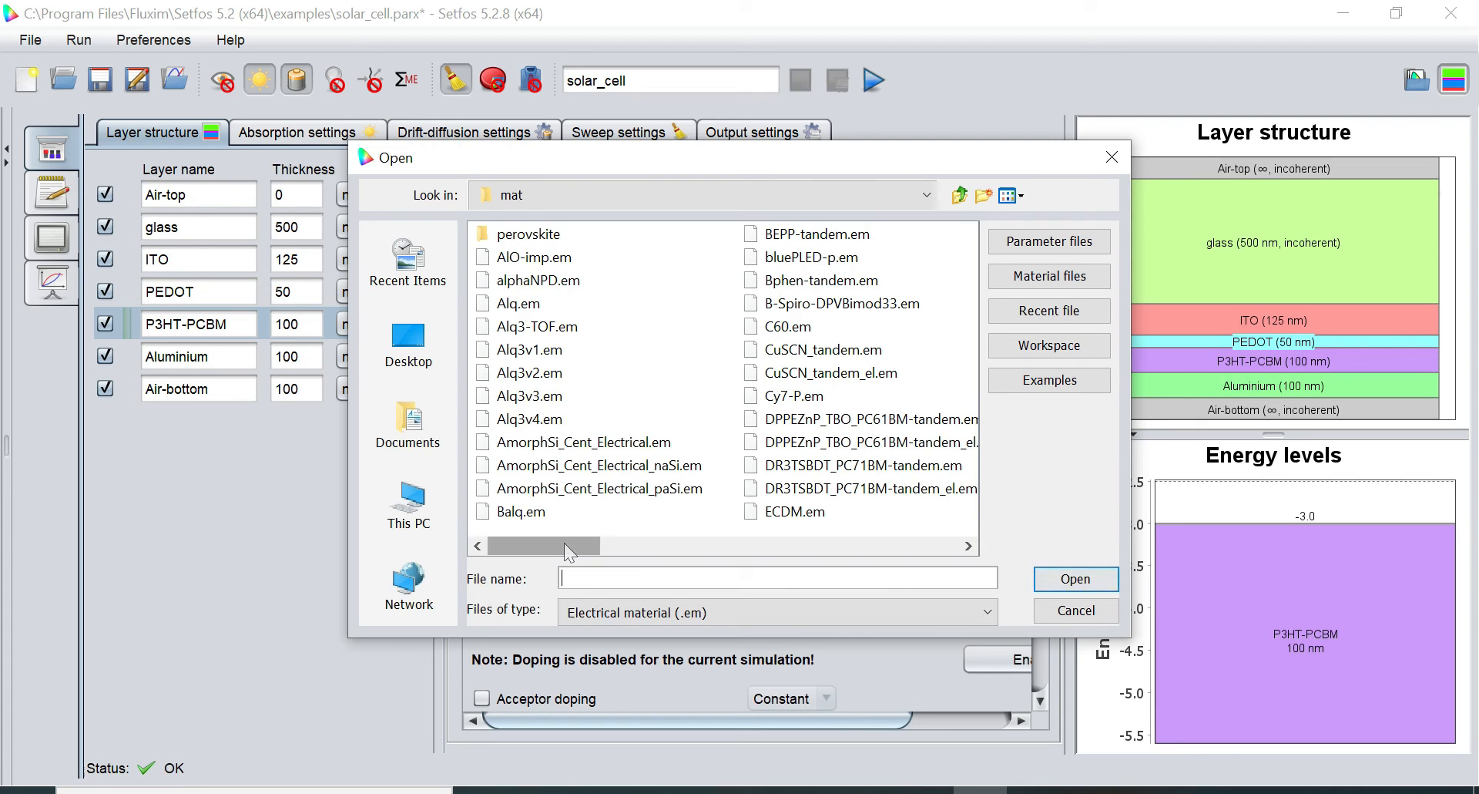
Load P3HT-PCBM.em into the P3HT-PCBM layer, giving HOMO 5.3 eV and LUMO 3.7 eV
{"action": "left_click_drag", "start_coordinate": [564, 543], "coordinate": [880, 534]}
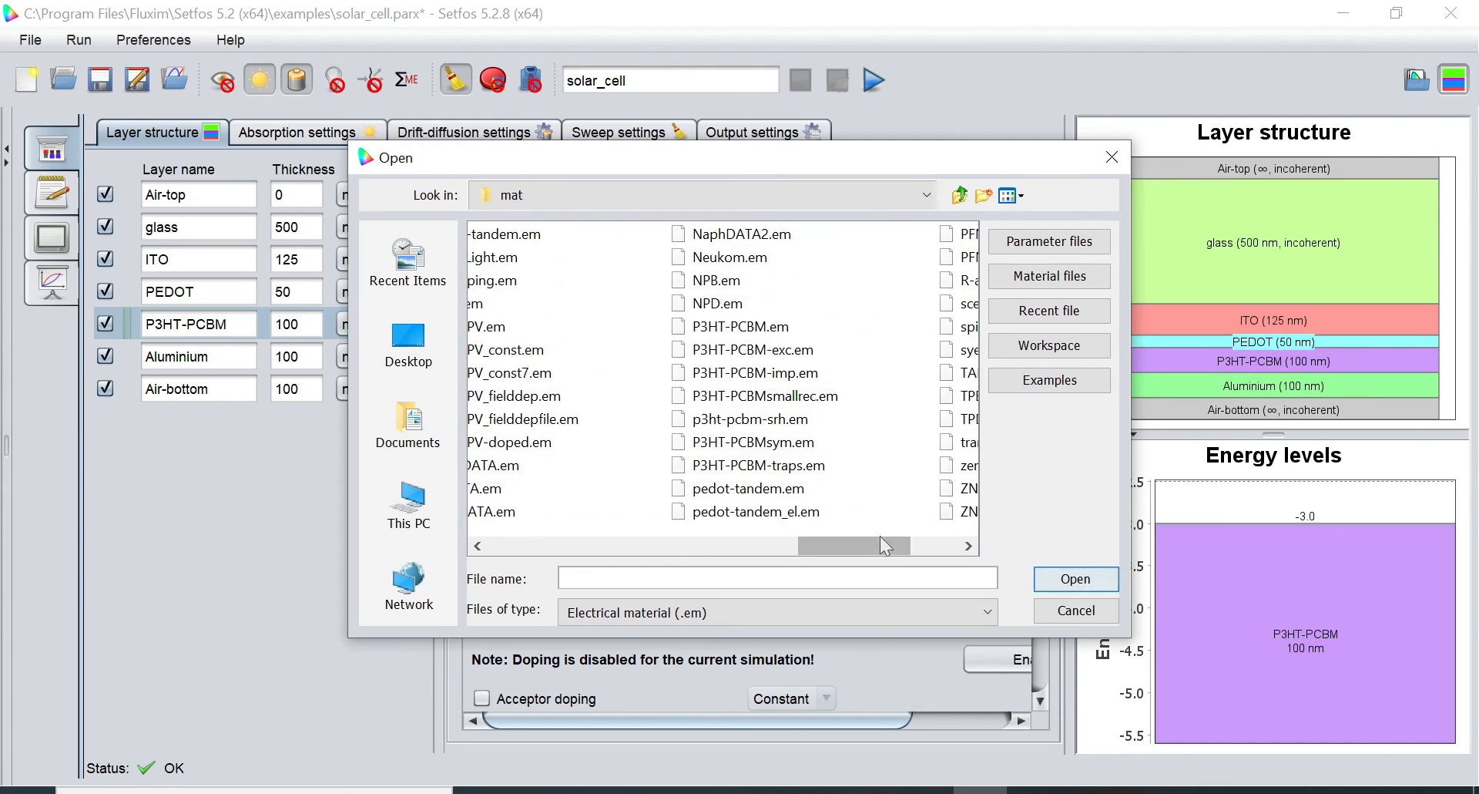
{"action": "left_click", "coordinate": [772, 333]}
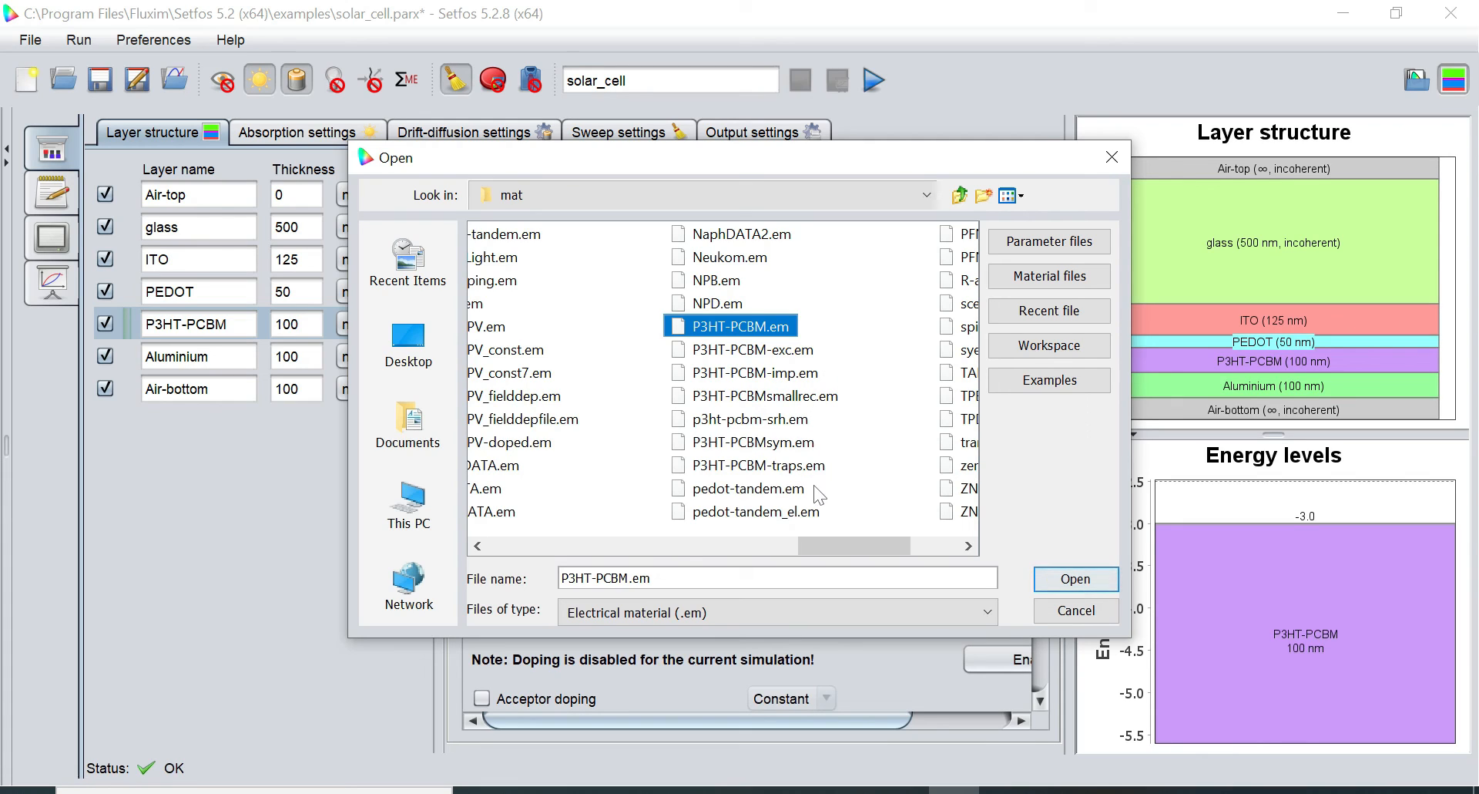
{"action": "left_click", "coordinate": [1062, 574]}
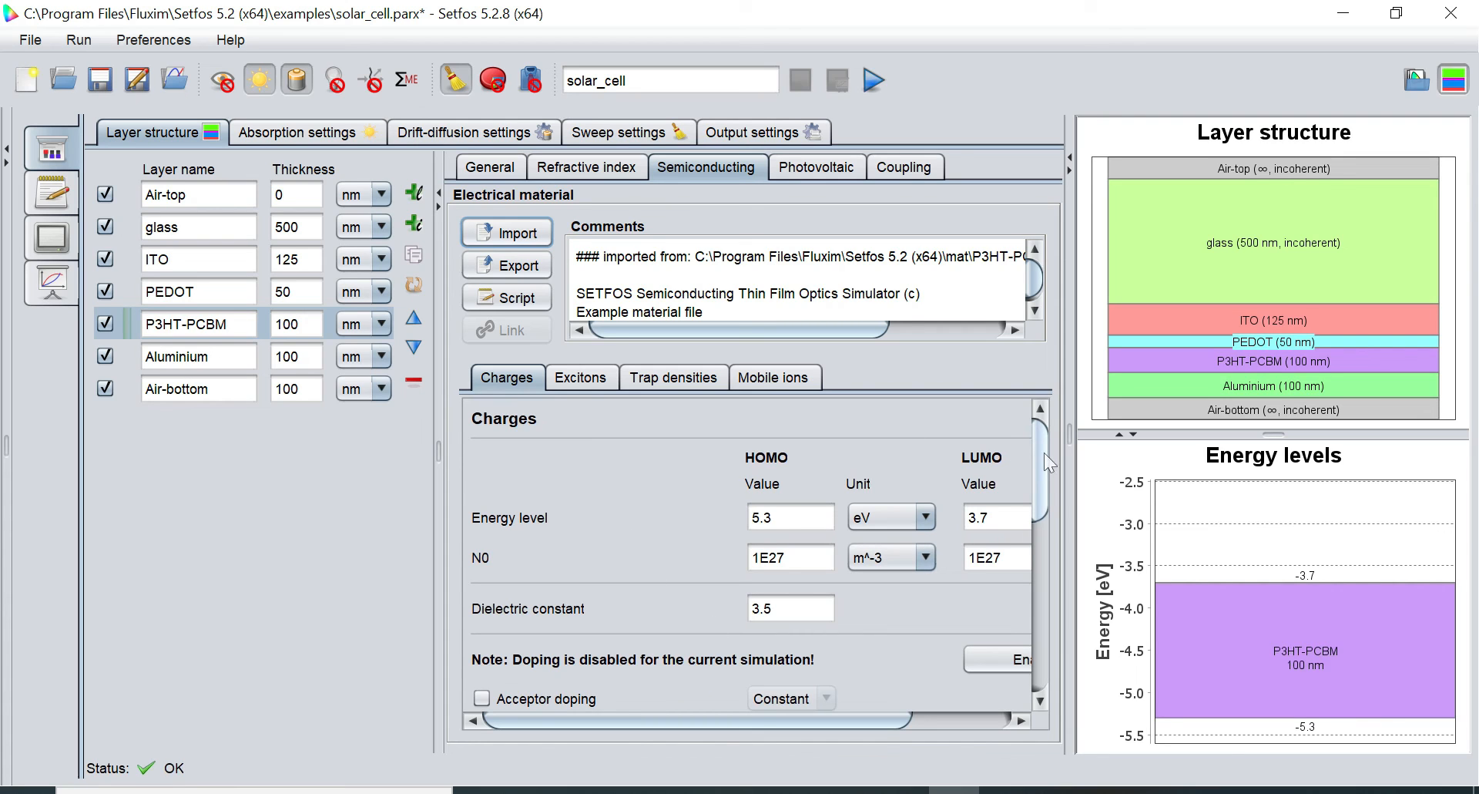
Review the layer's charge mobilities, hide the preview panel, and select the PEDOT layer
{"action": "left_click_drag", "start_coordinate": [1043, 451], "coordinate": [1037, 612]}
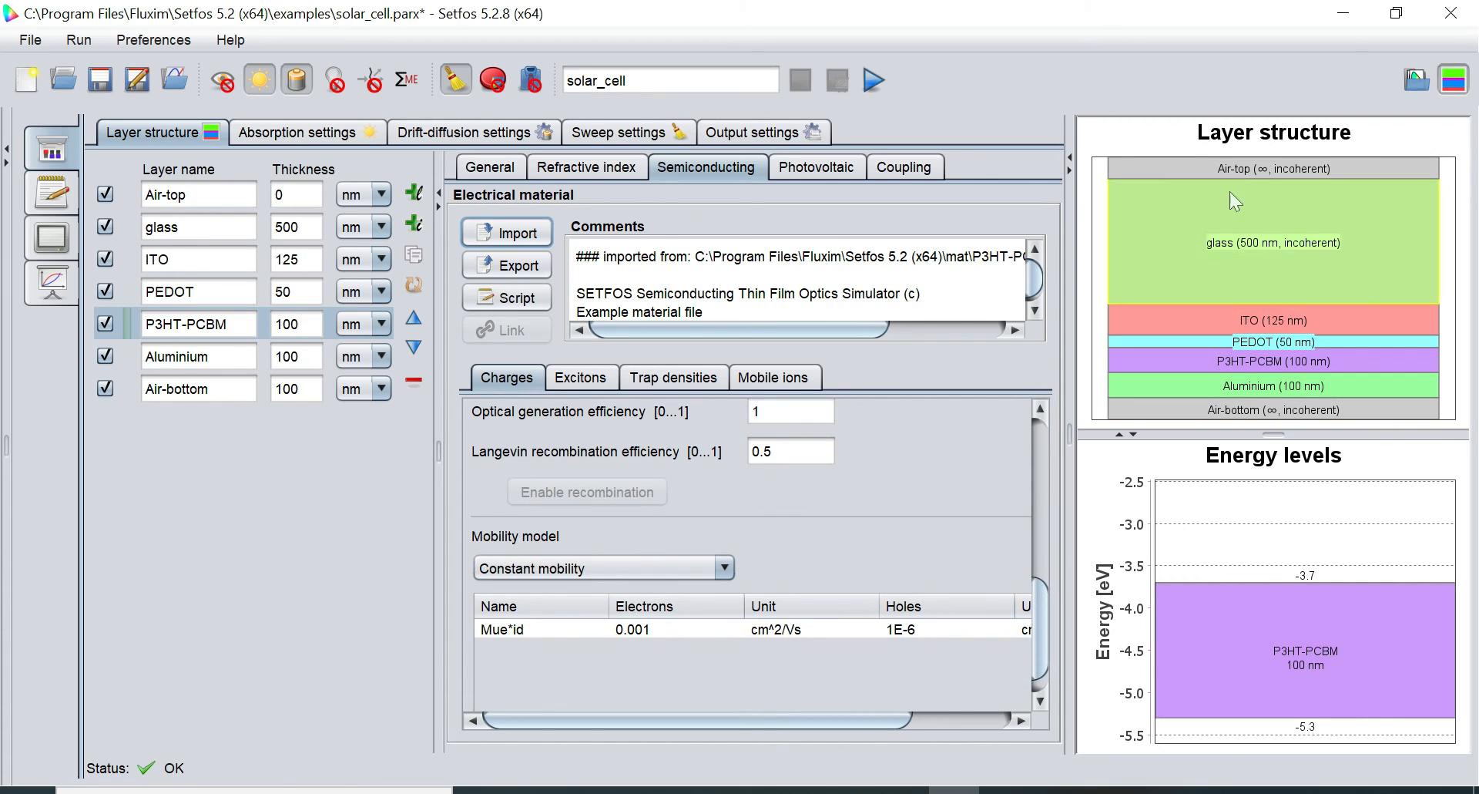
{"action": "left_click", "coordinate": [1453, 80]}
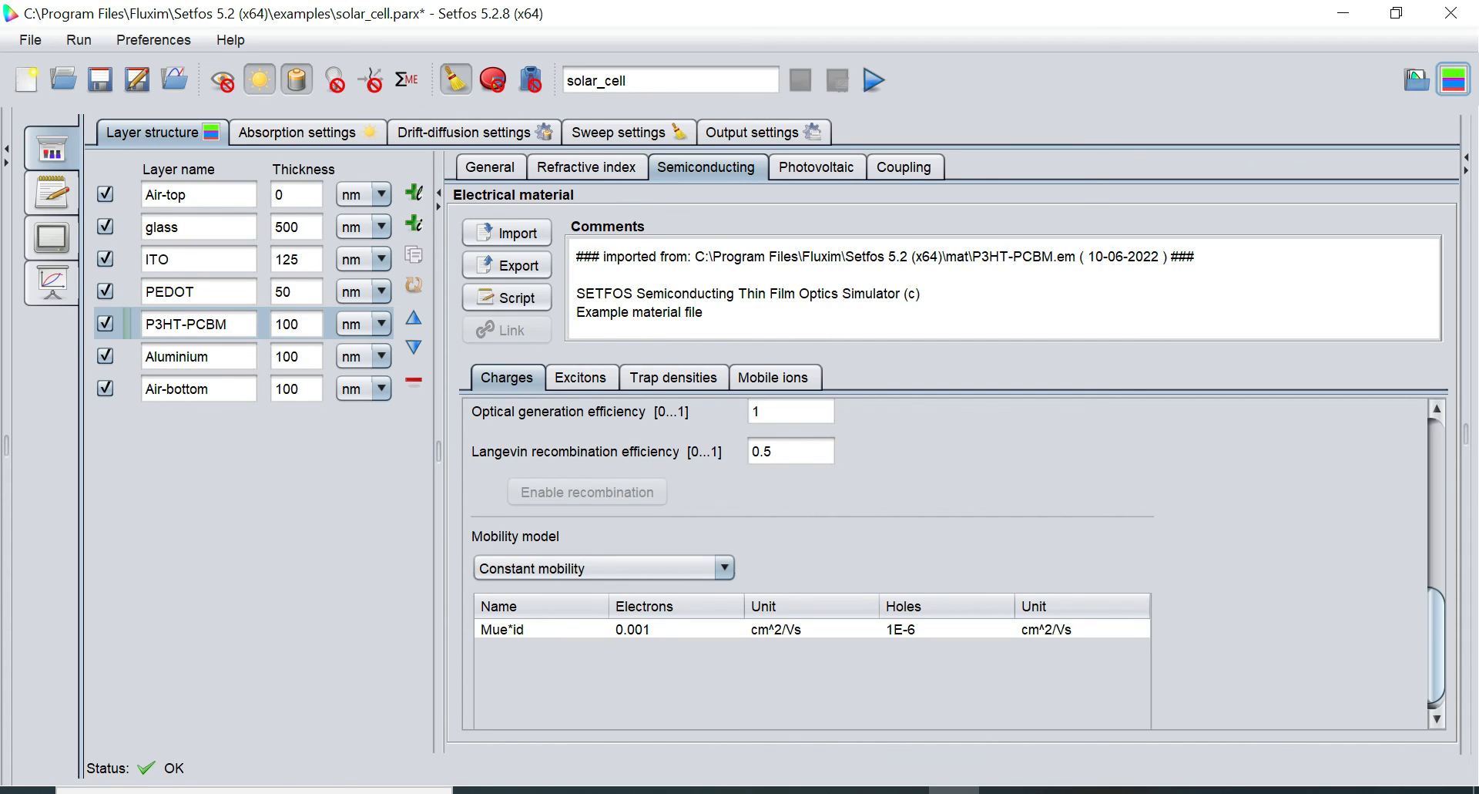
{"action": "left_click", "coordinate": [185, 292]}
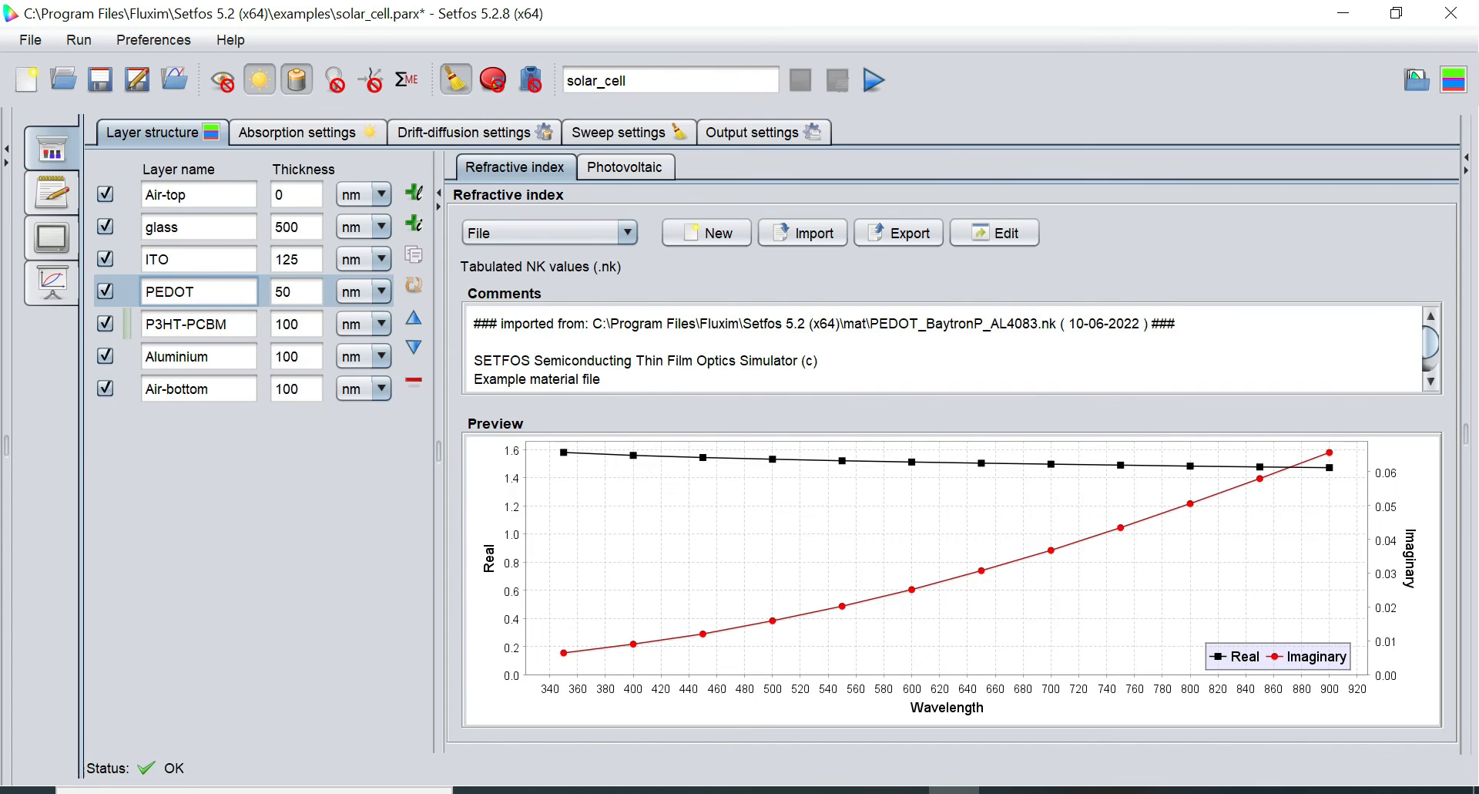
Make PEDOT an ohmic electrode with a 4.8 eV workfunction, then select Aluminium
{"action": "left_click", "coordinate": [505, 140]}
{"action": "left_click", "coordinate": [115, 140]}
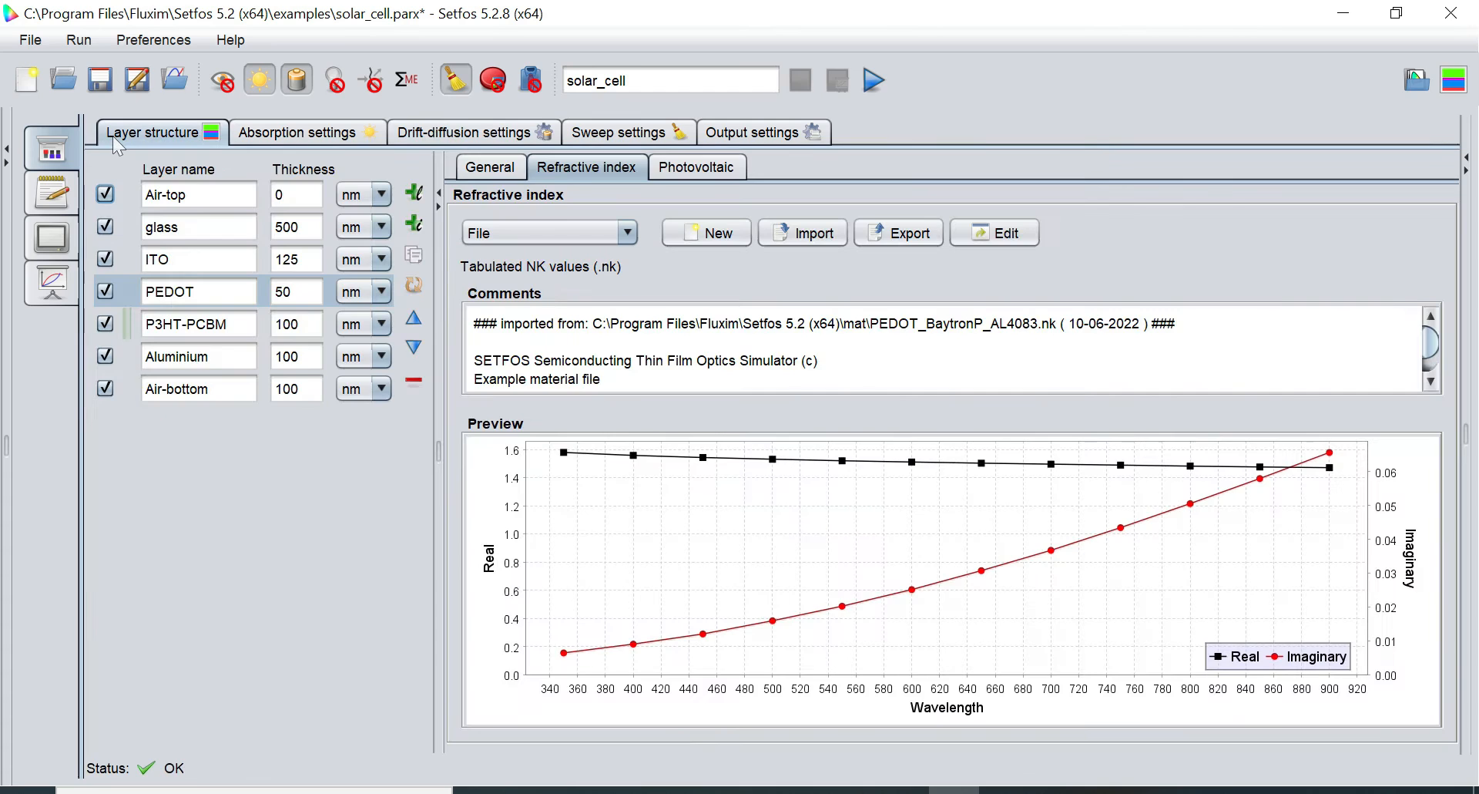
{"action": "left_click", "coordinate": [490, 166]}
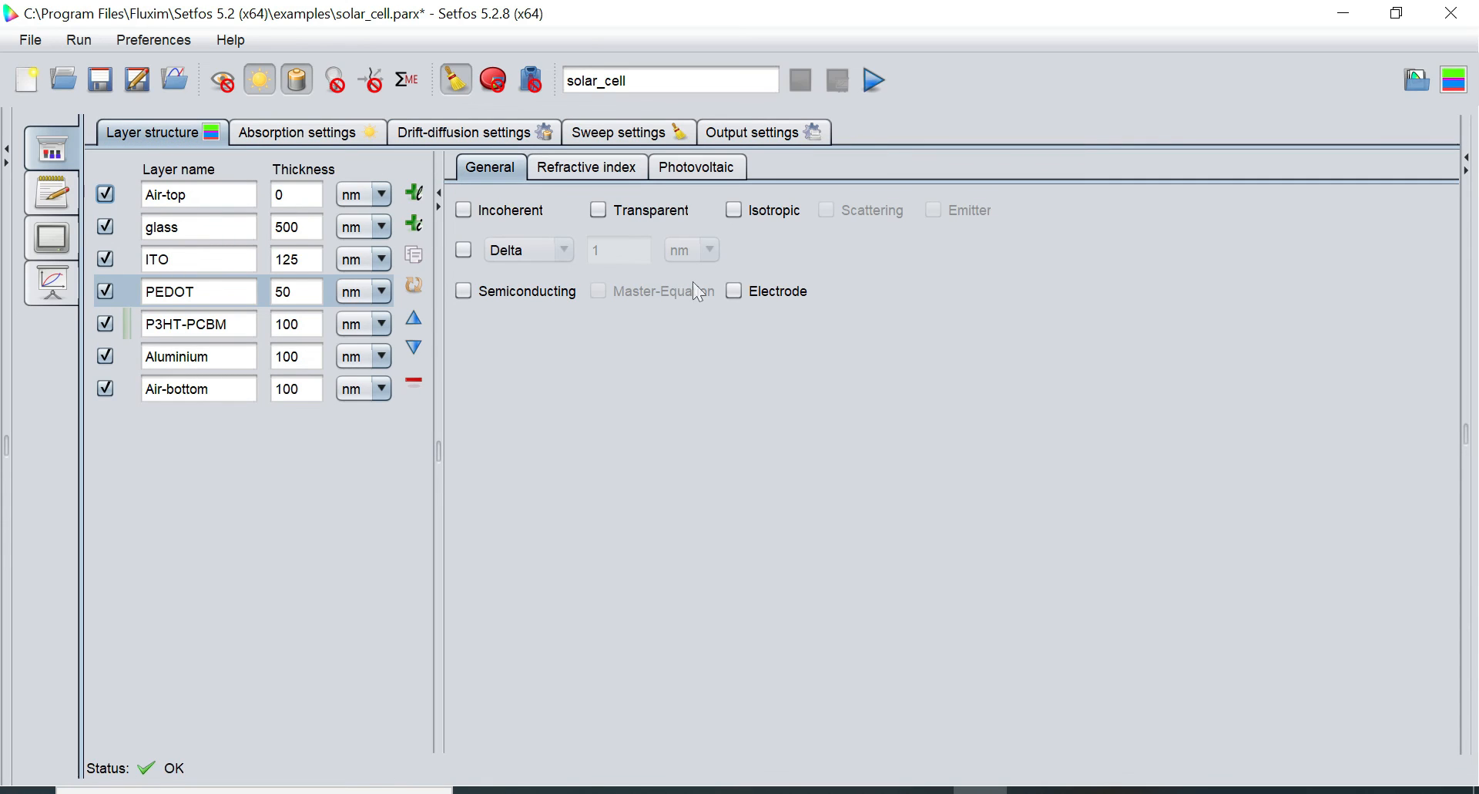
{"action": "left_click", "coordinate": [734, 291]}
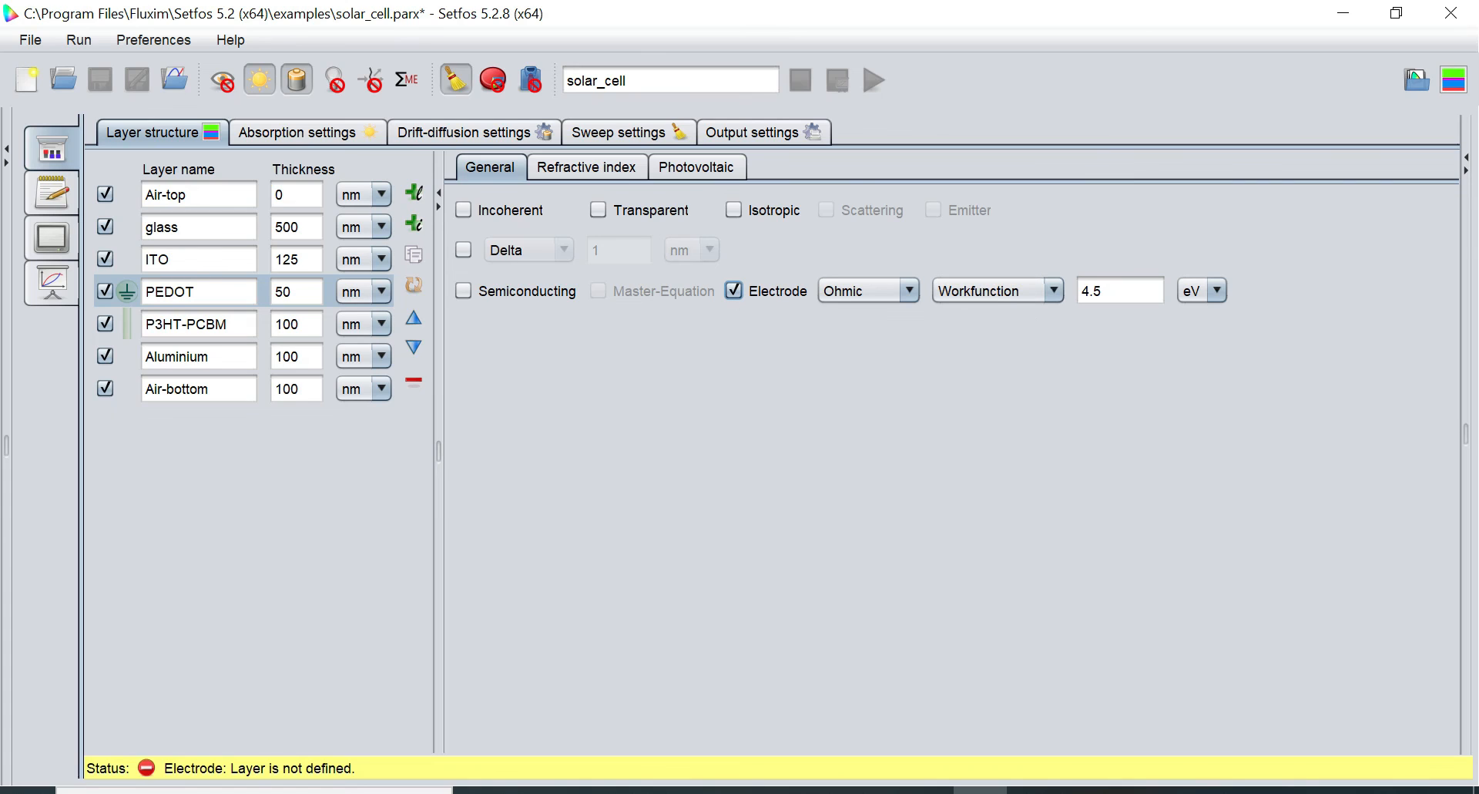
{"action": "left_click", "coordinate": [1103, 292]}
{"action": "type", "text": "8"}
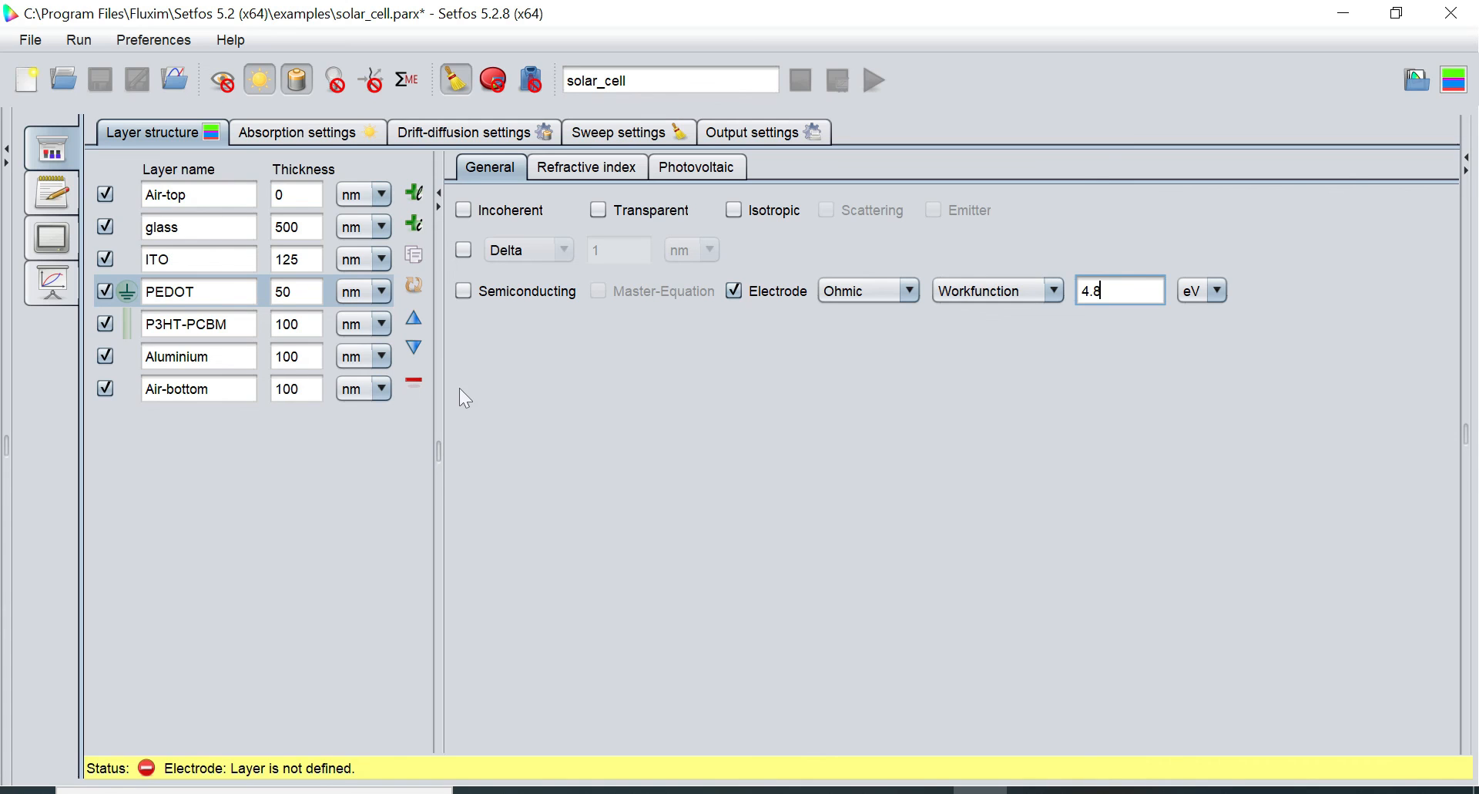
{"action": "left_click", "coordinate": [212, 357]}
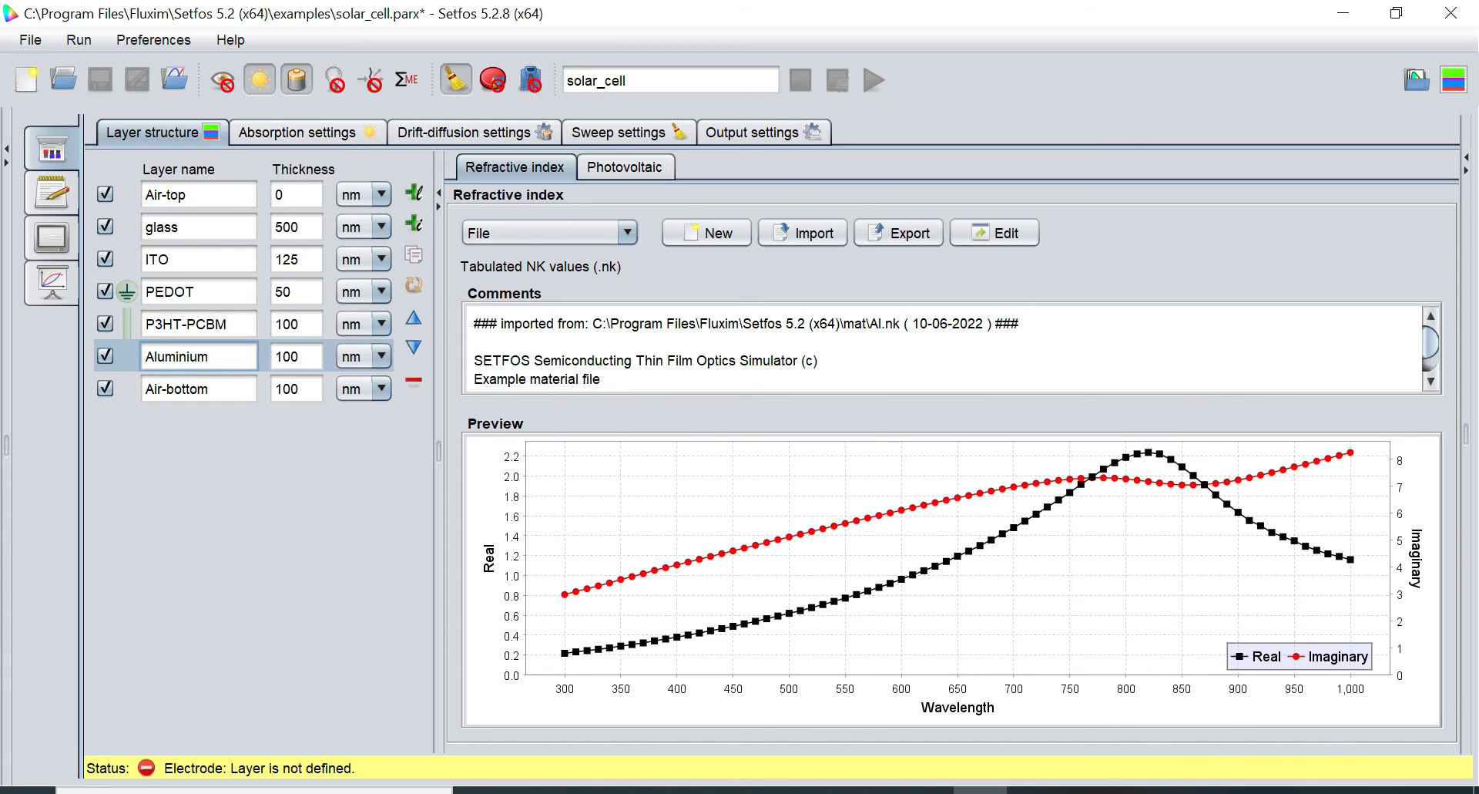
Make Aluminium an Ohmic electrode and change its workfunction to 4.0 eV
{"action": "left_click", "coordinate": [504, 176]}
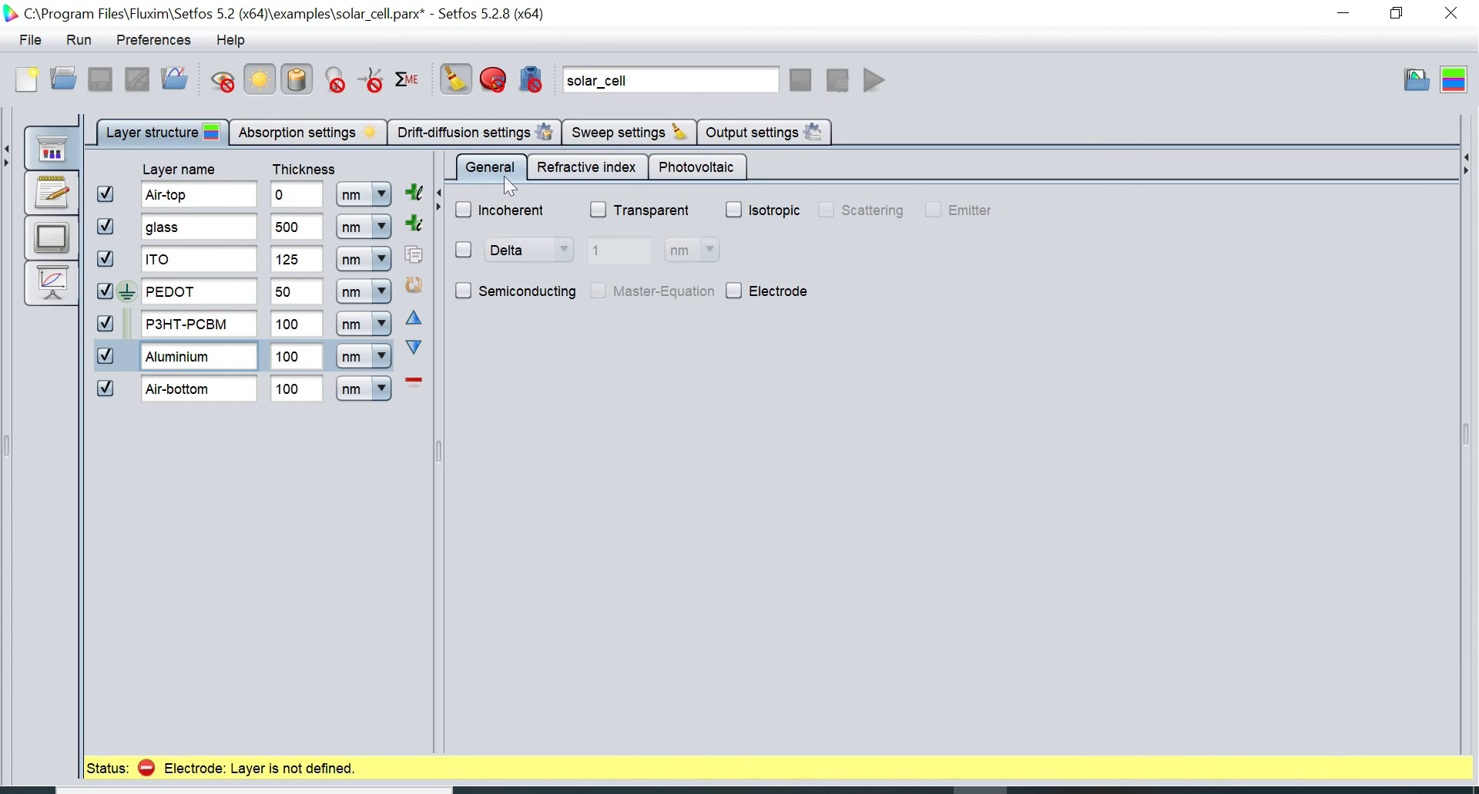
{"action": "left_click", "coordinate": [737, 289]}
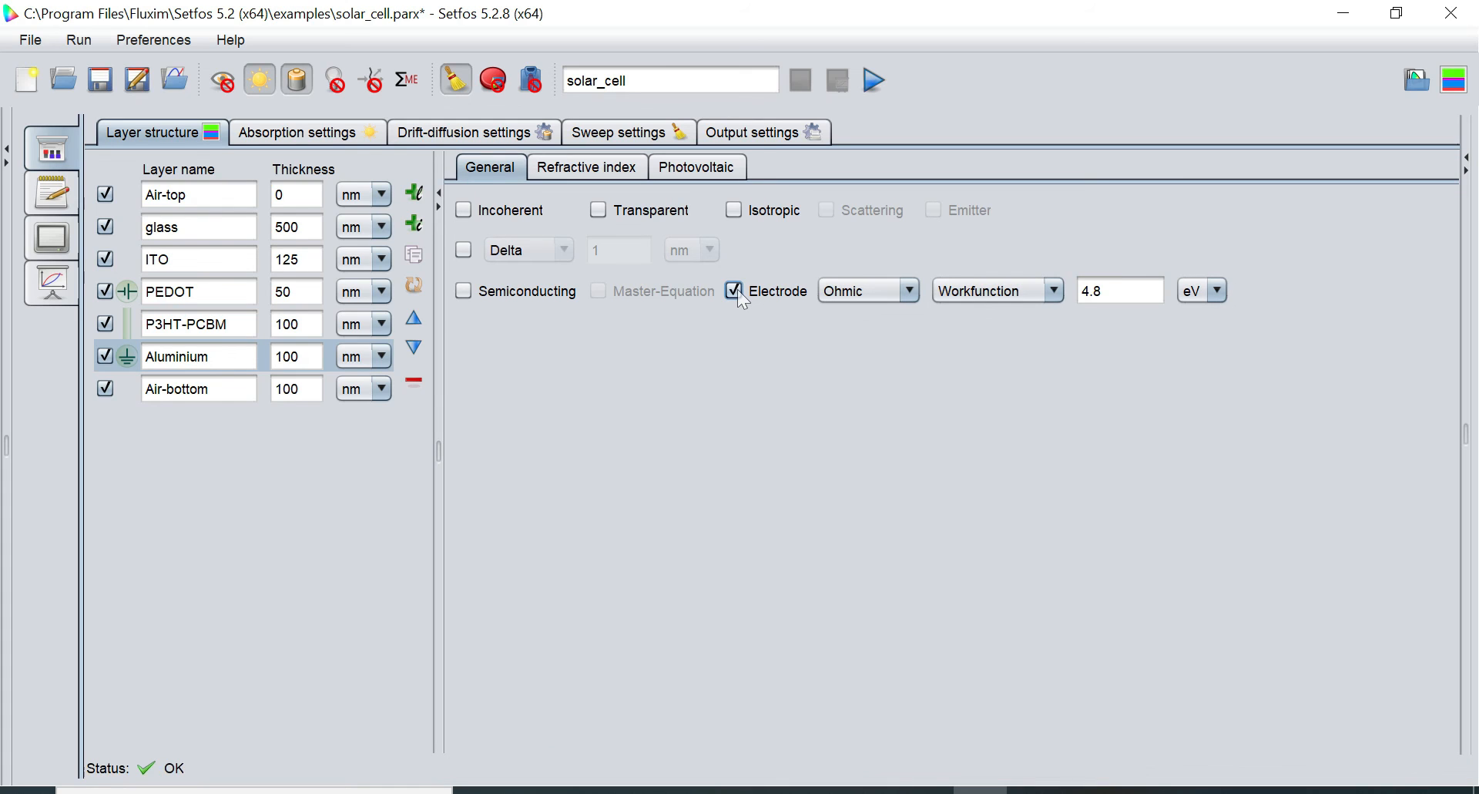
{"action": "left_click", "coordinate": [909, 293]}
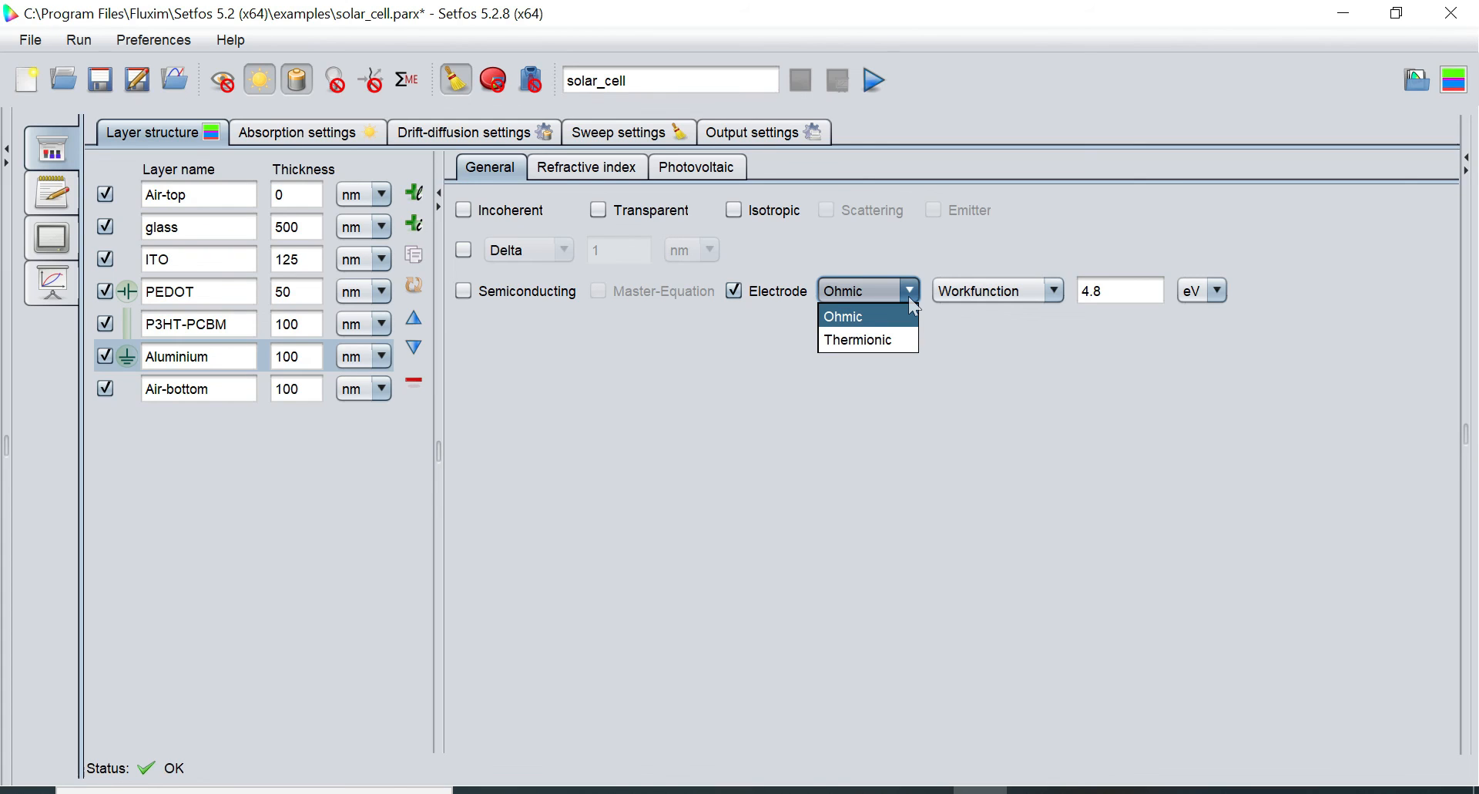
{"action": "left_click", "coordinate": [908, 296]}
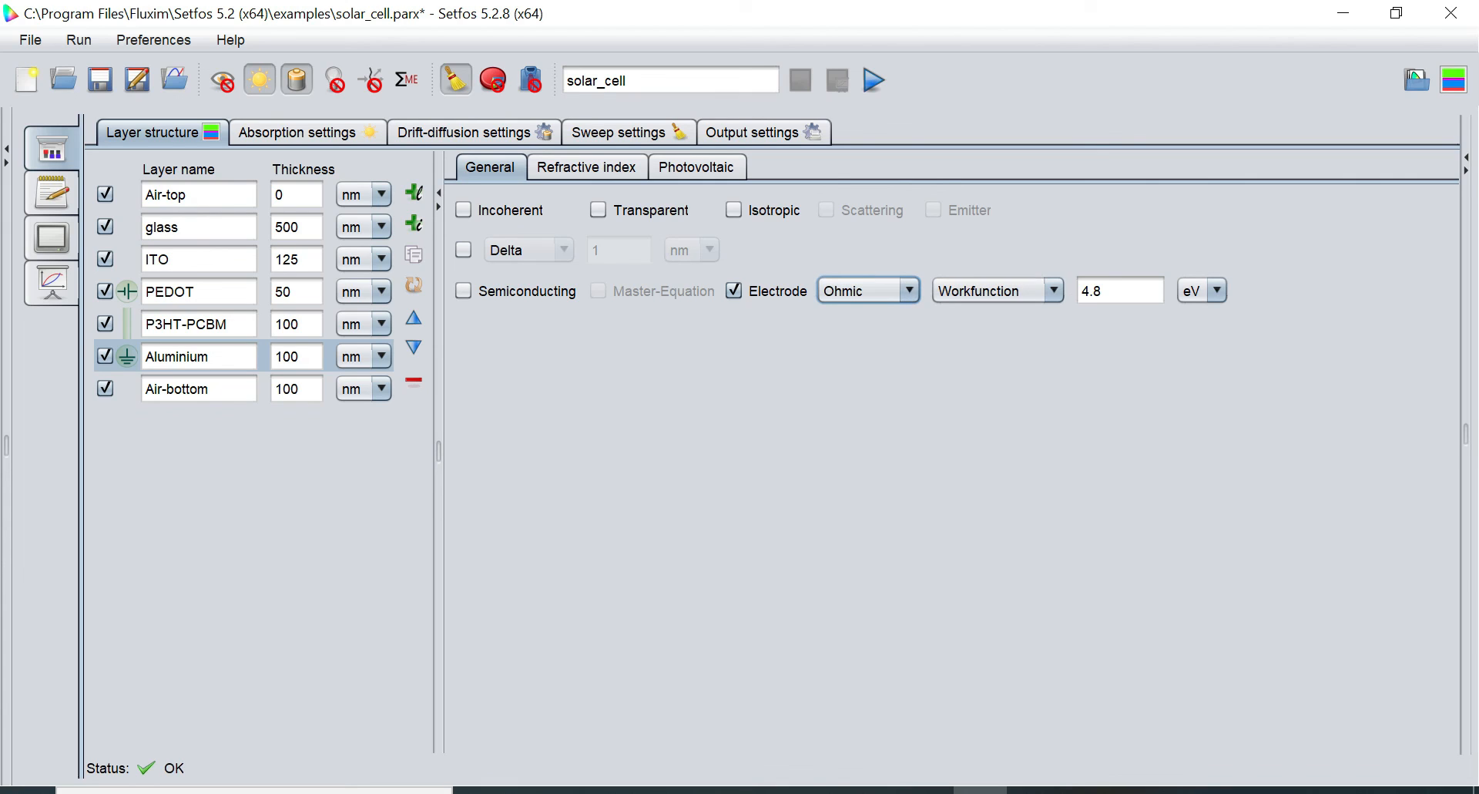
{"action": "left_click", "coordinate": [1103, 292]}
{"action": "key", "text": "BackSpace"}
{"action": "type", "text": "0"}
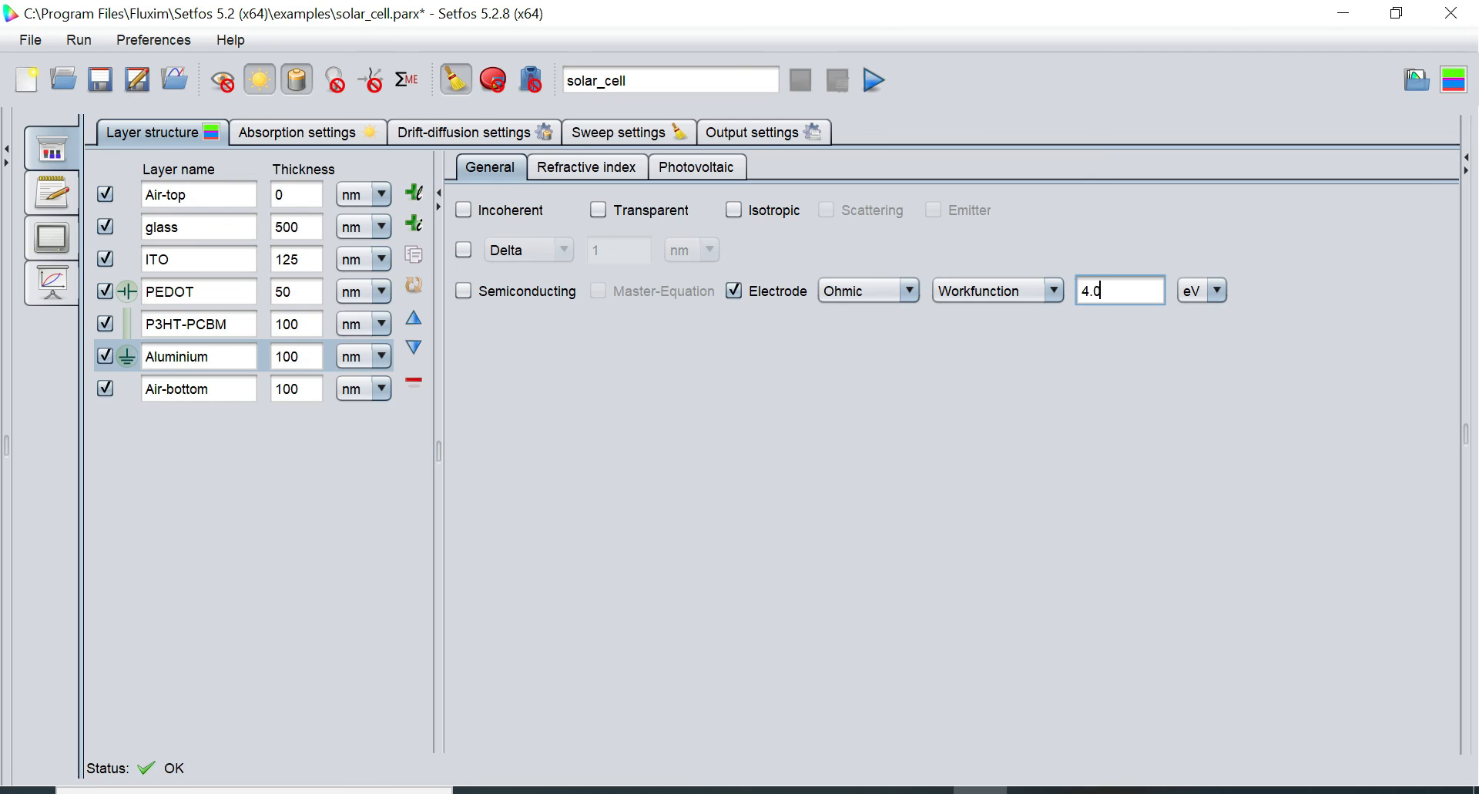
{"action": "left_click", "coordinate": [458, 139]}
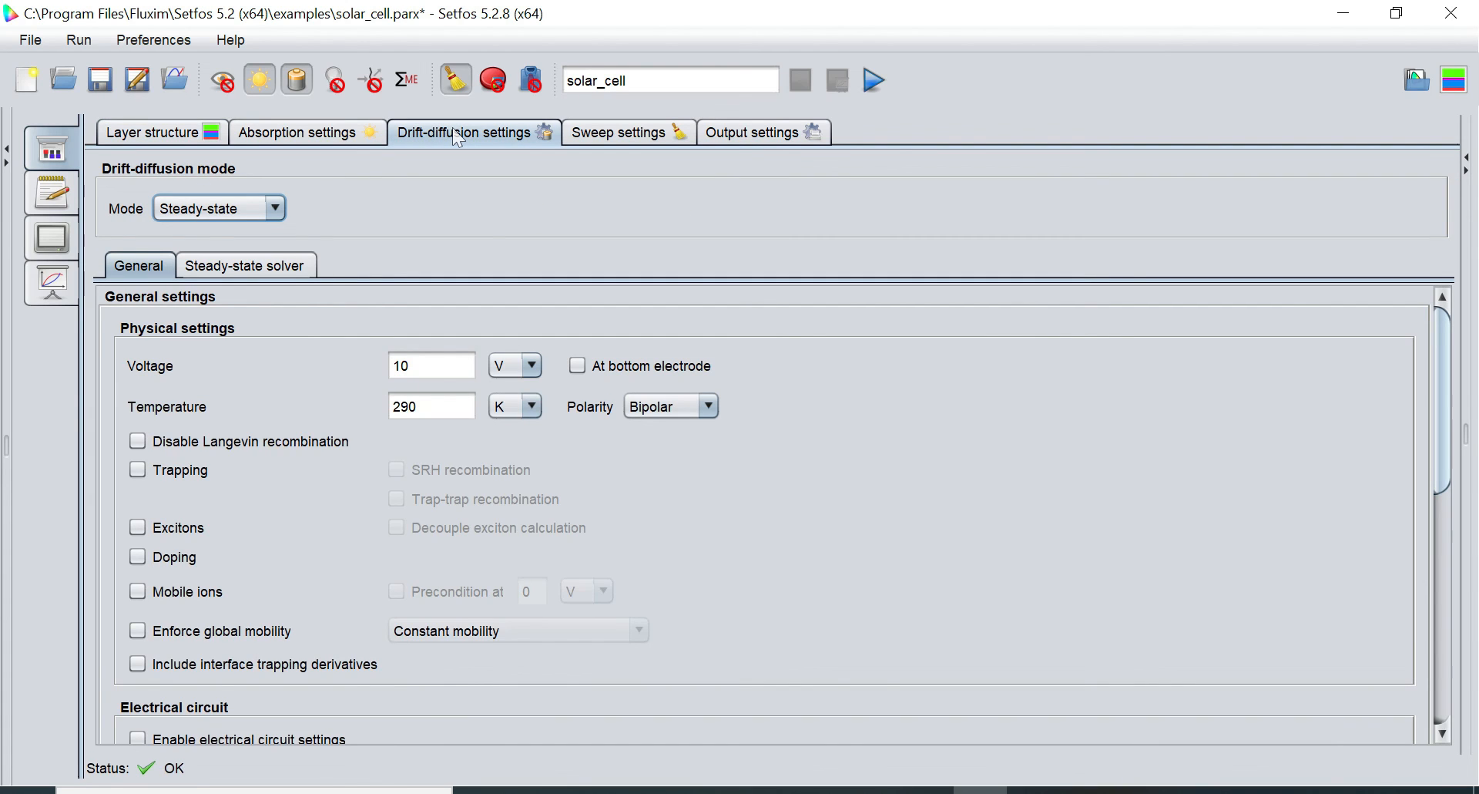
Keep the drift-diffusion Mode on Steady-state and return to the Layer structure tab
{"action": "left_click", "coordinate": [259, 202]}
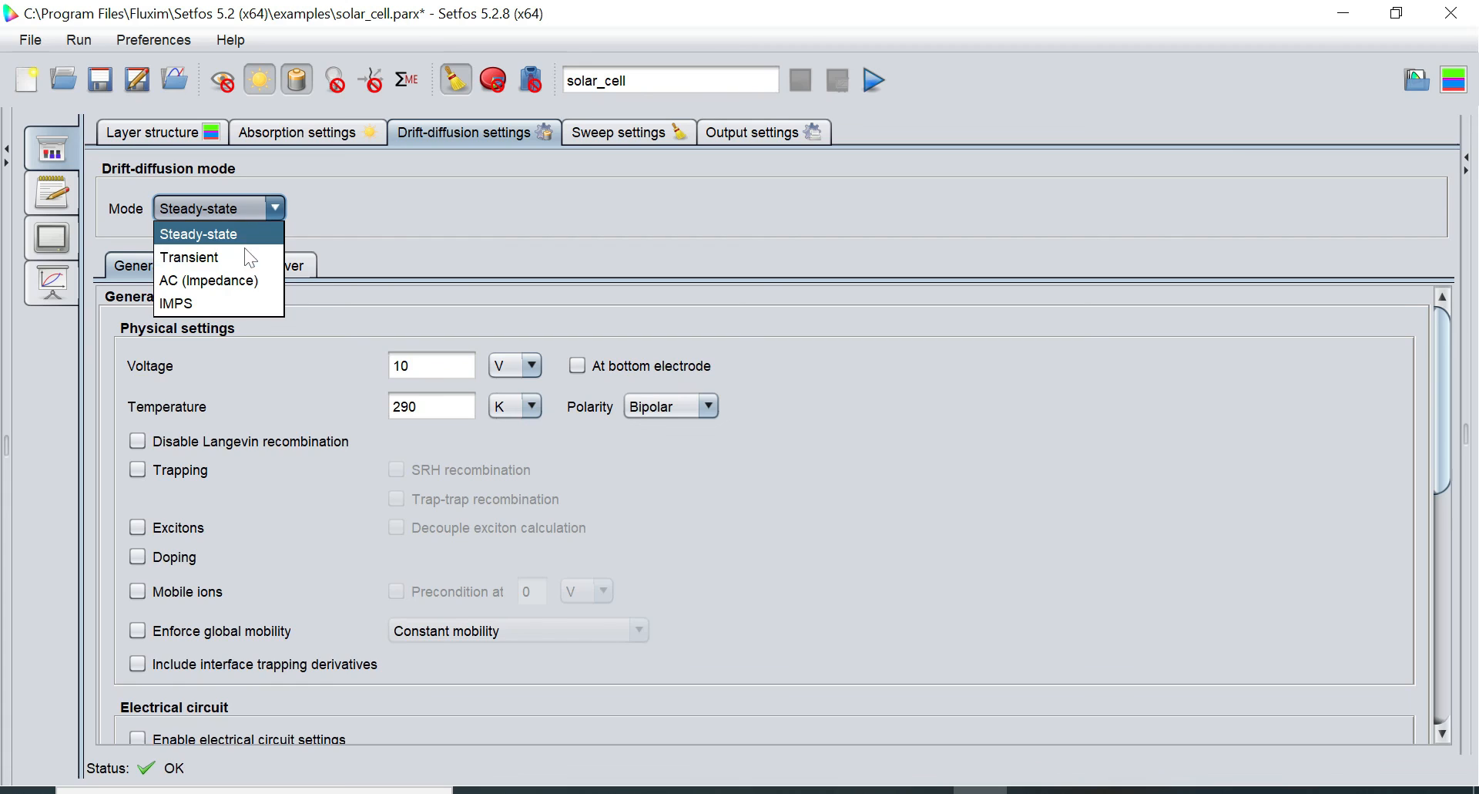
{"action": "left_click", "coordinate": [249, 235]}
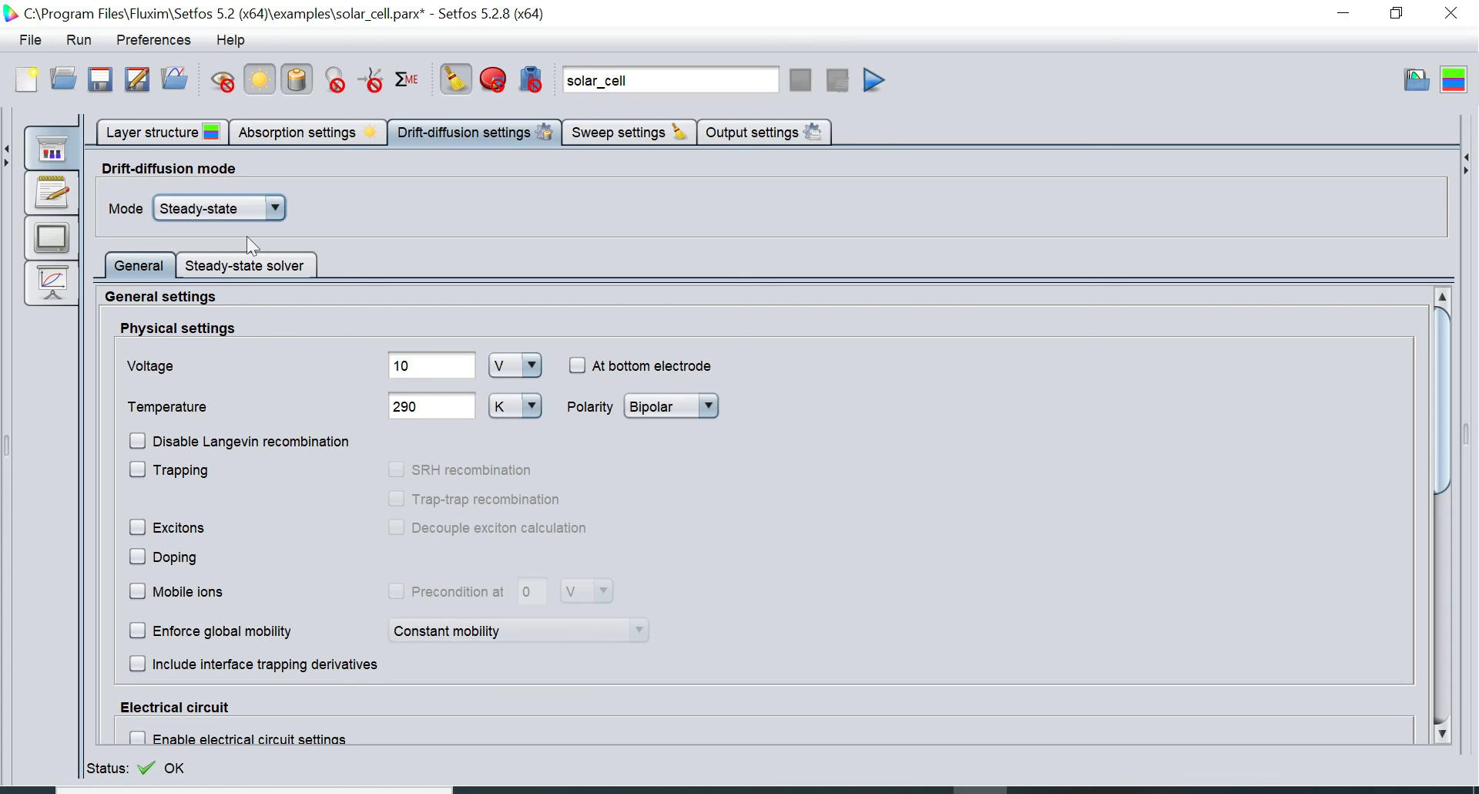
{"action": "left_click", "coordinate": [137, 132]}
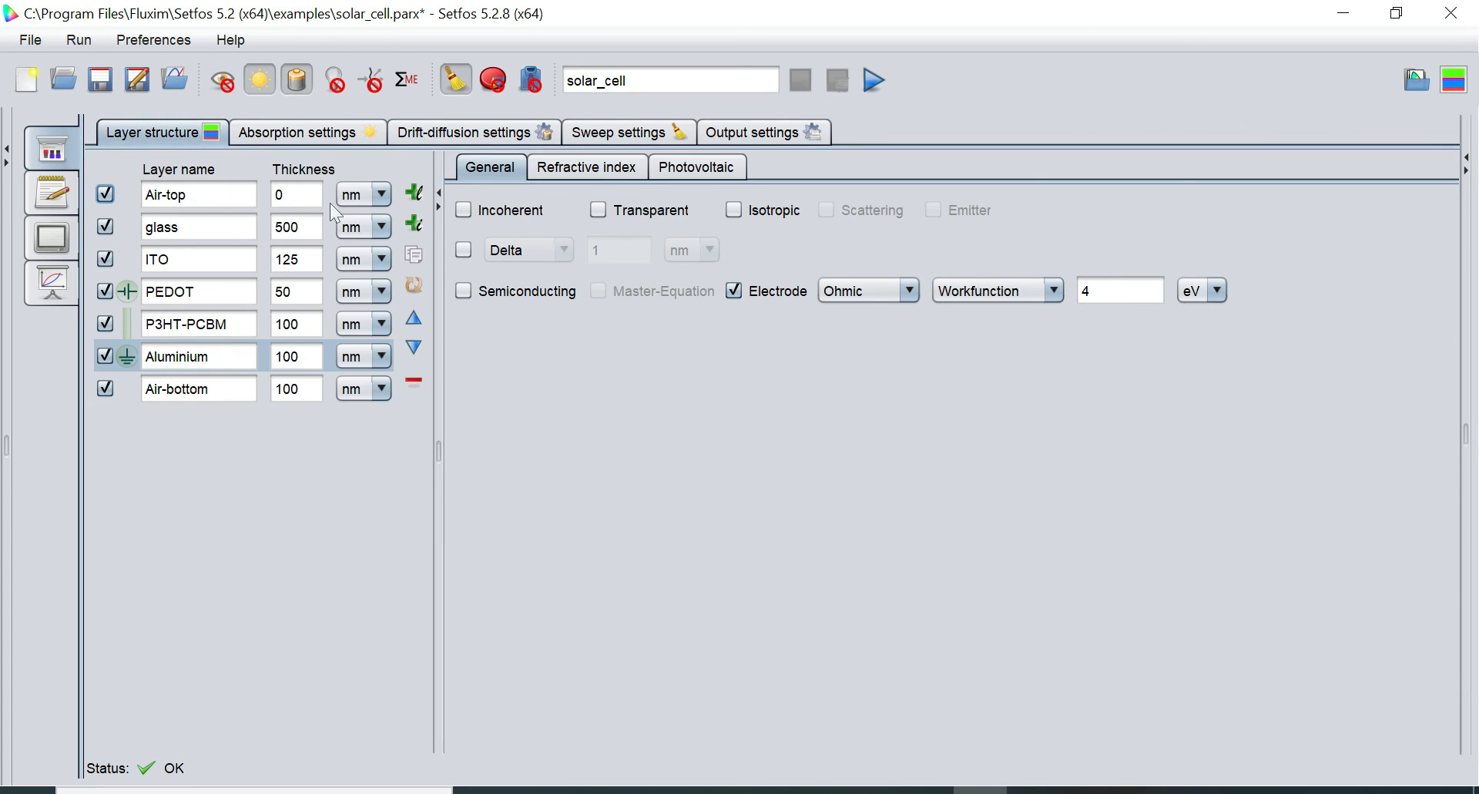
Review P3HT-PCBM's semiconducting charge parameters, including the Optical generation efficiency value
{"action": "left_click", "coordinate": [194, 324]}
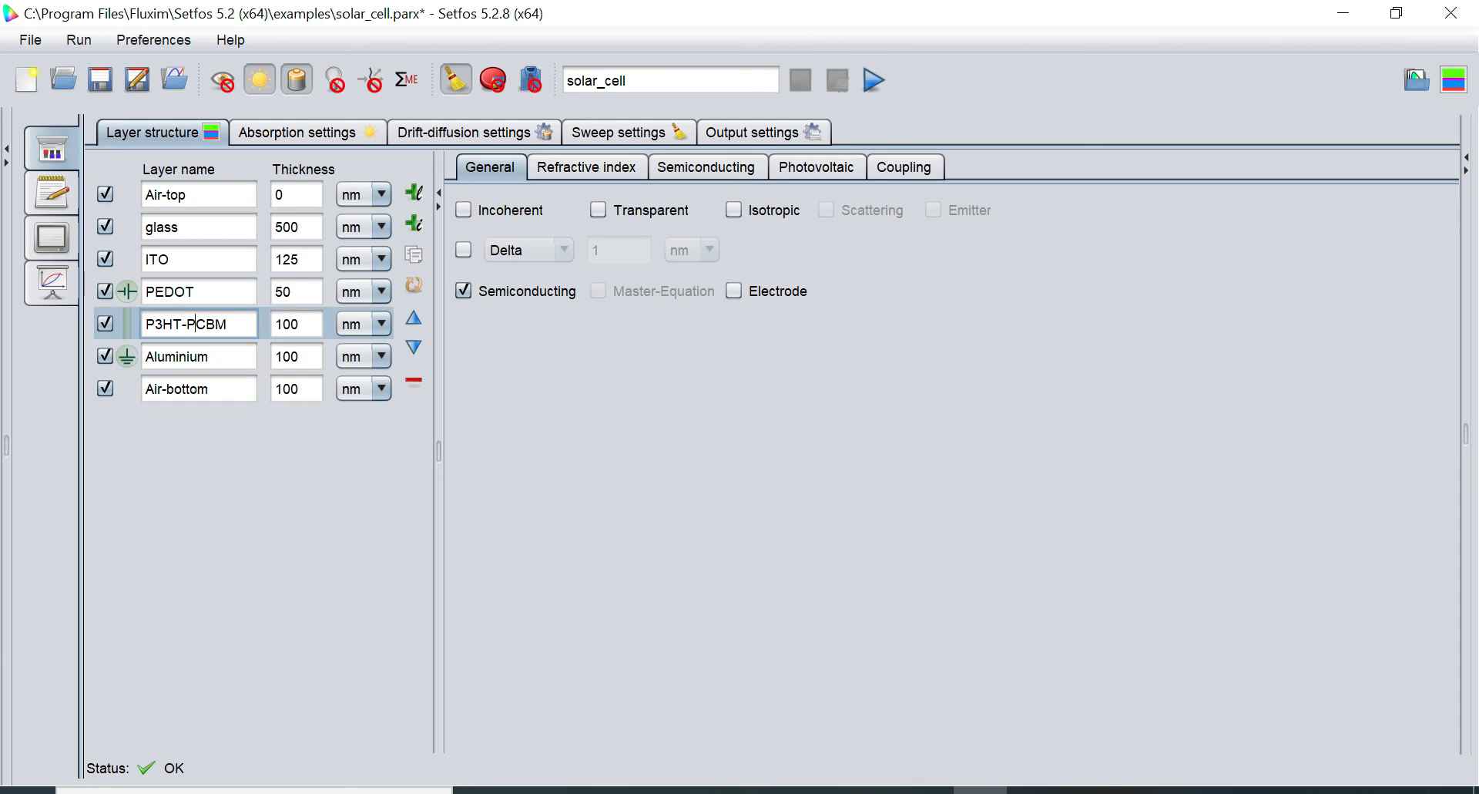
{"action": "left_click", "coordinate": [706, 167]}
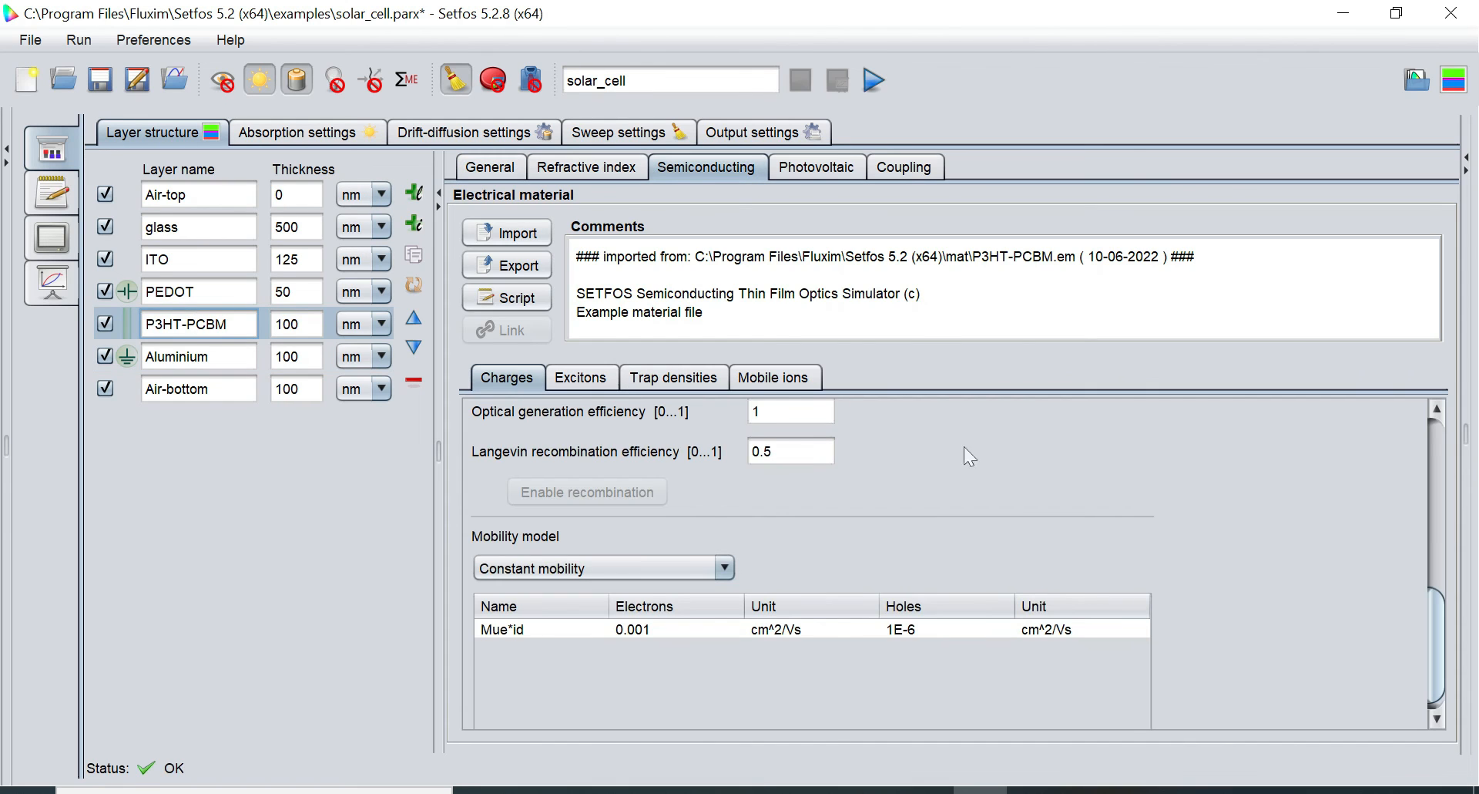
{"action": "left_click_drag", "start_coordinate": [1438, 612], "coordinate": [1438, 584]}
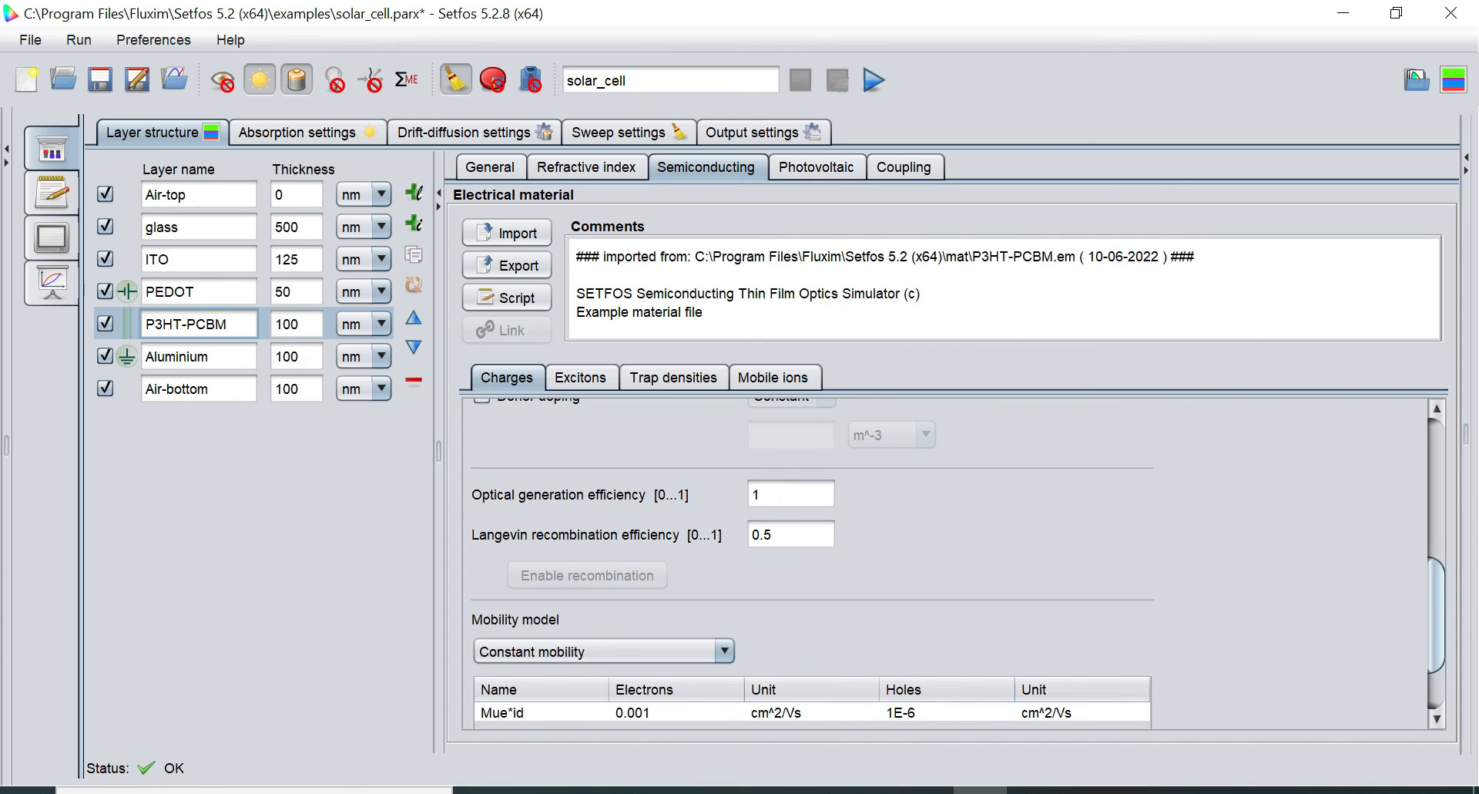
{"action": "left_click", "coordinate": [757, 494]}
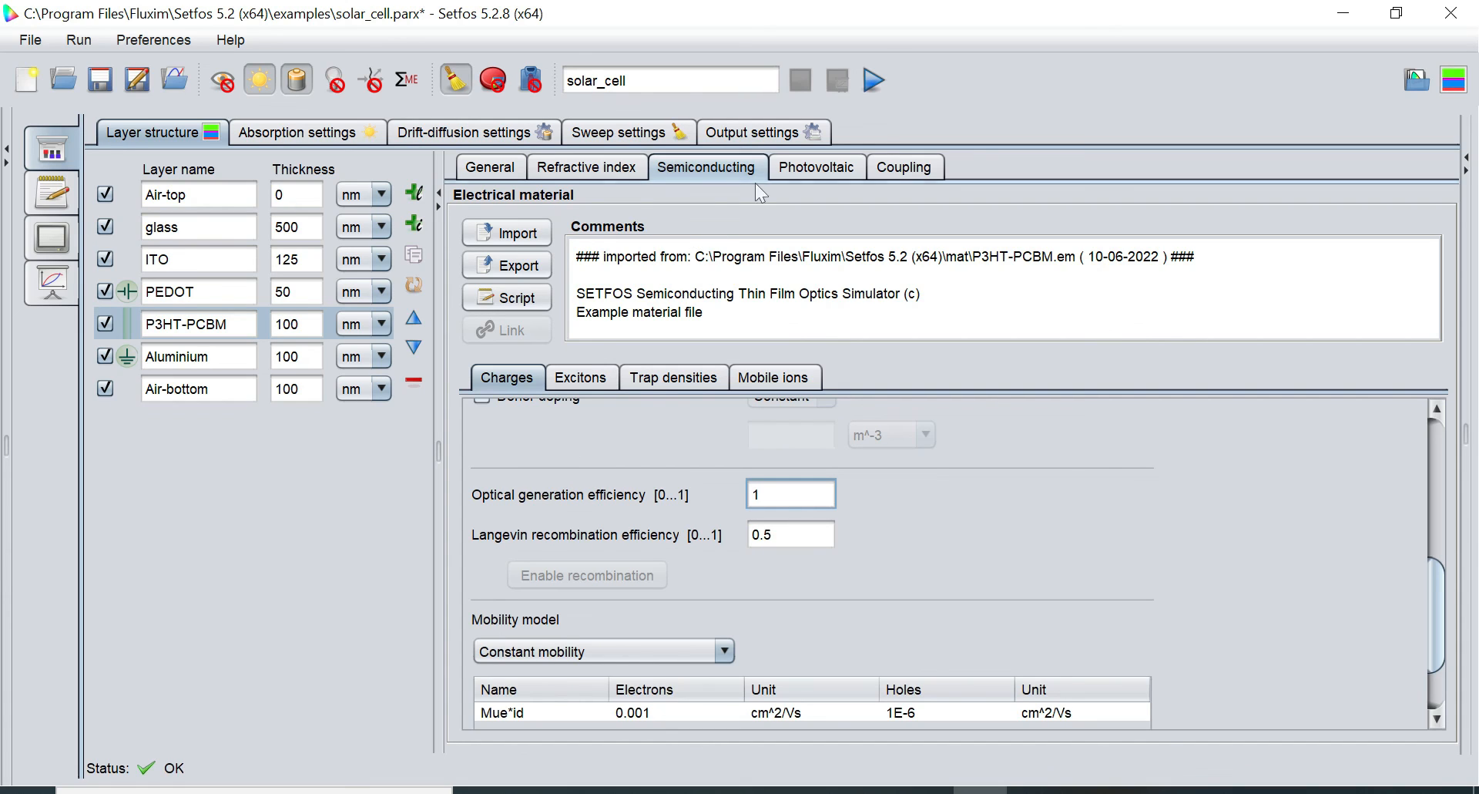
{"action": "left_click", "coordinate": [632, 137]}
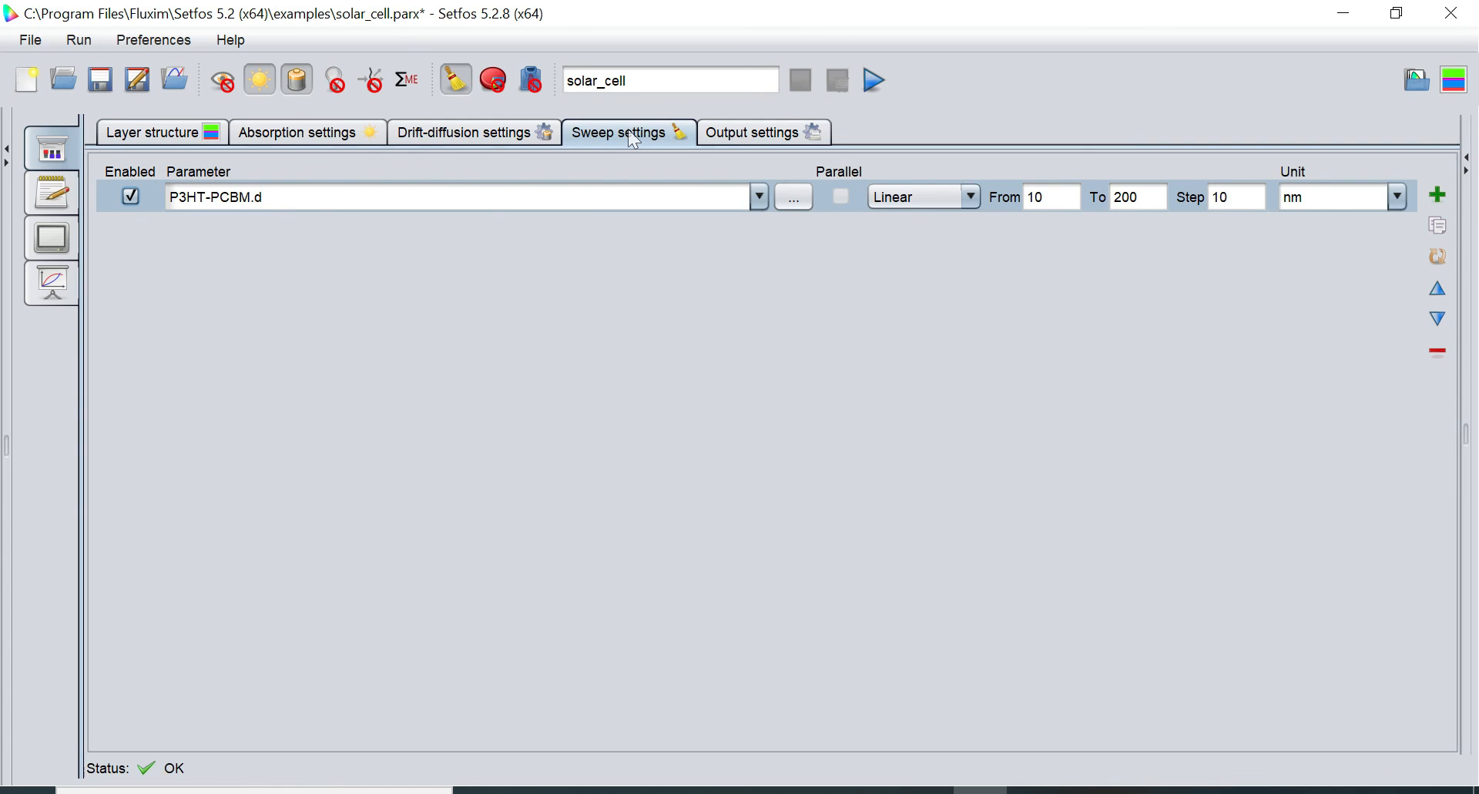
Change the swept parameter from P3HT-PCBM thickness to Electrical > Voltage
{"action": "left_click", "coordinate": [787, 201]}
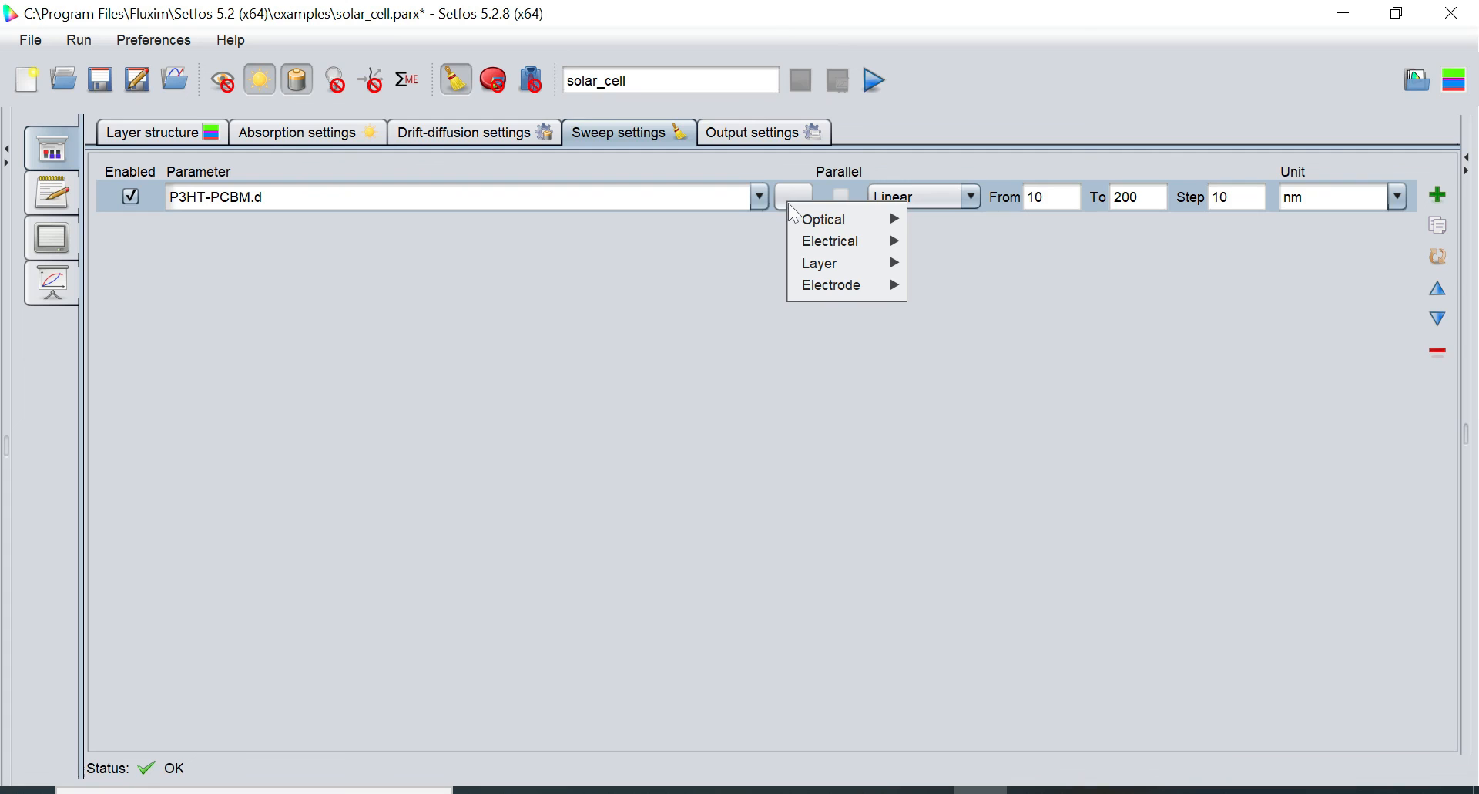
{"action": "mouse_move", "coordinate": [845, 224]}
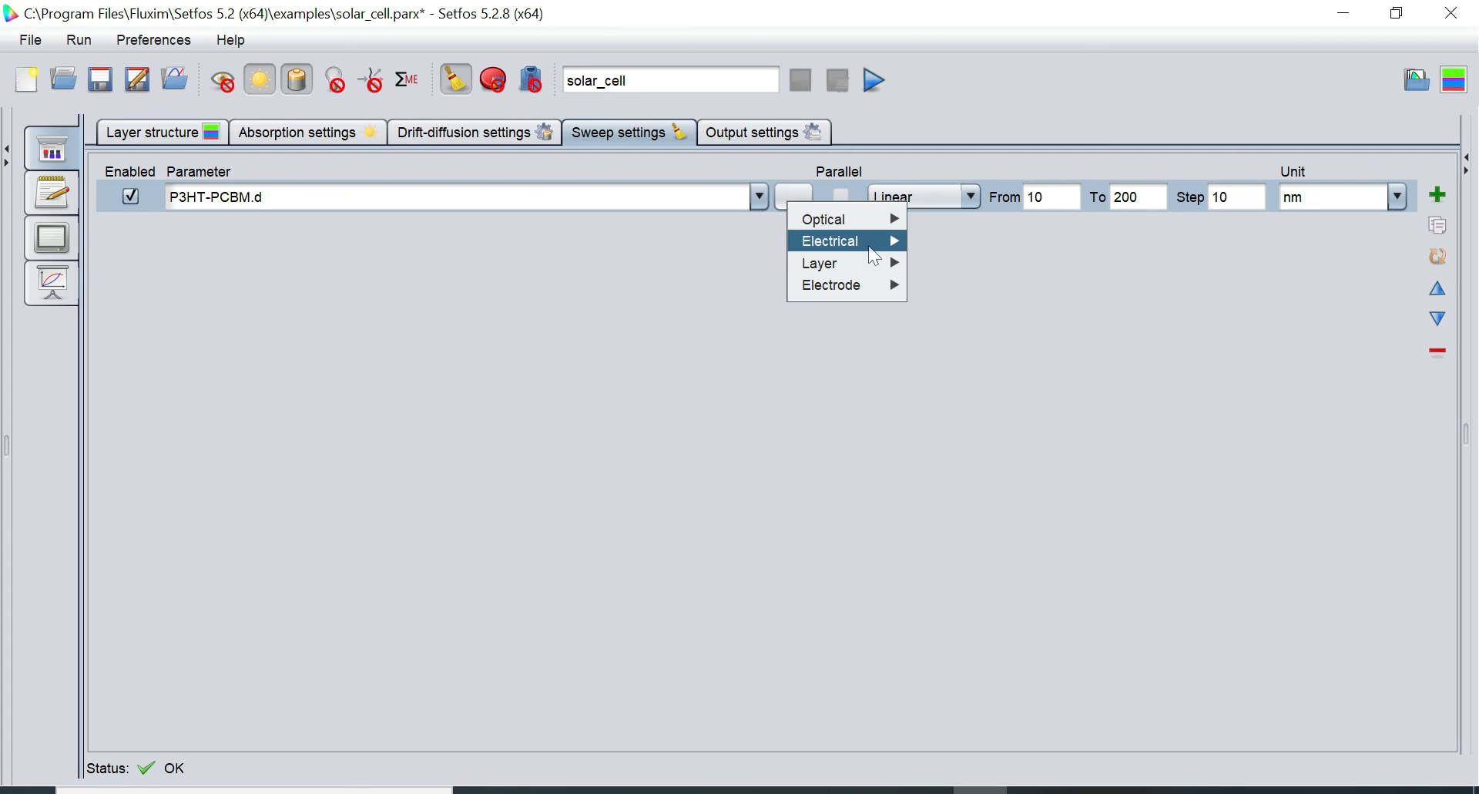
{"action": "mouse_move", "coordinate": [881, 247]}
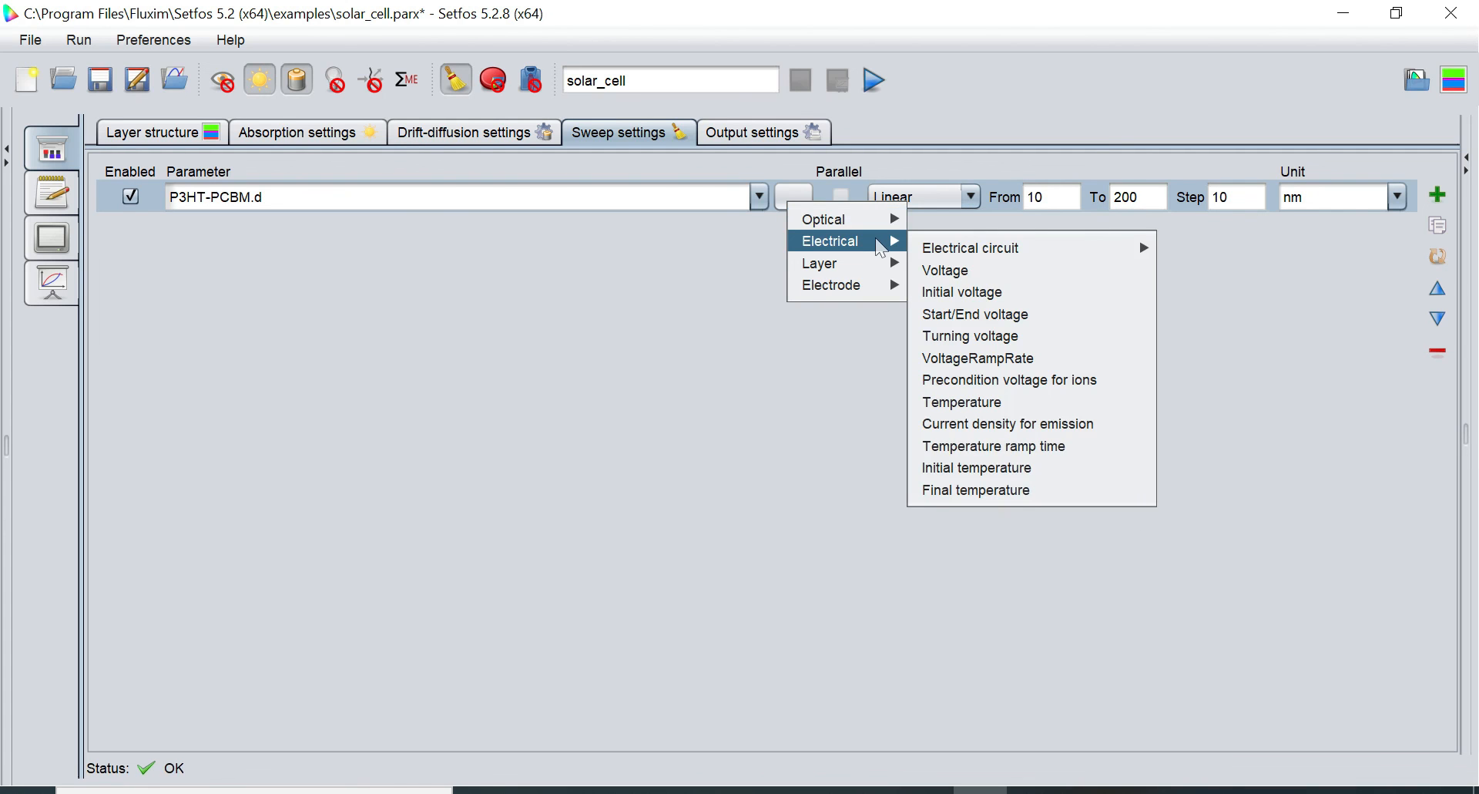
{"action": "left_click", "coordinate": [960, 275]}
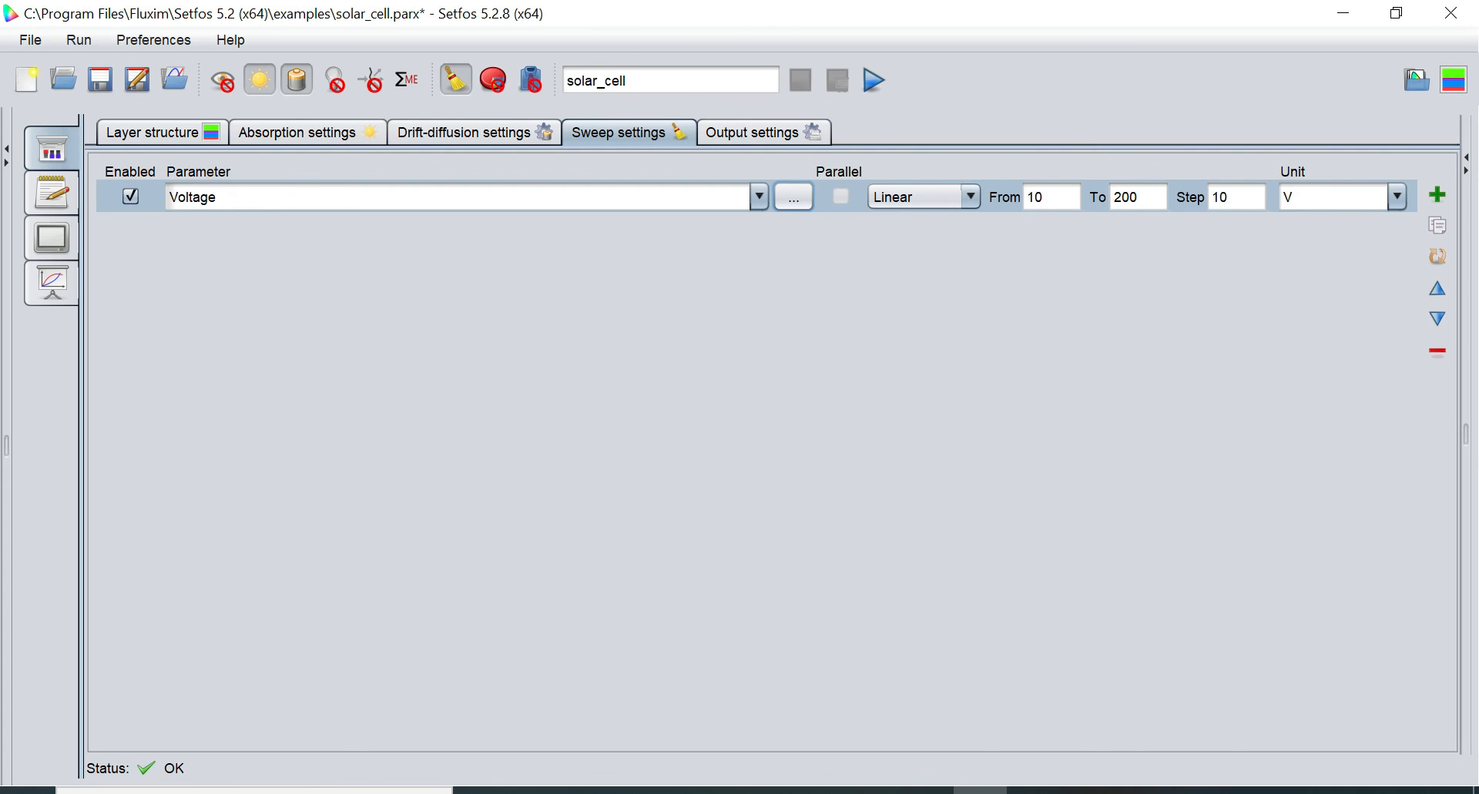
Set the voltage sweep from -1.0 to 1.0 V in 0.1 V steps
{"action": "left_click", "coordinate": [1045, 197]}
{"action": "key", "text": "BackSpace"}
{"action": "key", "text": "BackSpace"}
{"action": "type", "text": "-1.0"}
{"action": "key", "text": "Tab"}
{"action": "key", "text": "BackSpace"}
{"action": "key", "text": "BackSpace"}
{"action": "key", "text": "BackSpace"}
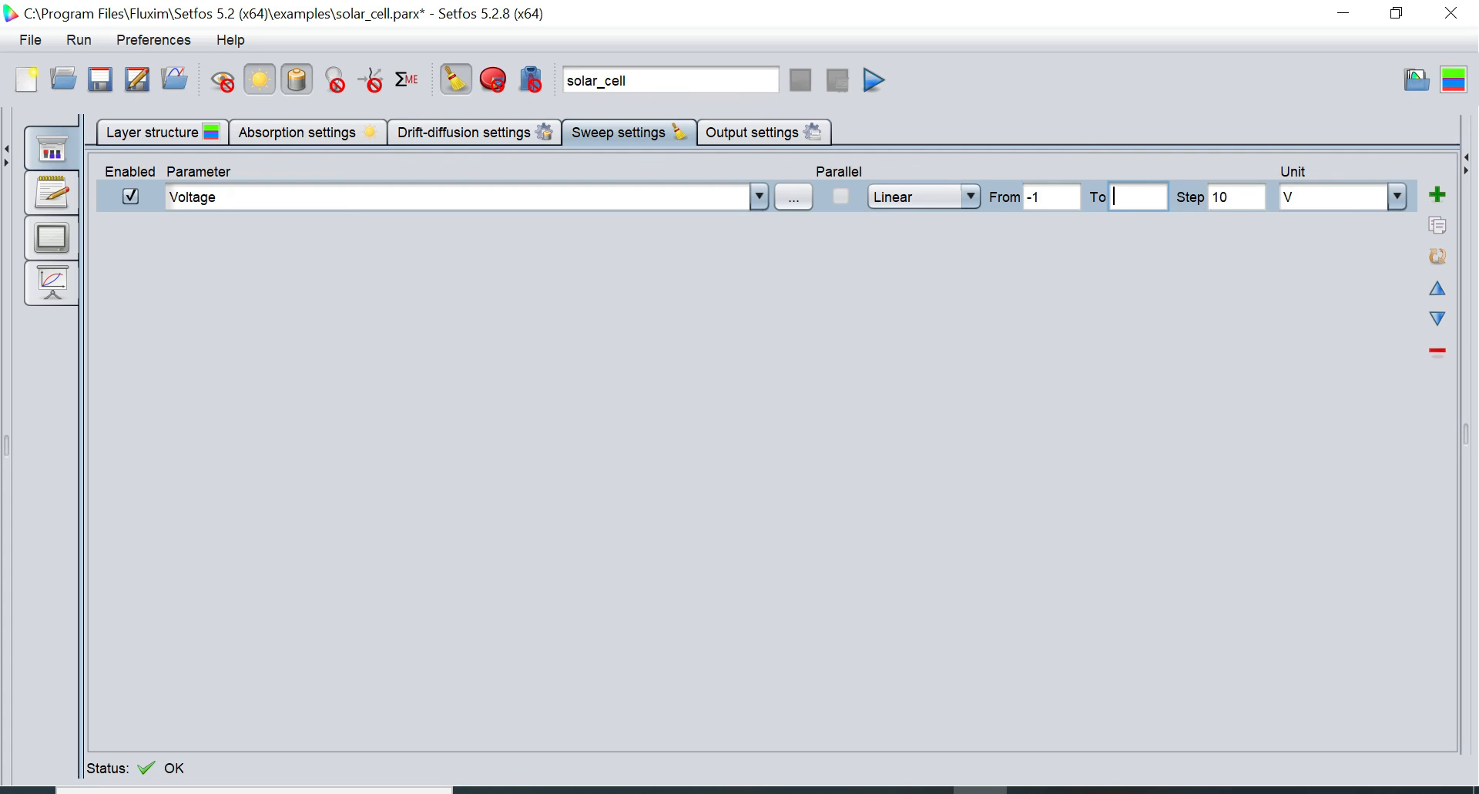
{"action": "type", "text": "1.0"}
{"action": "key", "text": "Tab"}
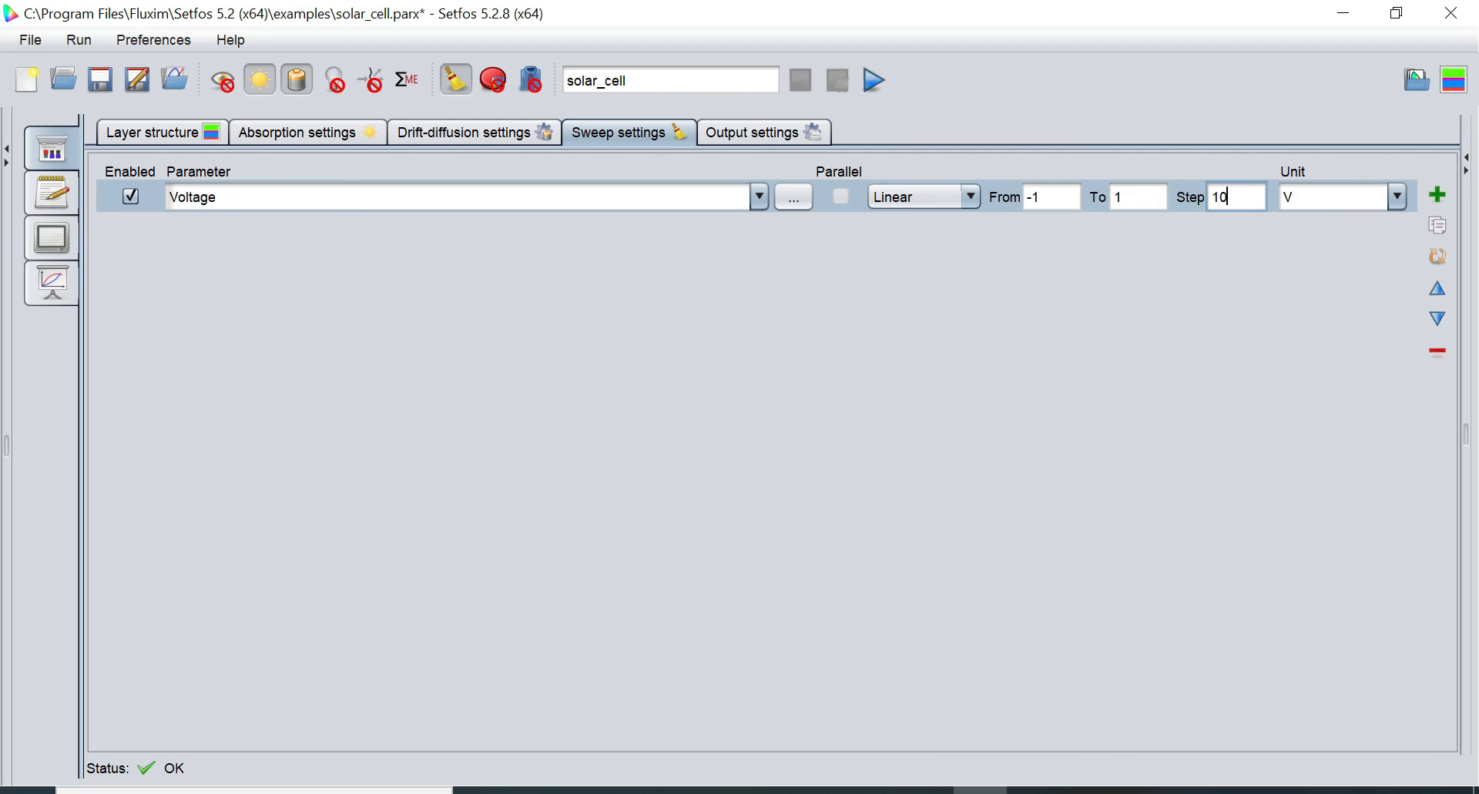
{"action": "key", "text": "BackSpace"}
{"action": "key", "text": "BackSpace"}
{"action": "type", "text": "0.1"}
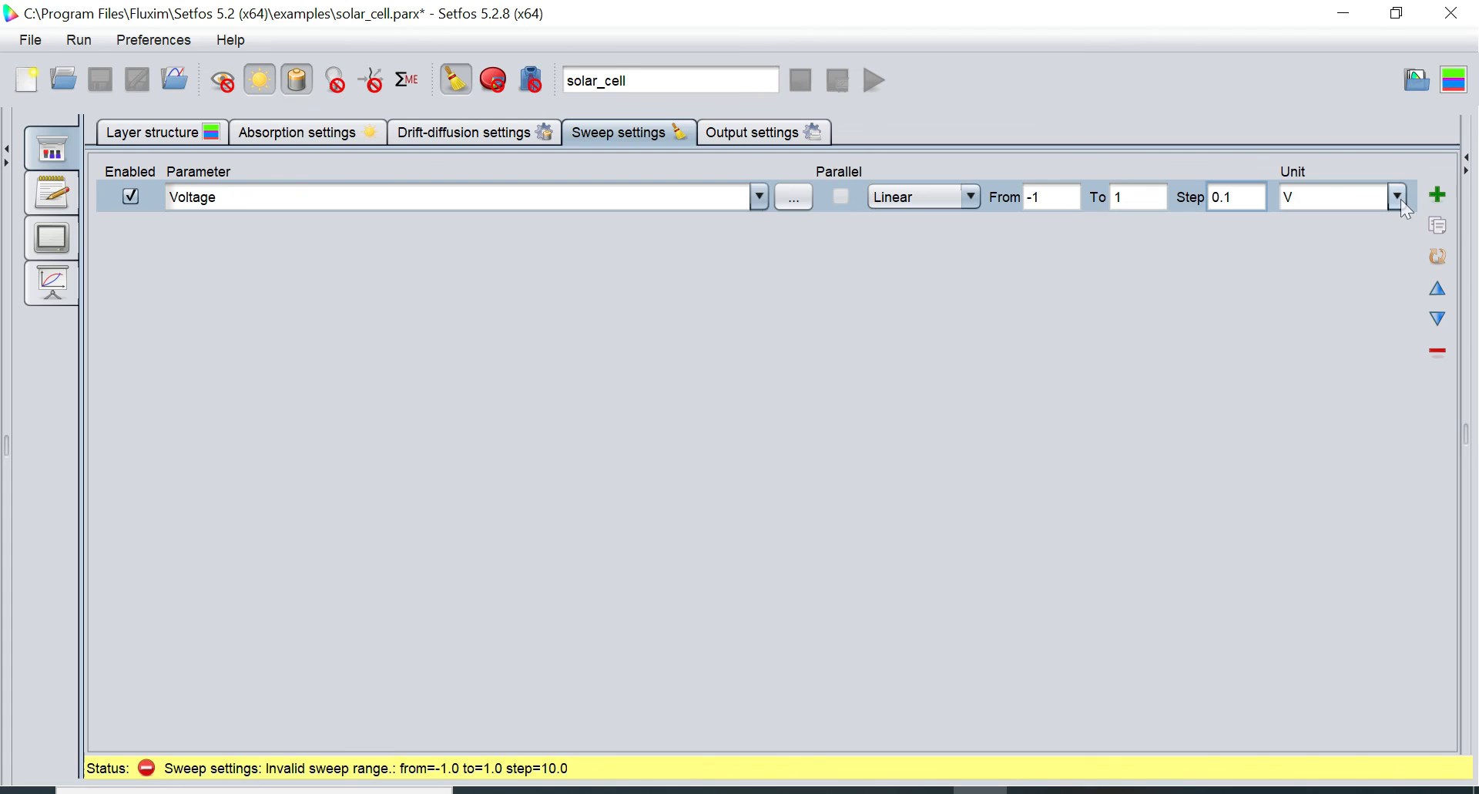
{"action": "left_click", "coordinate": [1294, 197]}
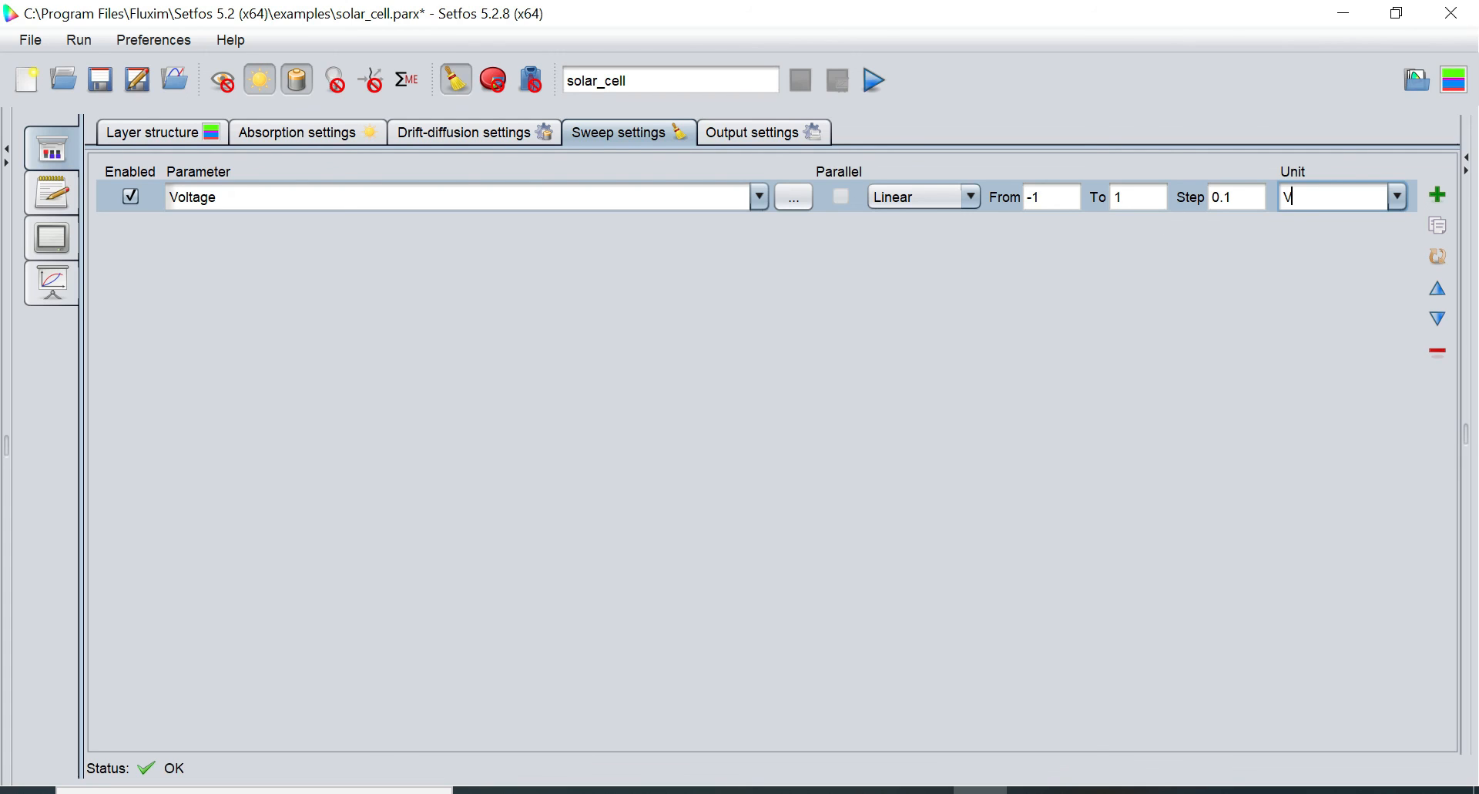
Run the sweep and plot Currents, power conversion efficiency, Power density and Band diagram
{"action": "left_click", "coordinate": [875, 80]}
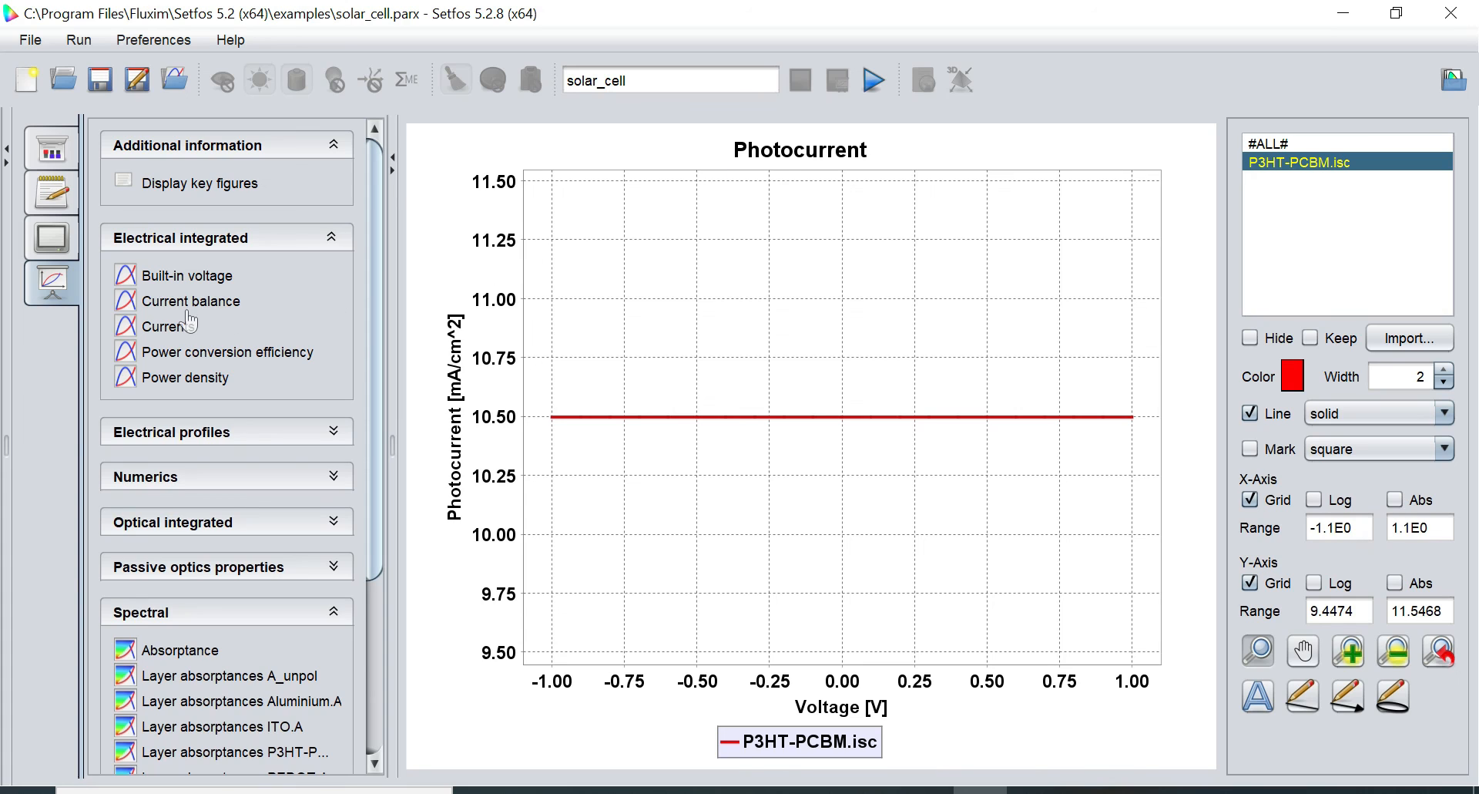
{"action": "left_click", "coordinate": [173, 332]}
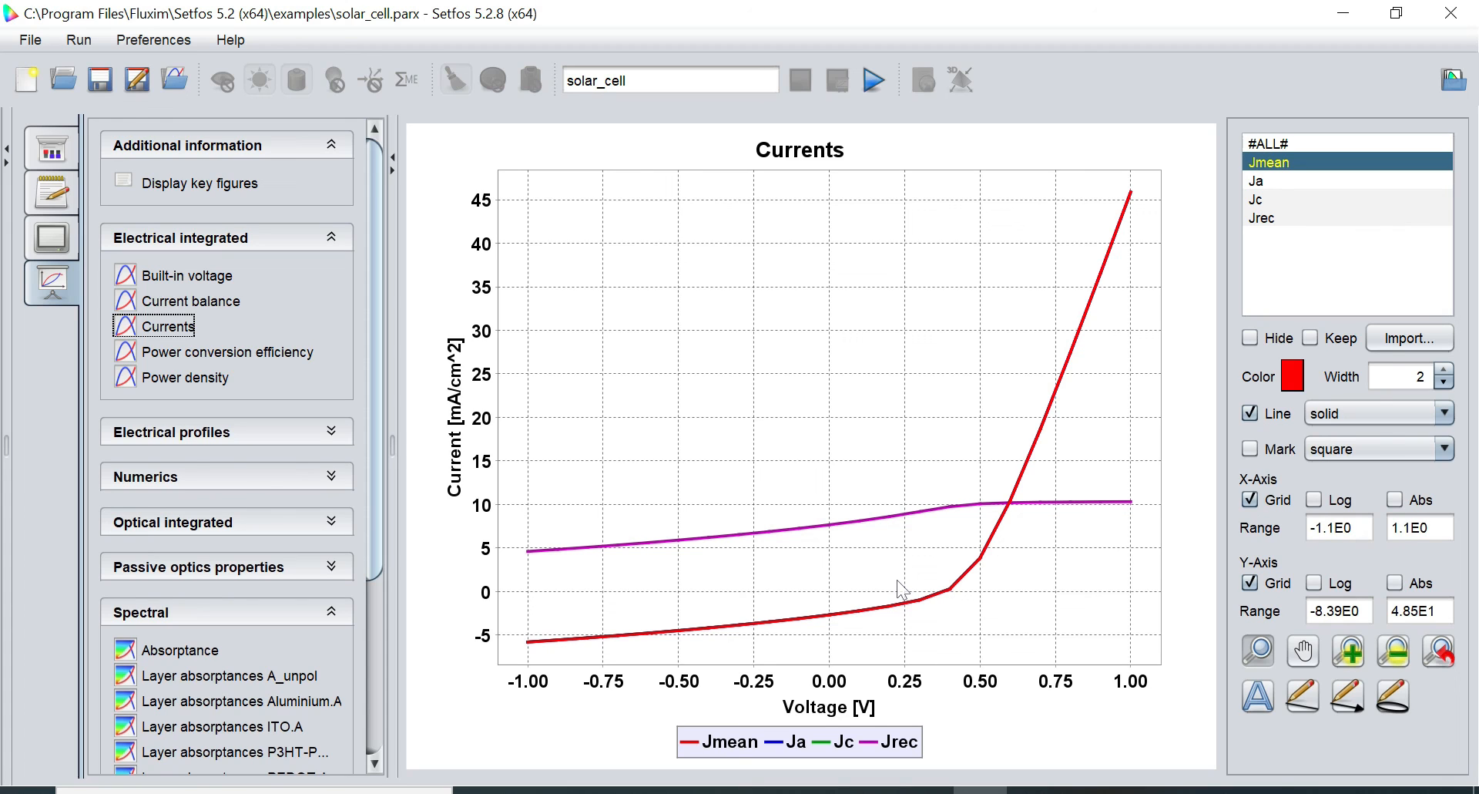
{"action": "left_click", "coordinate": [263, 359]}
{"action": "left_click", "coordinate": [206, 386]}
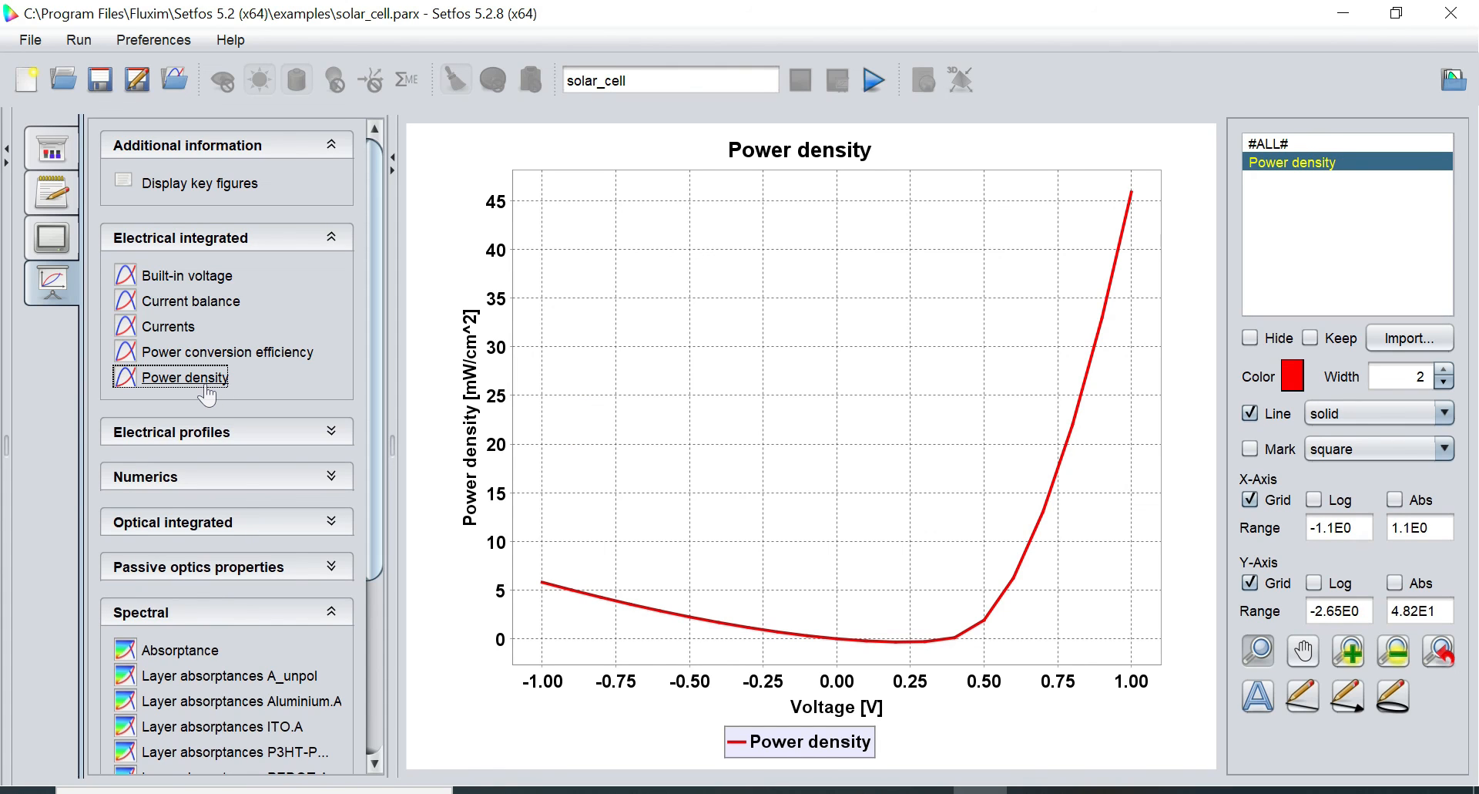
{"action": "left_click", "coordinate": [242, 433]}
{"action": "left_click", "coordinate": [222, 478]}
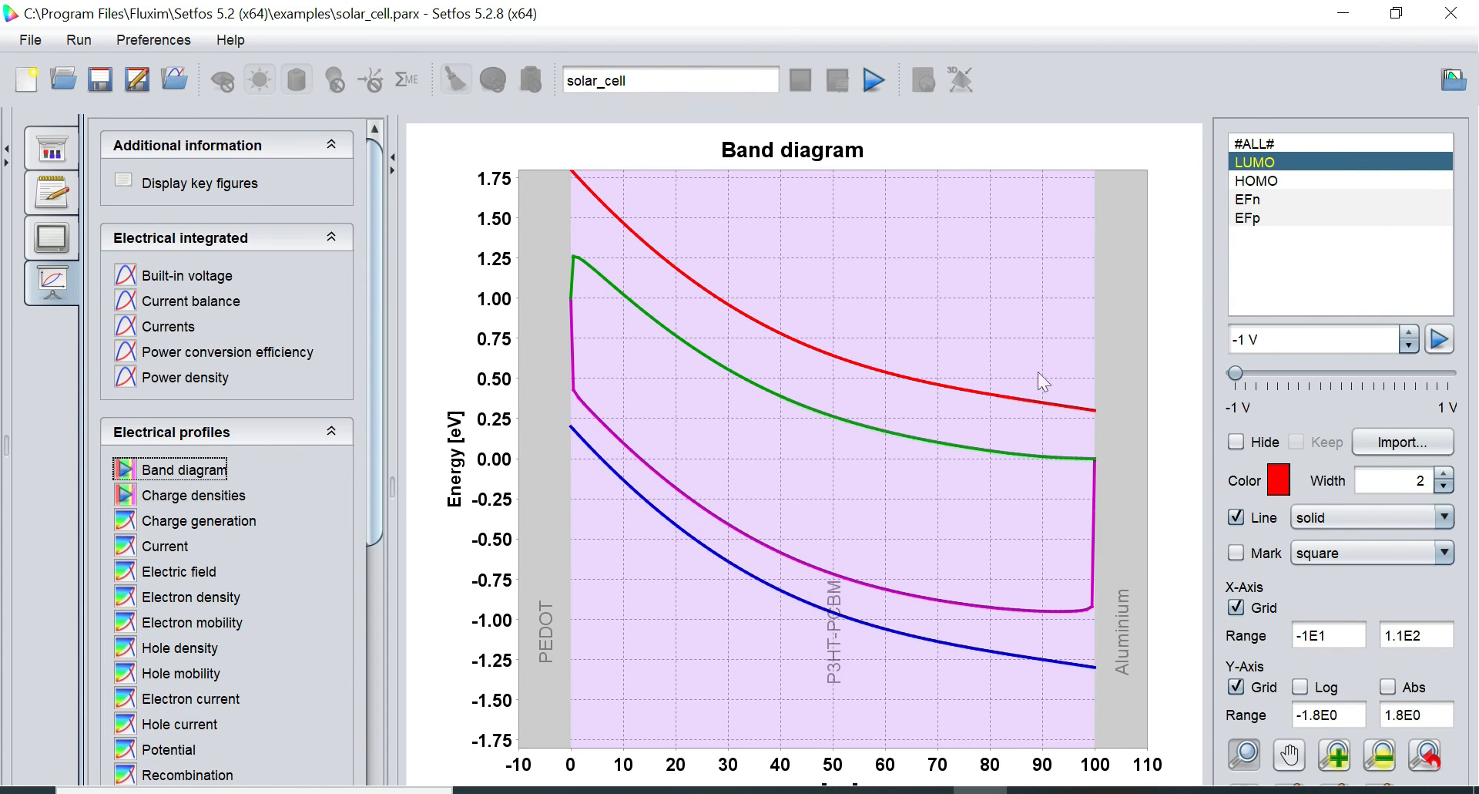
Show the band diagram at -0.7 V, then plot the Electric field profiles
{"action": "mouse_move", "coordinate": [1236, 374]}
{"action": "left_mouse_down"}
{"action": "mouse_move", "coordinate": [1461, 378]}
{"action": "mouse_move", "coordinate": [1237, 376]}
{"action": "left_mouse_up"}
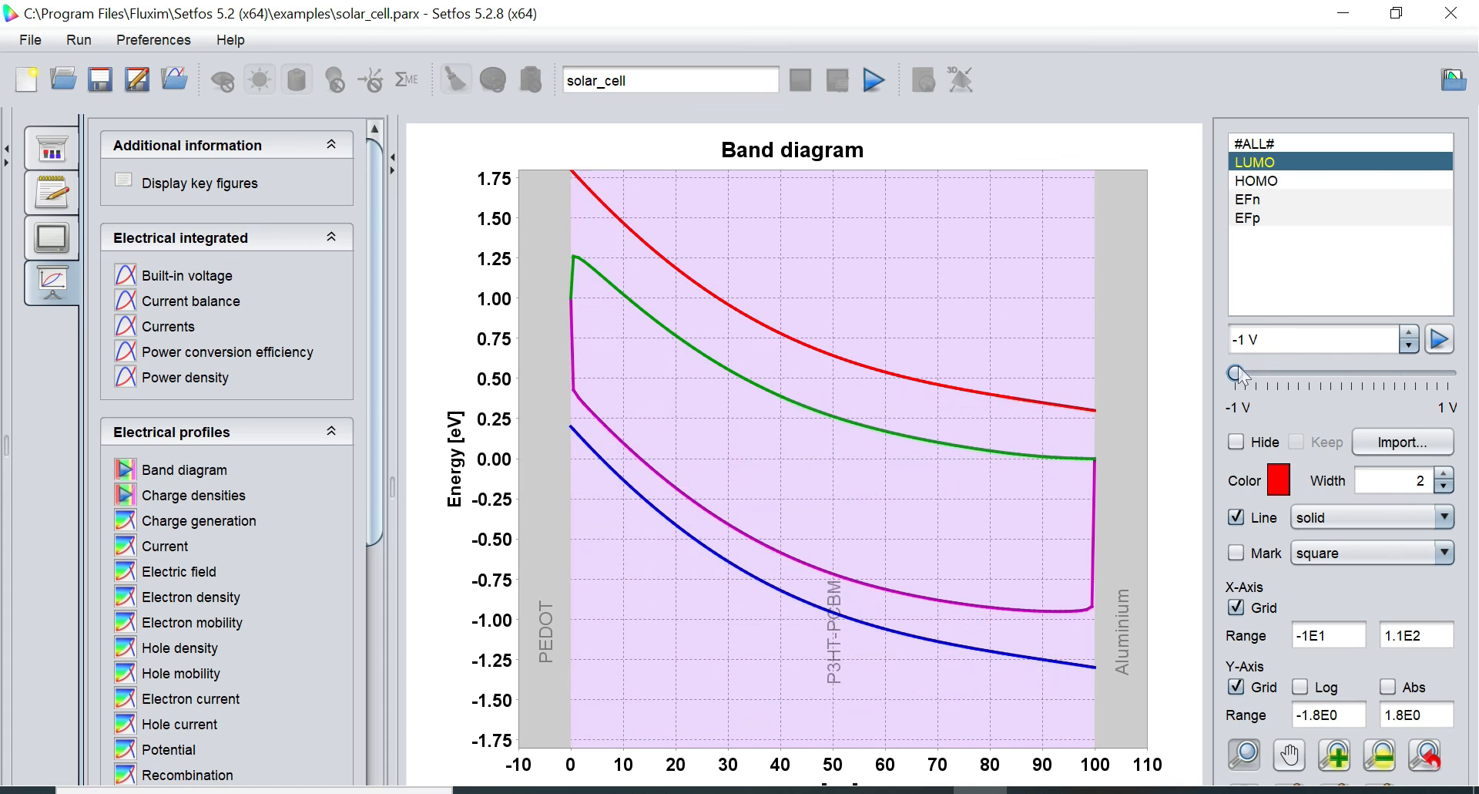
{"action": "left_click", "coordinate": [184, 571]}
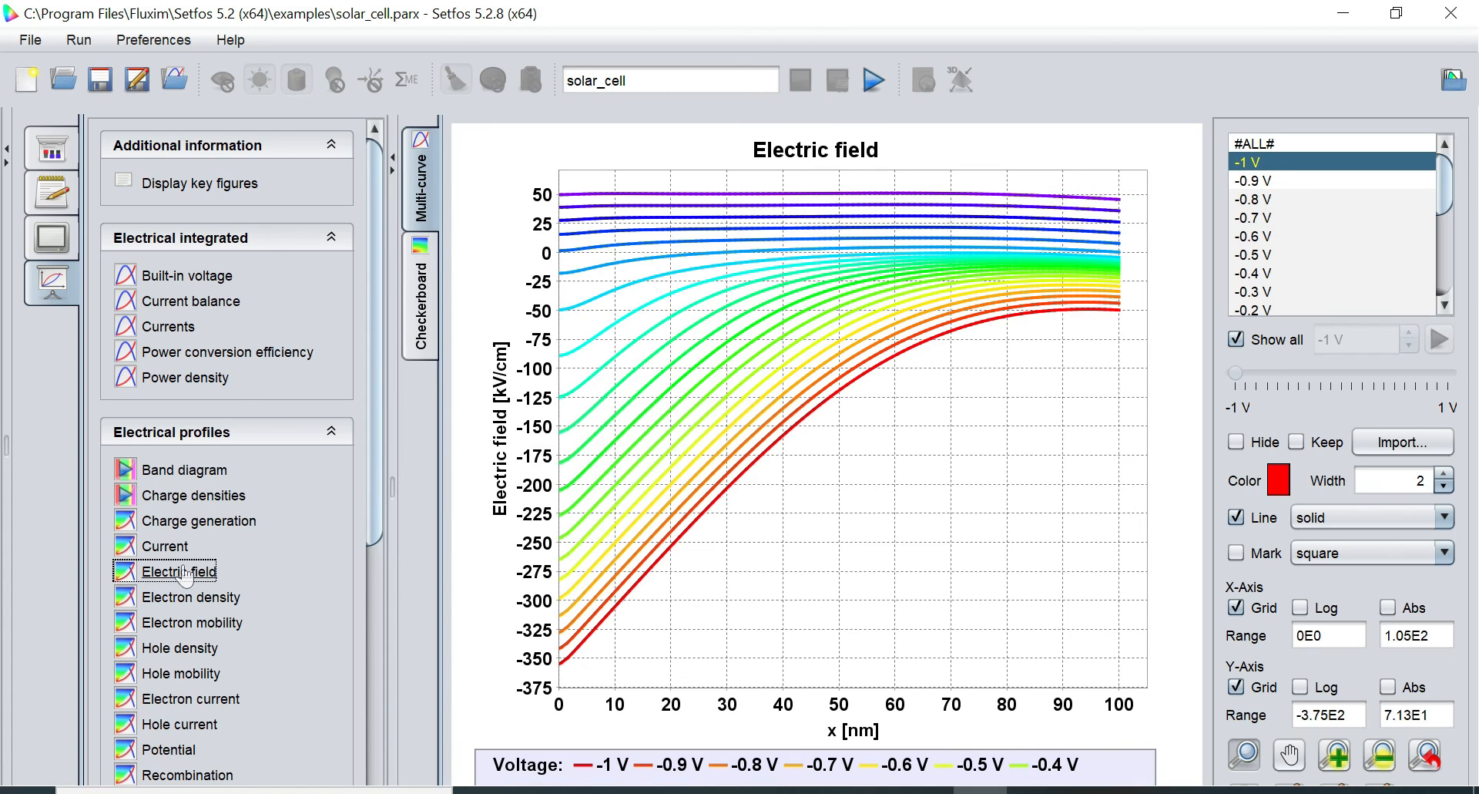
{"action": "left_click_drag", "start_coordinate": [376, 450], "coordinate": [372, 617]}
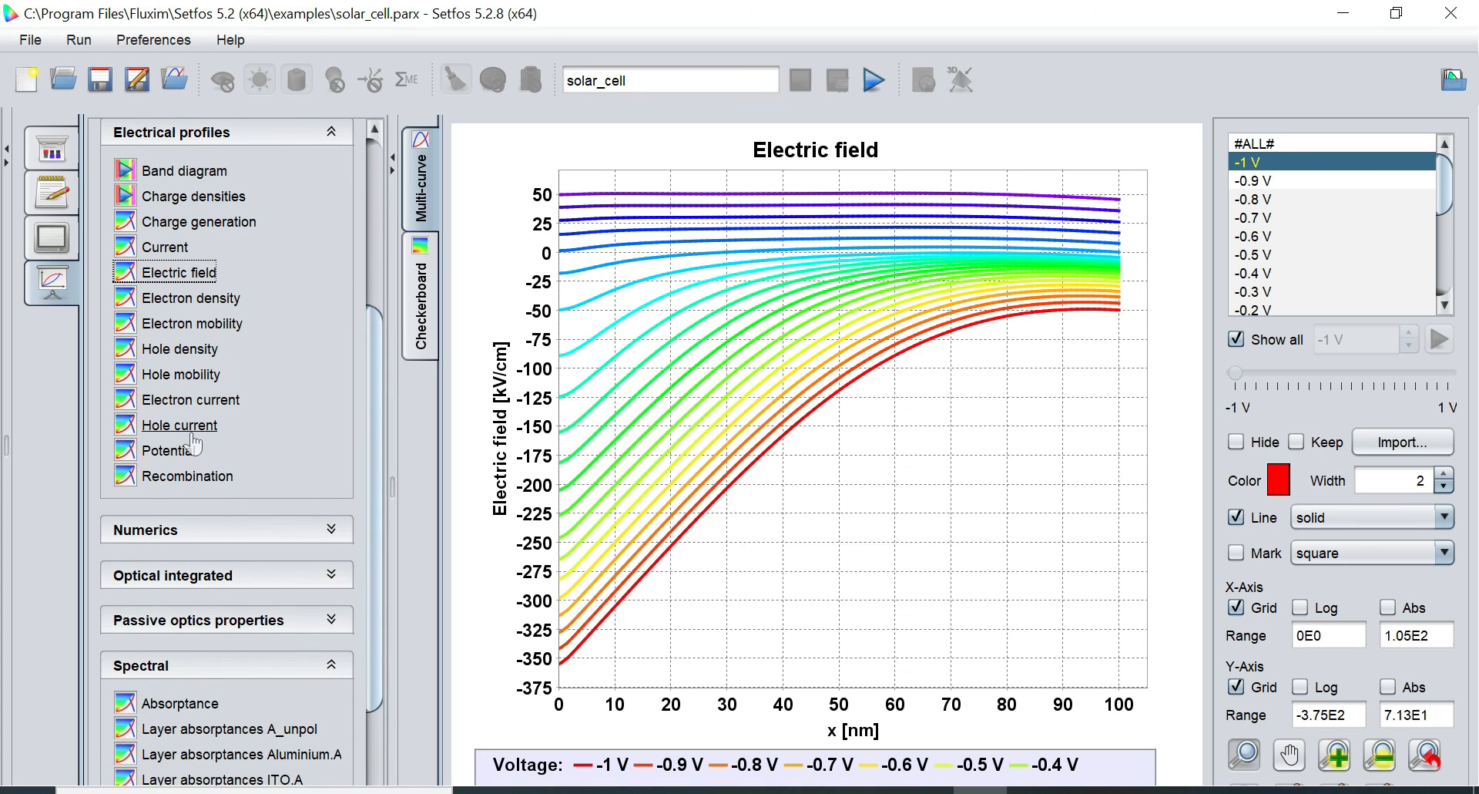
Plot recombination for 0.3 V only, view its Checkerboard heatmap, then plot Absorptance
{"action": "left_click", "coordinate": [190, 476]}
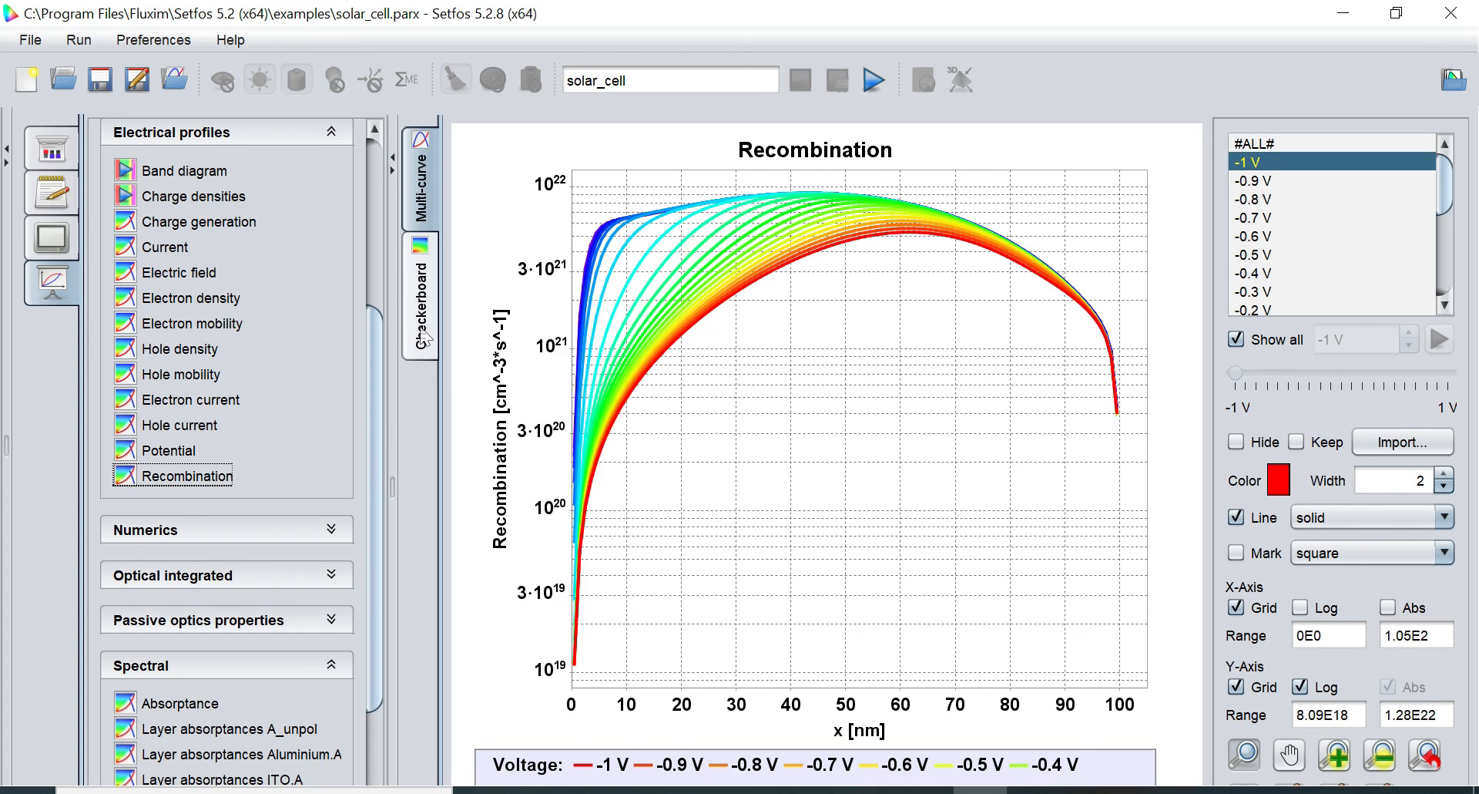
{"action": "left_click", "coordinate": [1235, 339]}
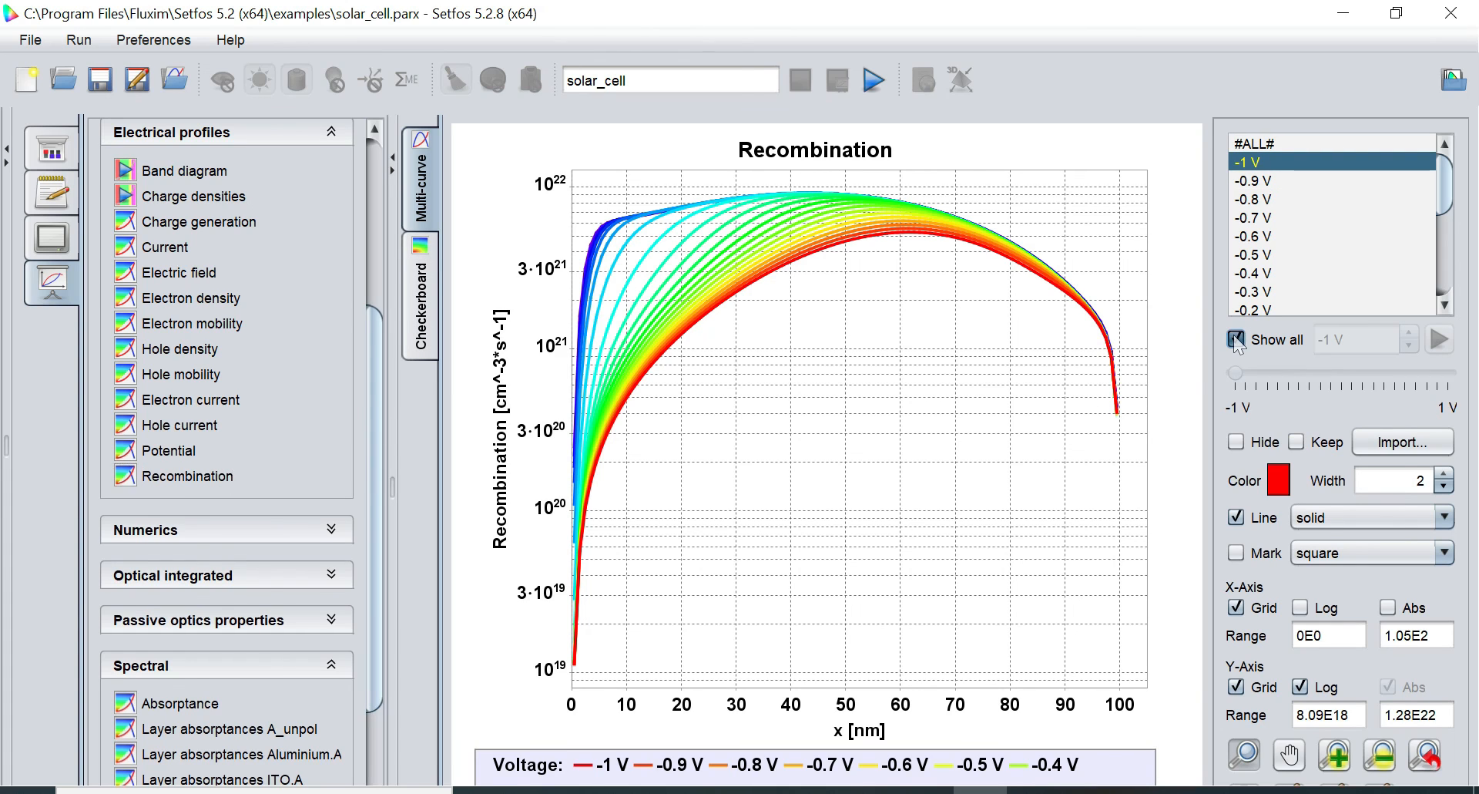
{"action": "mouse_move", "coordinate": [1236, 376]}
{"action": "left_mouse_down"}
{"action": "mouse_move", "coordinate": [1450, 375]}
{"action": "mouse_move", "coordinate": [1237, 371]}
{"action": "left_mouse_up"}
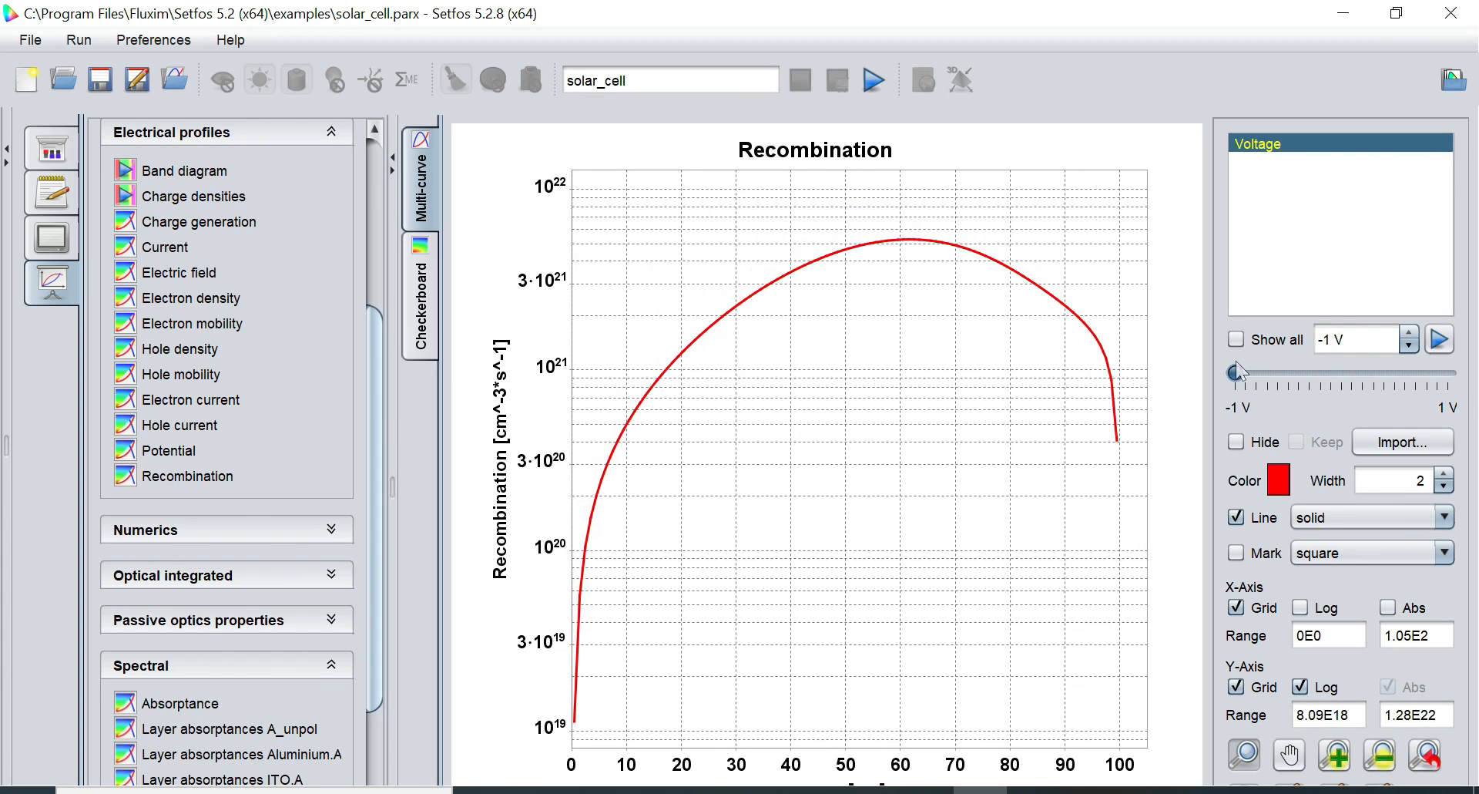
{"action": "left_click", "coordinate": [422, 300]}
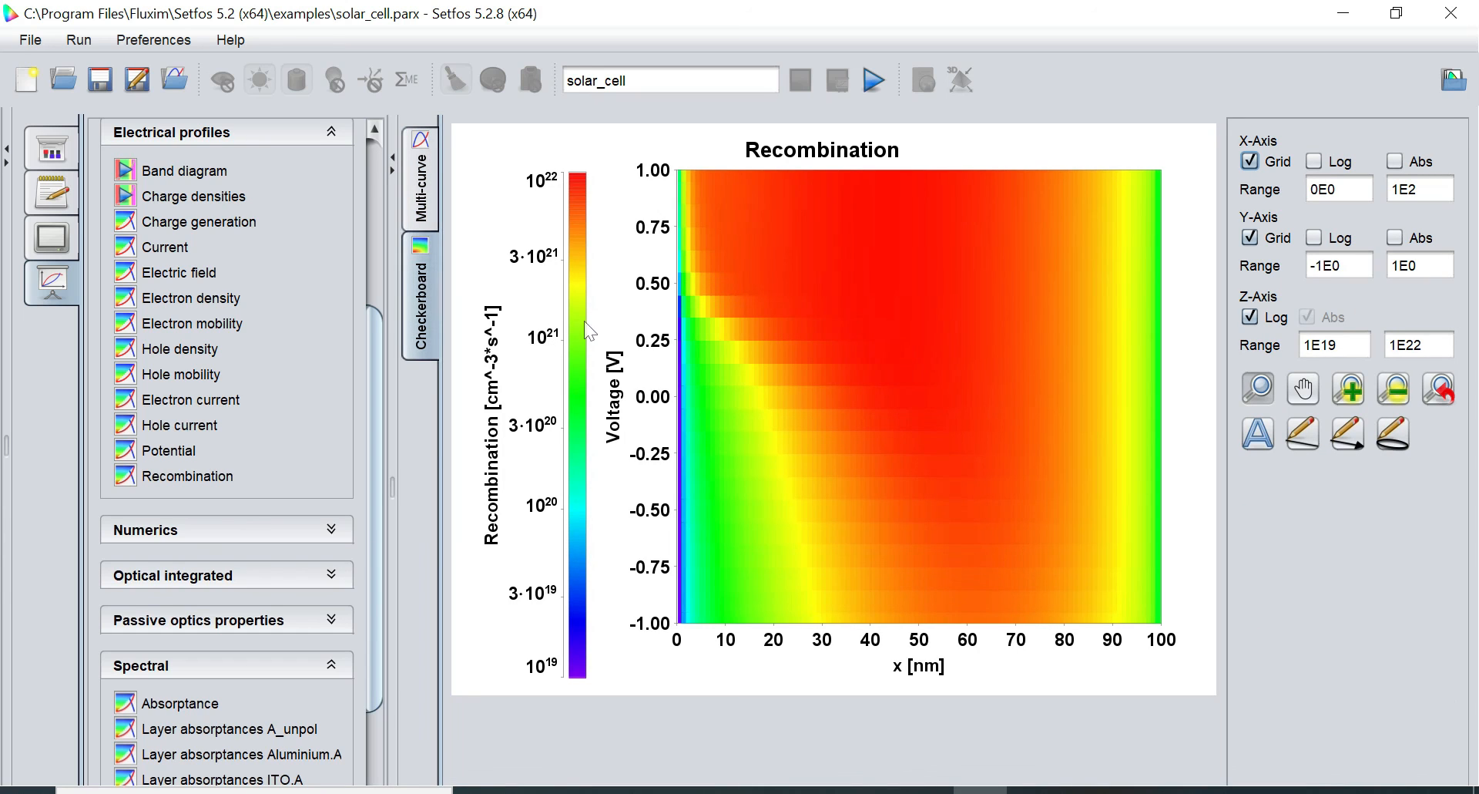
{"action": "left_click", "coordinate": [185, 702]}
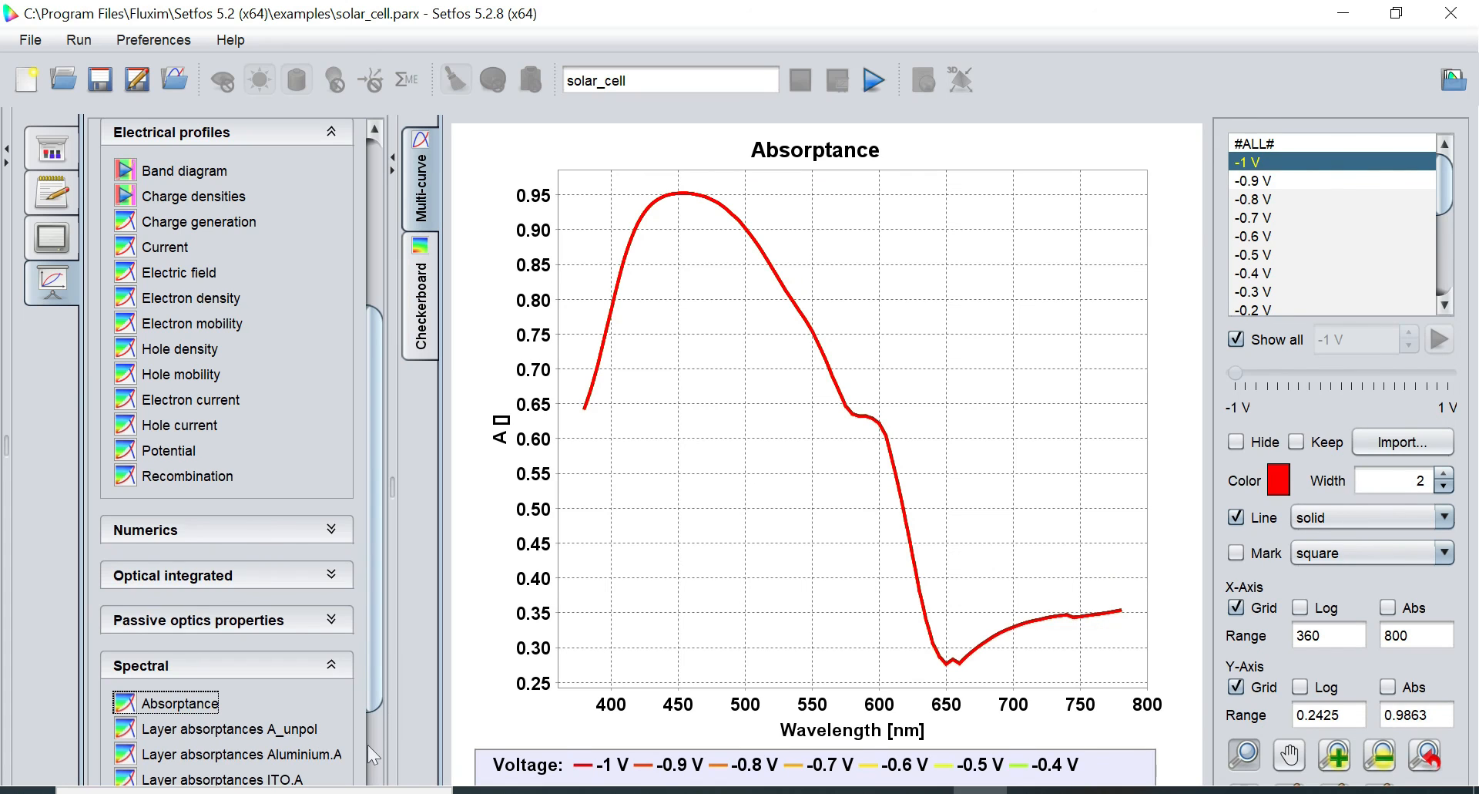
Plot 'Layer absorptances P3HT-PCBM.A', then minimize Setfos to show the Windows desktop
{"action": "scroll", "coordinate": [367, 744], "scroll_direction": "down", "scroll_amount": 3}
{"action": "left_click", "coordinate": [260, 582]}
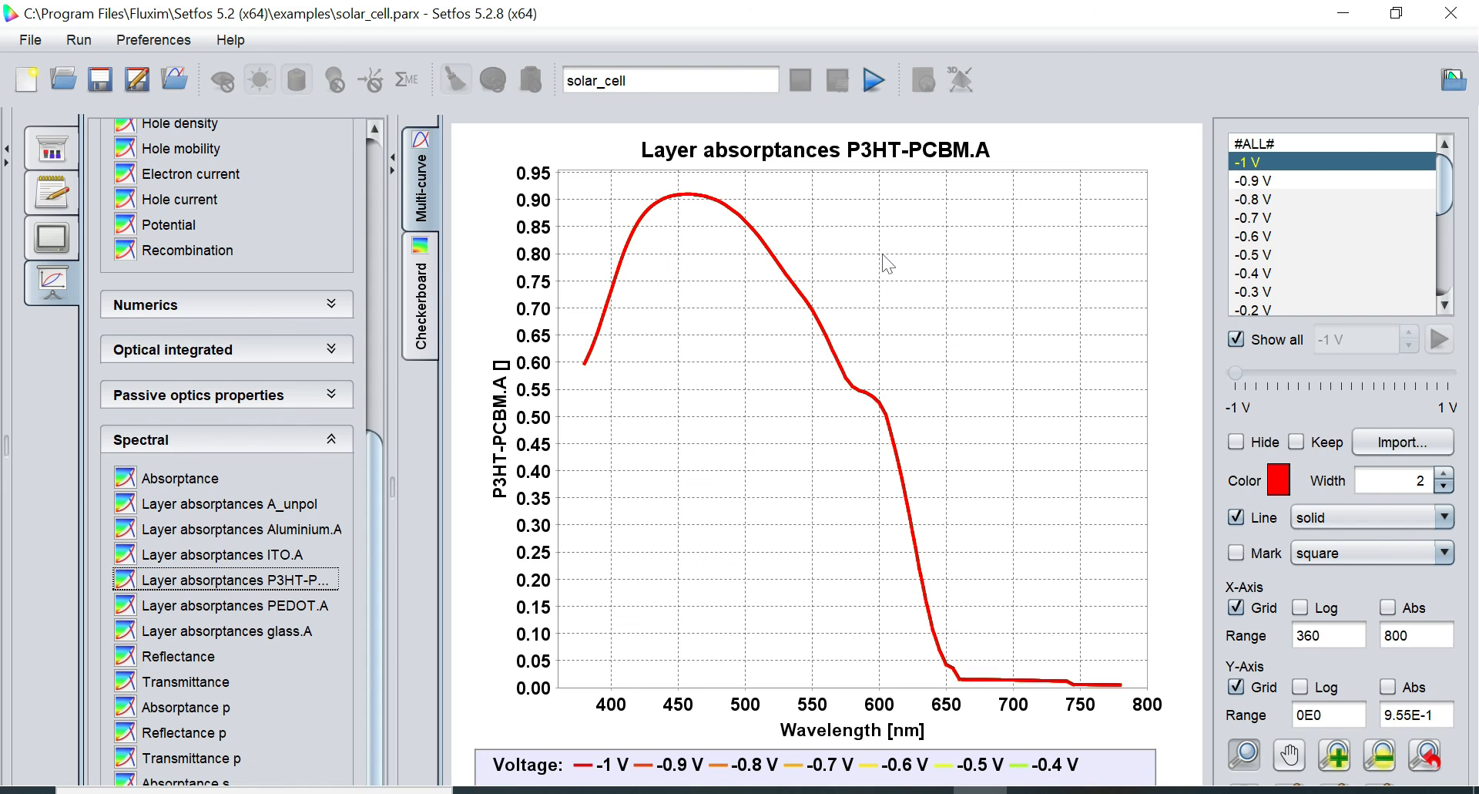
{"action": "left_click", "coordinate": [1335, 10]}
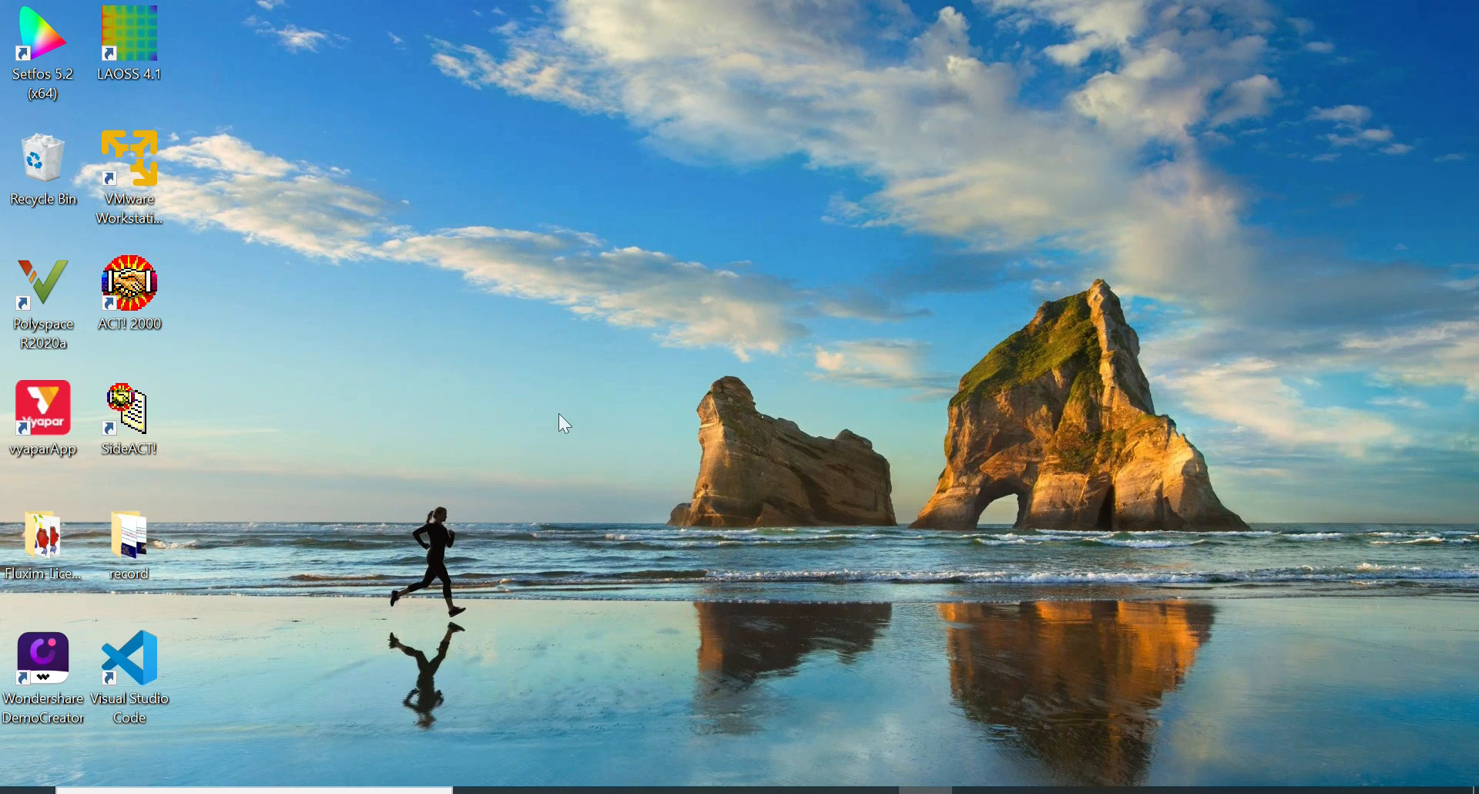